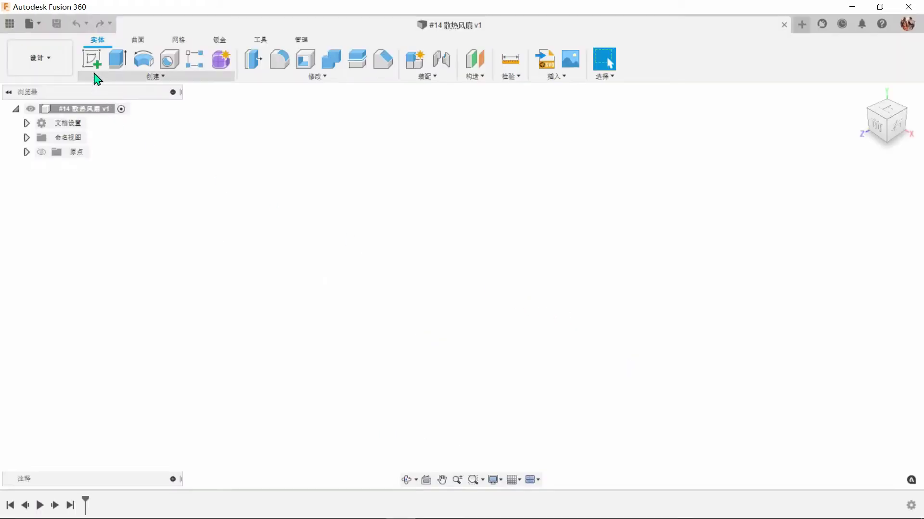
Step: Start a sketch on the front plane and draw a two-point rectangle about 62 mm high, up and left from the origin
click(92, 61)
click(494, 295)
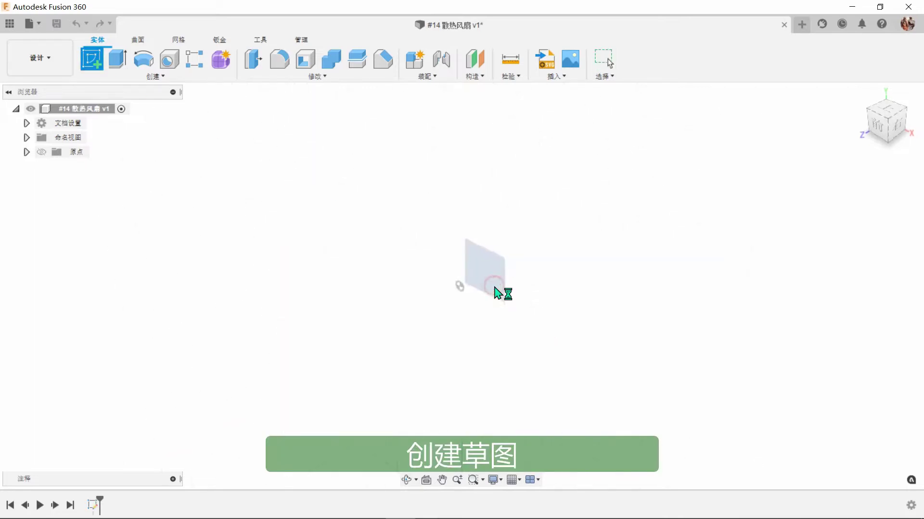
click(118, 58)
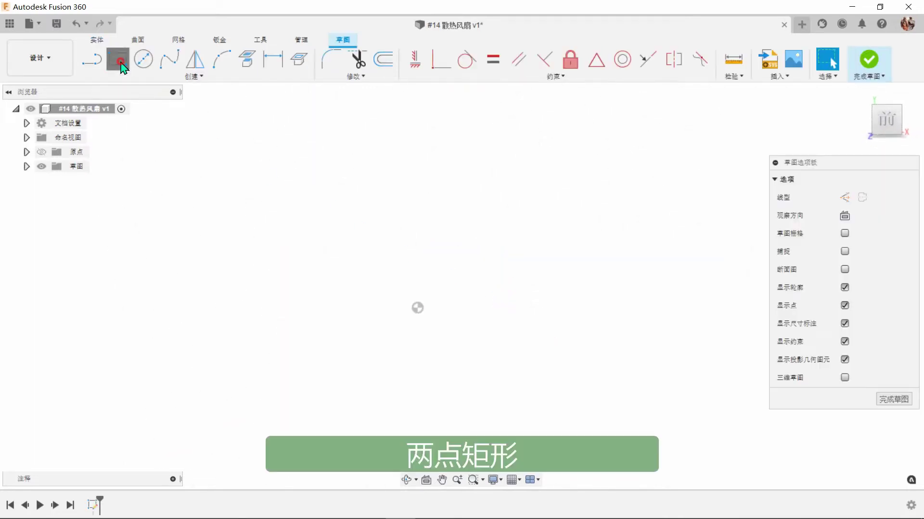
click(417, 308)
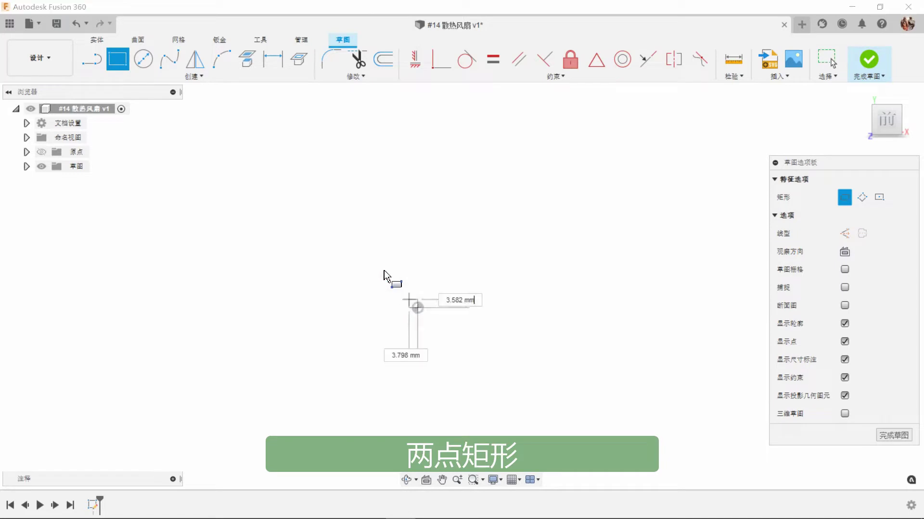
click(283, 166)
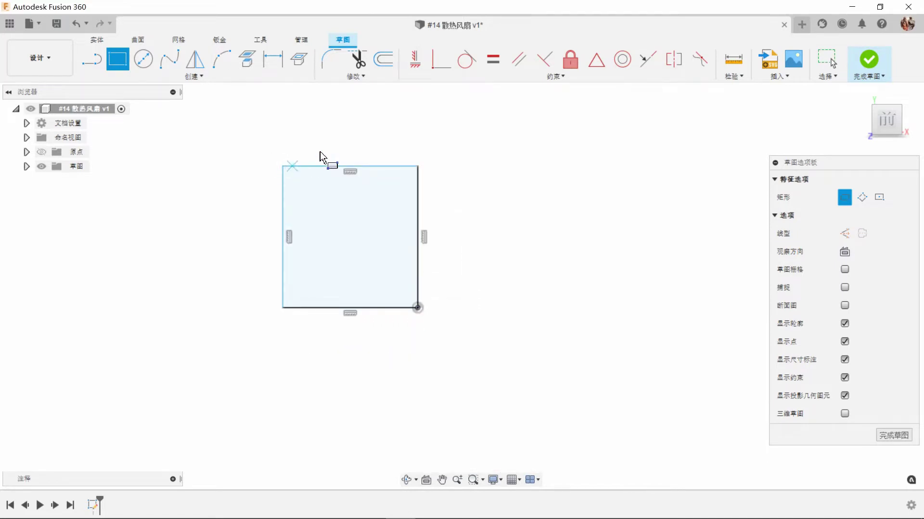
Step: Apply an Equal constraint between the rectangle's upper and right edges
click(493, 65)
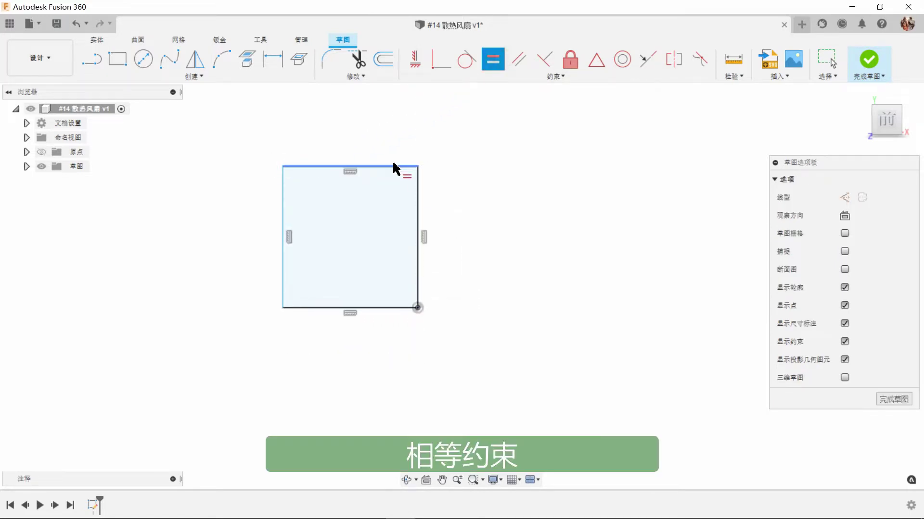
click(393, 167)
click(416, 219)
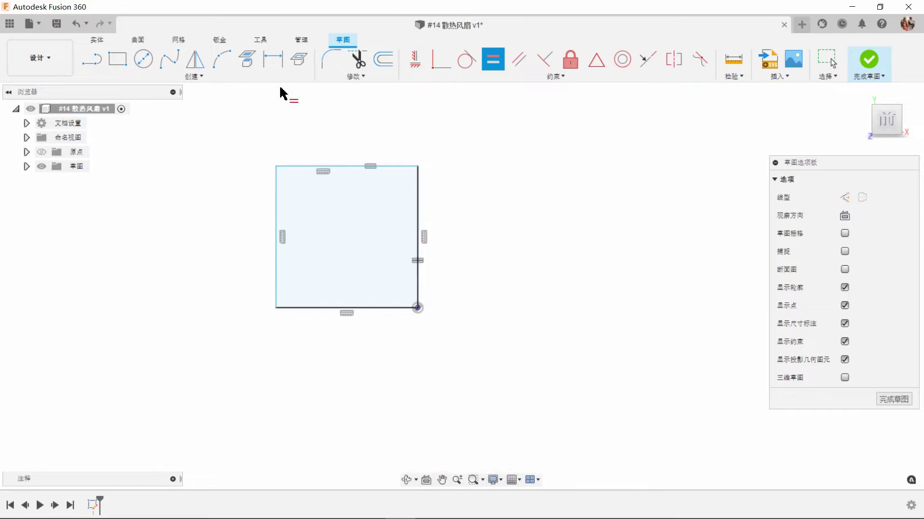
Step: Dimension the square's upper edge to 40 mm
click(273, 61)
middle_drag(492, 211, 536, 301)
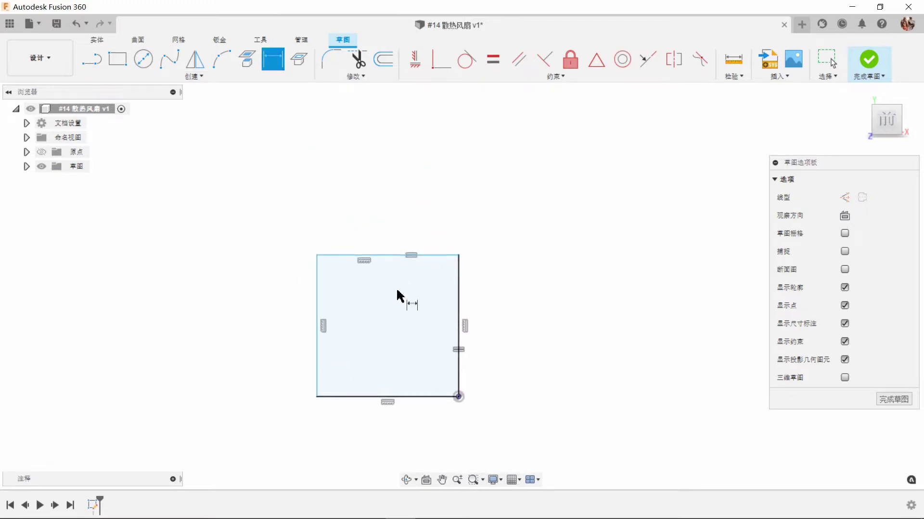
scroll(387, 277, up, 2)
click(387, 247)
click(397, 192)
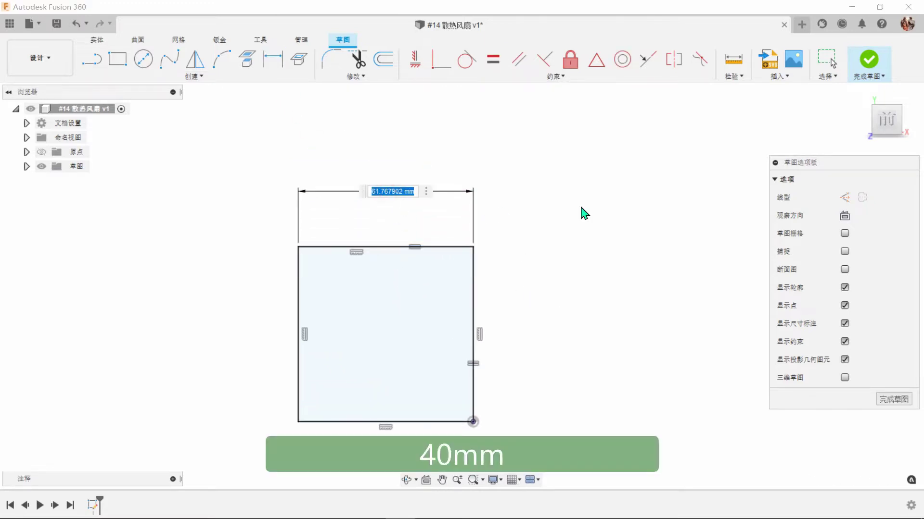
text(40)
key(Return)
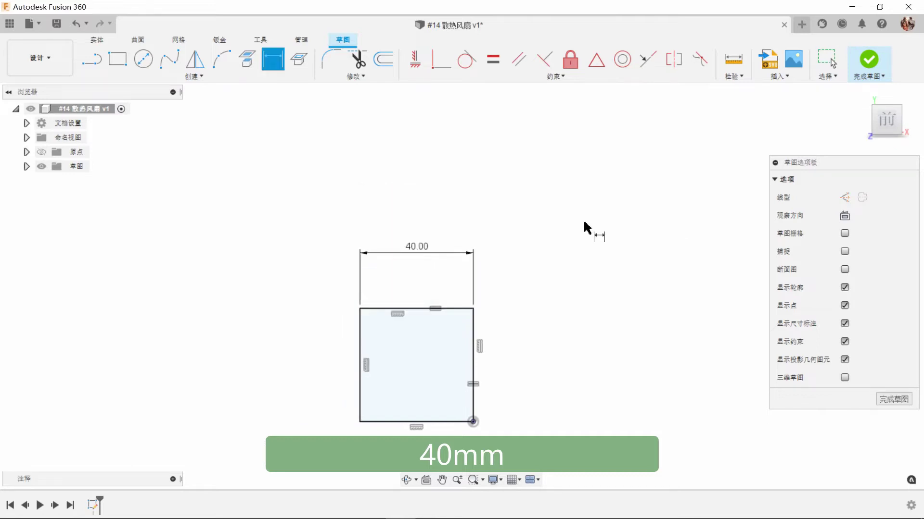
Step: Fillet the square's upper-left corner with a 4.5 mm radius
scroll(475, 248, up, 2)
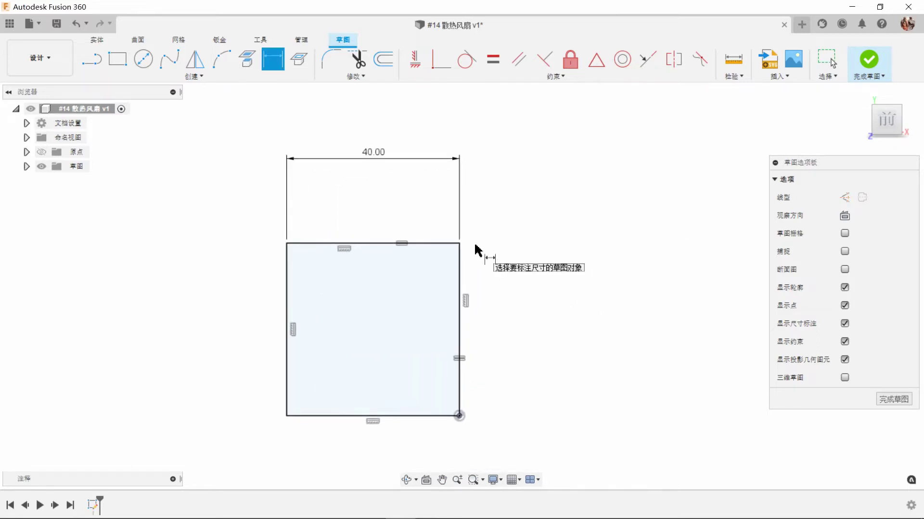
click(331, 59)
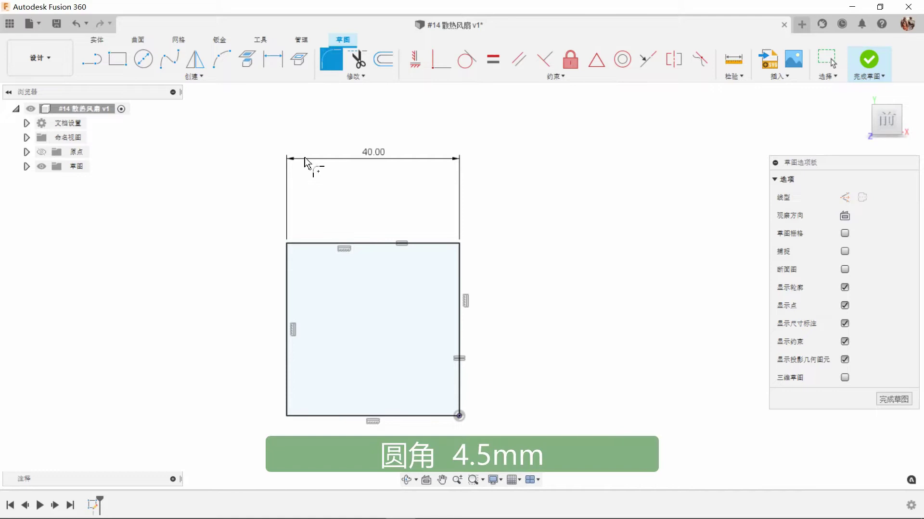
click(288, 242)
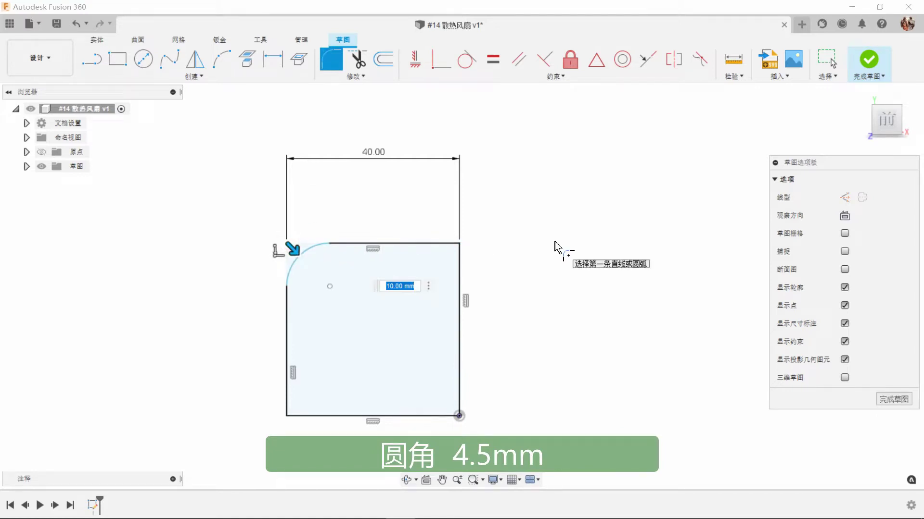
key(Return)
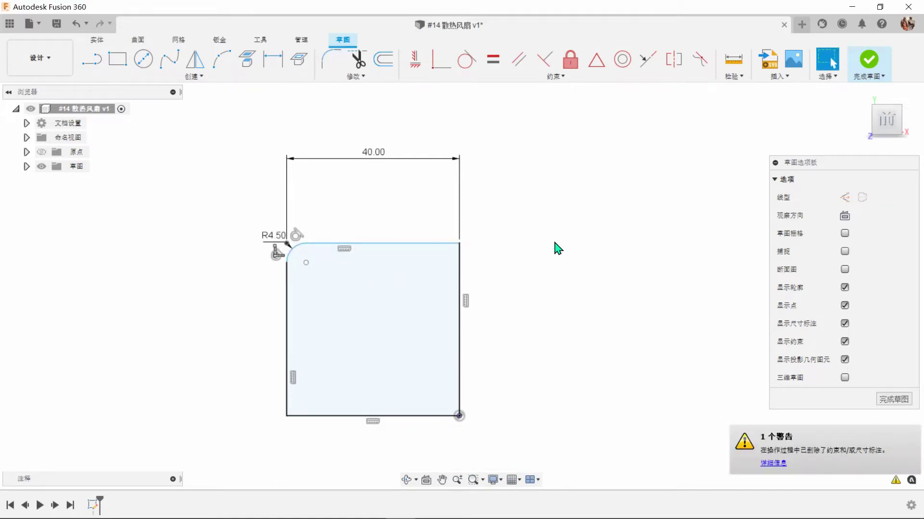
Step: Draw a circle centred on the rounded corner's arc centre, dimension its diameter to 4.5 mm, and finish the sketch
click(144, 59)
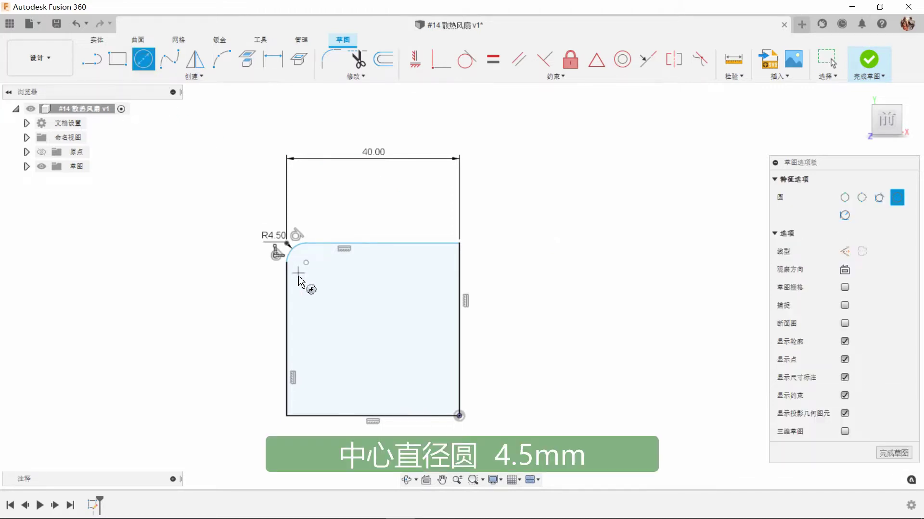
scroll(304, 269, up, 2)
click(308, 257)
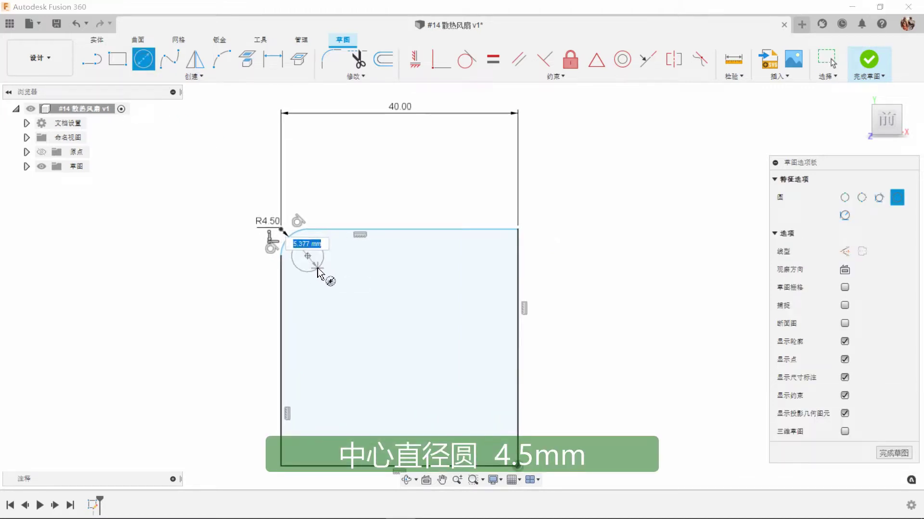
click(320, 267)
key(d)
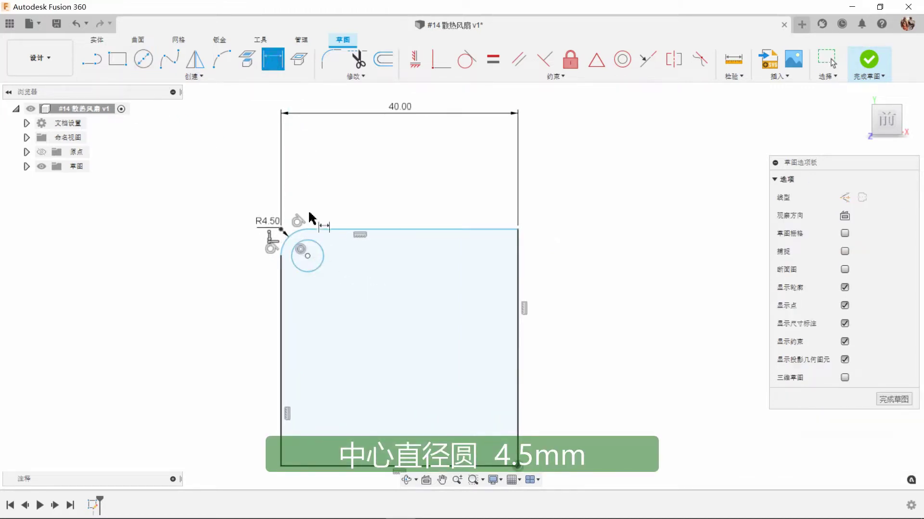
click(317, 265)
click(338, 282)
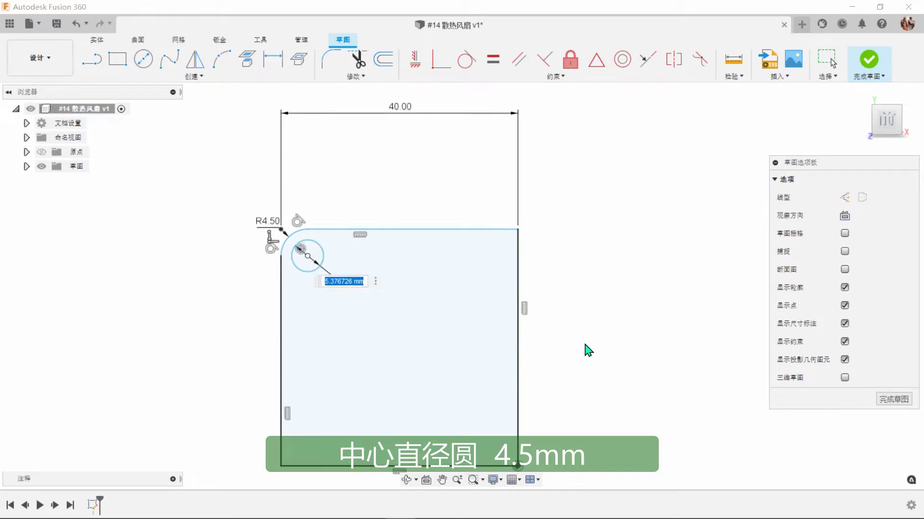
key(Return)
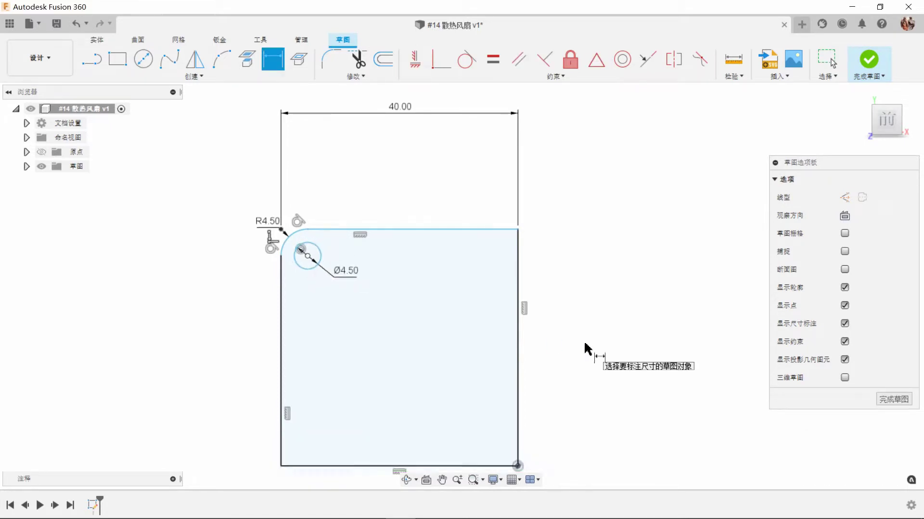
scroll(510, 264, down, 2)
click(868, 59)
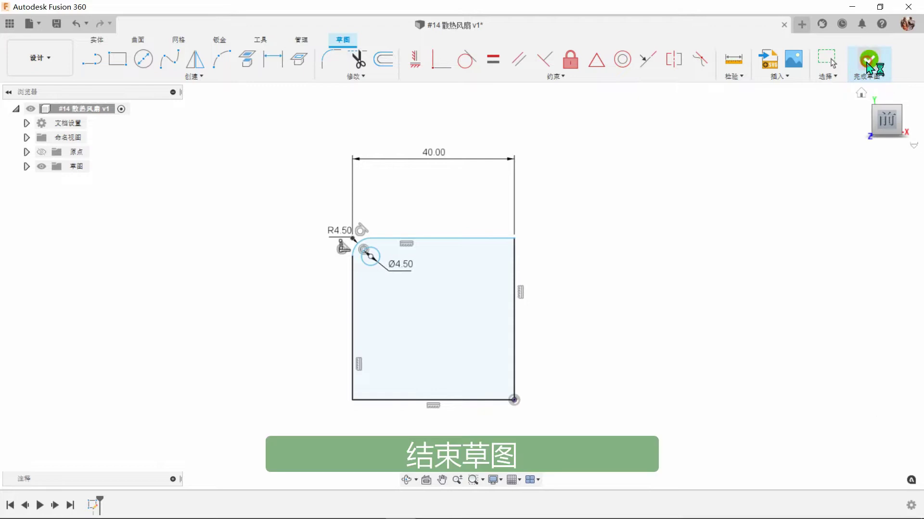
Step: Extrude the square profile without the circle symmetrically to a whole length of 25 mm as a new component
scroll(481, 200, up, 3)
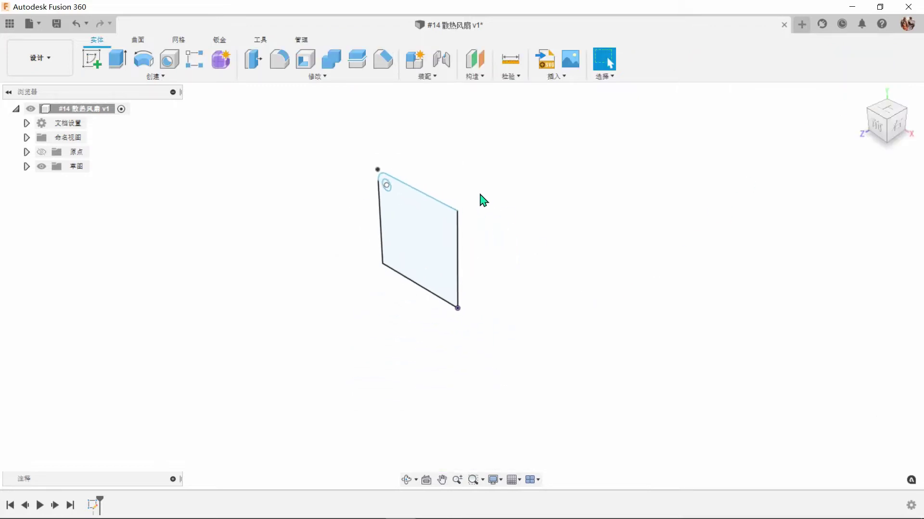
click(117, 60)
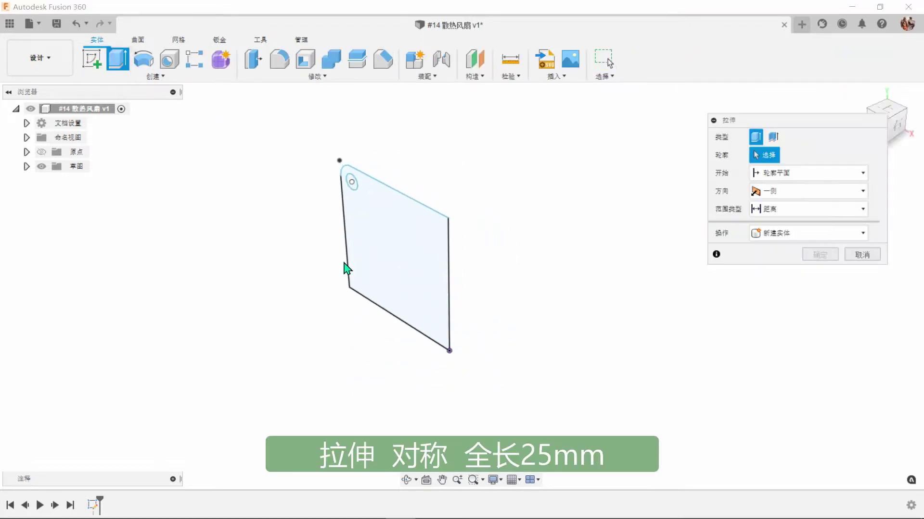
click(382, 267)
click(808, 191)
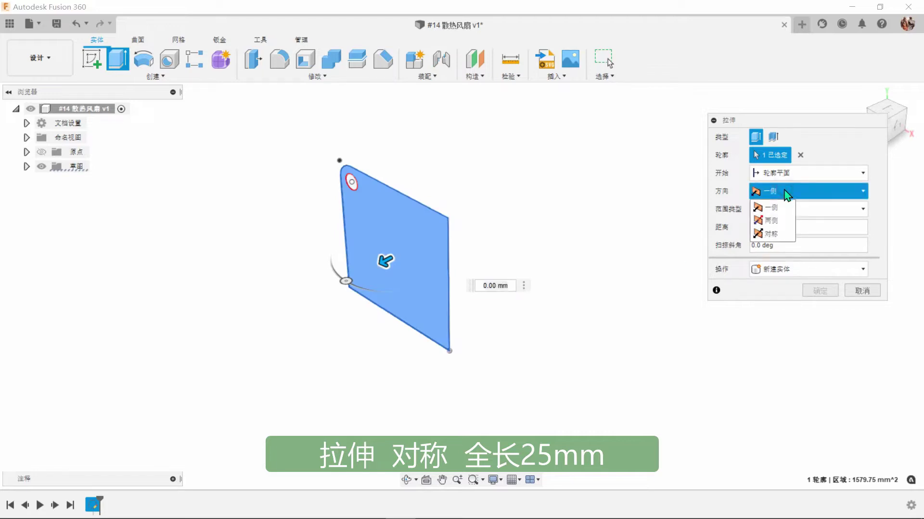
click(788, 236)
click(774, 228)
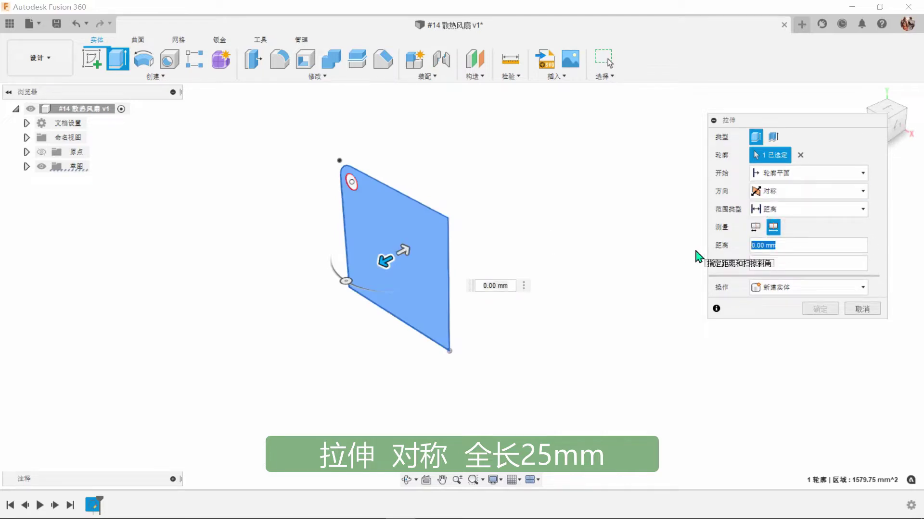
key(Return)
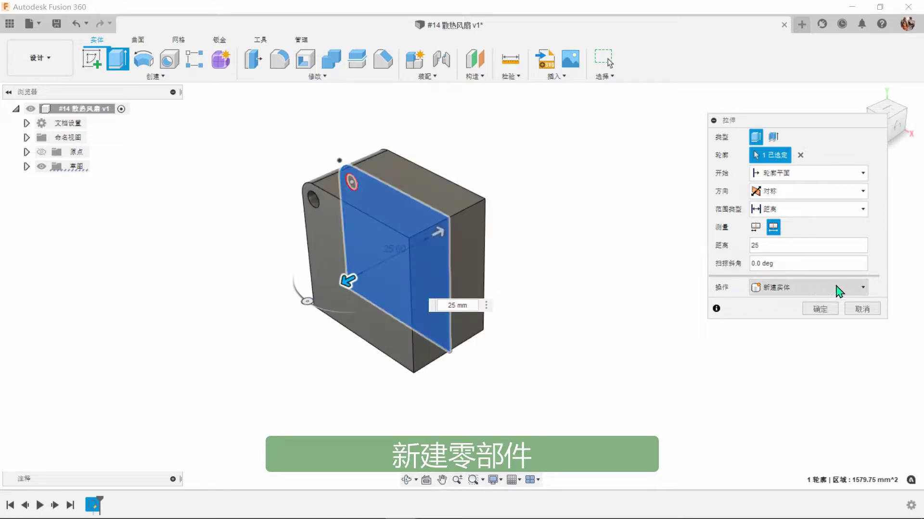
click(850, 288)
click(793, 356)
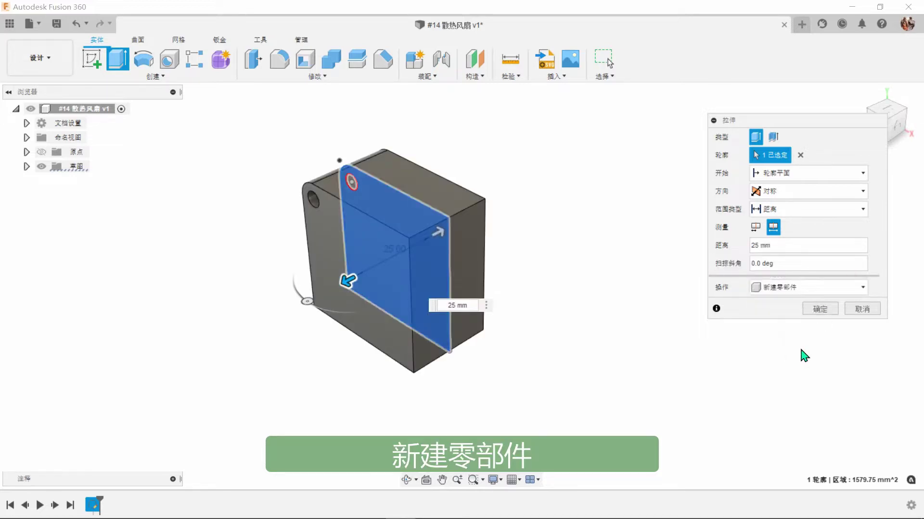
click(820, 309)
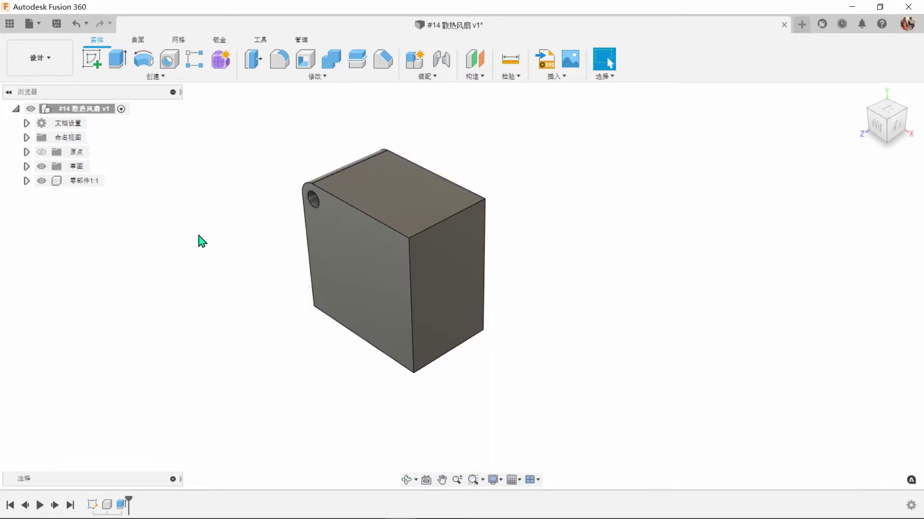
Step: Activate the new component and start a sketch on the block's bottom face
click(113, 181)
click(600, 318)
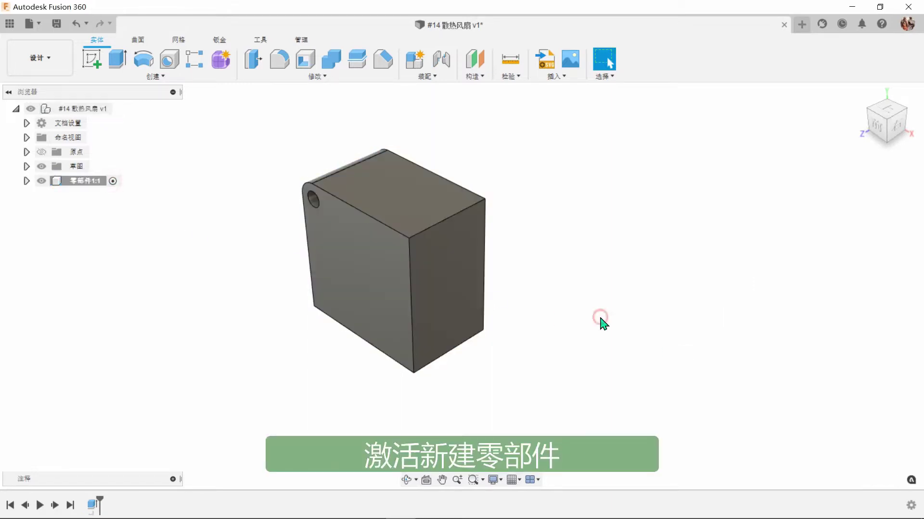
shift+middle_drag(603, 324, 499, 311)
click(416, 284)
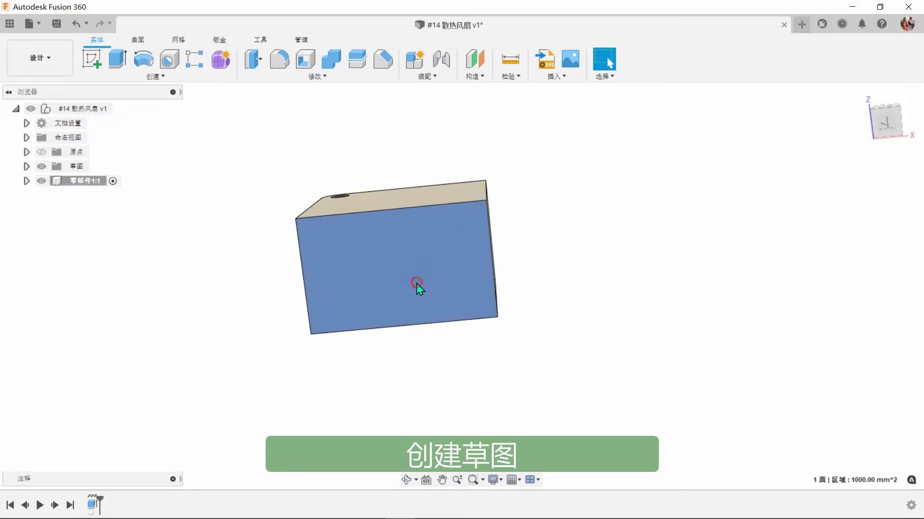
click(92, 59)
scroll(670, 383, up, 2)
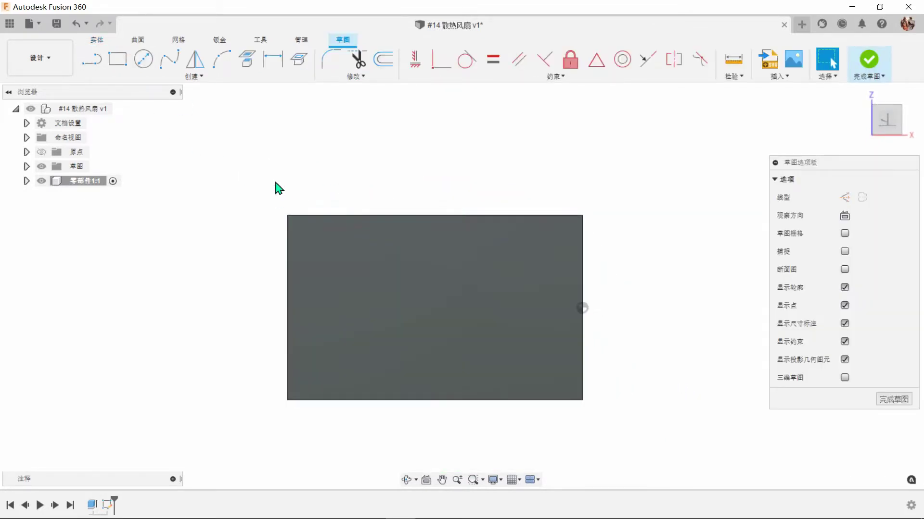
Step: Draw a line chain from the face's upper-right corner, about 49 mm left, diagonally inward, vertically down, diagonally outward, and back to the lower-right corner
click(86, 64)
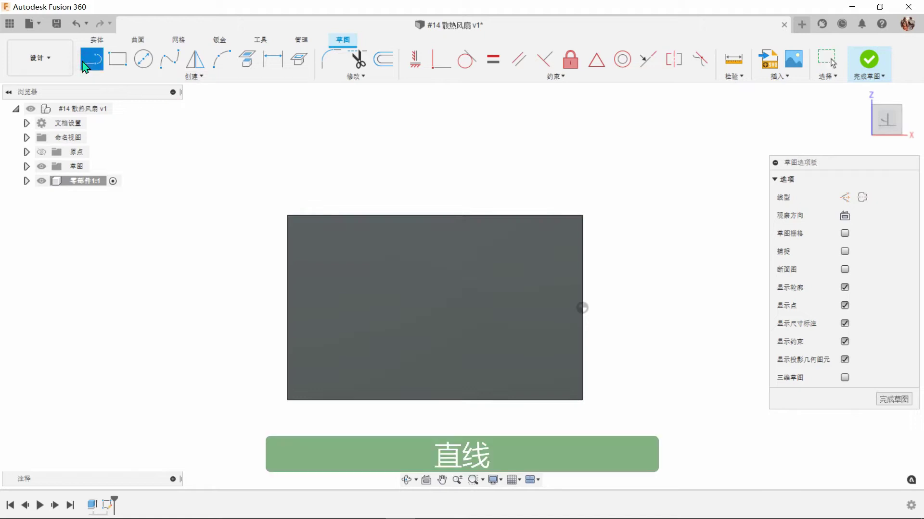
click(582, 217)
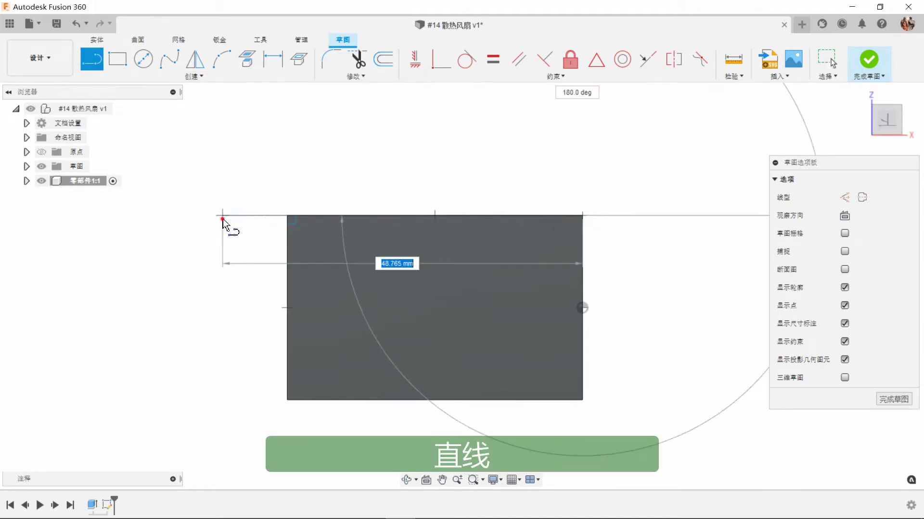
click(222, 216)
click(301, 258)
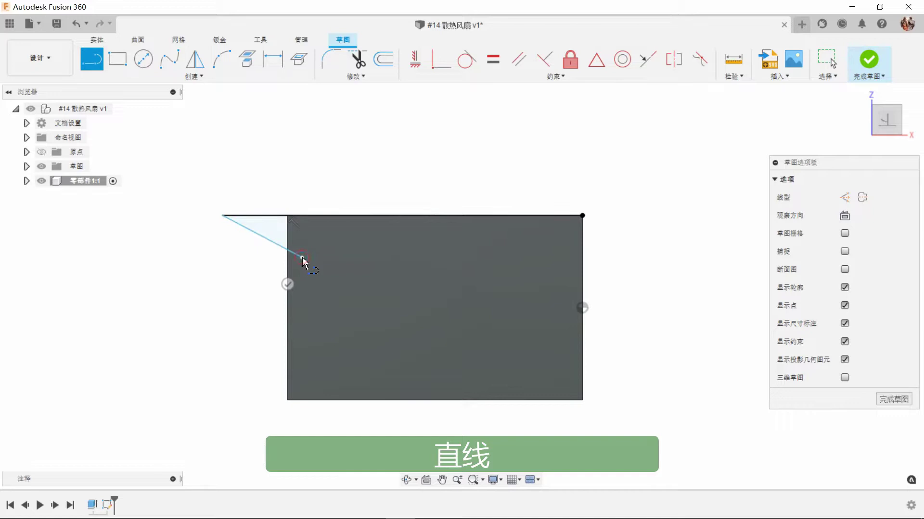
click(303, 341)
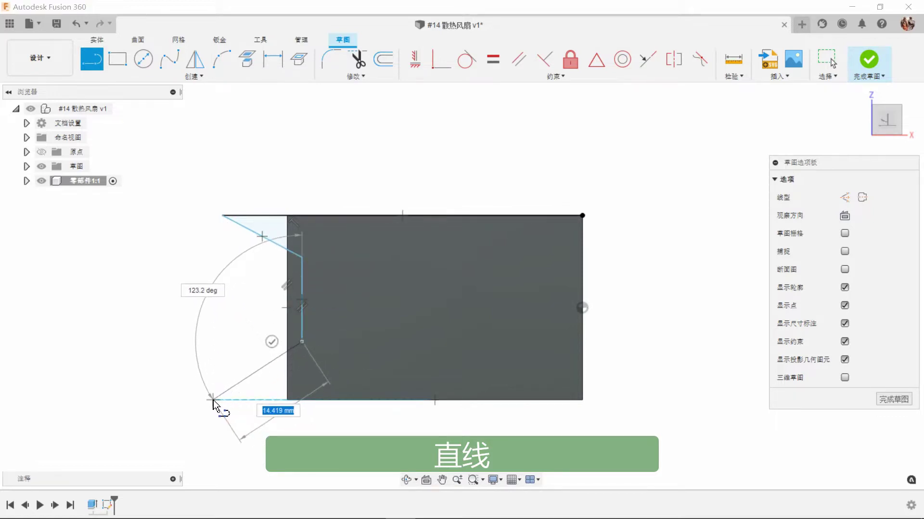
click(213, 400)
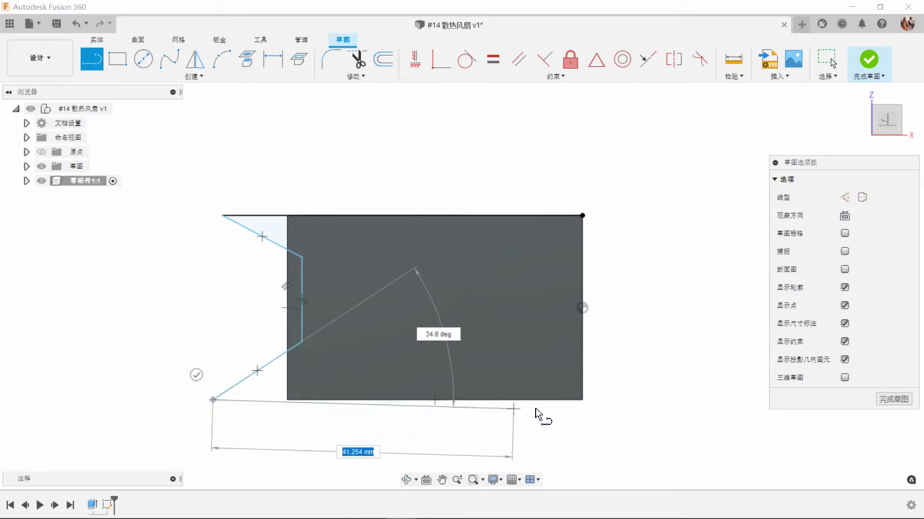
click(580, 402)
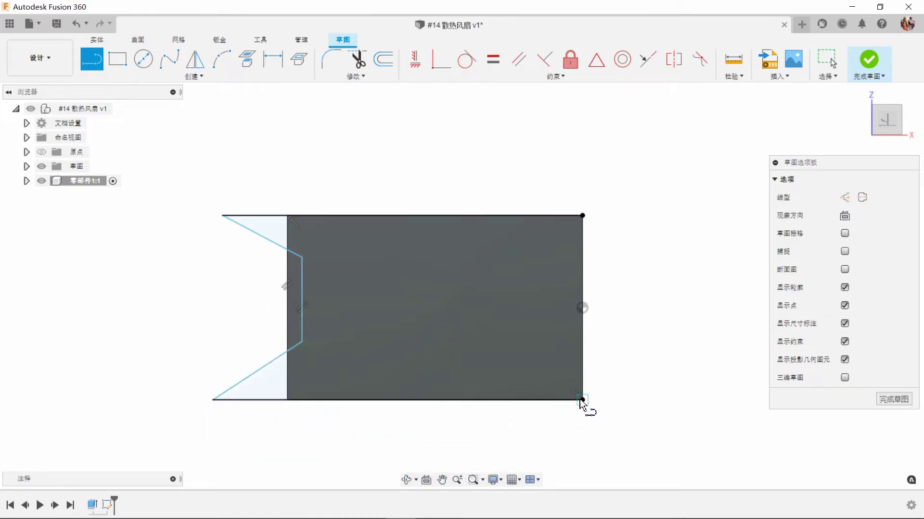
Step: Close the profile with a vertical line along the block's right edge and dimension the inner vertical line 38.75 mm from it
click(585, 215)
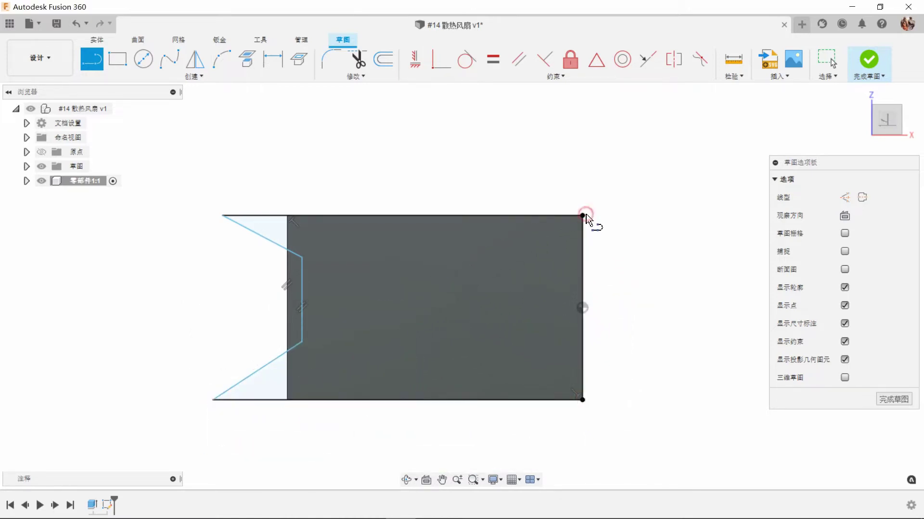
key(Escape)
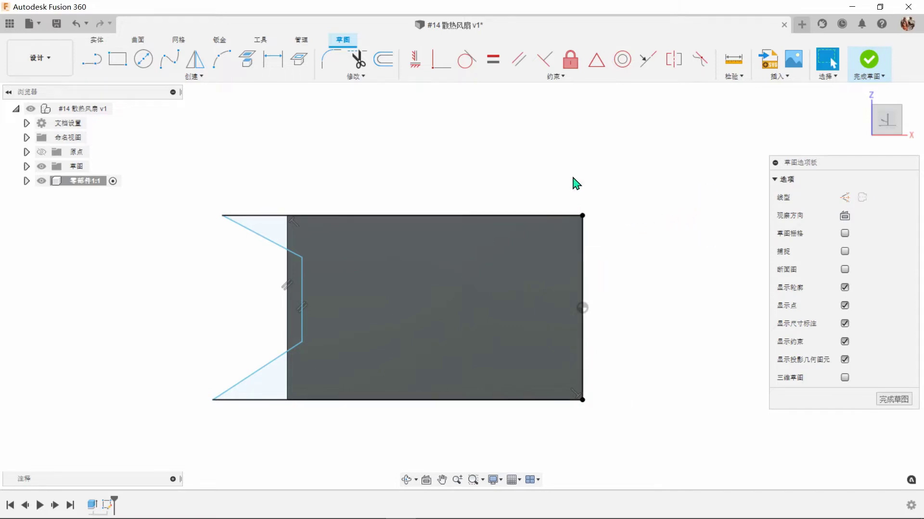
click(276, 69)
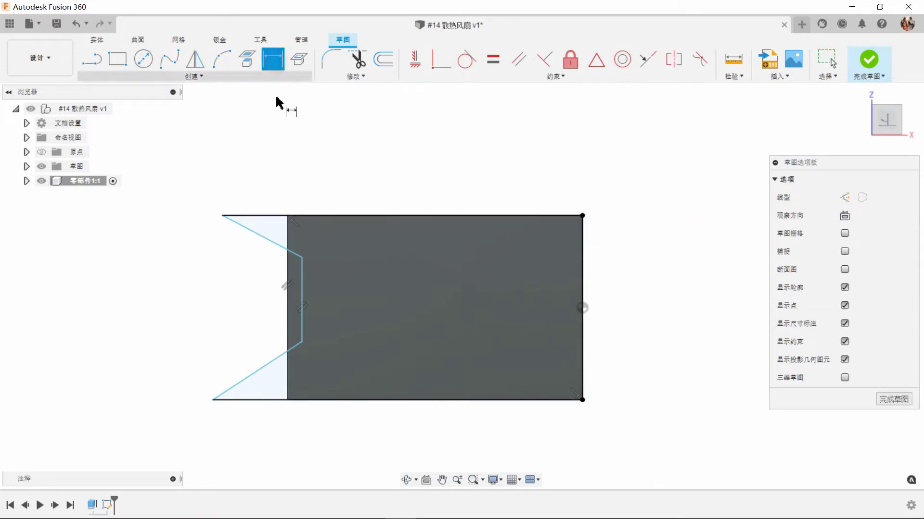
click(303, 313)
click(584, 330)
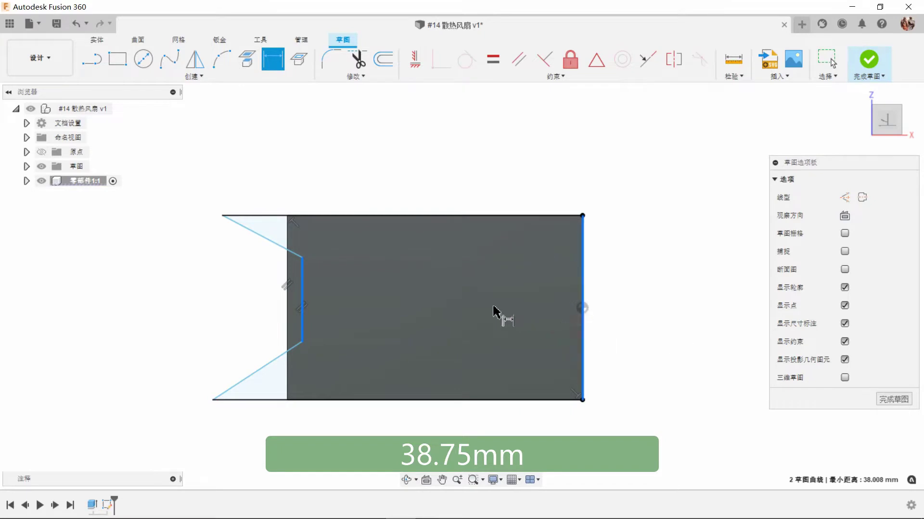
click(453, 299)
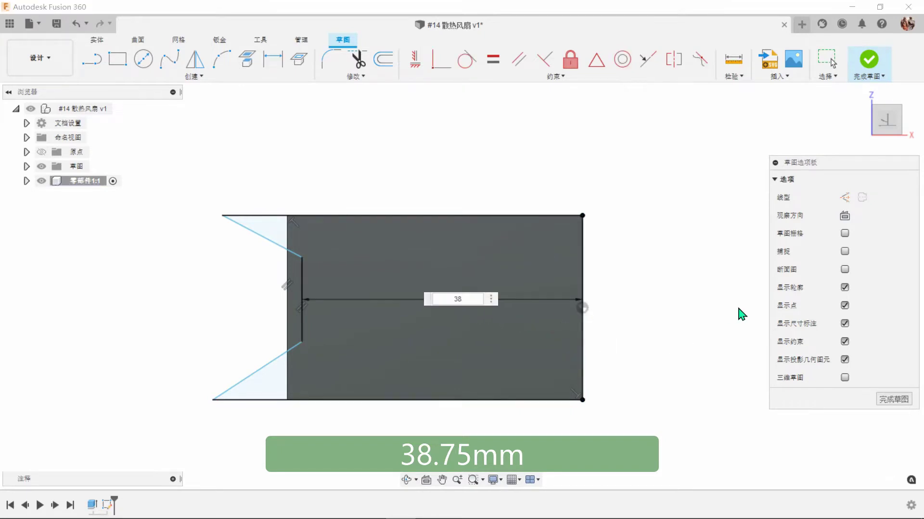
key(Return)
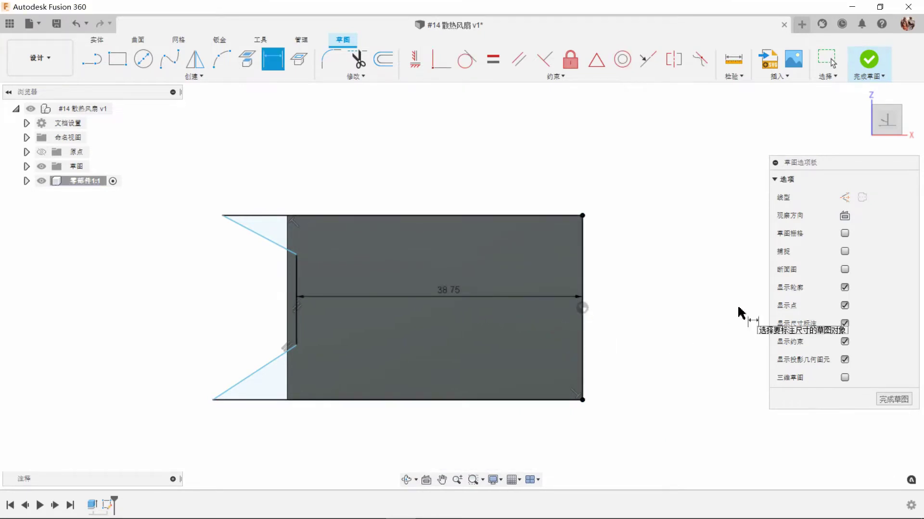
Step: Dimension the profile's upper horizontal line to 42.75 mm and its lower horizontal line to 45.75 mm
click(475, 217)
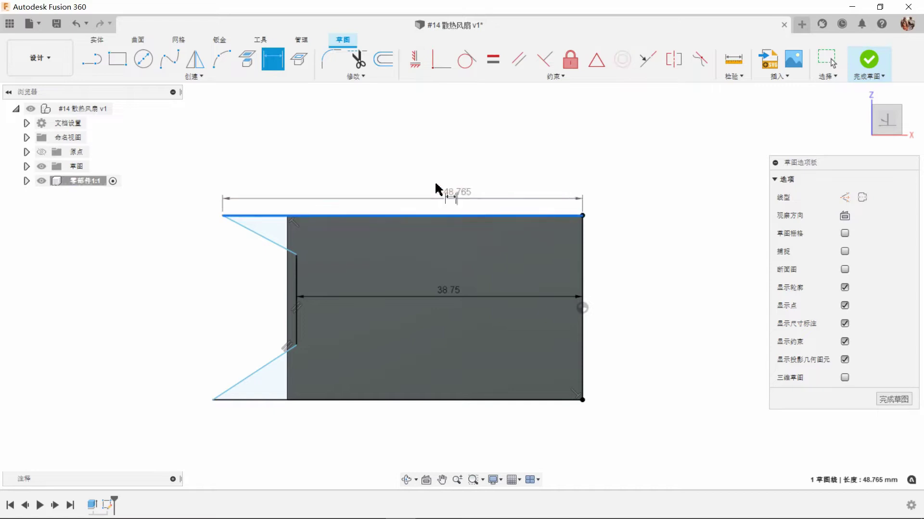
click(434, 183)
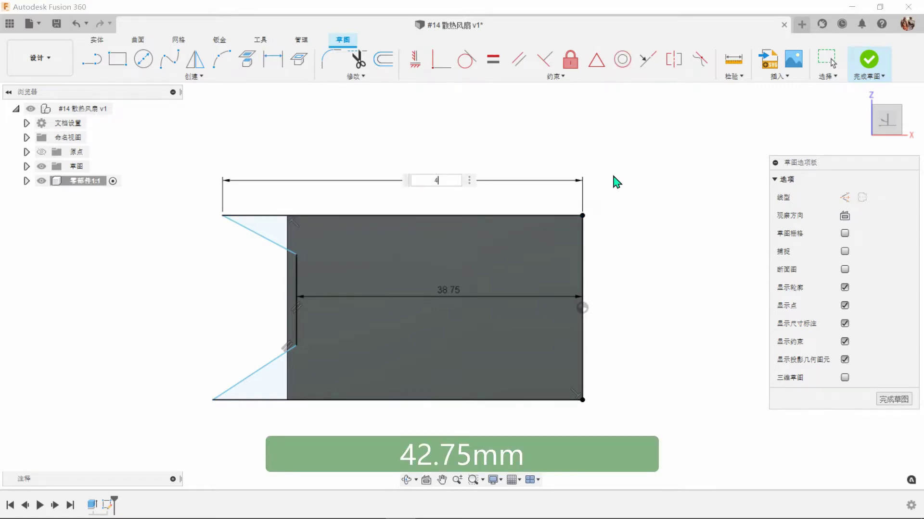
key(Return)
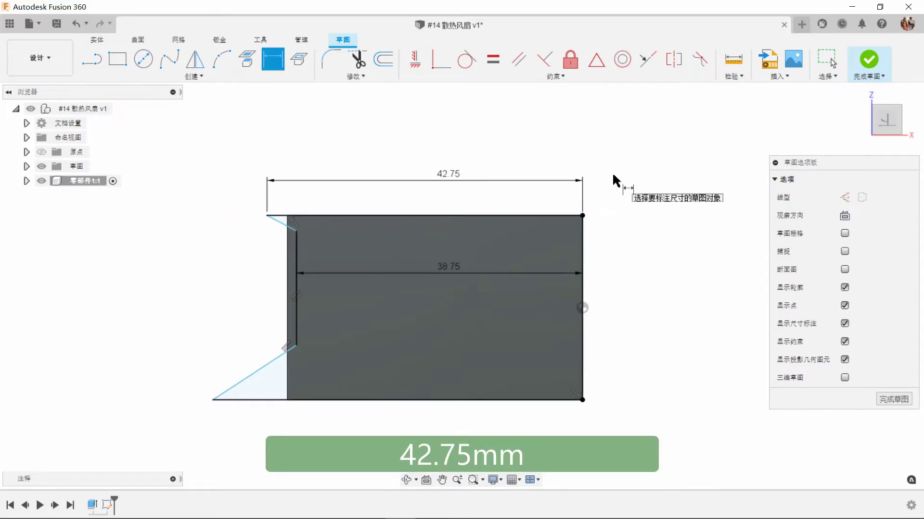
click(447, 401)
click(435, 449)
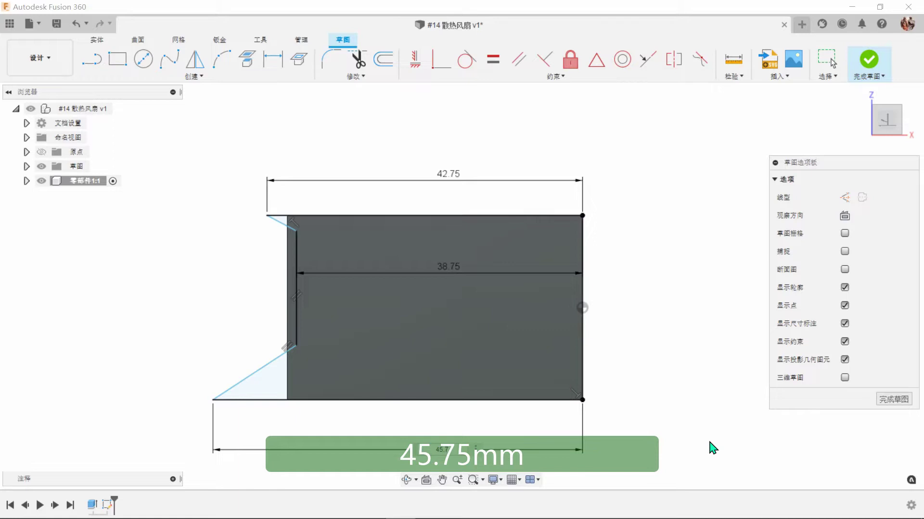
key(Return)
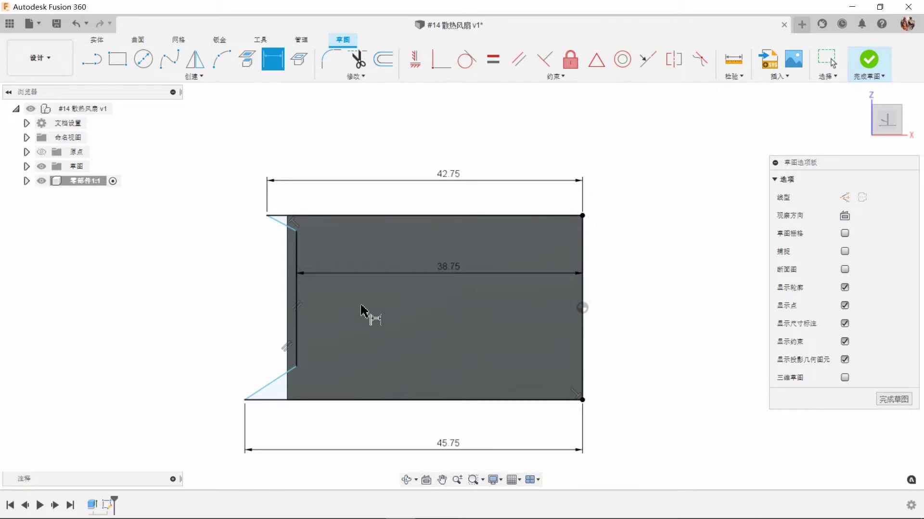
Step: Dimension the upper diagonal at 45° to the upper line, link the lower diagonal's angle to that dimension, and finish the sketch
click(284, 231)
click(314, 216)
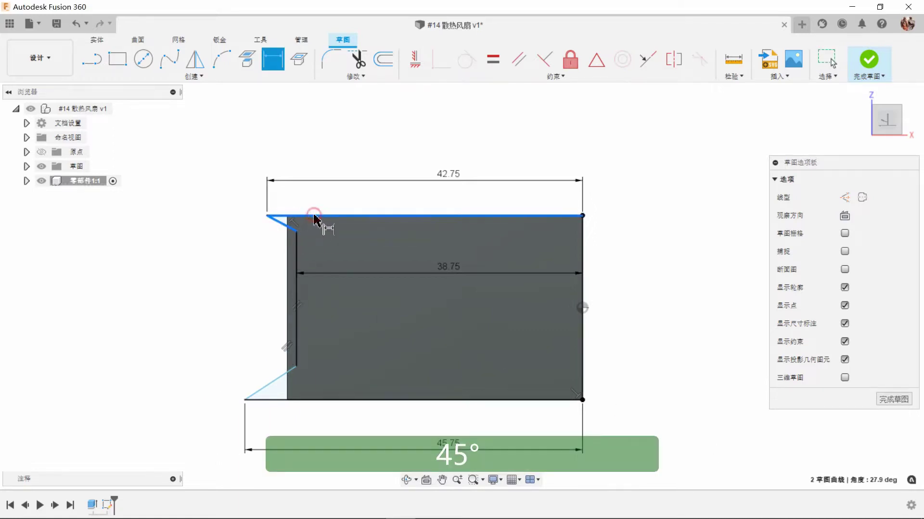
click(348, 241)
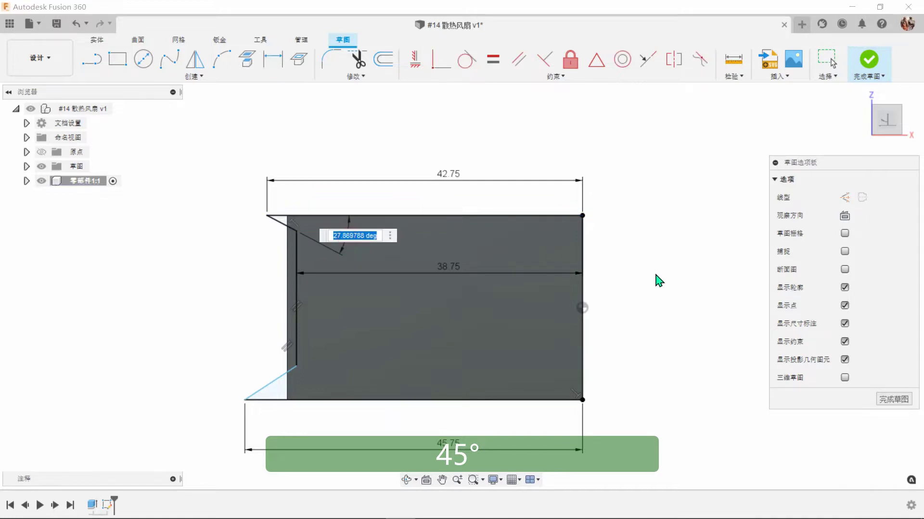
key(Return)
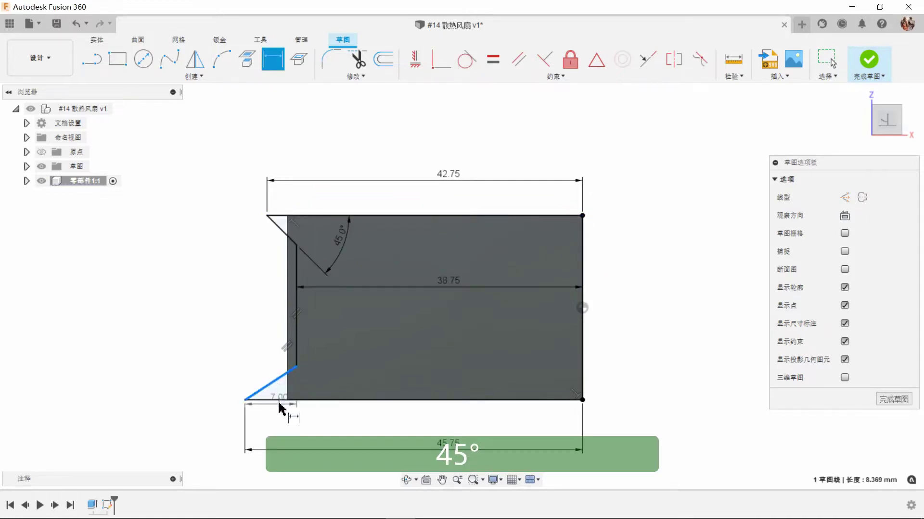
click(278, 399)
click(369, 370)
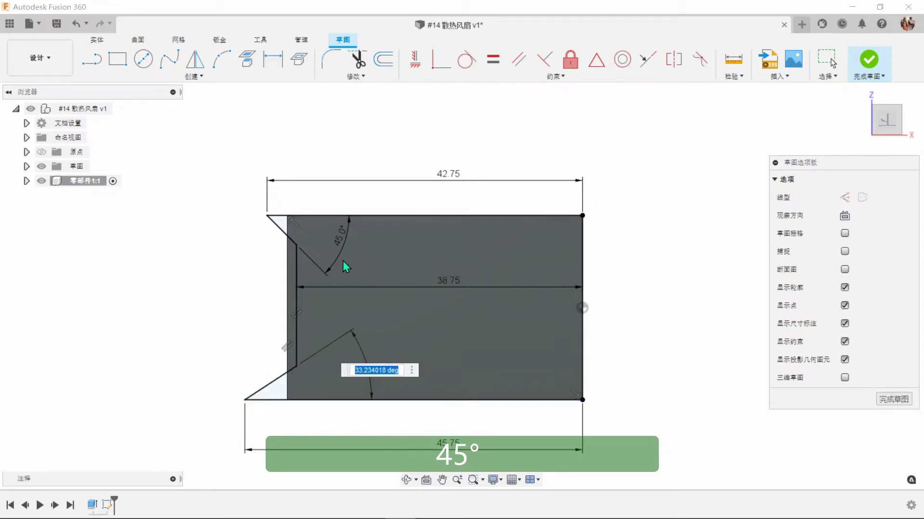
click(347, 244)
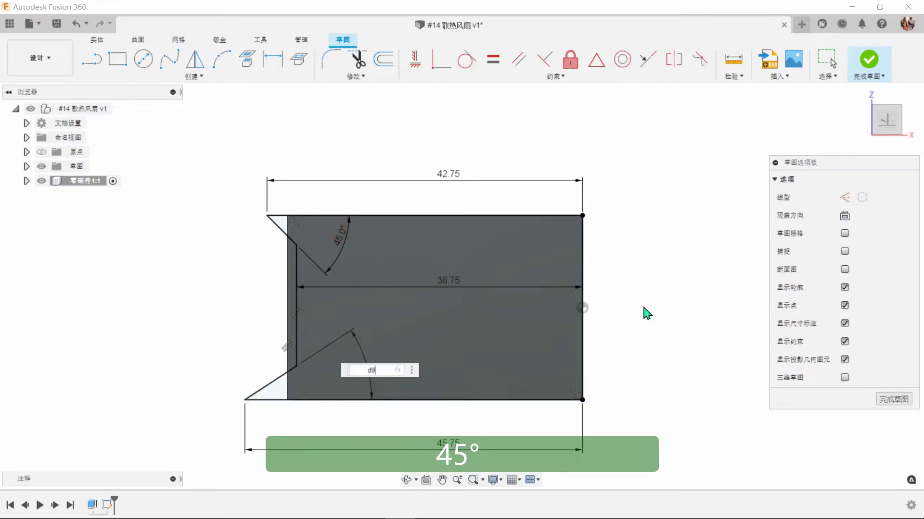
key(Return)
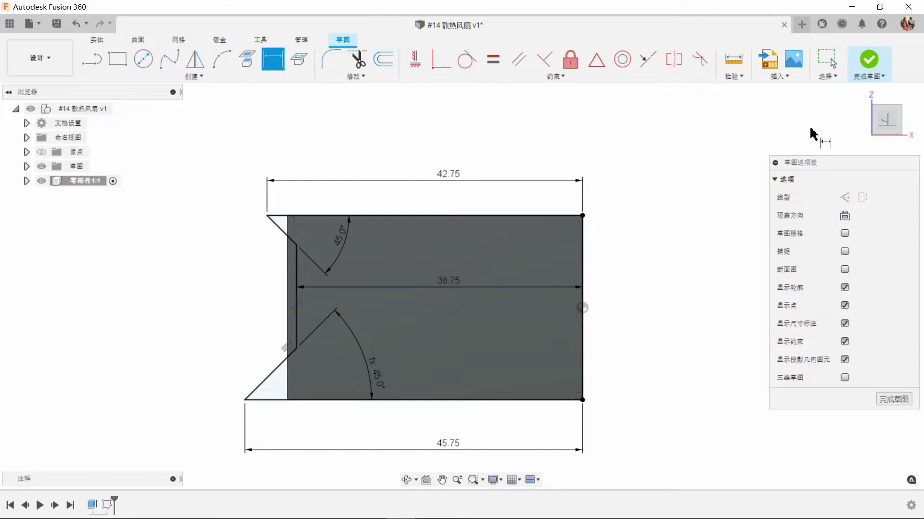
click(869, 61)
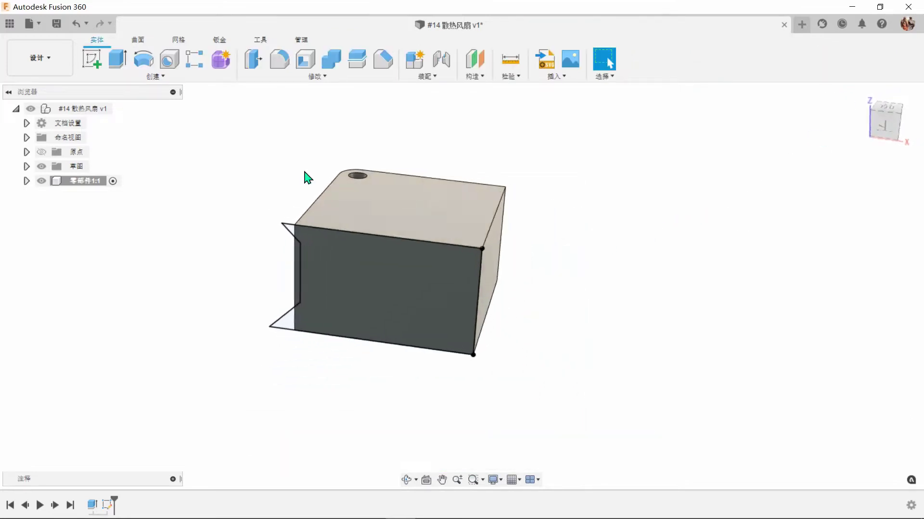
Step: Revolve all three profile regions 360° about the right vertical line as a cut through the block
click(144, 60)
click(313, 268)
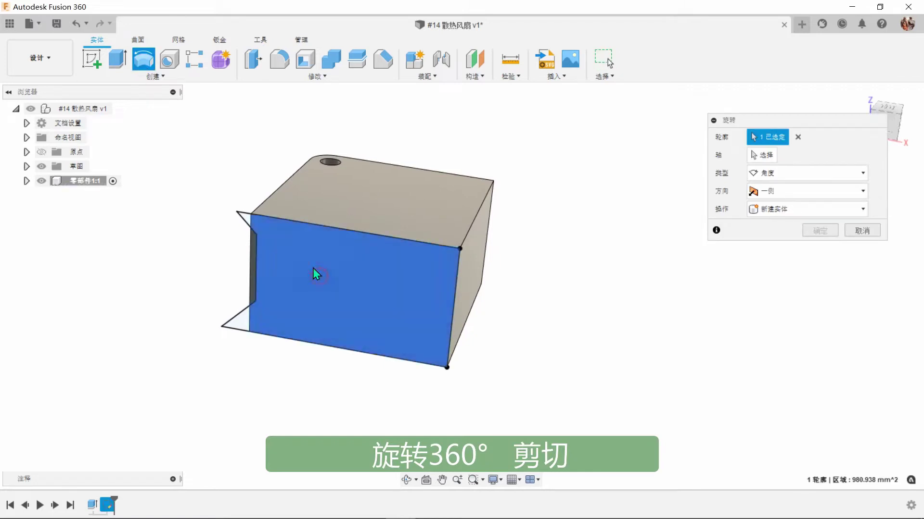
click(245, 221)
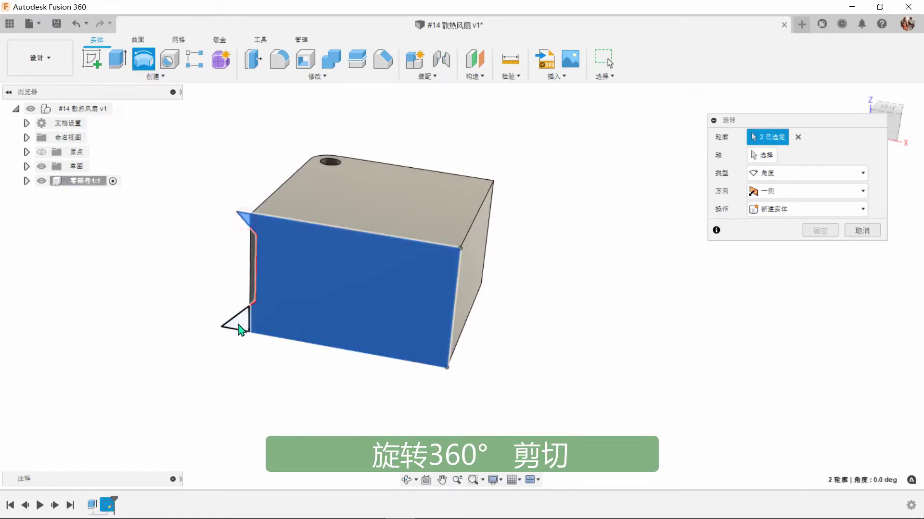
click(758, 158)
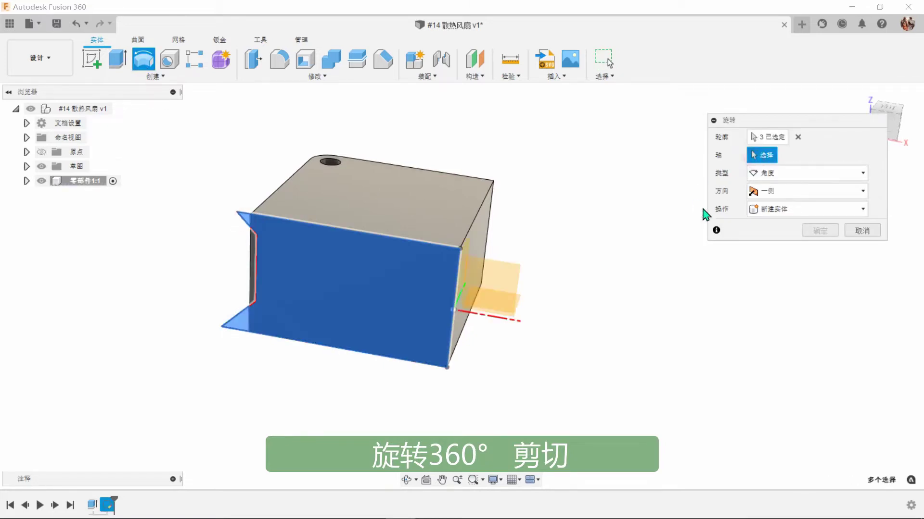
click(454, 345)
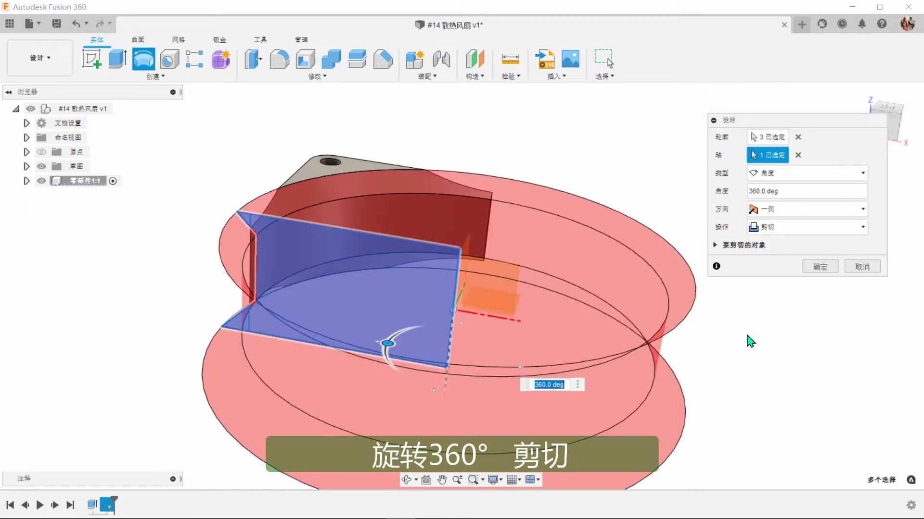
click(818, 266)
Step: Start a sketch on the flat corner face containing the mounting hole
scroll(695, 293, up, 3)
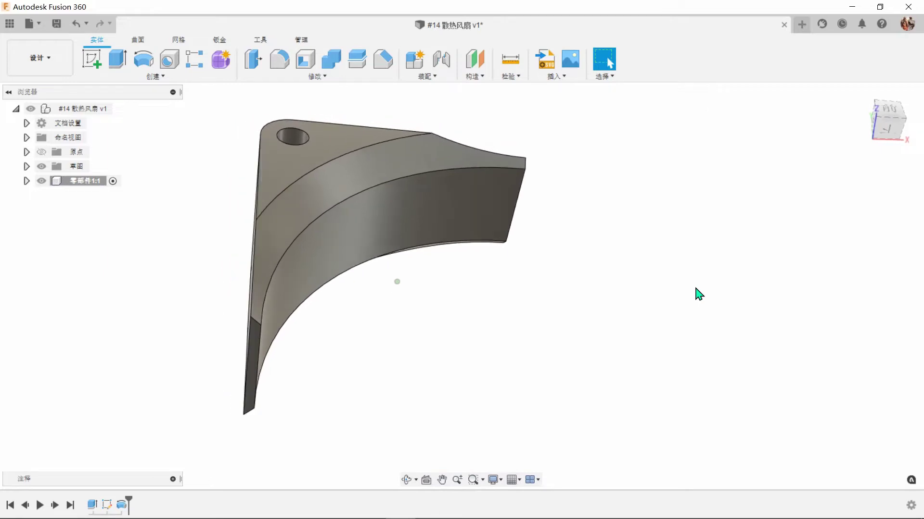
shift+middle_drag(699, 294, 694, 294)
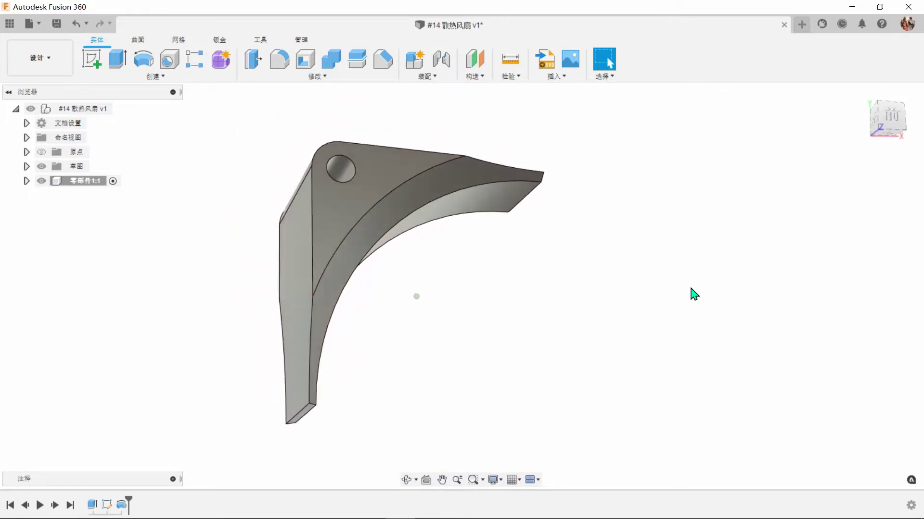
click(355, 204)
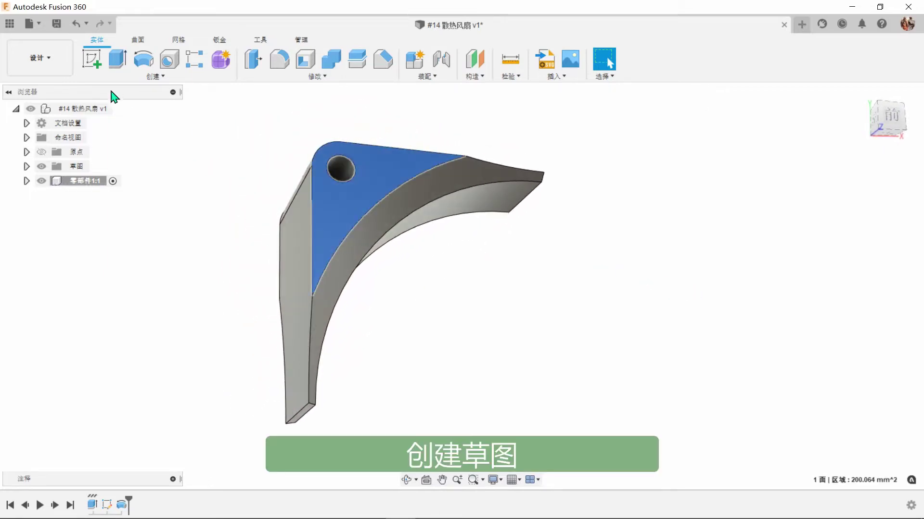
click(96, 70)
middle_drag(651, 341, 498, 266)
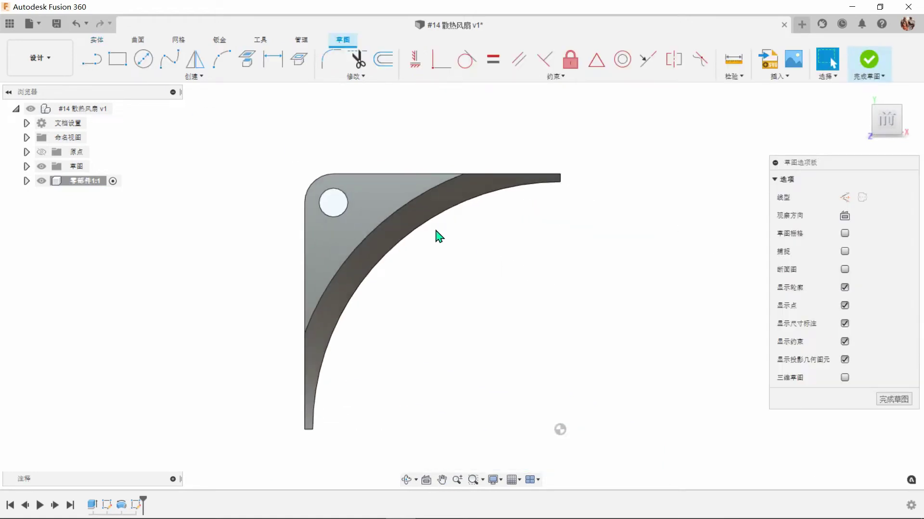
Step: Project the housing's outer straight edges and rounded corner edge into the sketch
click(245, 68)
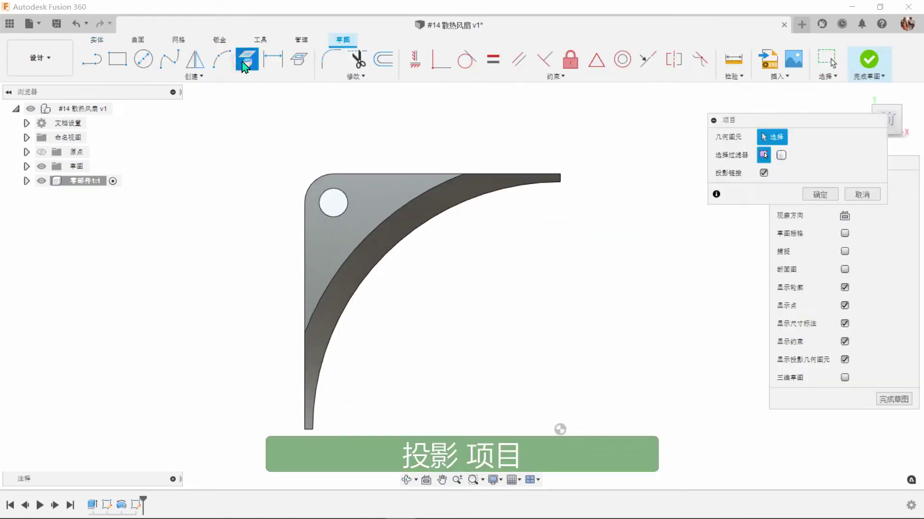
click(520, 175)
click(410, 174)
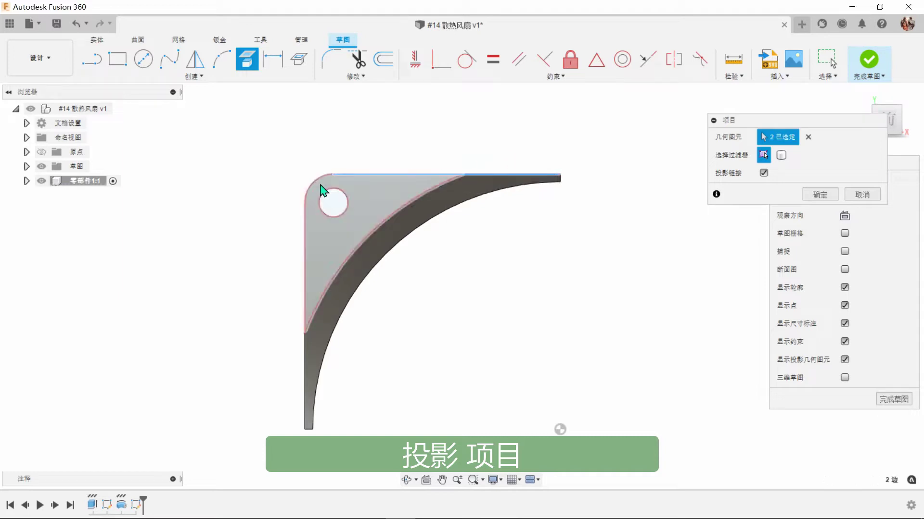
click(318, 187)
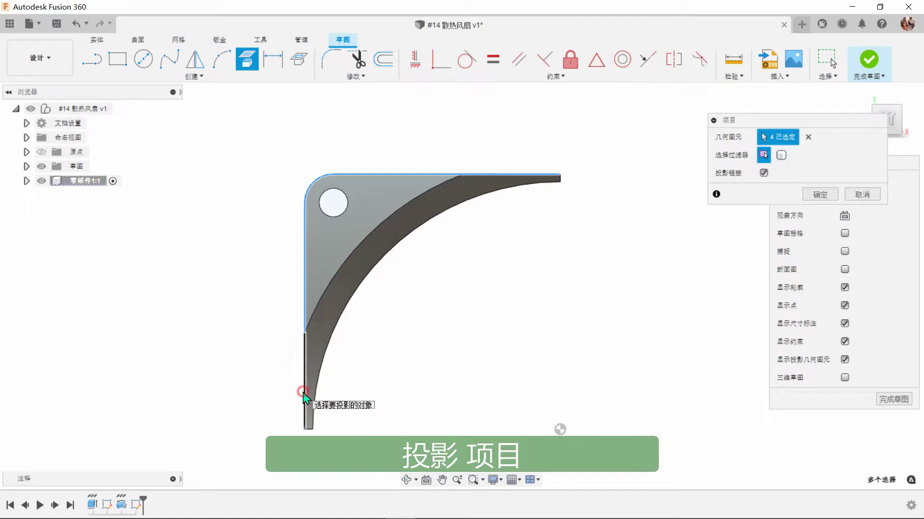
click(819, 195)
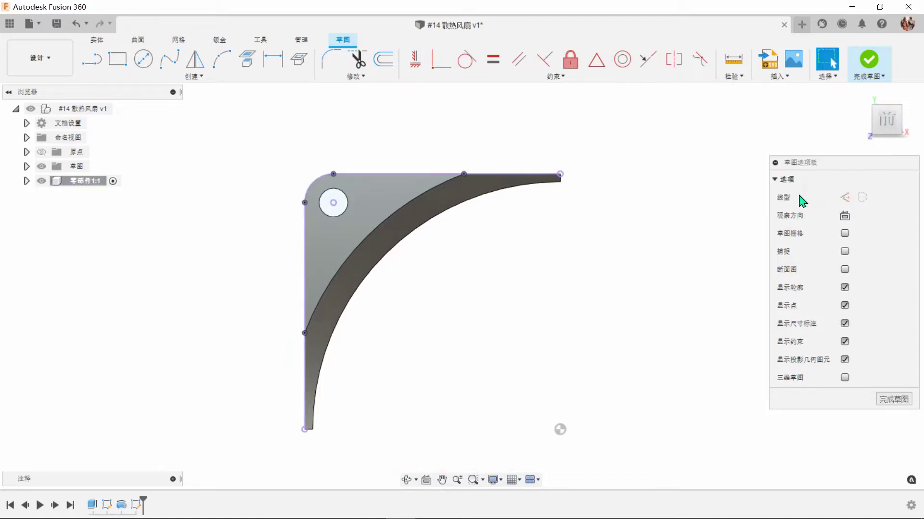
Step: Offset the projected outer edge chain inward by 1.25 mm
click(383, 60)
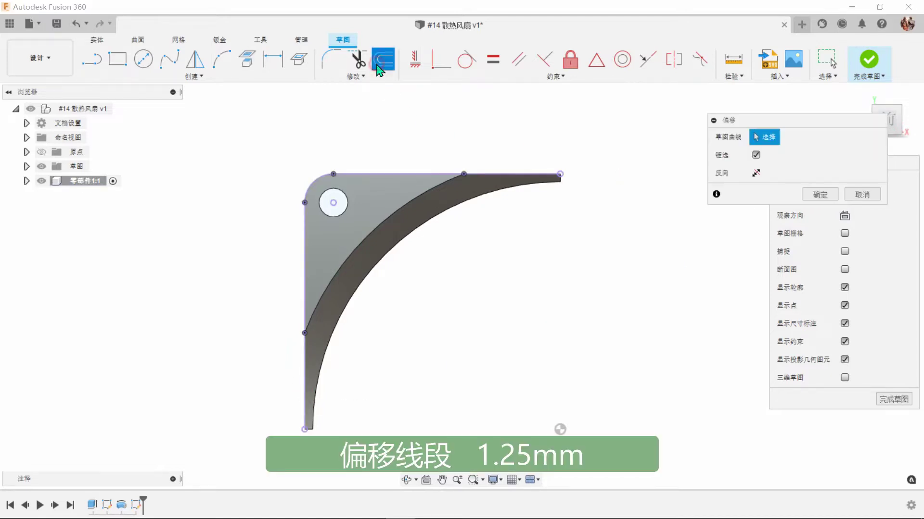
click(506, 173)
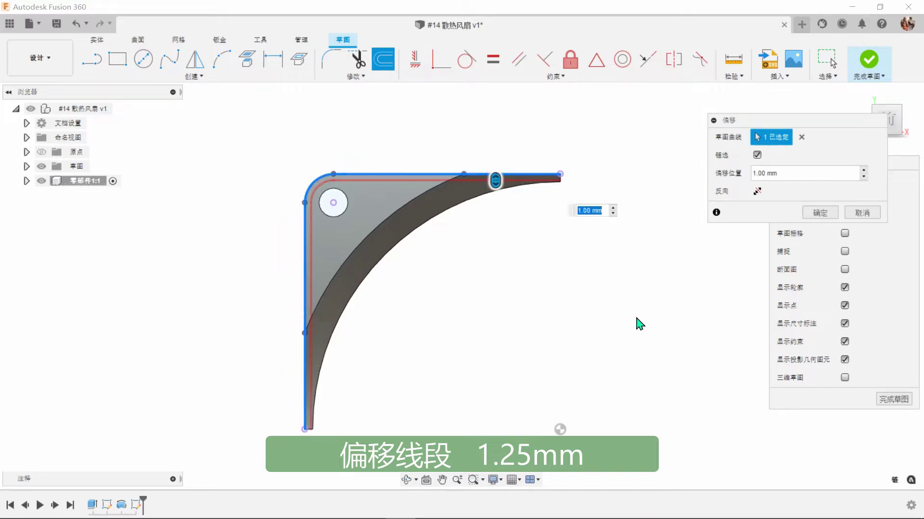
text(1.25)
key(Return)
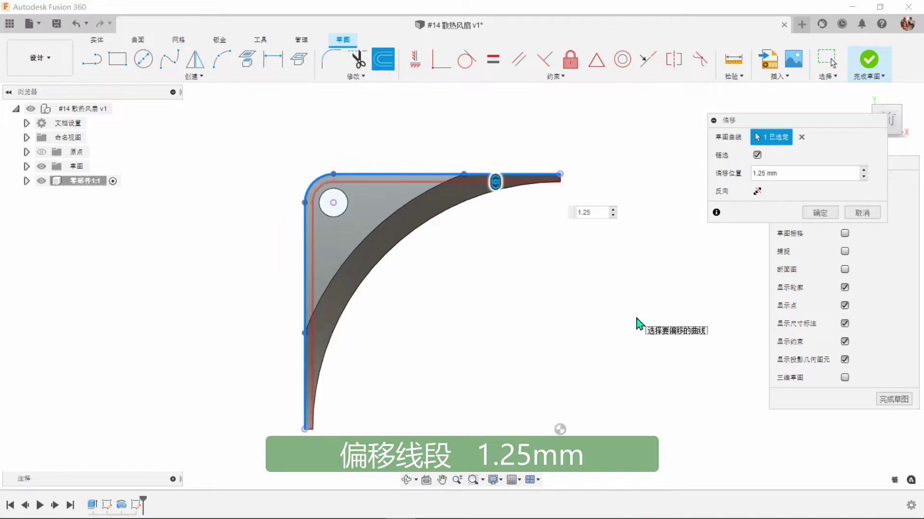
click(819, 213)
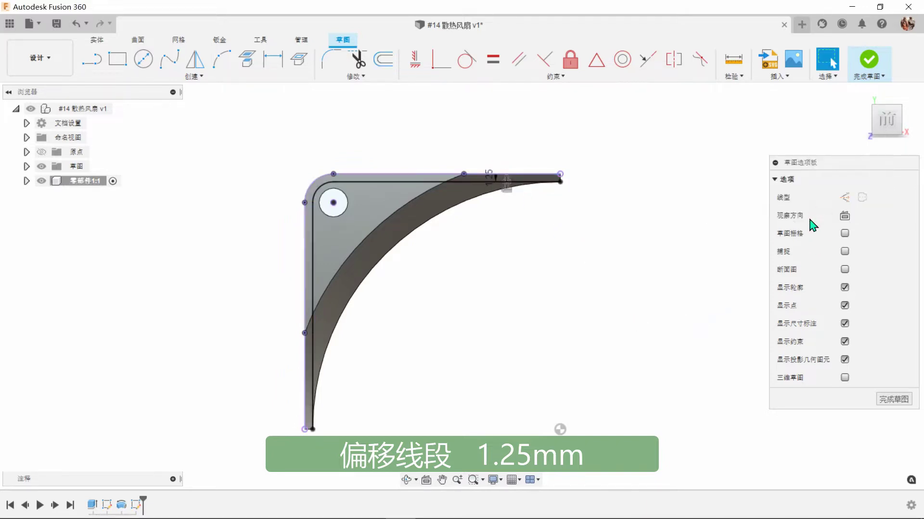
Step: Close both open ends of the 1.25 mm offset wall outline with short straight lines between the outer and inner edges
click(89, 63)
scroll(558, 200, up, 2)
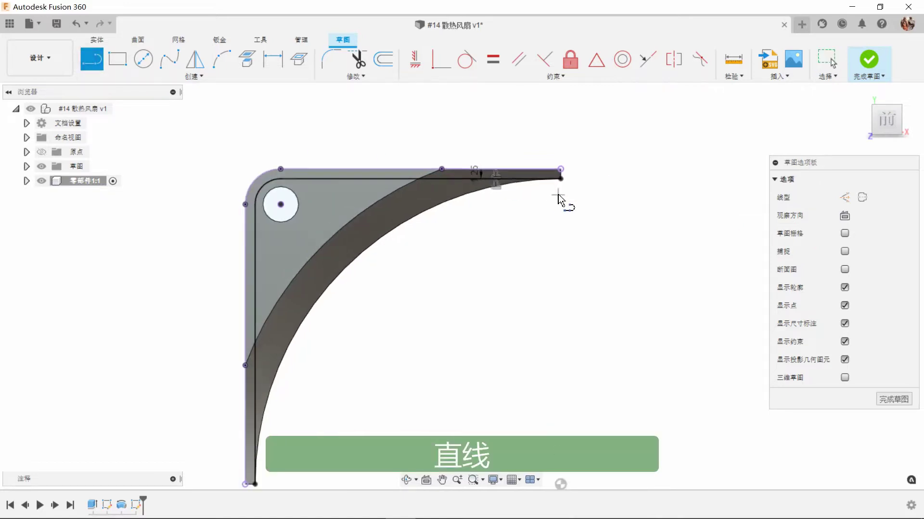
click(561, 171)
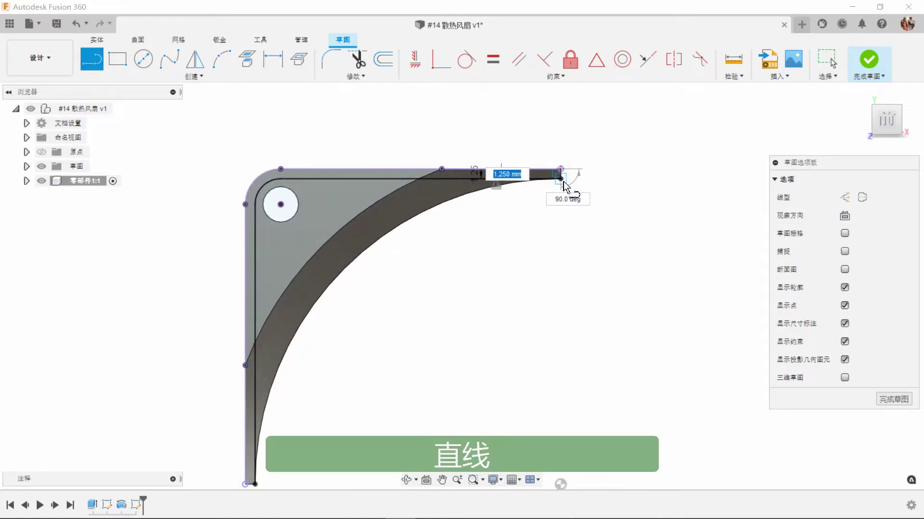
double_click(562, 181)
click(246, 485)
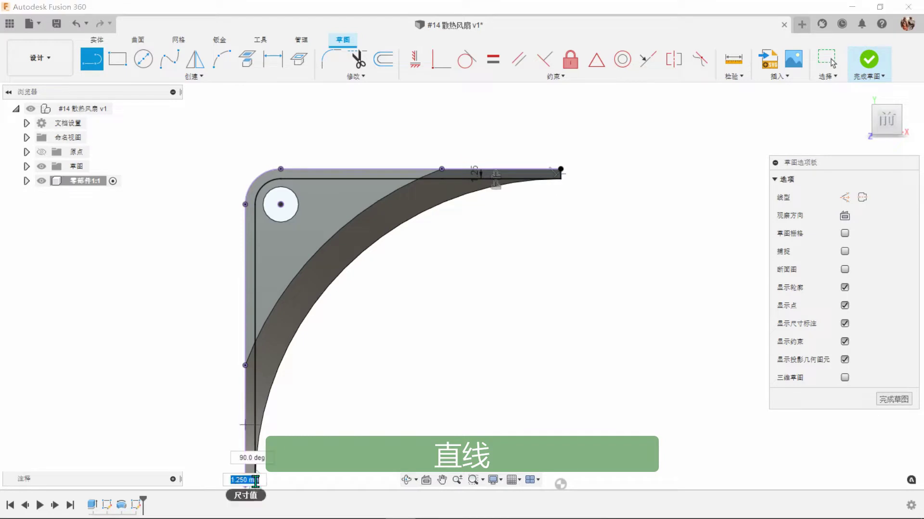
scroll(354, 372, down, 2)
scroll(299, 438, up, 2)
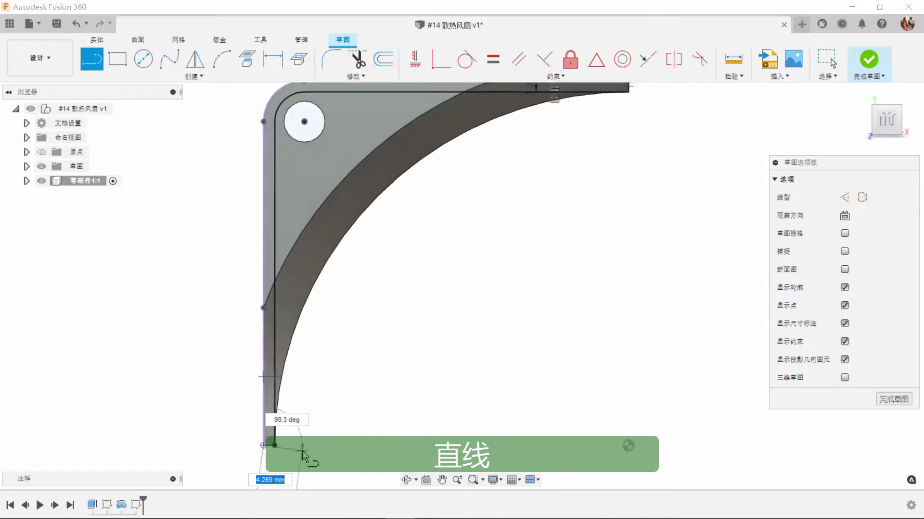
scroll(282, 462, up, 2)
double_click(273, 435)
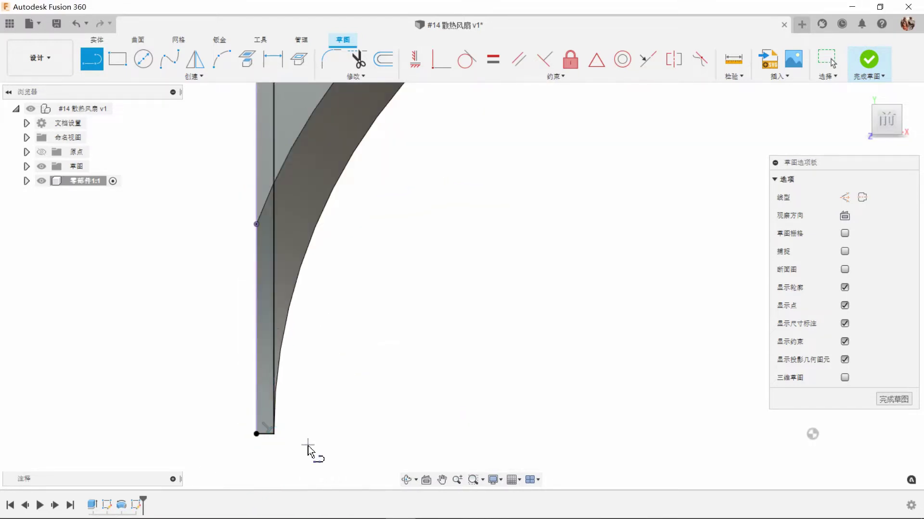
scroll(310, 459, down, 3)
right_click(459, 351)
click(499, 353)
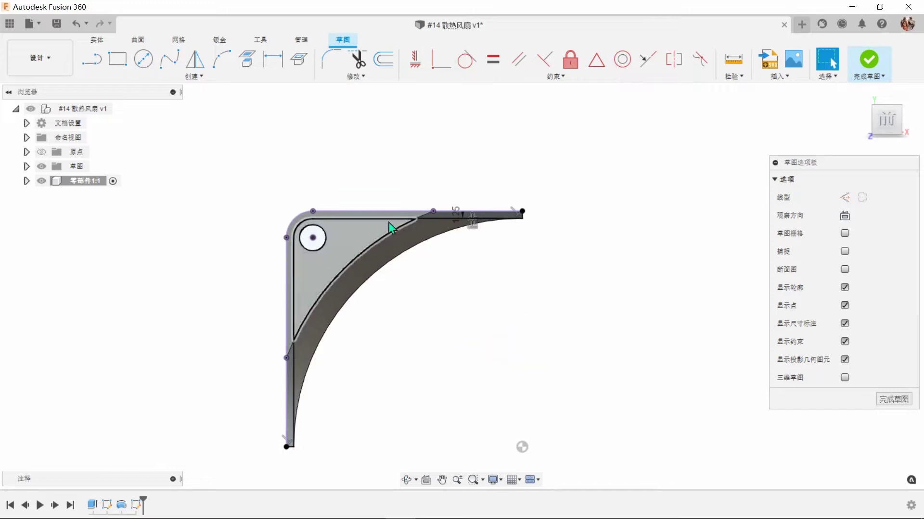
Step: Check the closed wall profile regions by selecting them, and finish the sketch
click(405, 215)
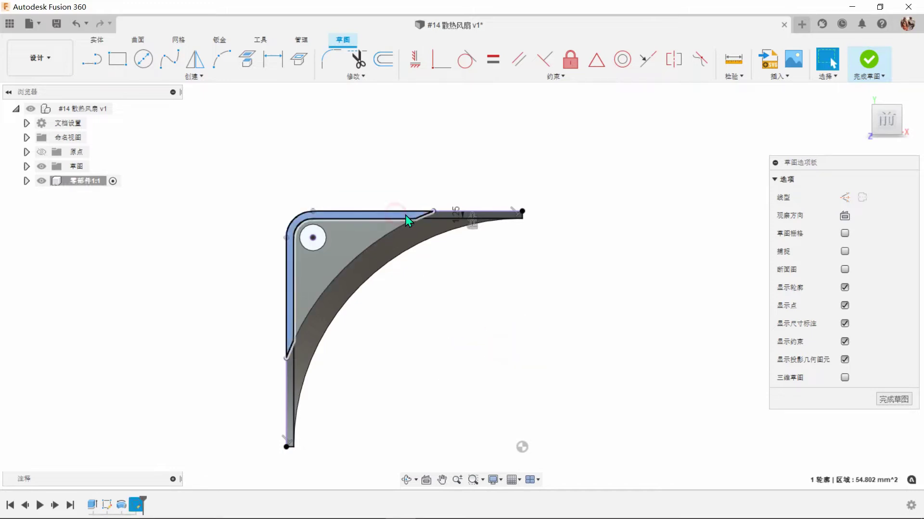
click(447, 215)
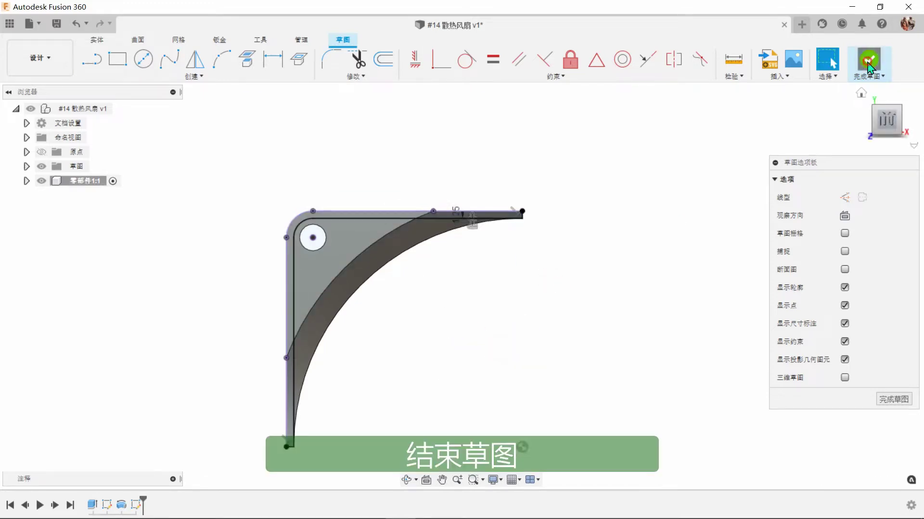
click(869, 60)
Step: Extrude the three wall profile regions by -25 mm and join them to the housing body
mouse_move(650, 260)
shift+middle_down()
mouse_move(620, 258)
mouse_move(115, 67)
shift+middle_up()
click(116, 67)
scroll(385, 375, up, 2)
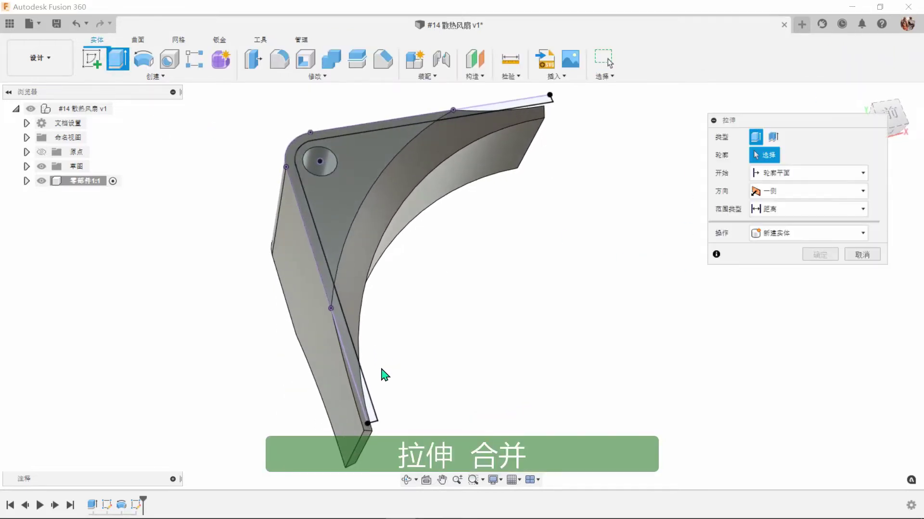
click(364, 400)
click(337, 274)
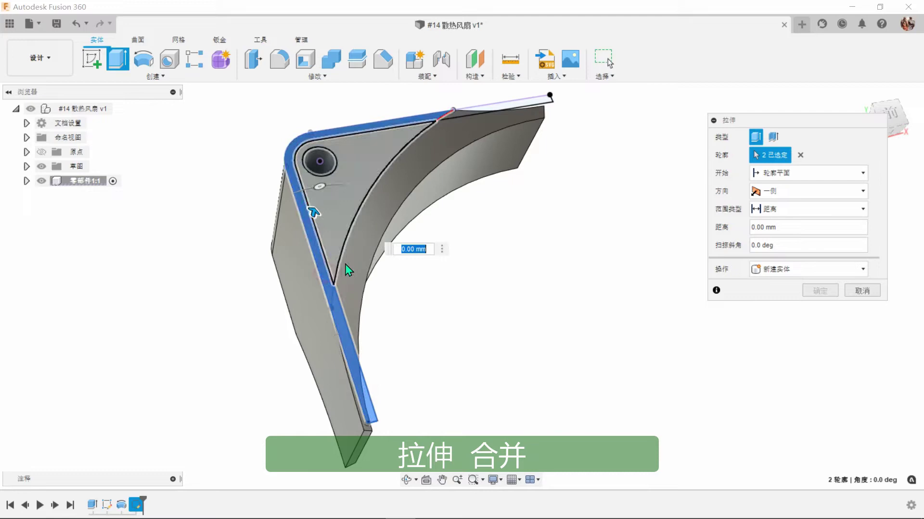
click(510, 121)
shift+middle_drag(515, 158, 623, 268)
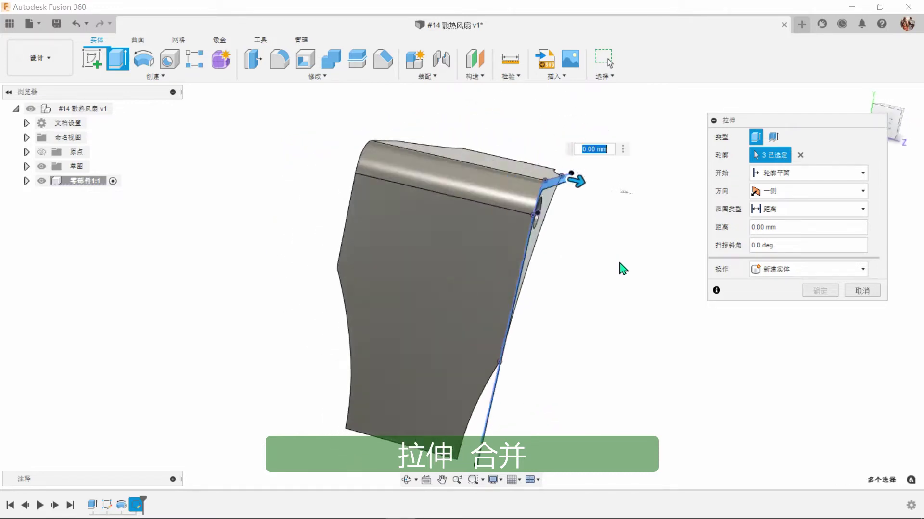
click(497, 230)
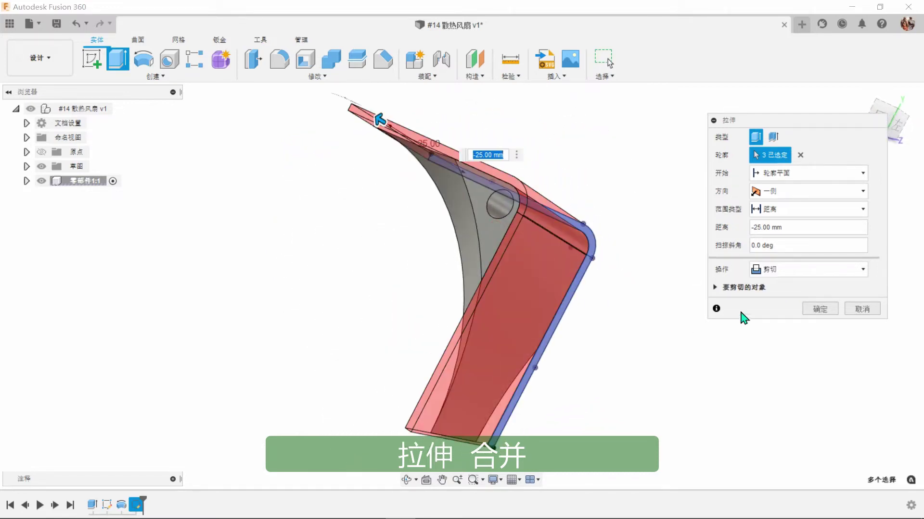
click(818, 272)
click(809, 294)
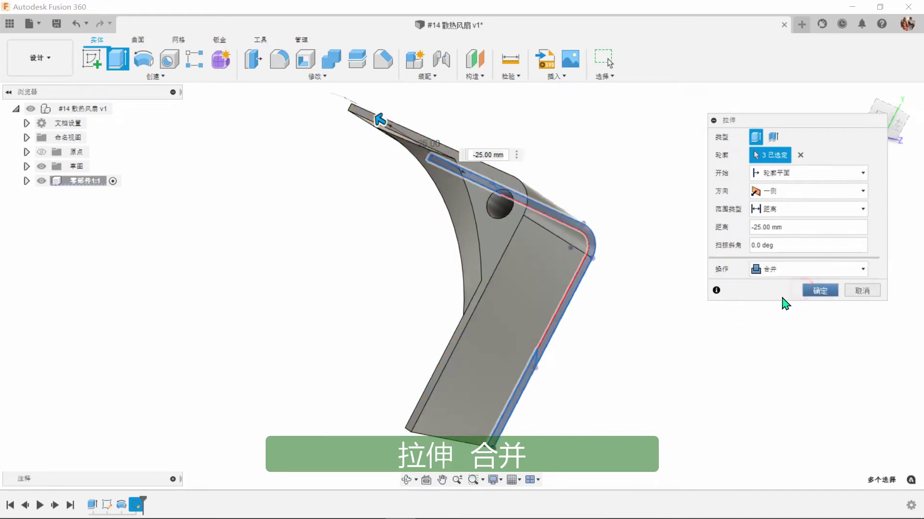
click(813, 291)
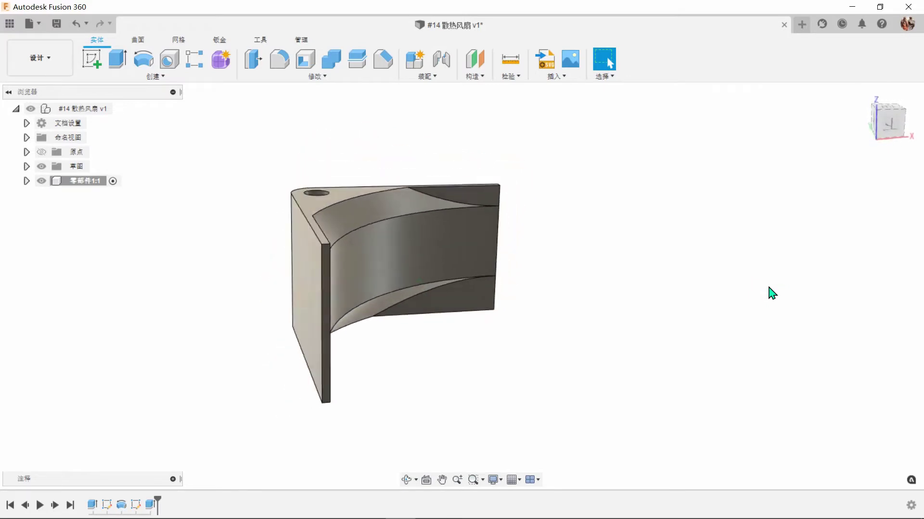
Step: Start a sketch on the narrow end face of the housing's side wall
scroll(428, 368, up, 1)
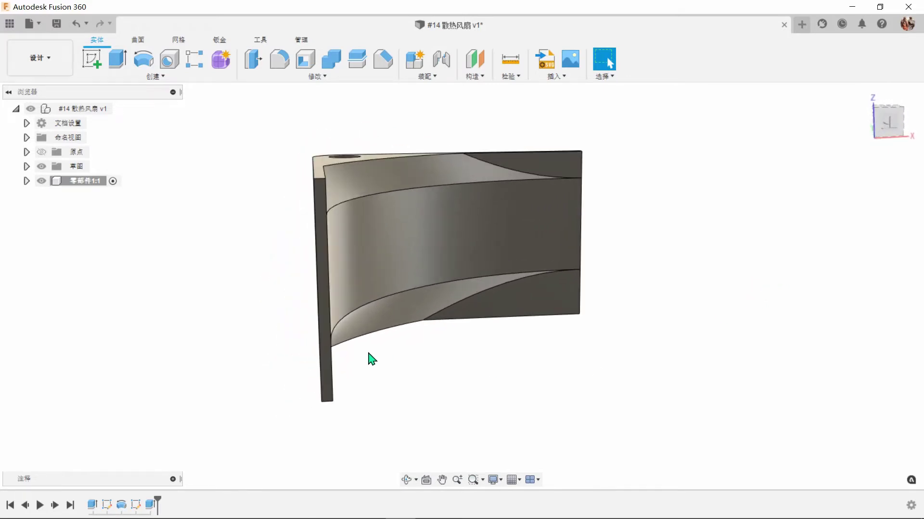
click(322, 332)
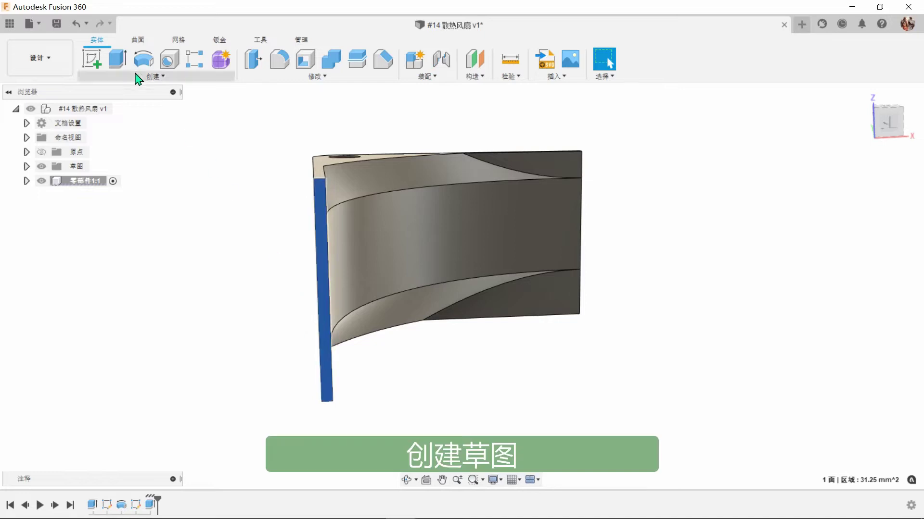
click(89, 60)
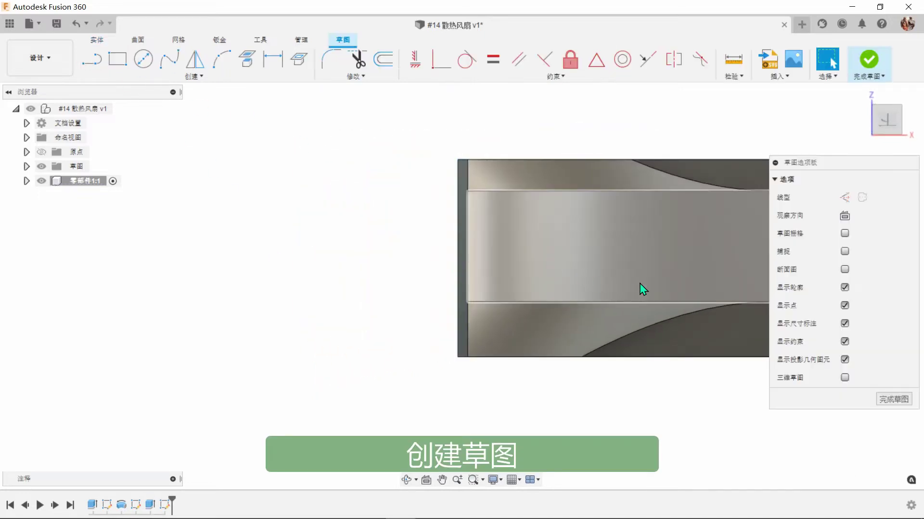
middle_drag(642, 287, 470, 323)
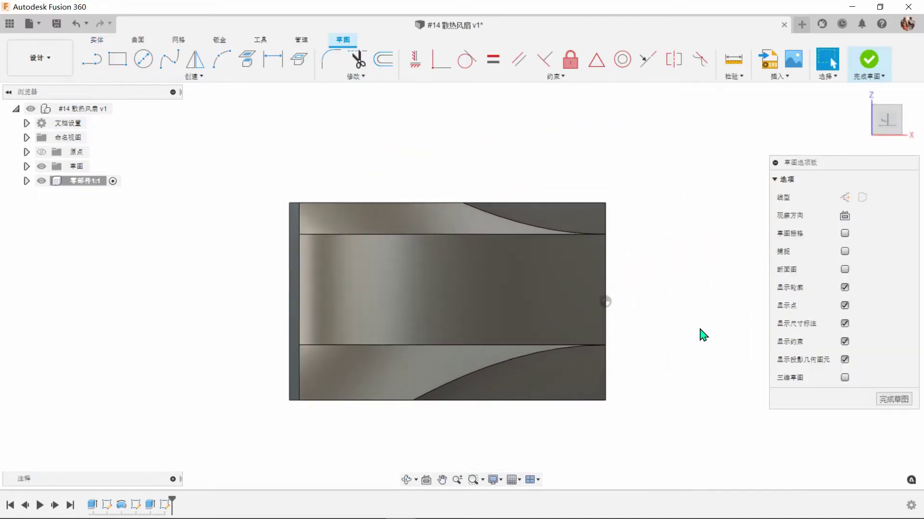
middle_drag(705, 336, 753, 340)
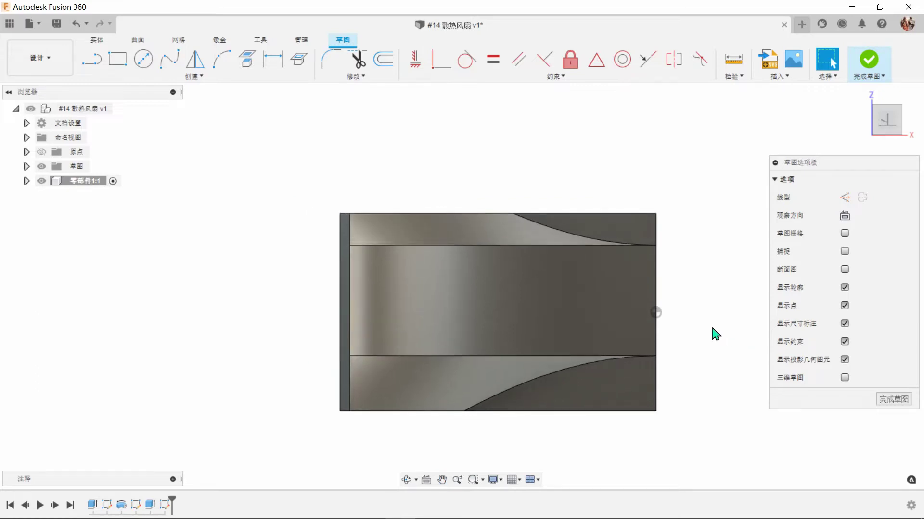
Step: Draw a two-point rectangle about 18.6 mm wide and 18.7 mm high outside the side wall, slightly overlapping its end face
click(117, 60)
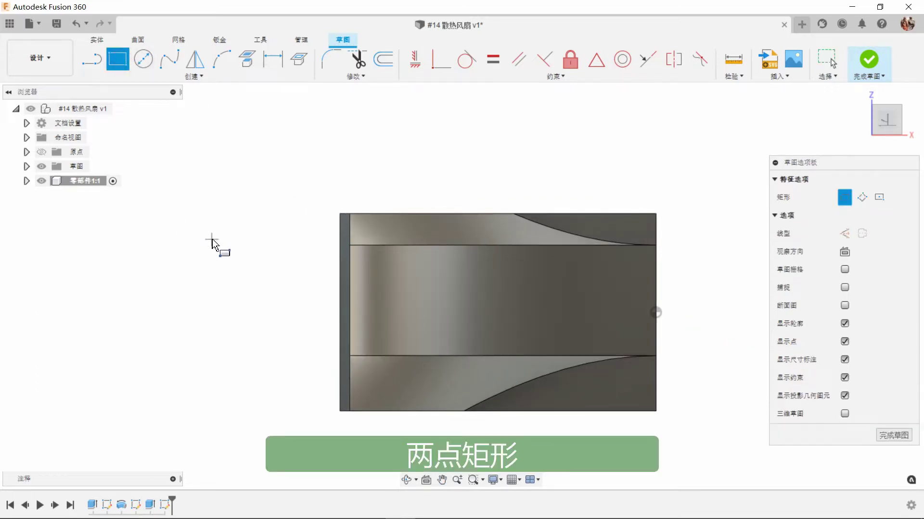
scroll(346, 265, up, 2)
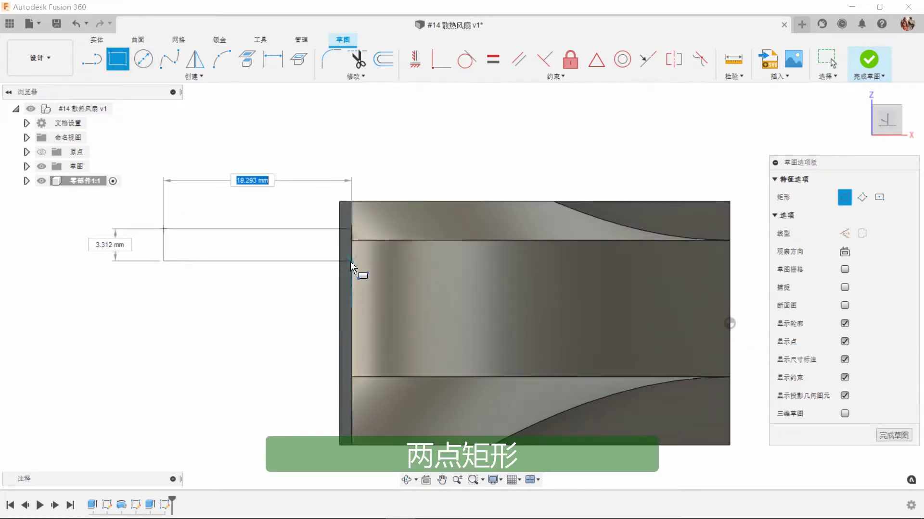
click(346, 408)
right_click(356, 145)
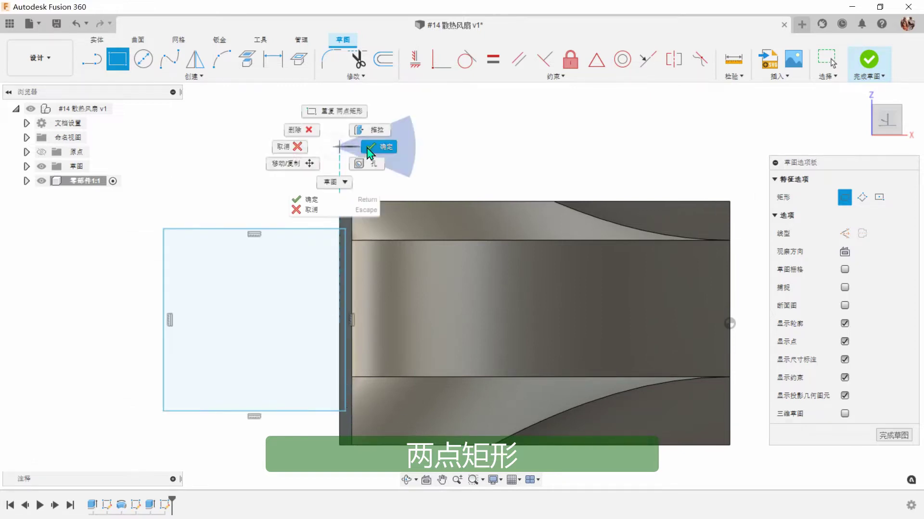
click(370, 153)
Step: Dimension the rectangle's overlapping vertical edge 0.25 mm inside the wall's upper outer corner
click(266, 65)
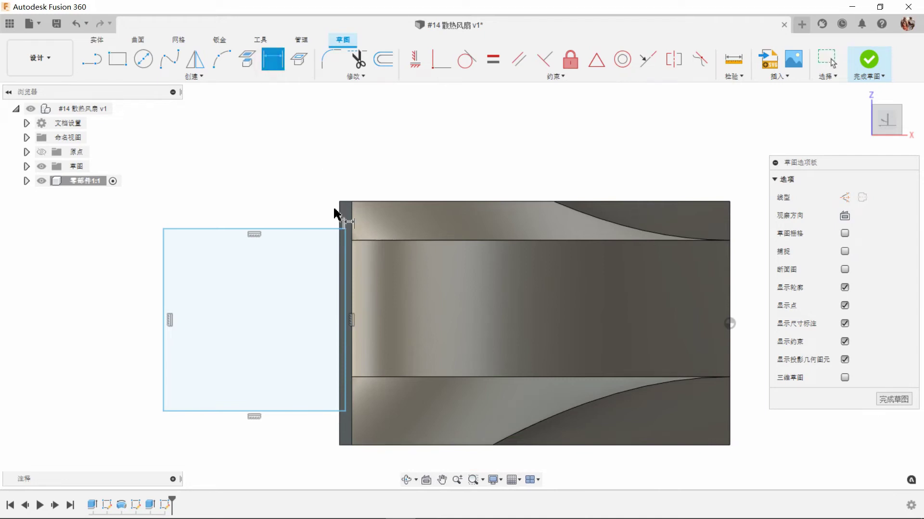
click(344, 245)
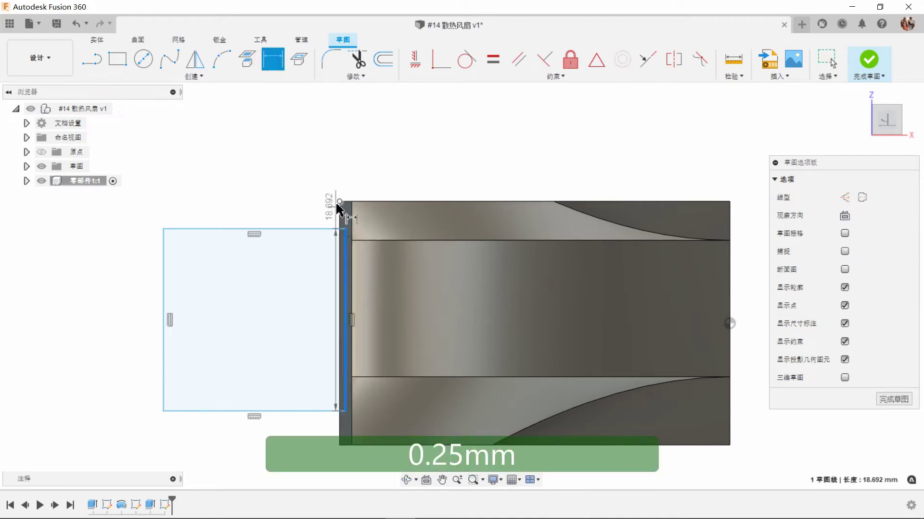
click(338, 203)
click(383, 166)
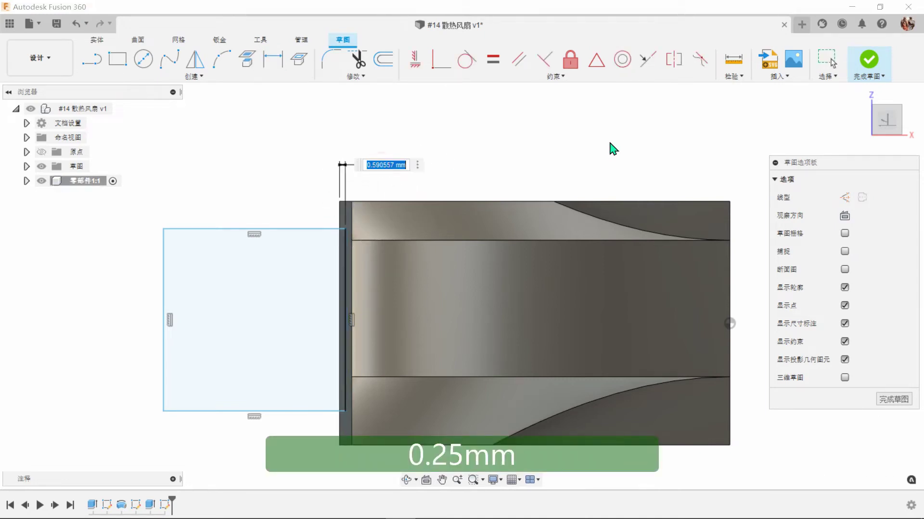
text(0.25)
key(Return)
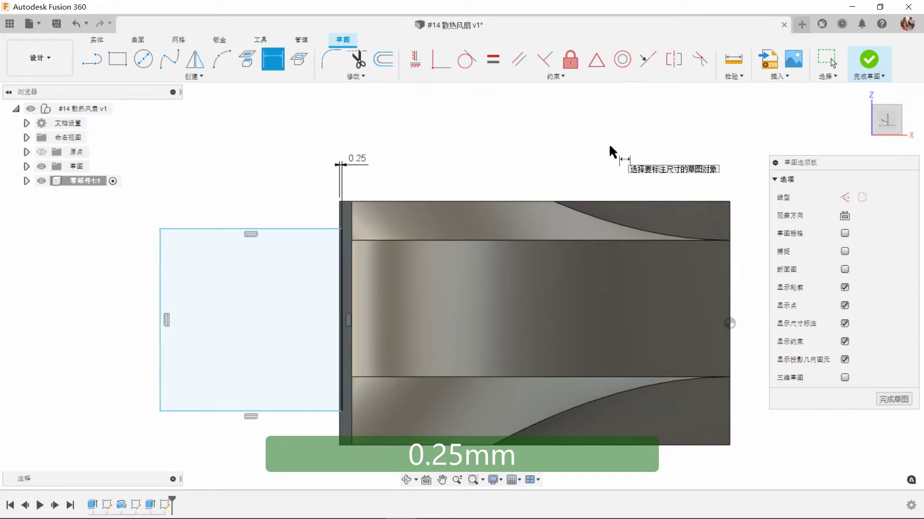
Step: Dimension the rectangle's top edge 3.85 mm below the wall's upper outer corner
click(304, 230)
click(339, 201)
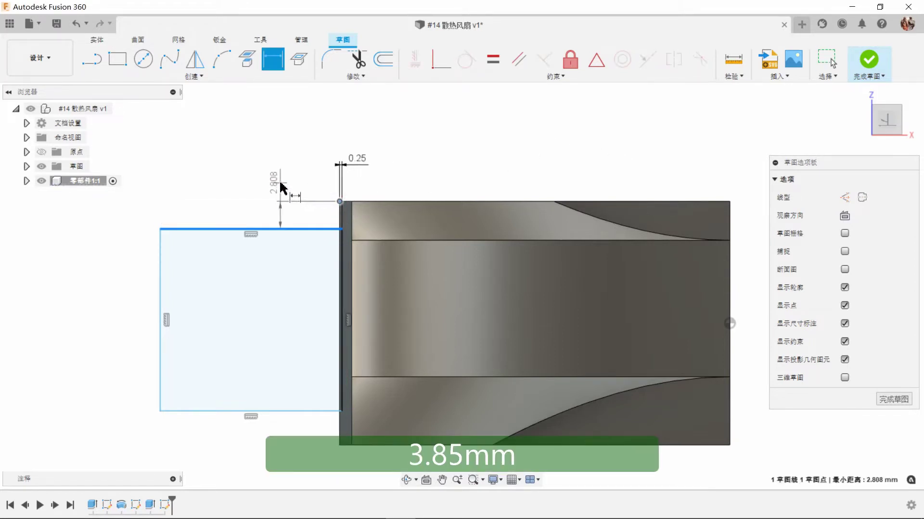
click(280, 188)
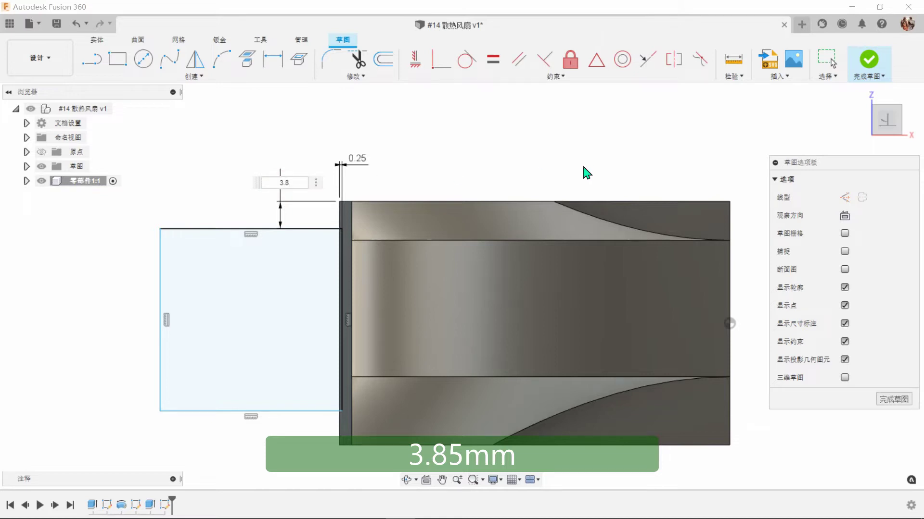
key(Return)
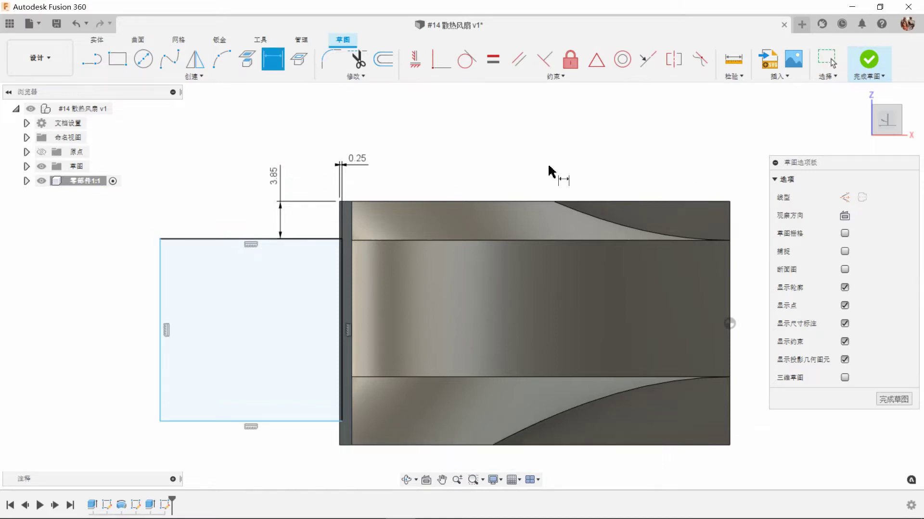
Step: Dimension the rectangle's height as 17.35 mm and its width as 15 mm
click(160, 327)
click(112, 320)
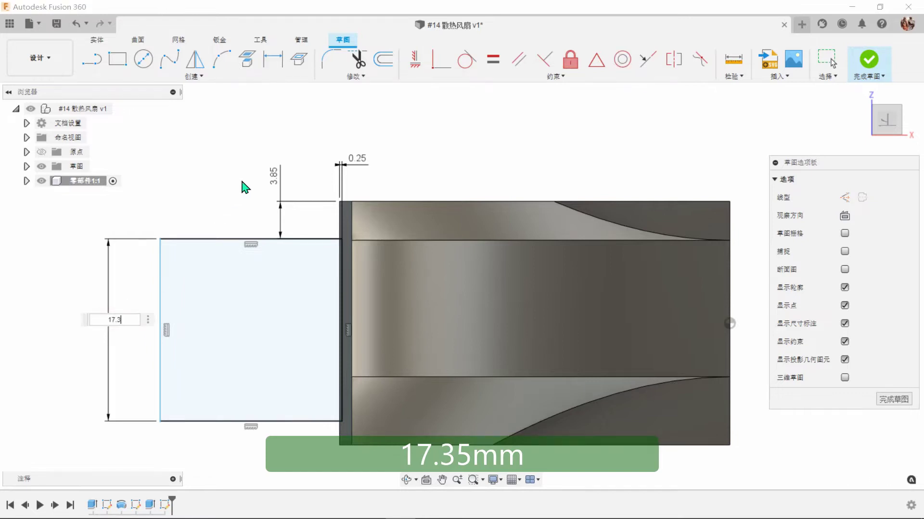
text(17.35)
key(Return)
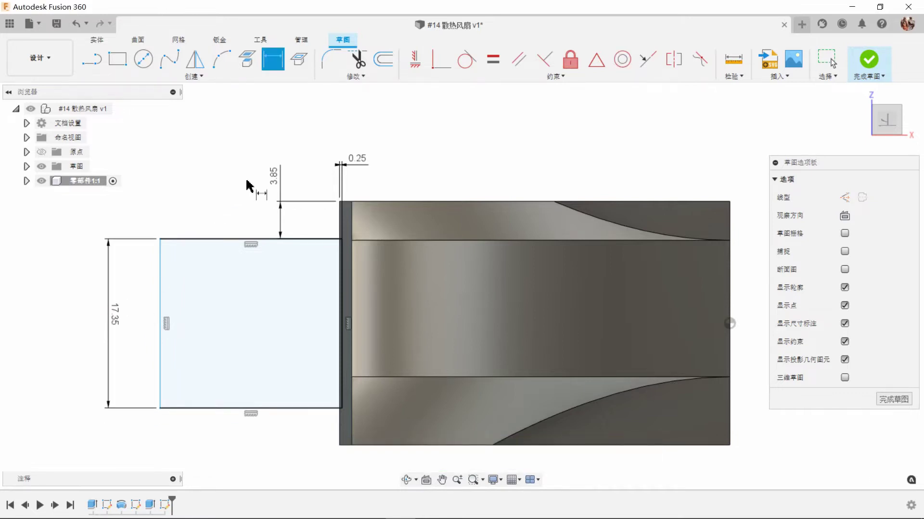
click(248, 414)
click(236, 447)
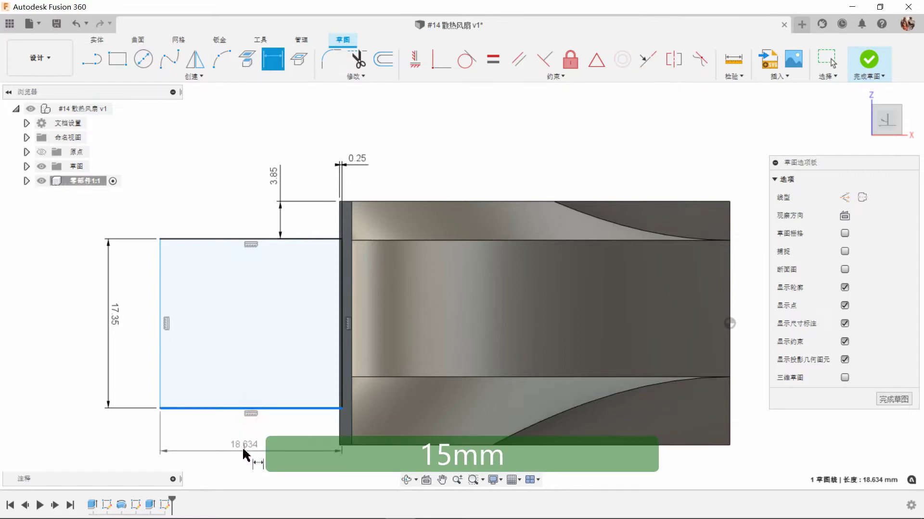
middle_drag(441, 377, 519, 314)
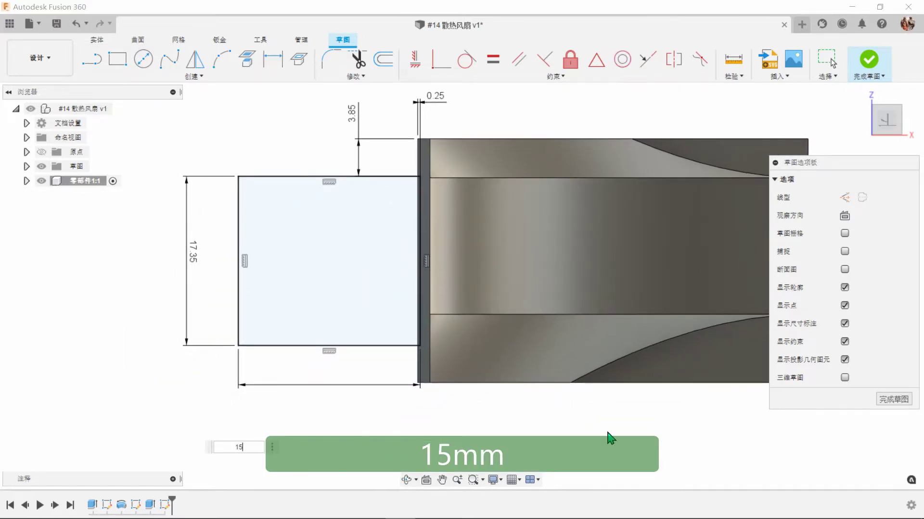
text(15)
key(Return)
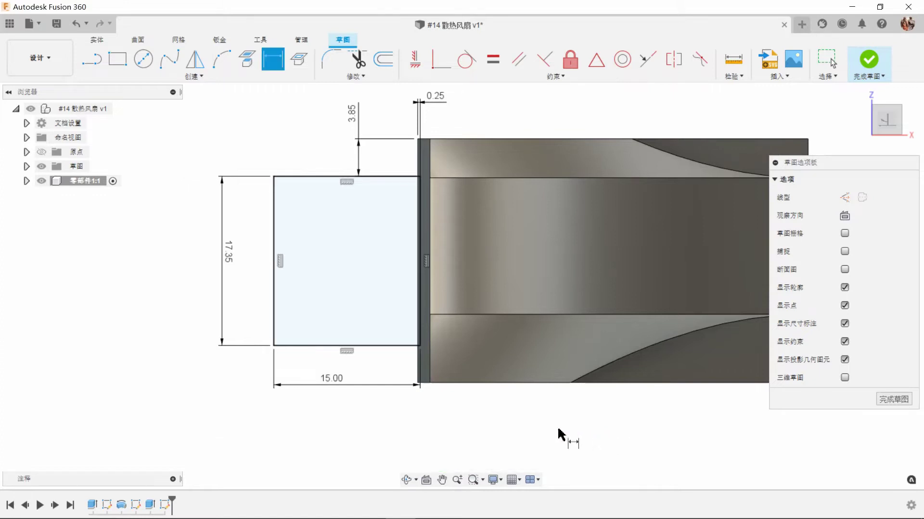
middle_drag(556, 433, 543, 463)
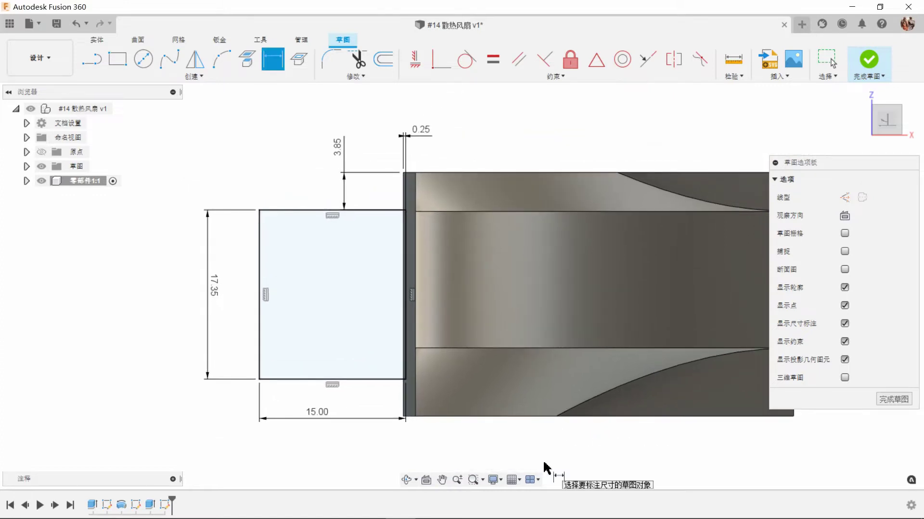
Step: Chamfer the sketched rectangle's upper corner at the wall with an equal distance of 0.85 mm
click(353, 77)
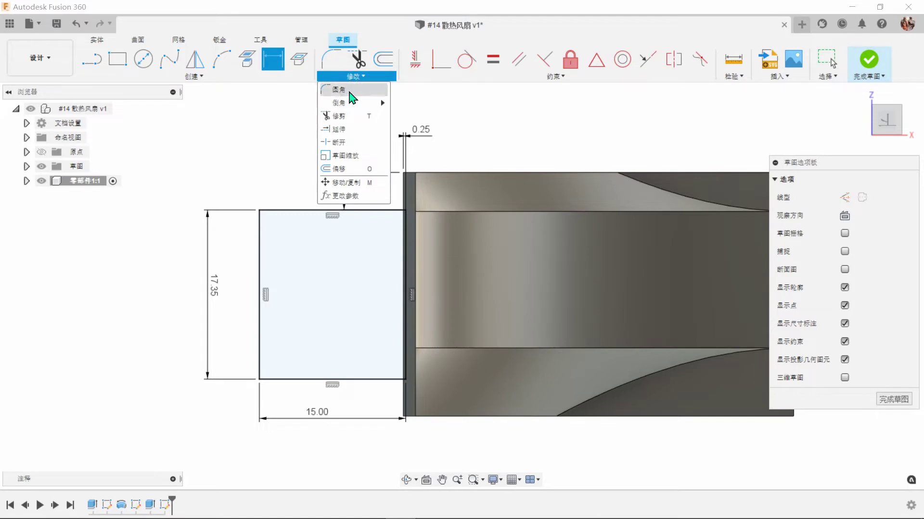
mouse_move(359, 103)
click(412, 103)
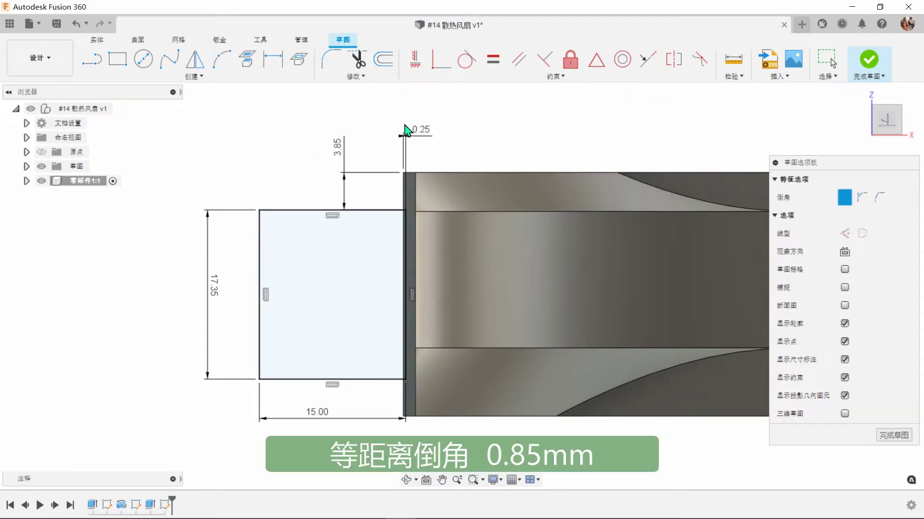
click(406, 214)
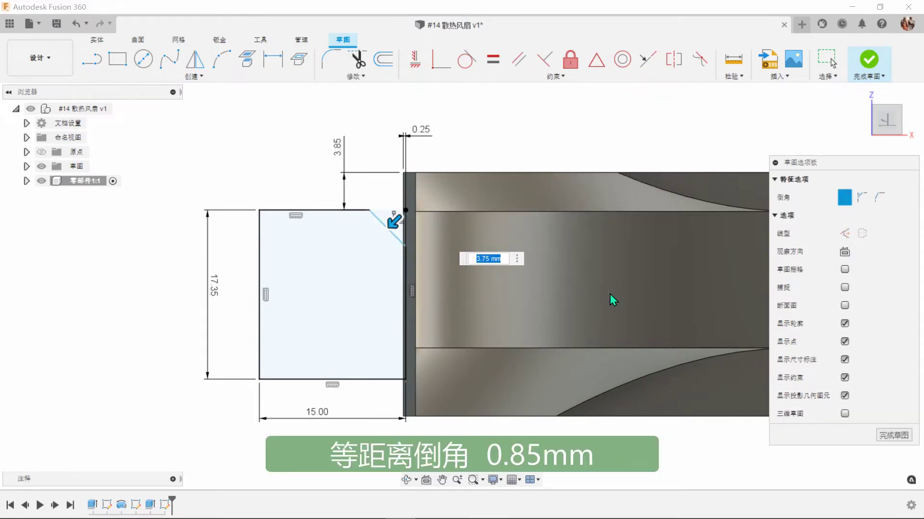
text(0.85)
key(Return)
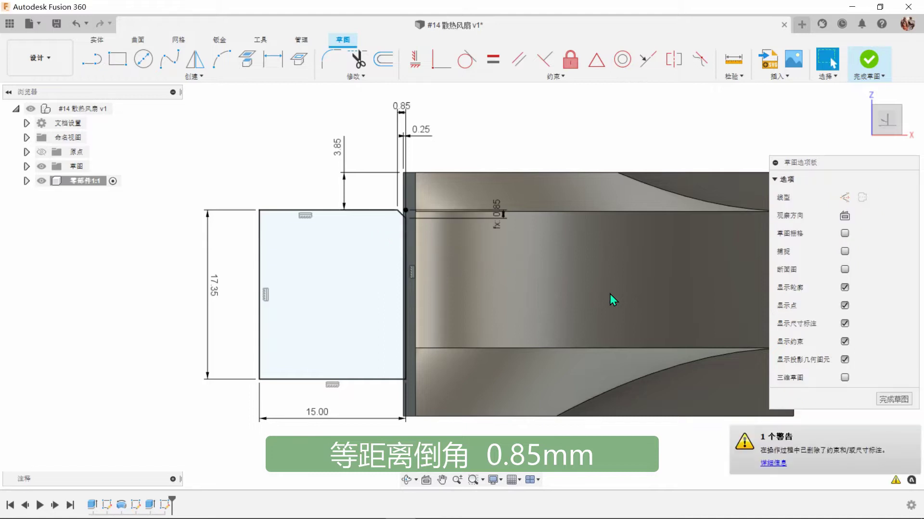
Step: Chamfer the rectangle's lower corner at the wall with an equal distance of 3.85 mm and finish the sketch
right_click(96, 330)
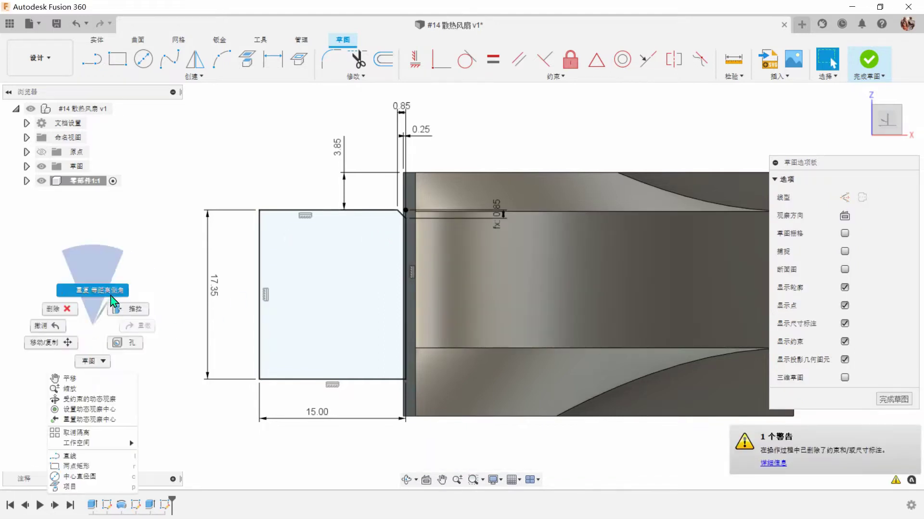
click(111, 291)
click(405, 380)
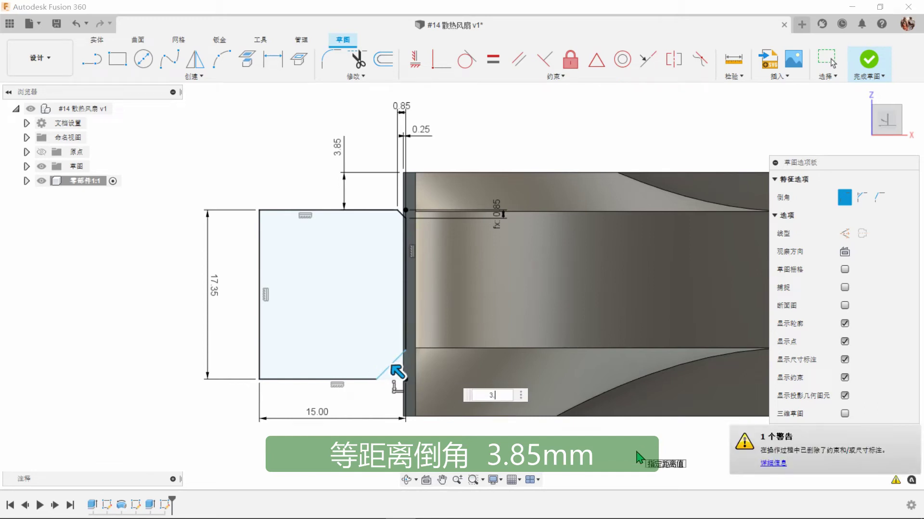
key(Return)
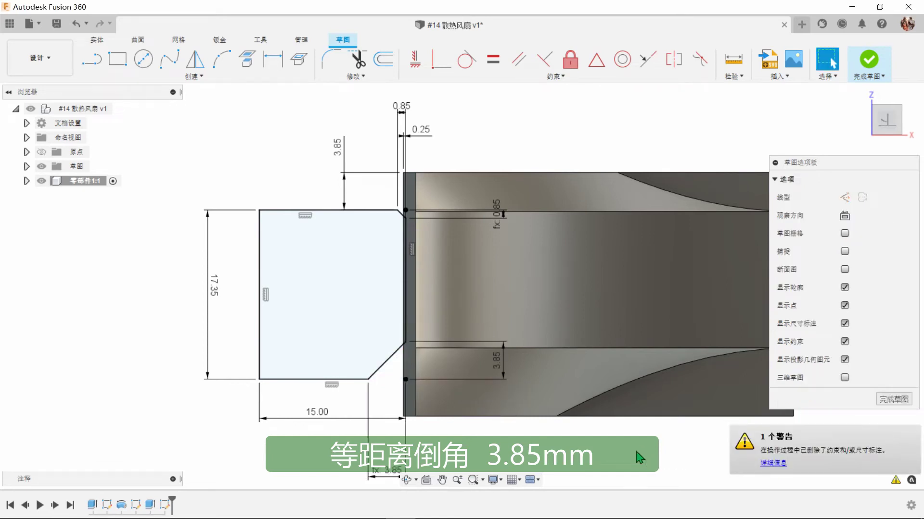
scroll(287, 327, down, 2)
scroll(315, 347, up, 1)
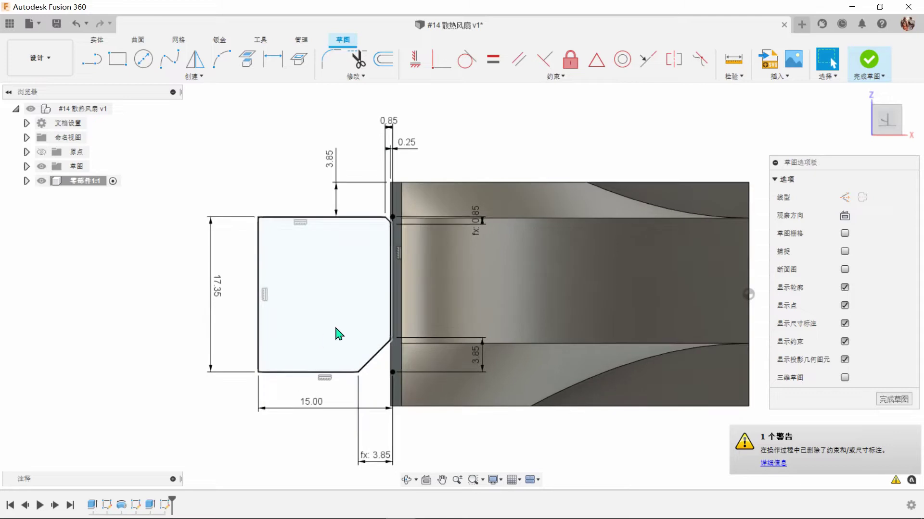
click(870, 61)
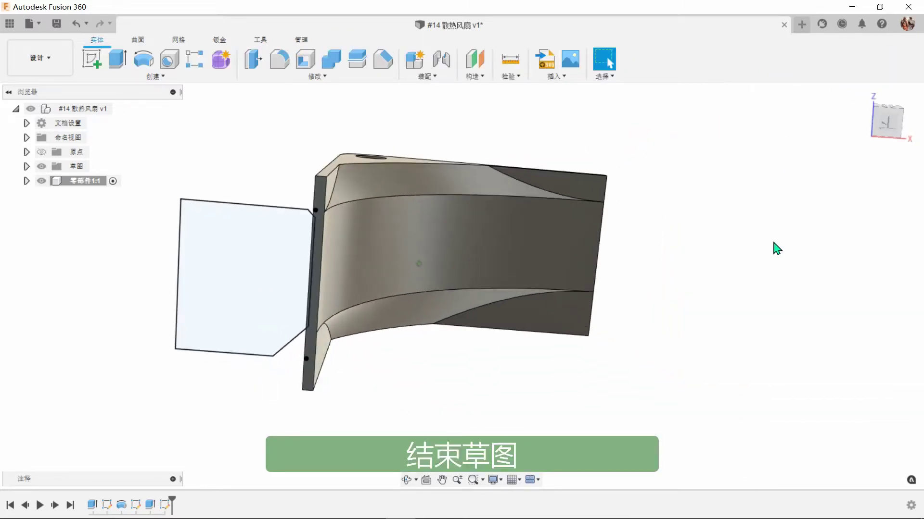
Step: Revolve both sketch profiles, including the thin strip overlapping the wall, 360° about the Z axis as a cut
click(144, 63)
scroll(324, 342, up, 3)
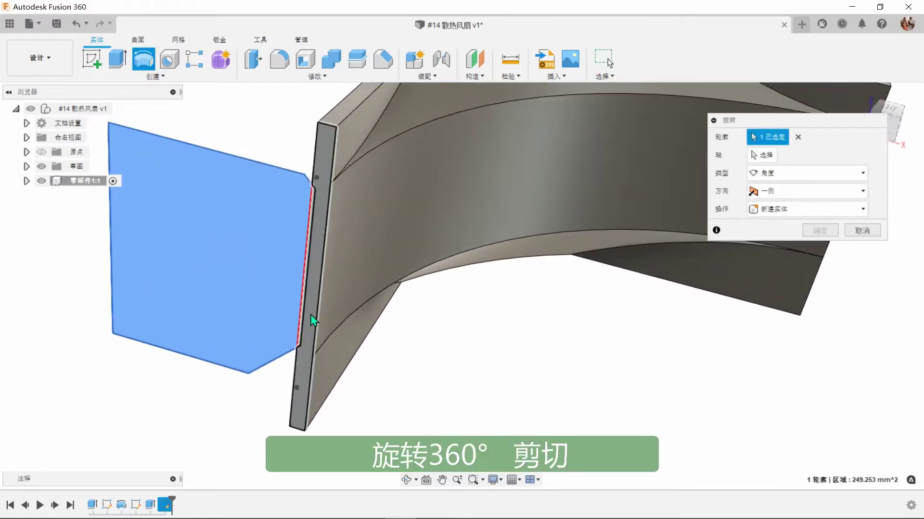
scroll(310, 250, up, 2)
click(312, 211)
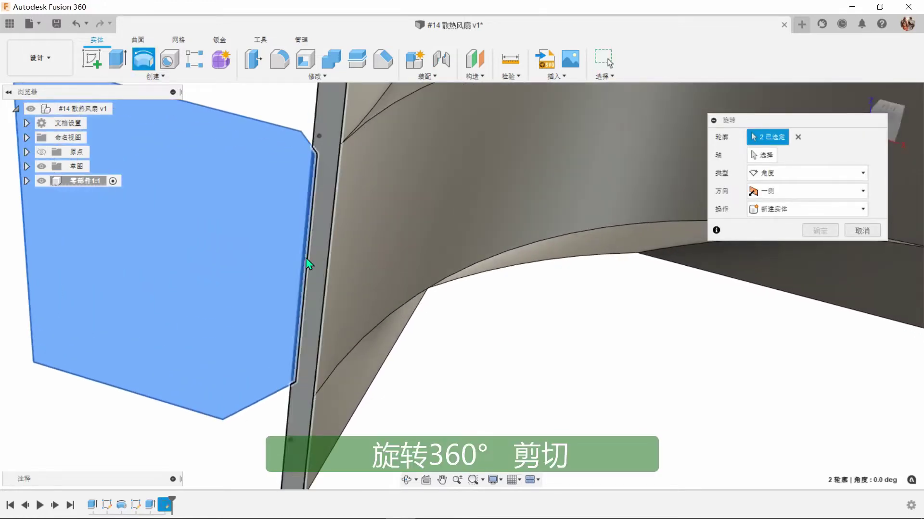
scroll(301, 270, down, 3)
scroll(295, 277, down, 3)
scroll(671, 341, down, 2)
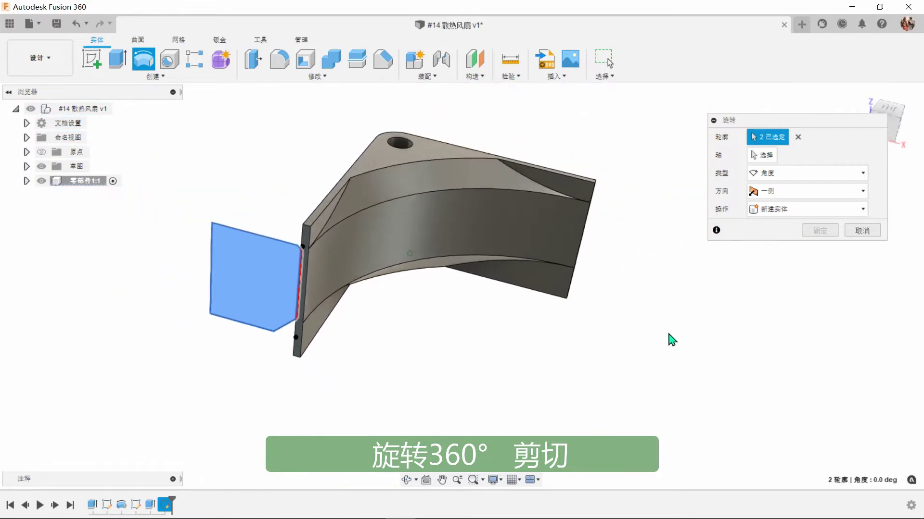
click(762, 155)
shift+middle_drag(762, 157, 598, 313)
click(576, 318)
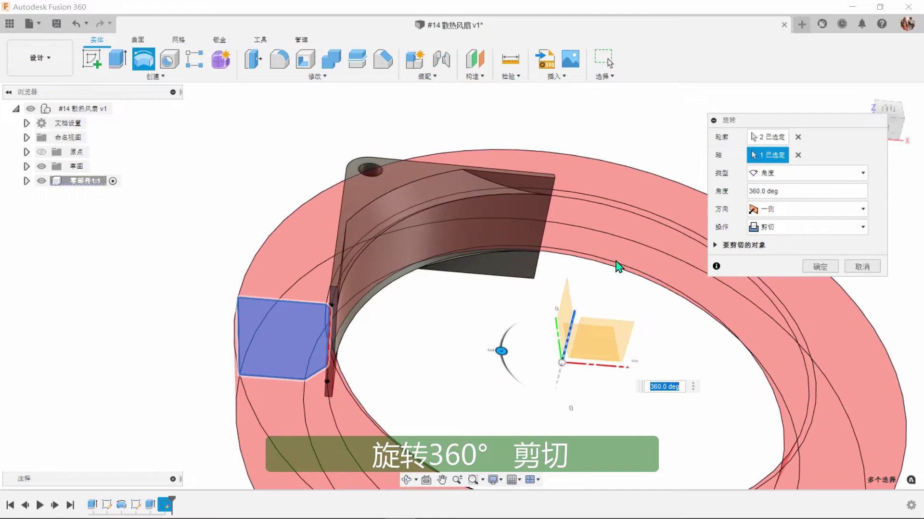
shift+middle_drag(616, 264, 721, 285)
click(819, 267)
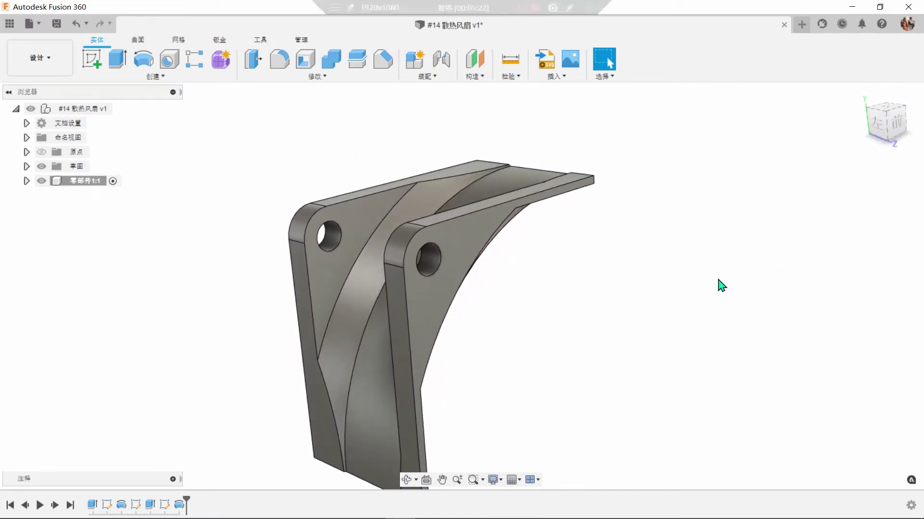
Step: Create a new sketch on the XY origin plane
click(92, 60)
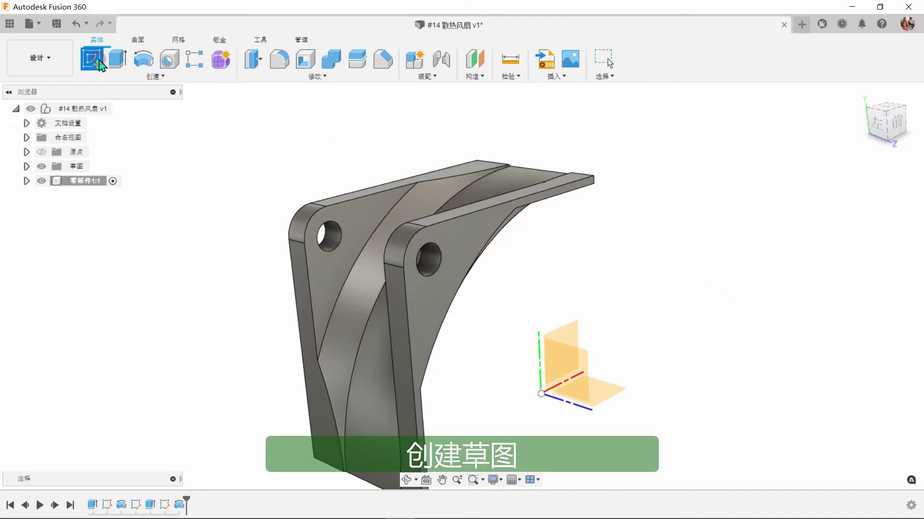
shift+middle_drag(445, 300, 676, 353)
click(610, 340)
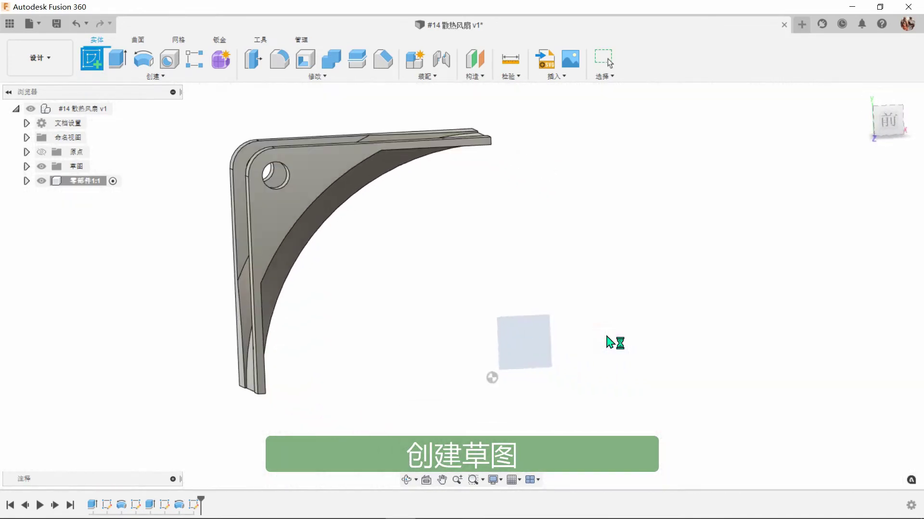
shift+middle_drag(604, 327, 365, 150)
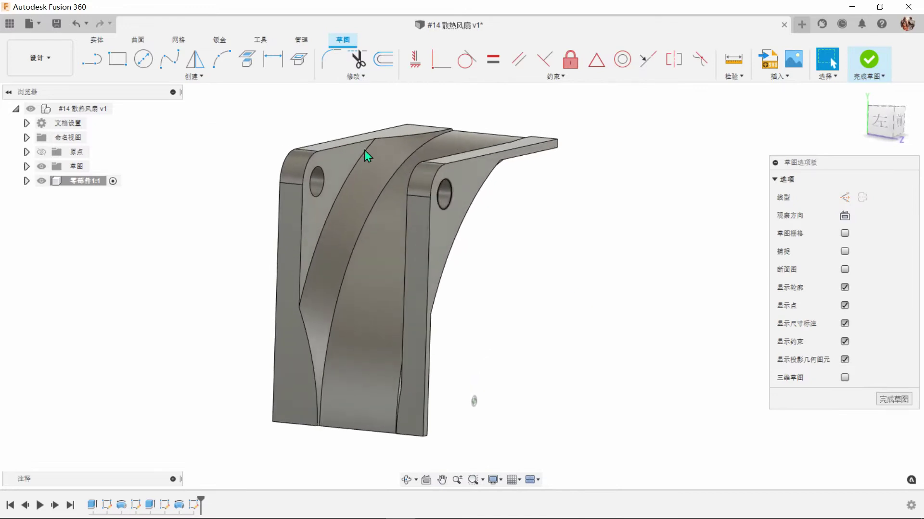
Step: Project the curved wall's outer arc edge and the corner flange's arc edge into the sketch
click(245, 61)
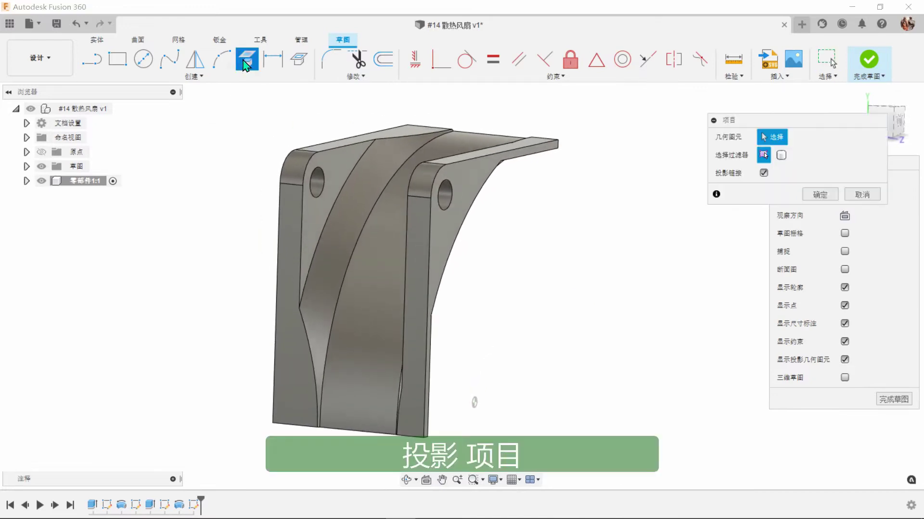
click(357, 240)
click(357, 241)
shift+middle_drag(625, 278, 642, 282)
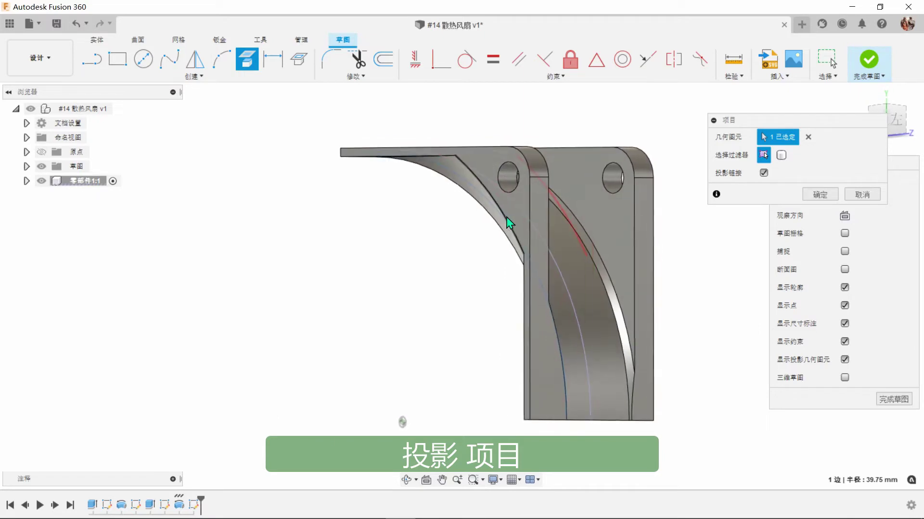
shift+middle_drag(511, 227, 538, 243)
click(531, 241)
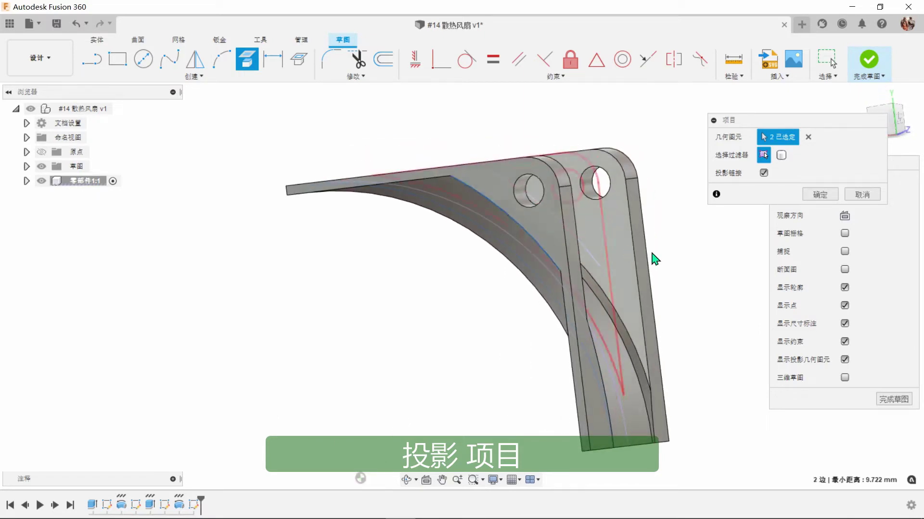
shift+middle_drag(652, 258, 748, 214)
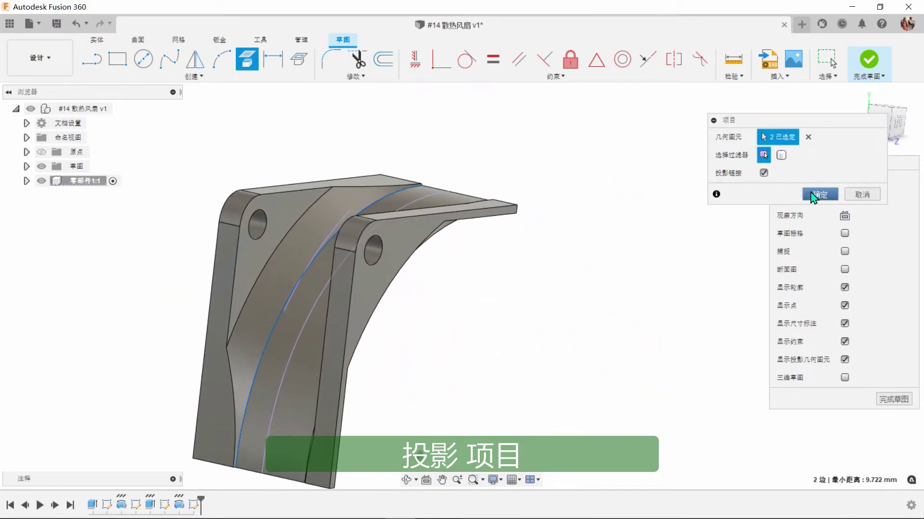
click(818, 194)
Step: Convert the two projected arcs to construction lines
shift+middle_drag(726, 245, 685, 248)
click(449, 232)
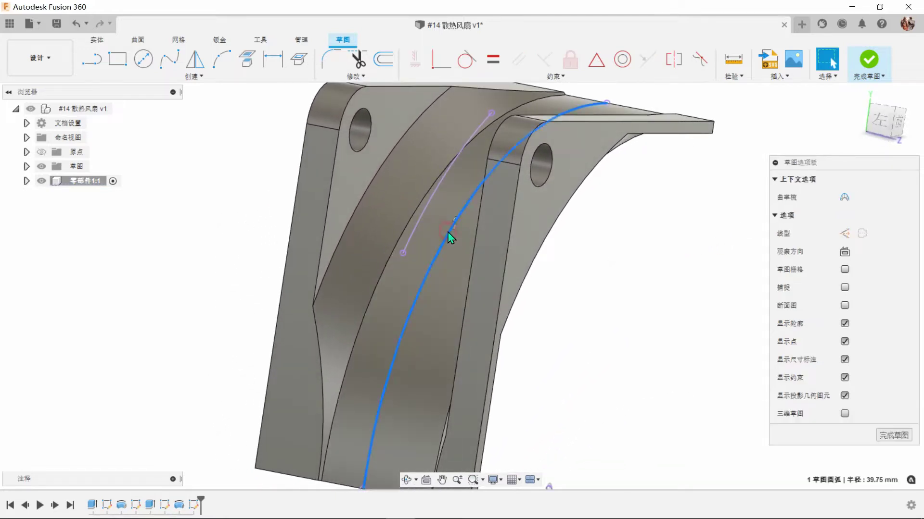
shift+click(431, 212)
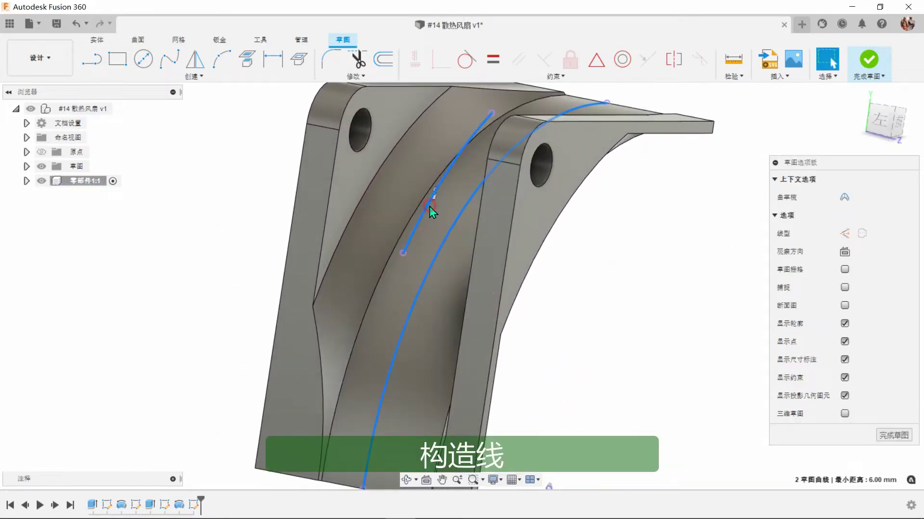
click(843, 234)
scroll(666, 285, down, 5)
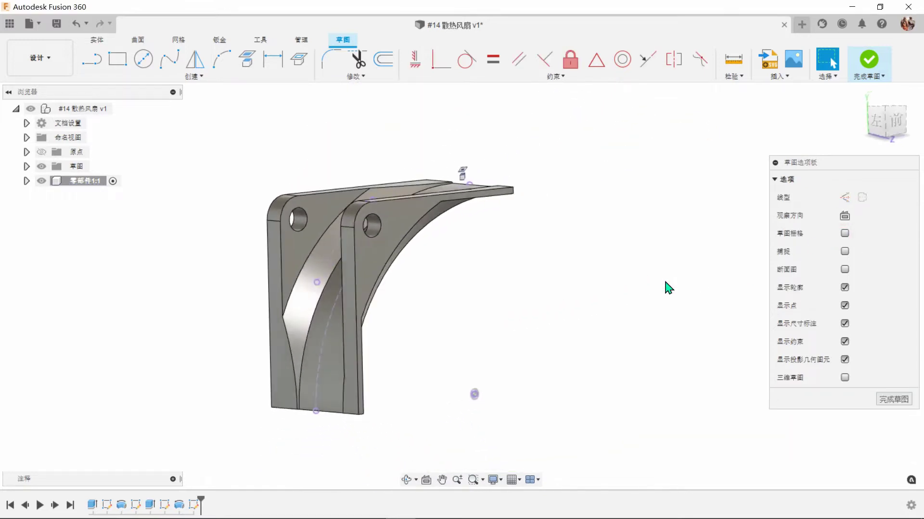
Step: Project the corner flange's screw hole edge into the sketch and convert the circle to construction geometry
click(247, 59)
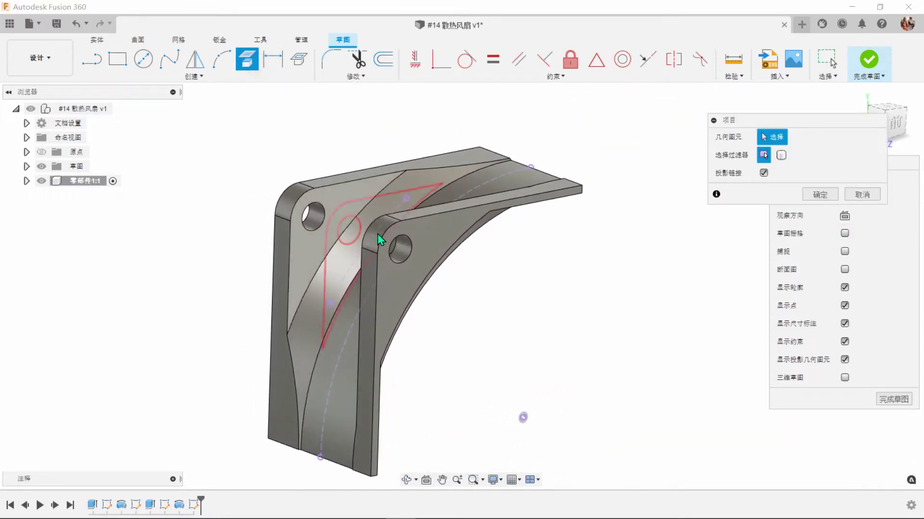
click(395, 263)
click(820, 194)
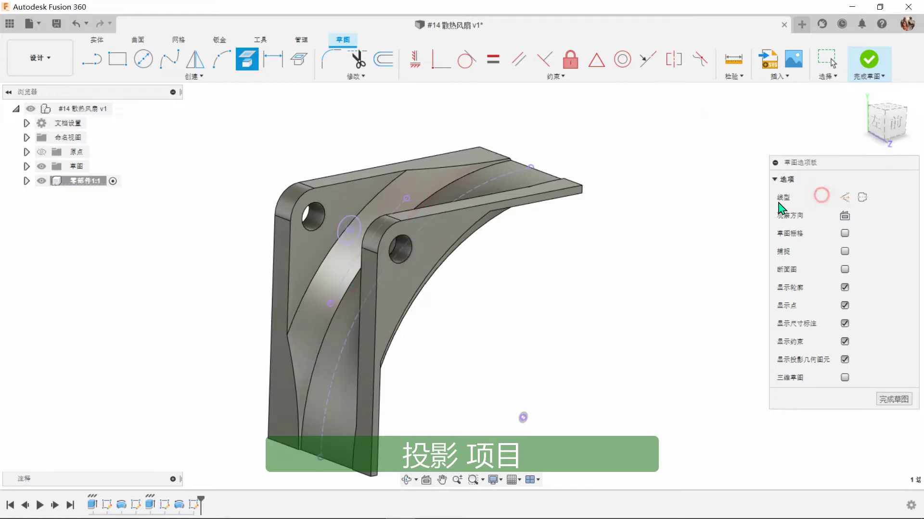
click(360, 222)
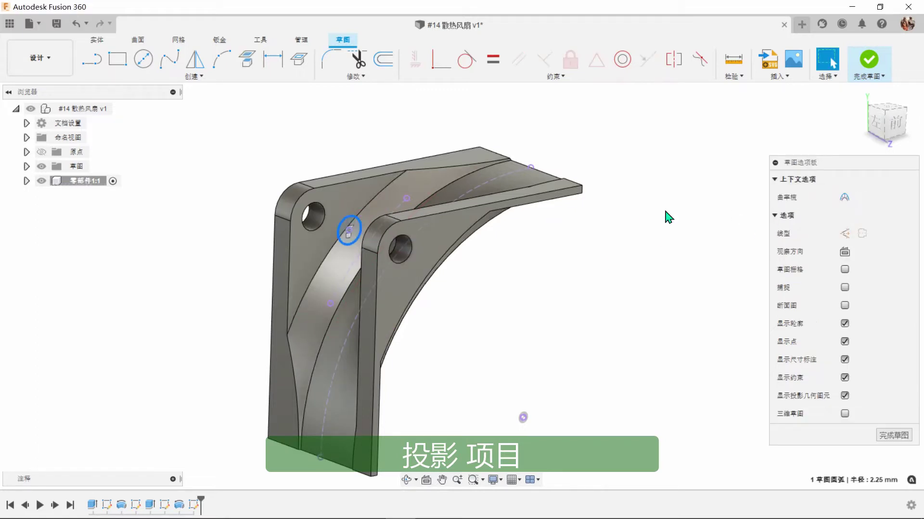
click(845, 232)
click(693, 272)
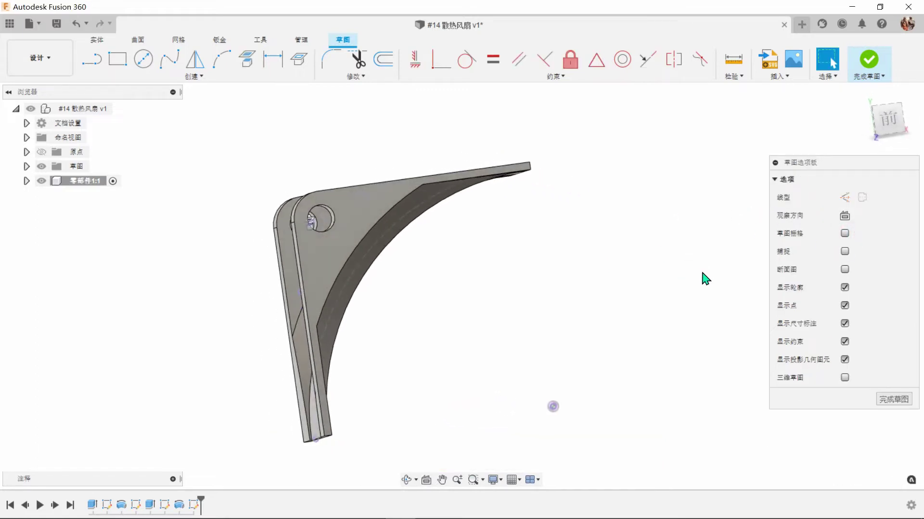
Step: Slice the model at the sketch plane, view the sketch face-on, and hide the component's body 实体1
click(844, 270)
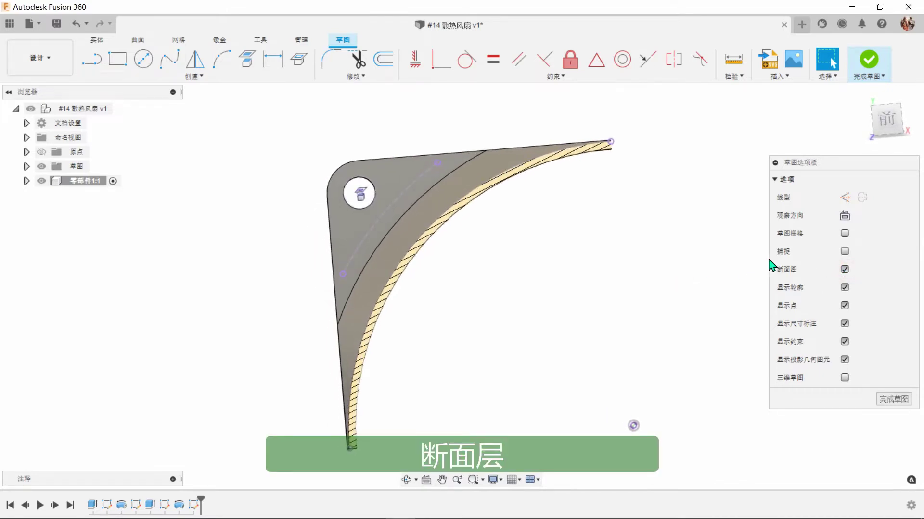
click(845, 216)
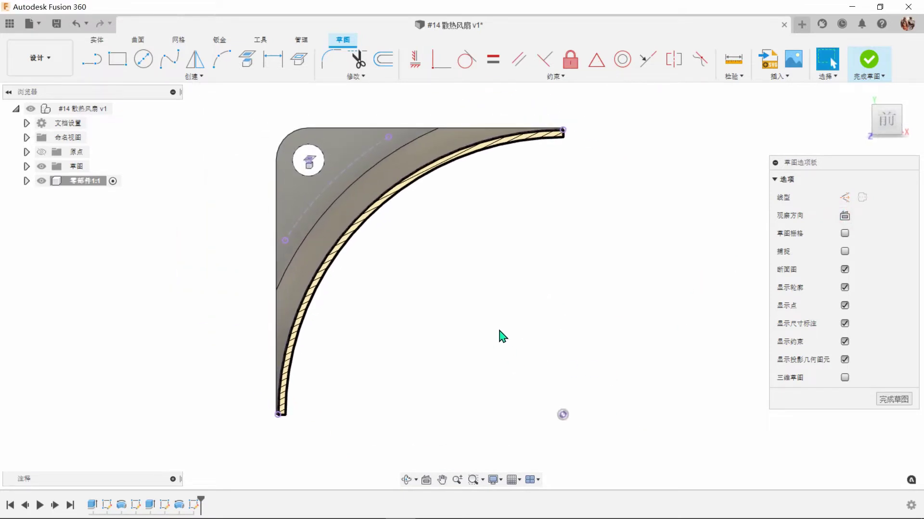
click(27, 181)
click(63, 225)
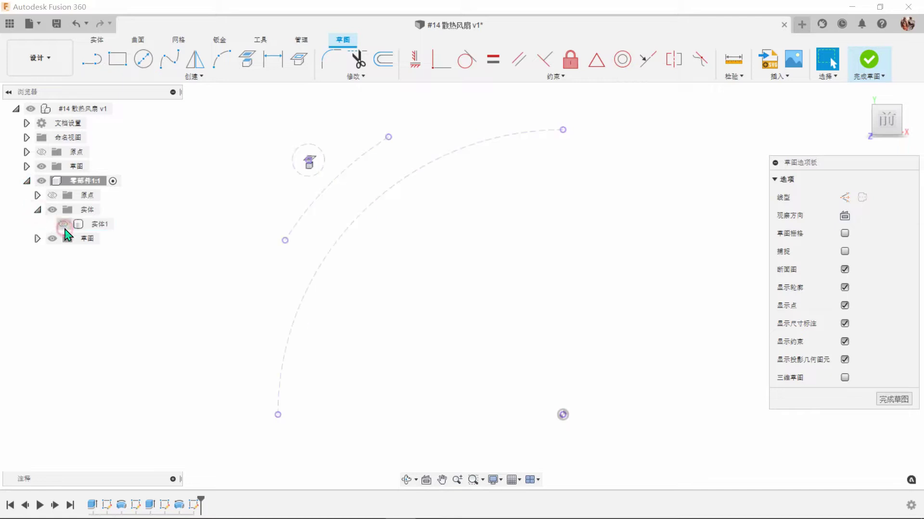
Step: Draw a construction line from the projected hole circle's center to the origin
click(103, 64)
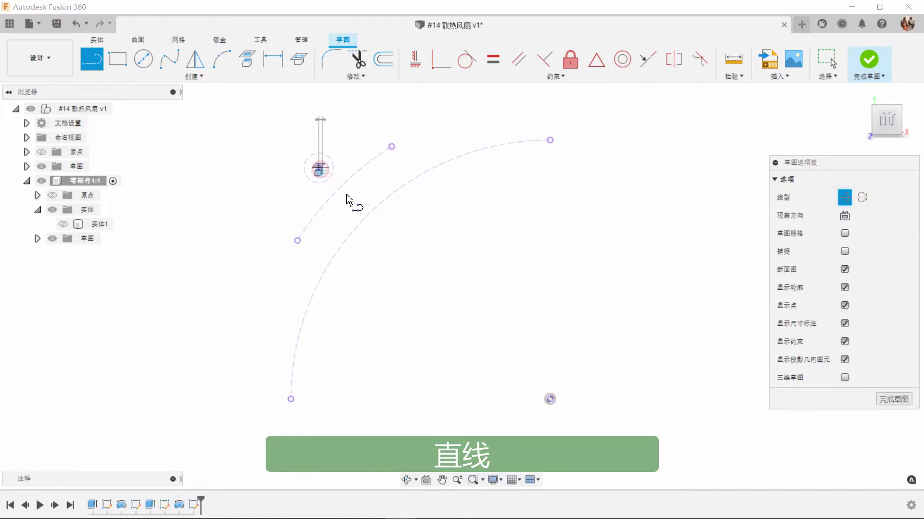
click(318, 168)
click(550, 399)
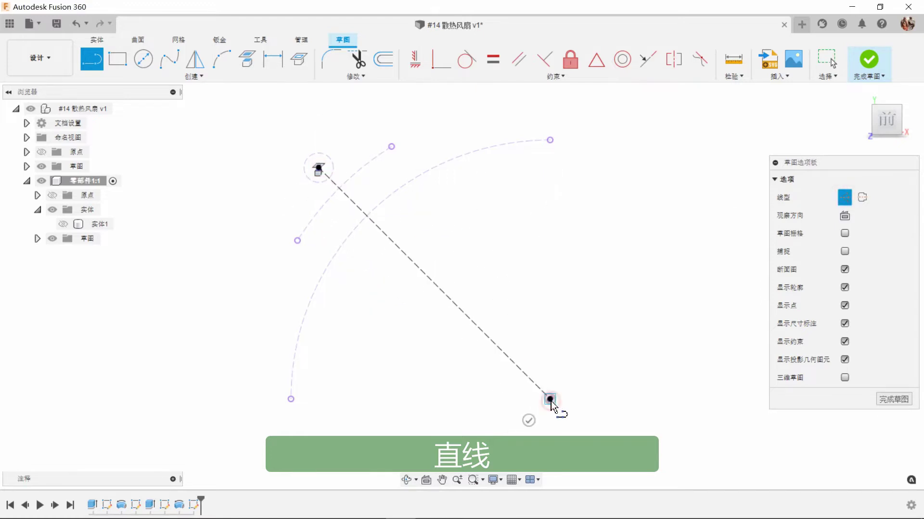
click(525, 421)
right_click(526, 310)
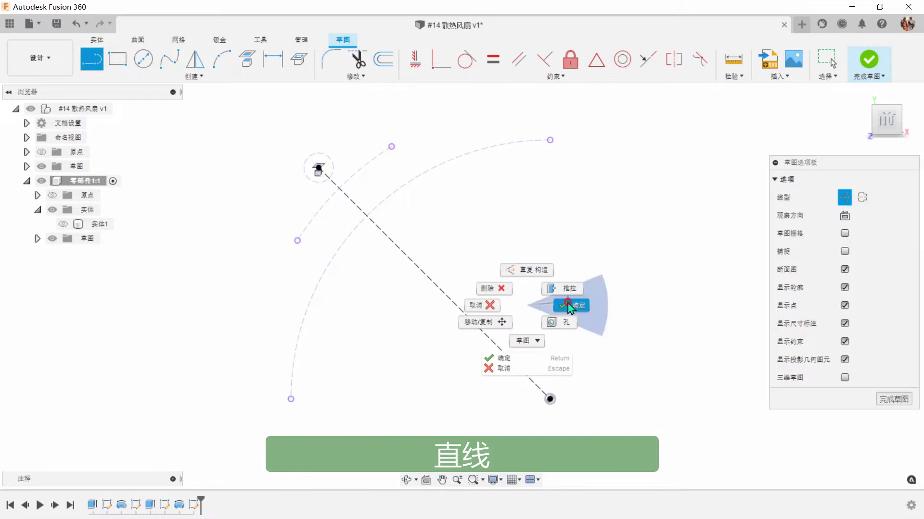
click(582, 305)
scroll(351, 173, up, 5)
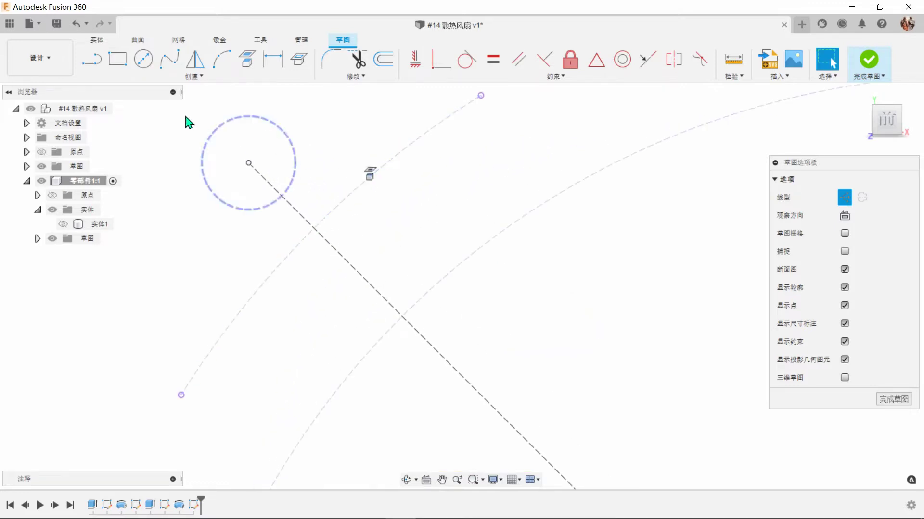
Step: Draw a three-point rectangle about 6 mm long across the diagonal construction line, starting on the outer projected arc and reaching the inner one
key(r)
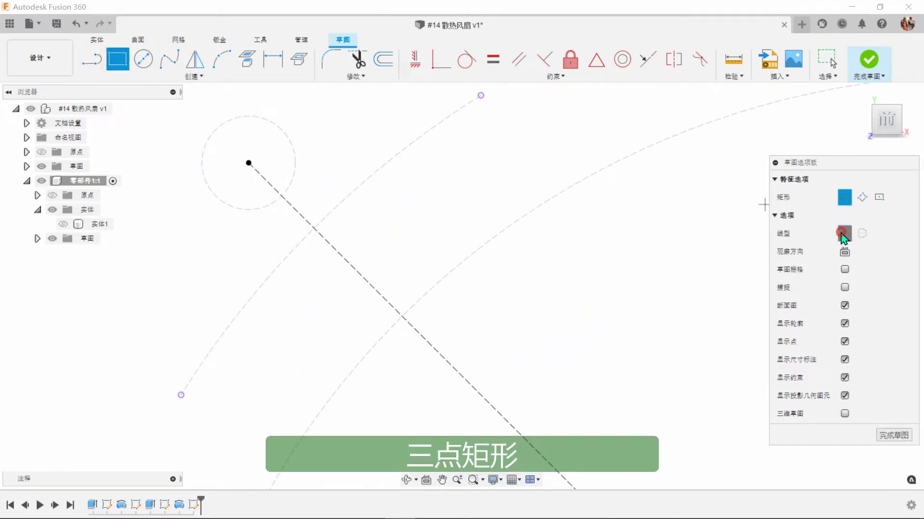
click(862, 197)
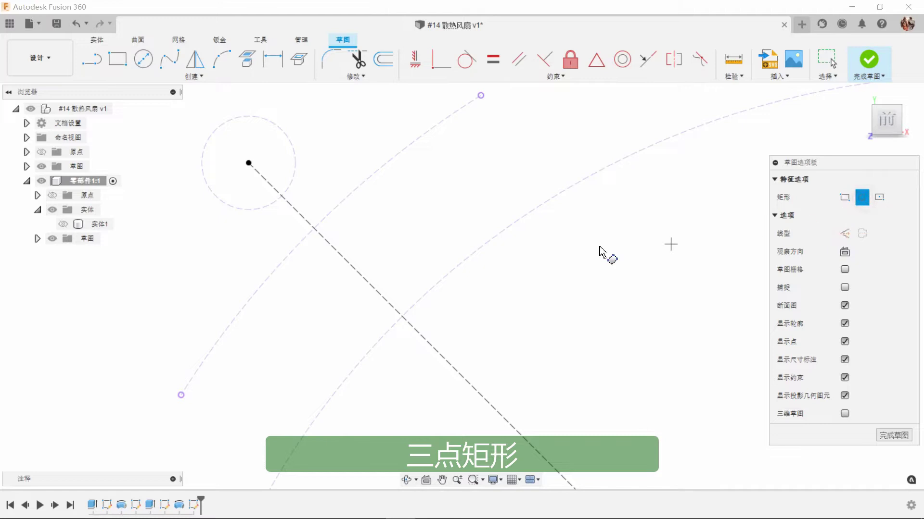
click(334, 210)
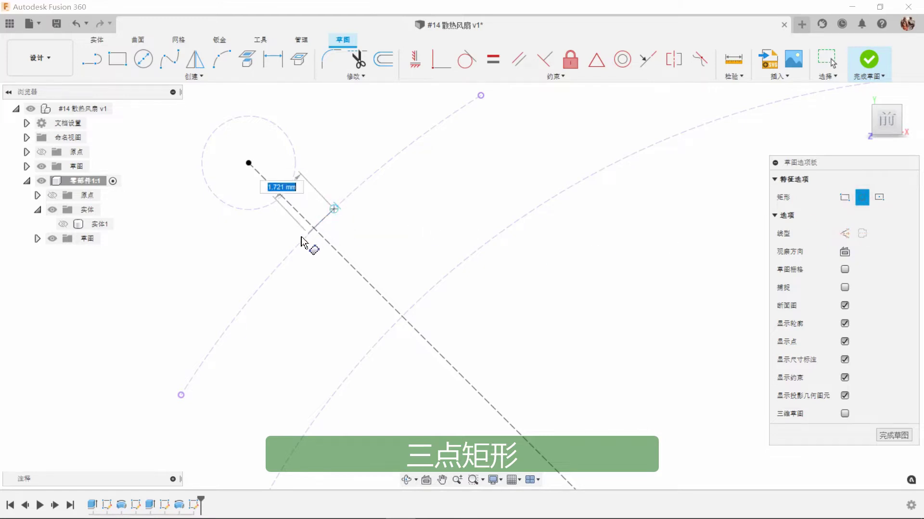
click(287, 258)
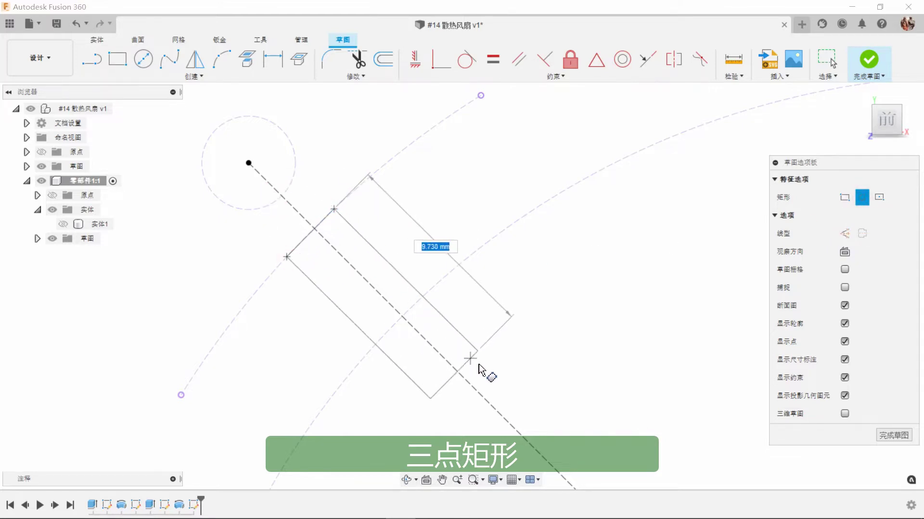
click(413, 304)
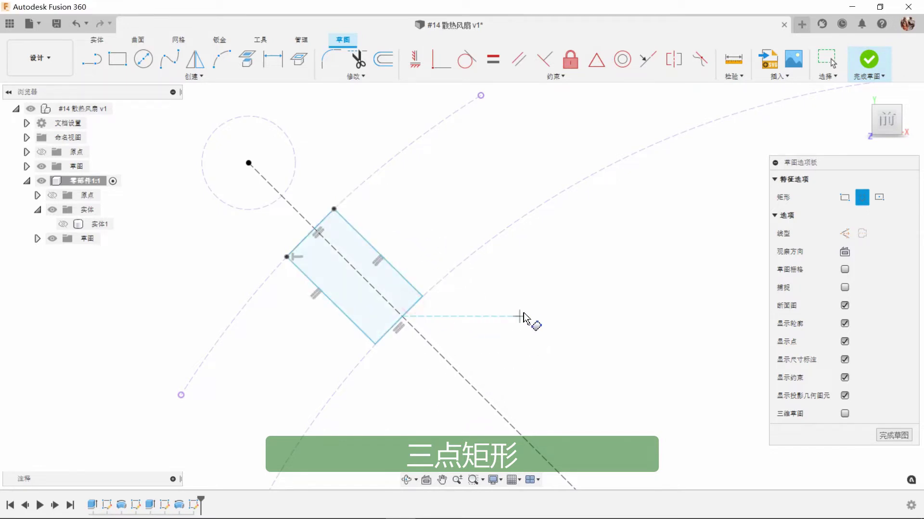
right_click(525, 314)
click(566, 311)
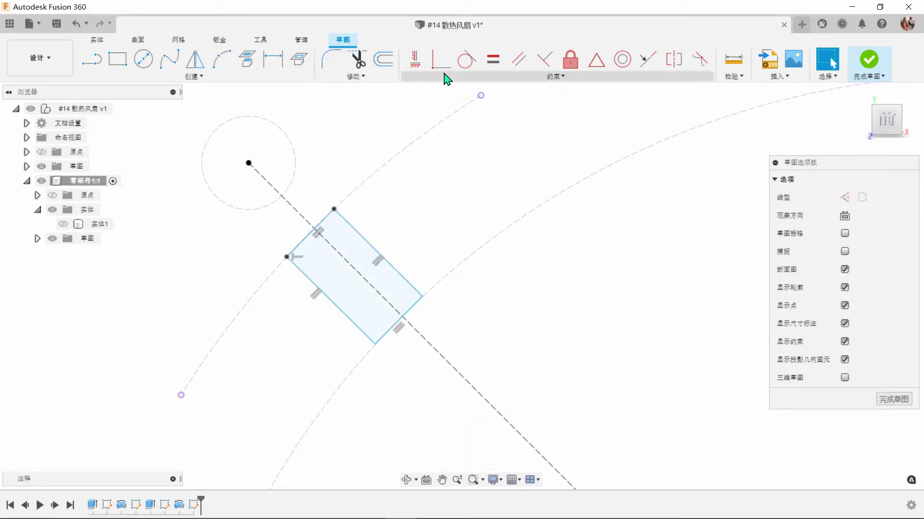
Step: Apply a coincident constraint between the rectangle's upper inner corner and the inner projected arc
click(441, 60)
click(422, 297)
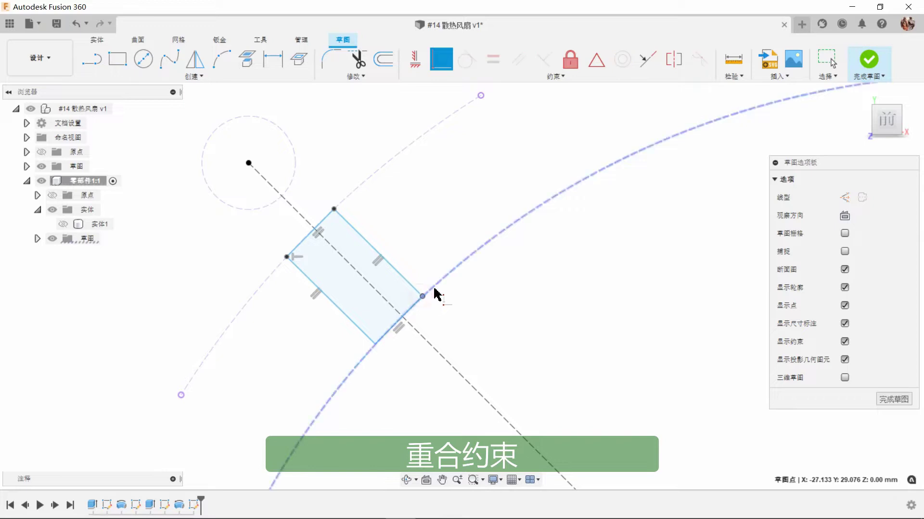
click(435, 292)
right_click(477, 287)
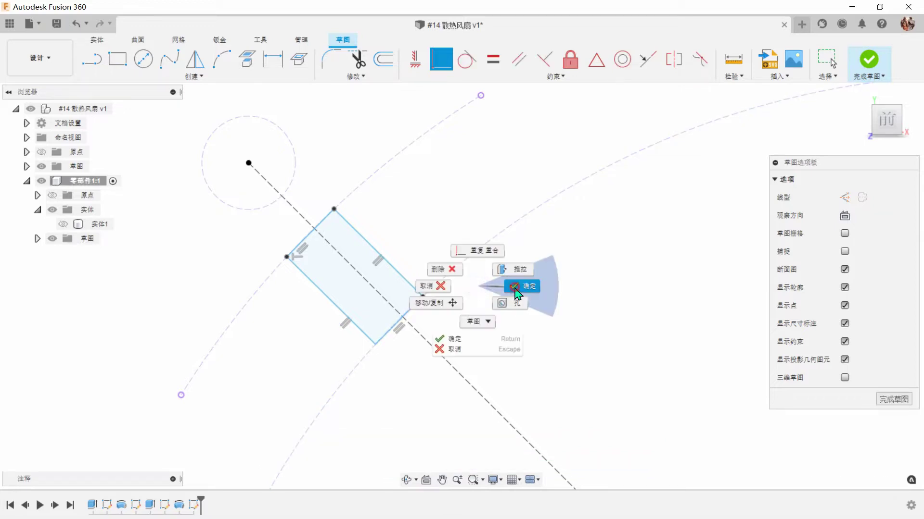
click(514, 291)
Step: Make the rectangle's two long sides symmetric about the diagonal construction line
click(675, 60)
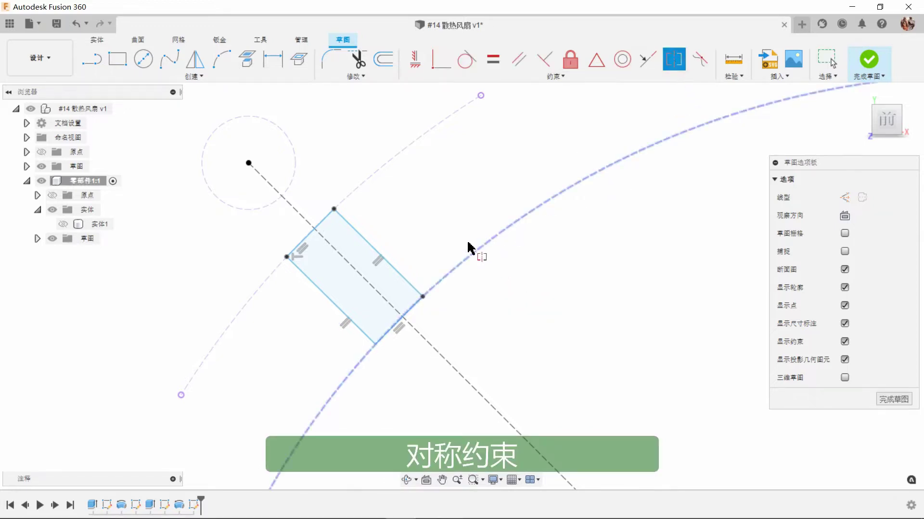
click(408, 286)
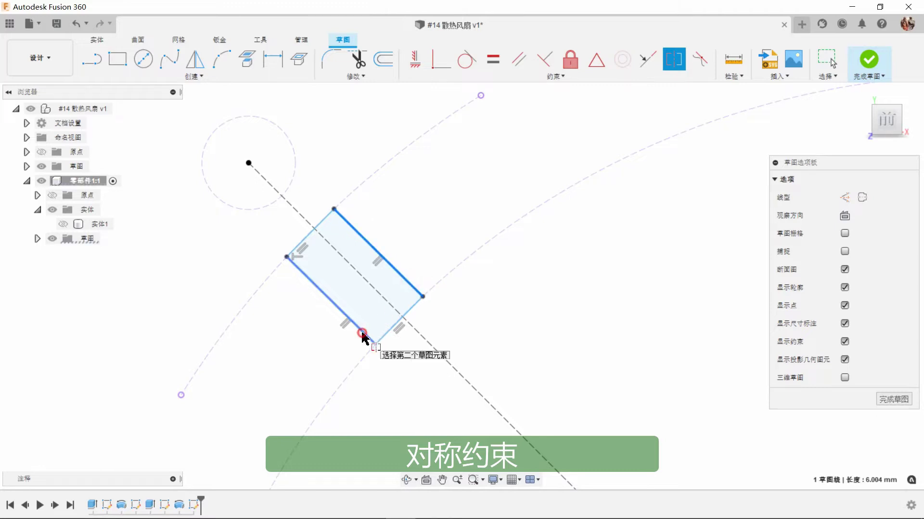
click(362, 335)
click(388, 303)
right_click(539, 309)
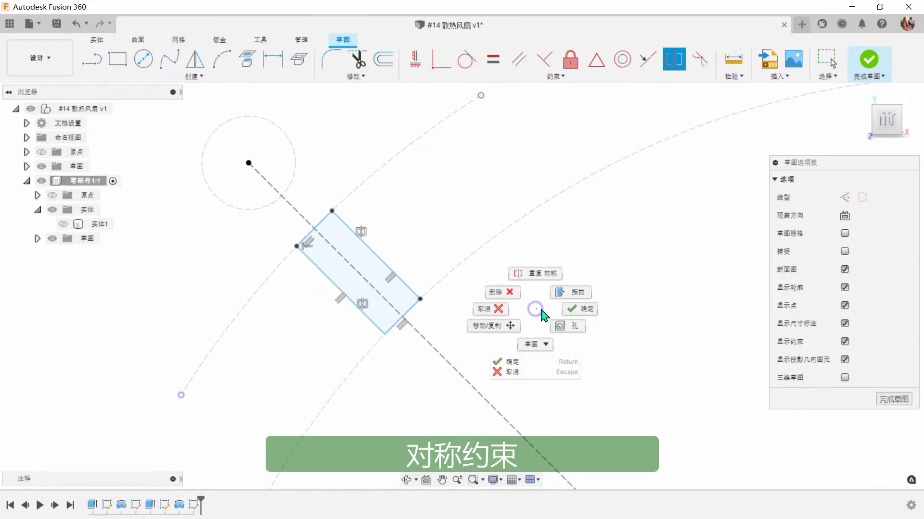
click(579, 310)
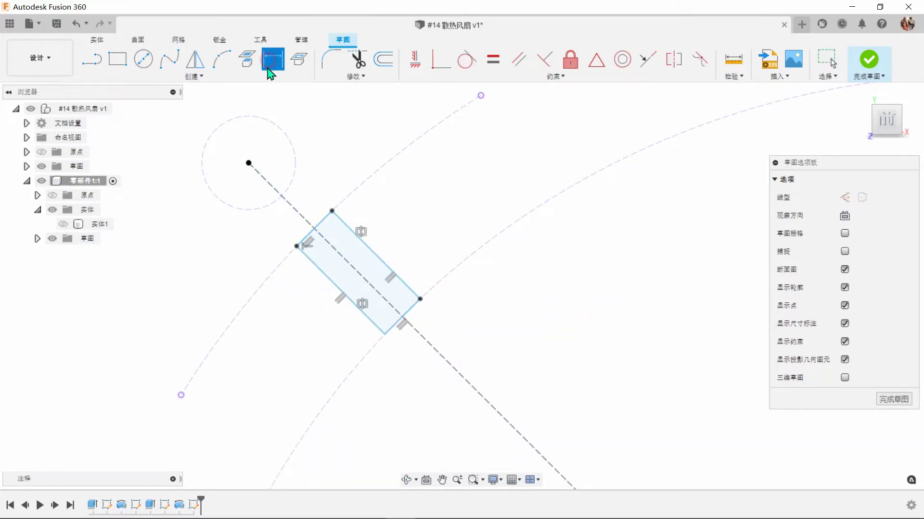
Step: Dimension the rectangle's inner short side to 1.5 mm
click(406, 315)
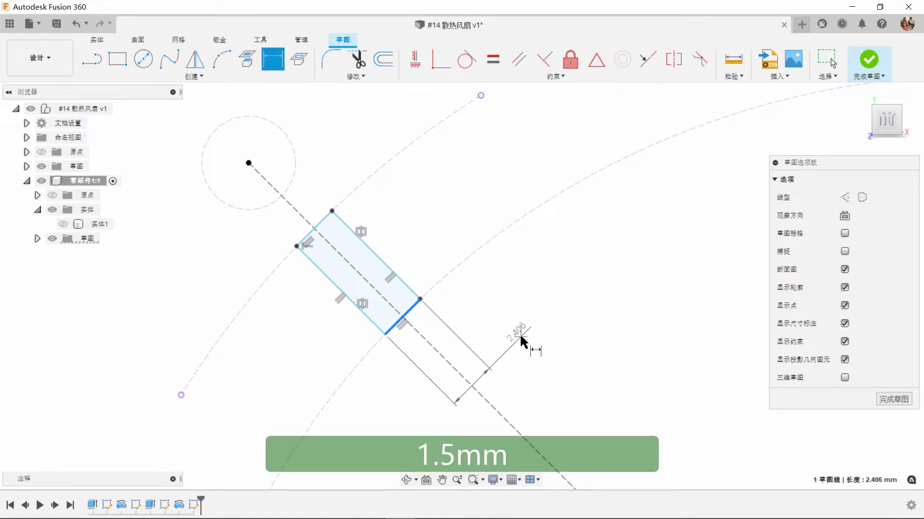
click(525, 332)
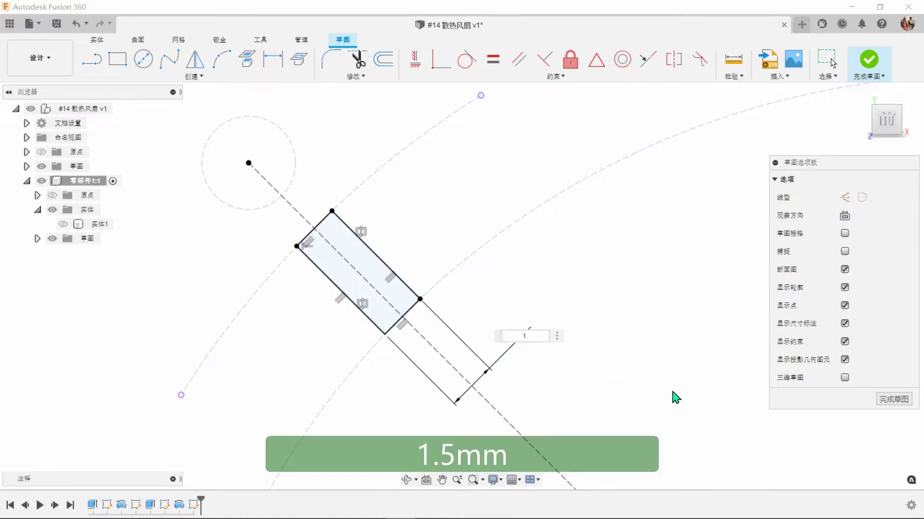
key(Return)
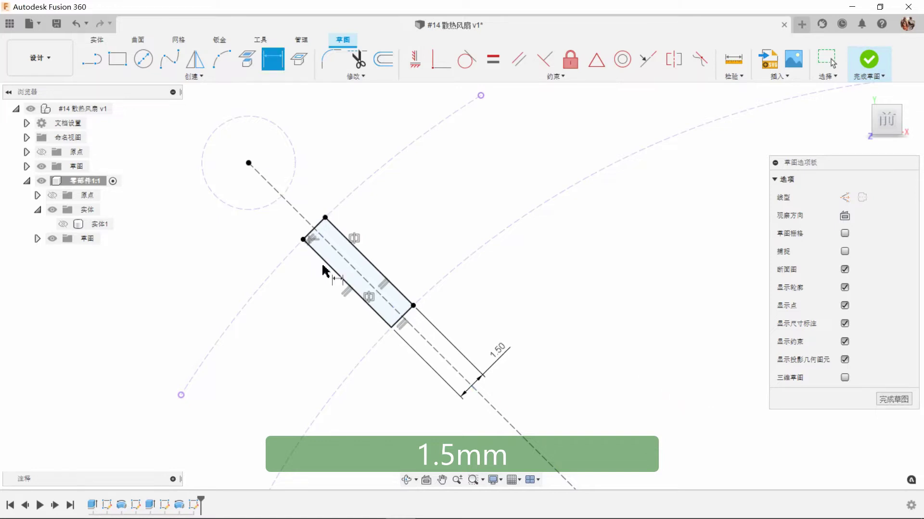
Step: Draw an arc joining the two corners of the rectangle's outer short end, rounding it toward the hole circle
scroll(313, 252, up, 2)
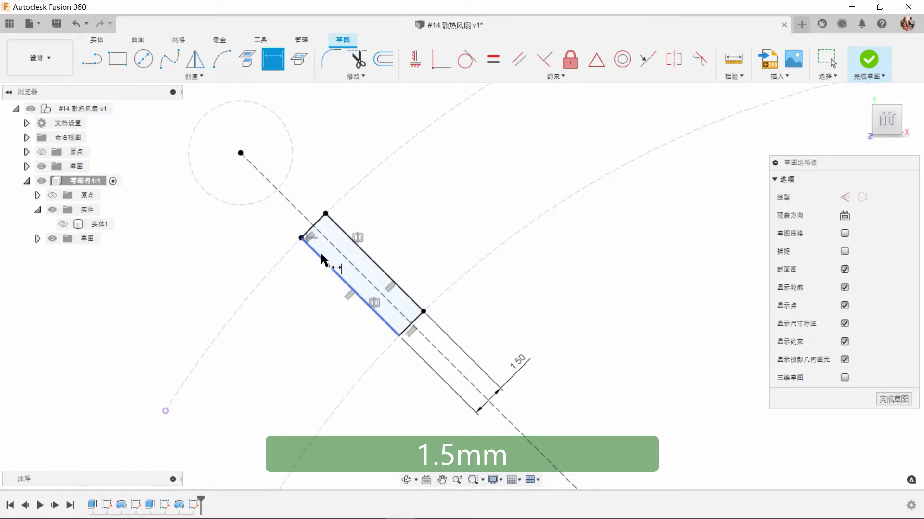
click(221, 59)
click(325, 209)
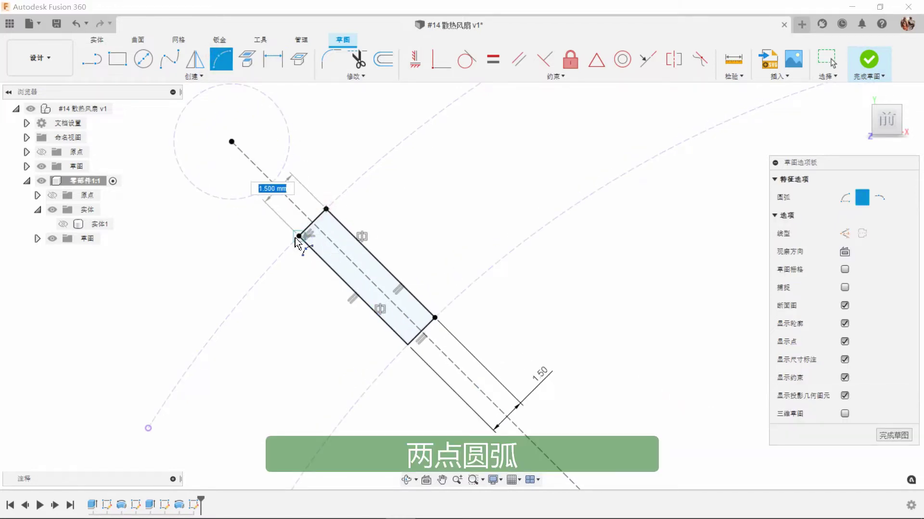
right_click(617, 299)
click(664, 298)
Step: Show body 实体1 again, turn off the sketch slice, and finish the sketch
scroll(391, 252, down, 5)
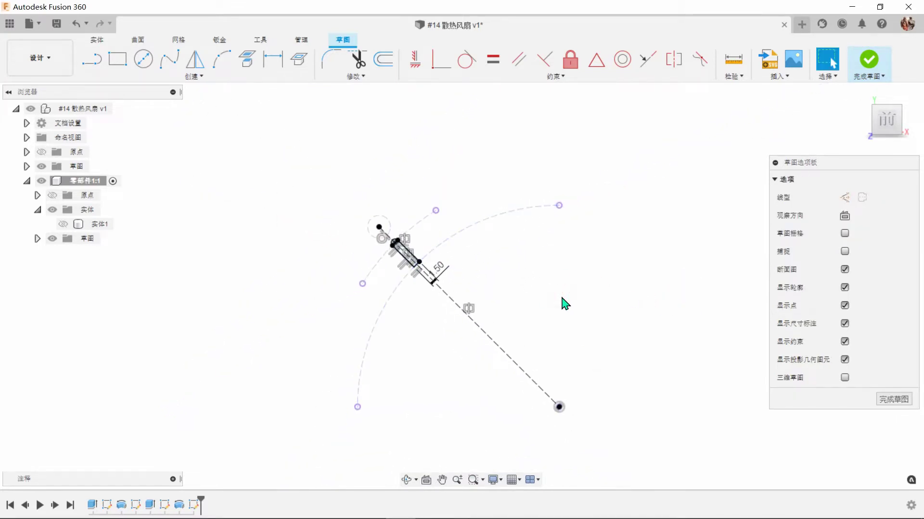
click(63, 224)
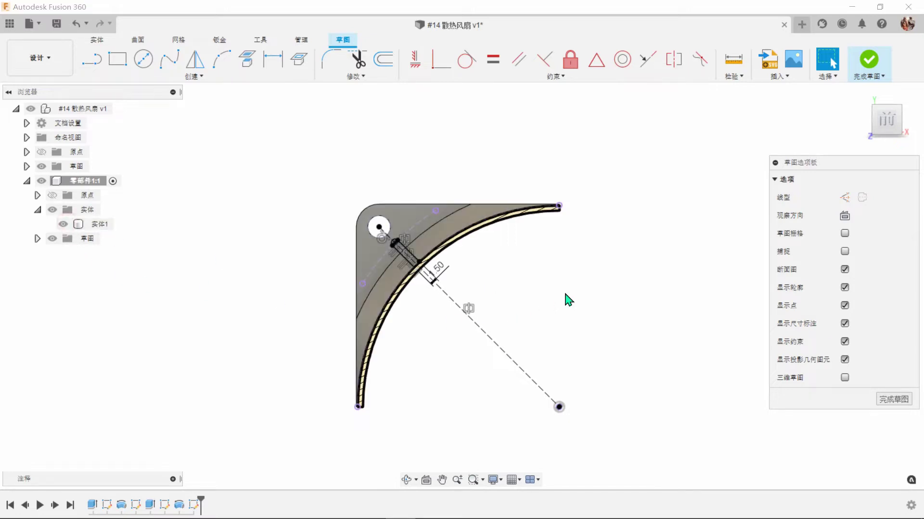
click(845, 270)
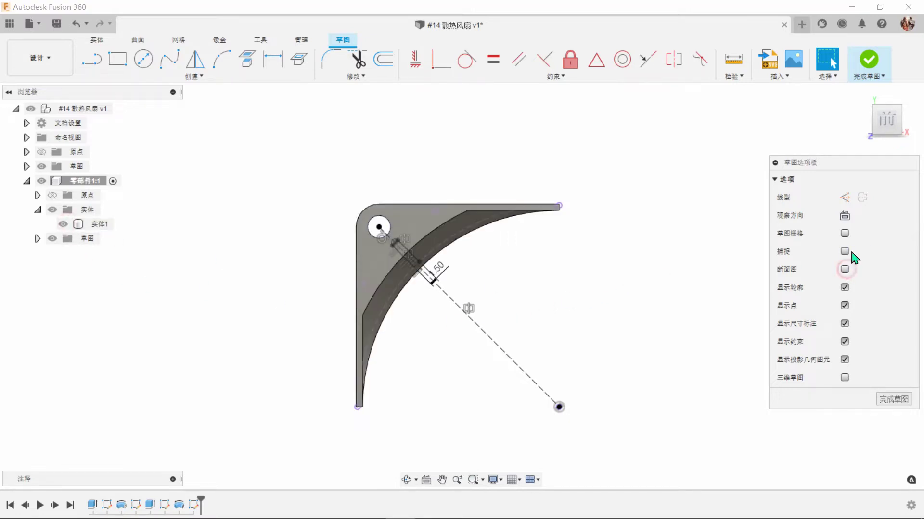
click(868, 60)
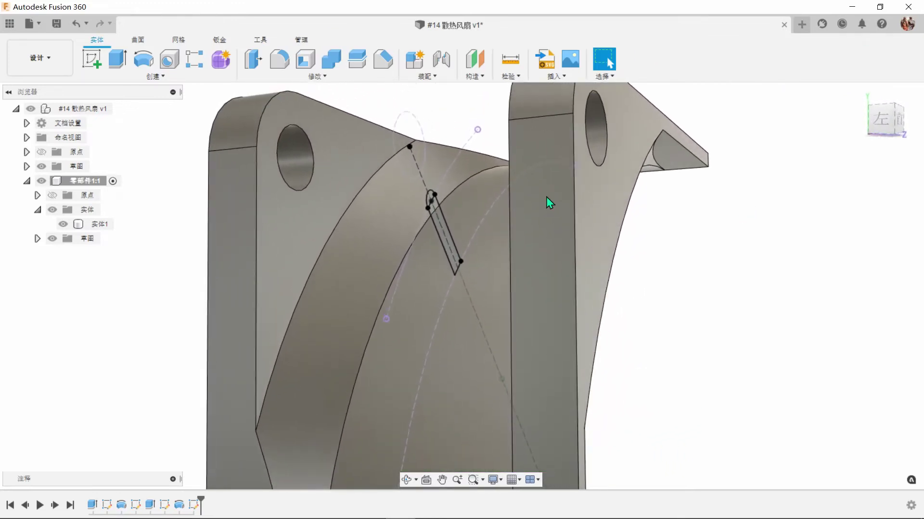
Step: Extrude the rectangle and rounded-end profiles symmetrically with the extent set to all (全部), joining (合并) the rib to the housing body
click(119, 61)
click(445, 243)
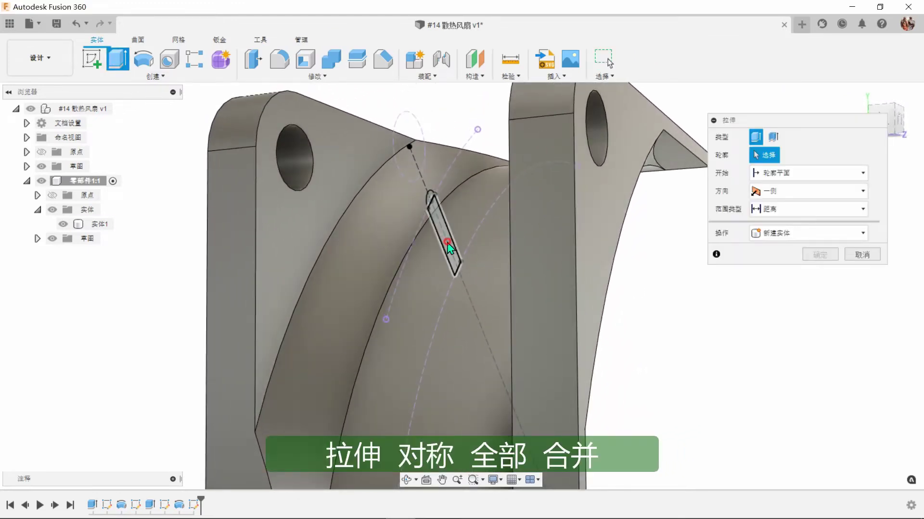
click(429, 199)
shift+middle_drag(429, 199, 592, 233)
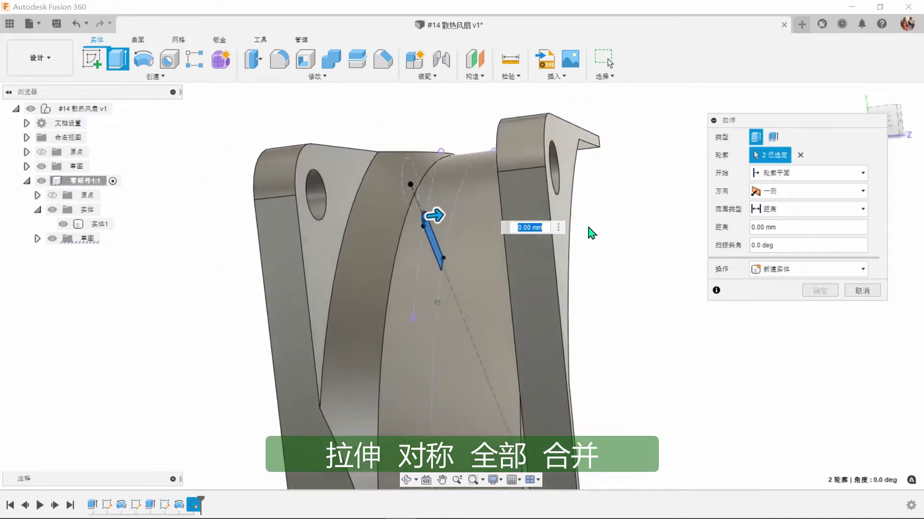
click(803, 192)
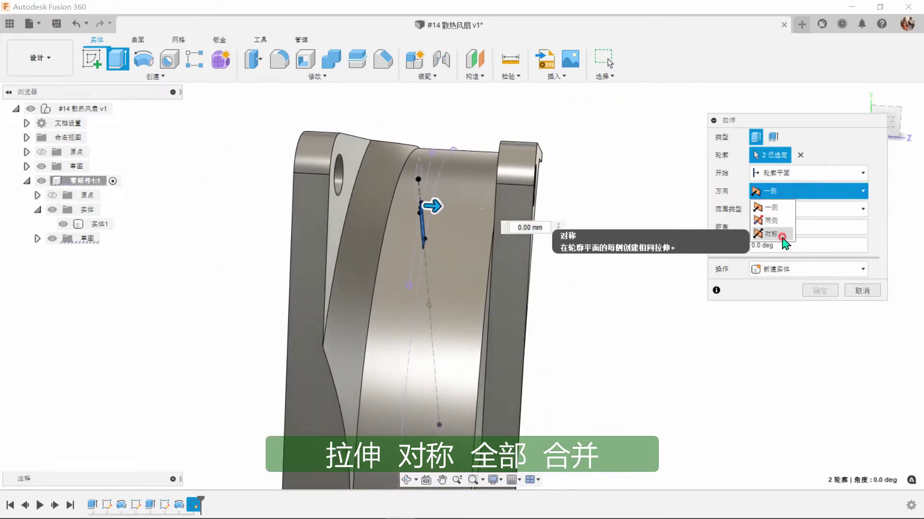
click(769, 235)
drag(434, 207, 625, 223)
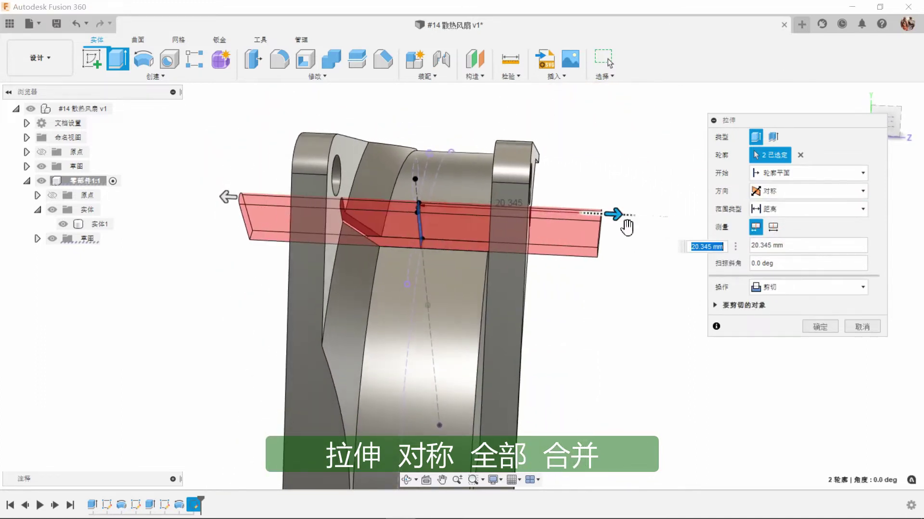
shift+middle_drag(624, 223, 785, 243)
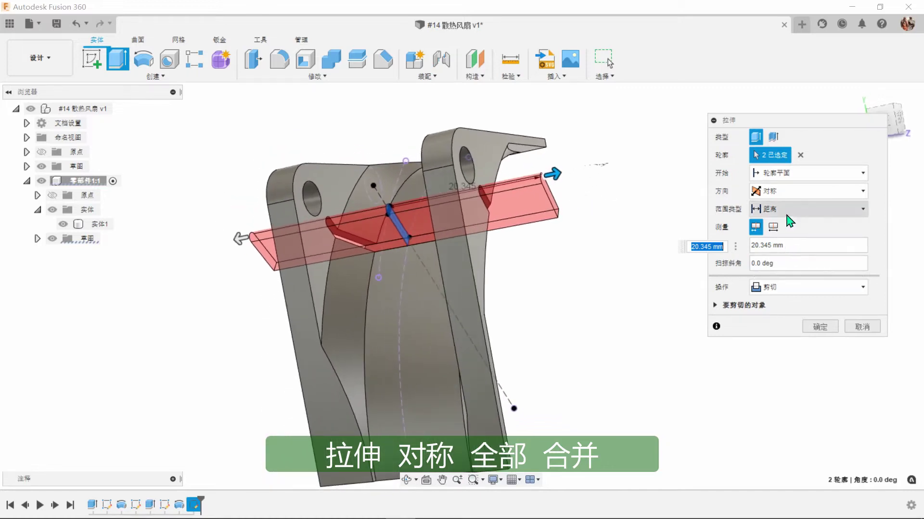
click(785, 210)
click(778, 239)
click(783, 251)
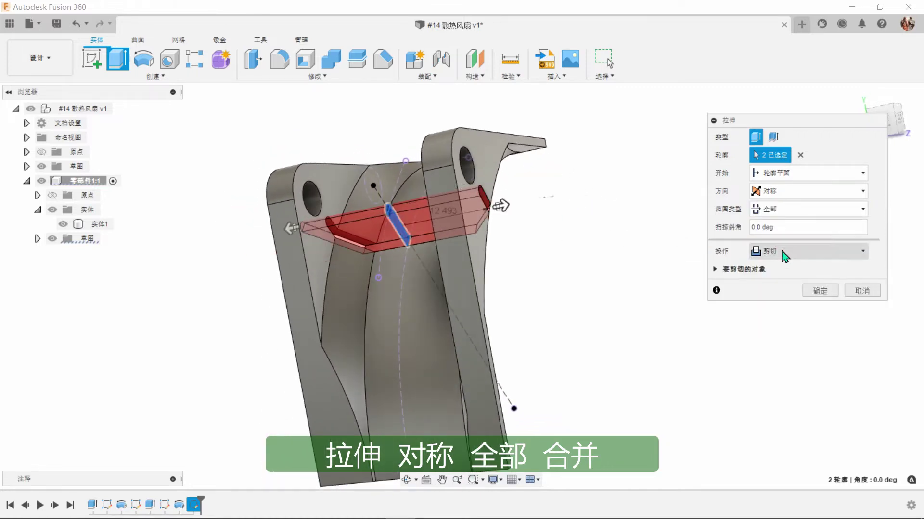
click(771, 268)
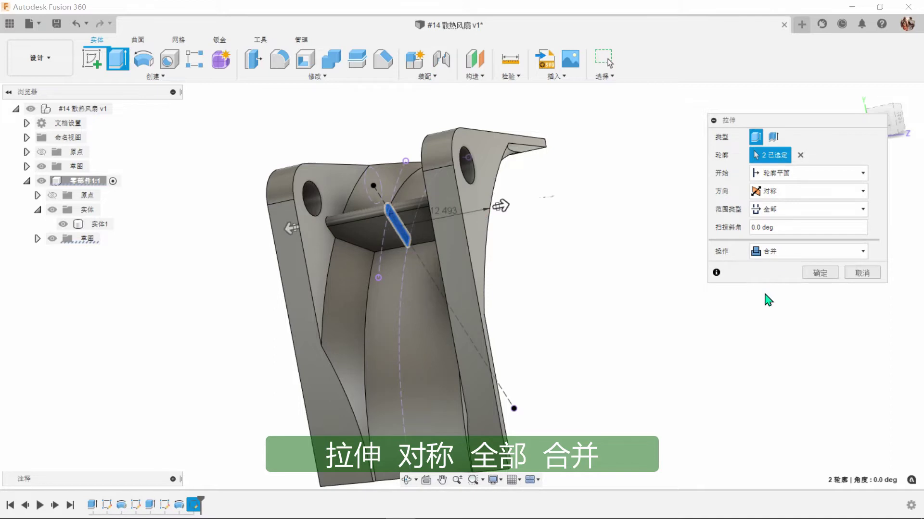
click(819, 274)
Step: Create a sketch on the outer face of the housing's rear flange
shift+middle_drag(670, 305, 745, 291)
scroll(742, 296, up, 10)
scroll(745, 291, down, 10)
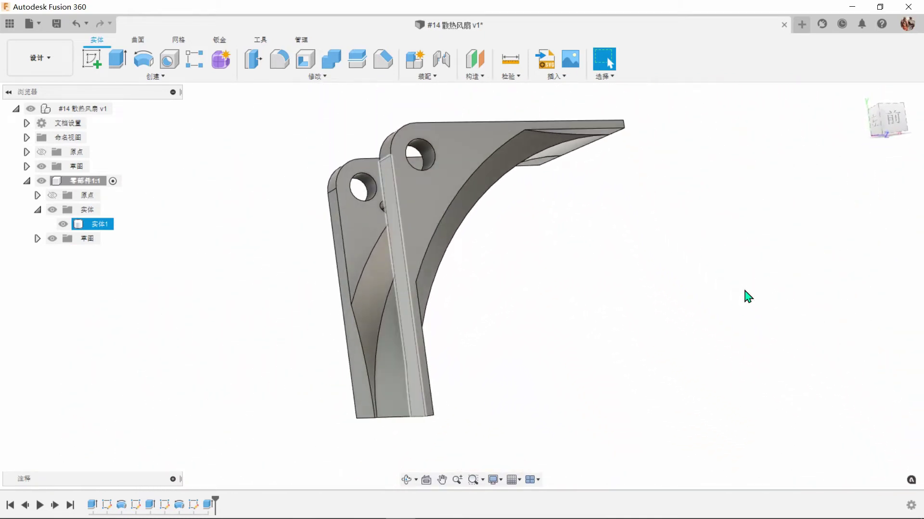
click(686, 309)
shift+middle_drag(686, 310, 578, 289)
click(367, 237)
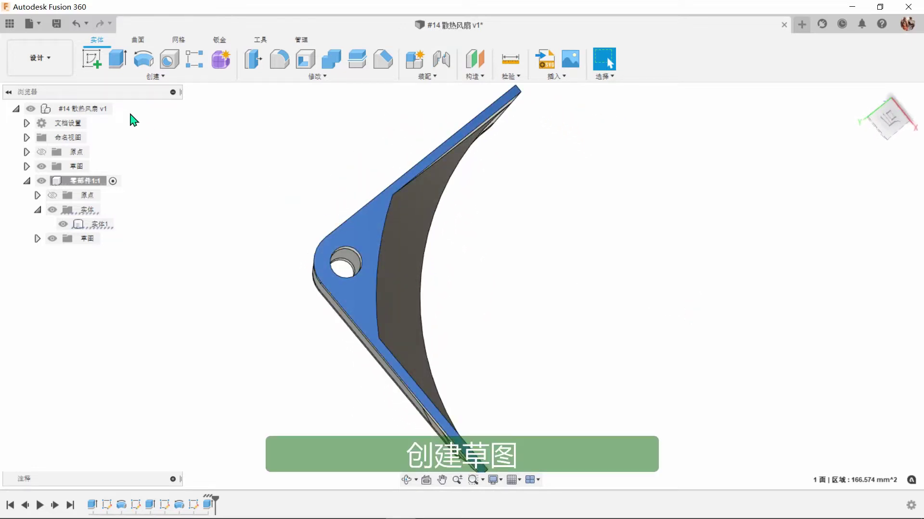
click(91, 63)
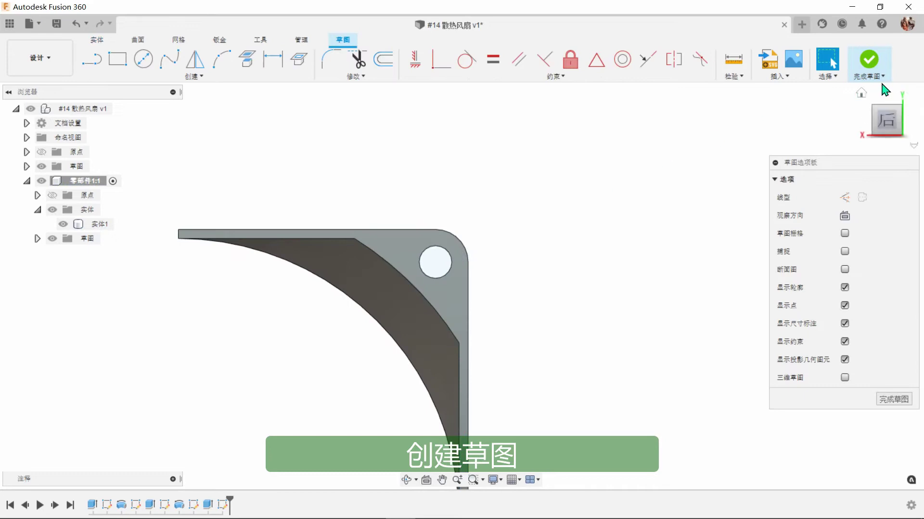
Step: Draw a 35 mm diameter construction circle centred on the sketch origin
click(898, 91)
click(898, 91)
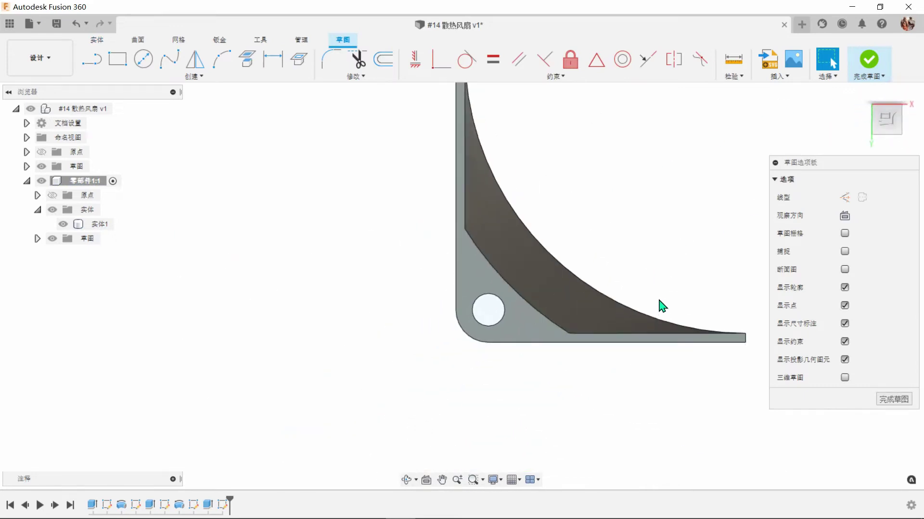
mouse_move(659, 305)
middle_down()
mouse_move(625, 271)
mouse_move(462, 348)
mouse_move(453, 365)
middle_up()
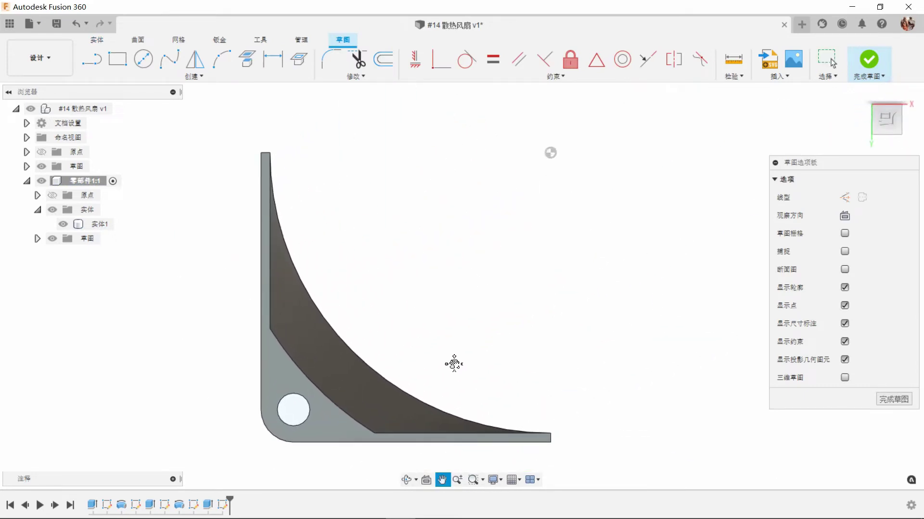
scroll(404, 338, down, 2)
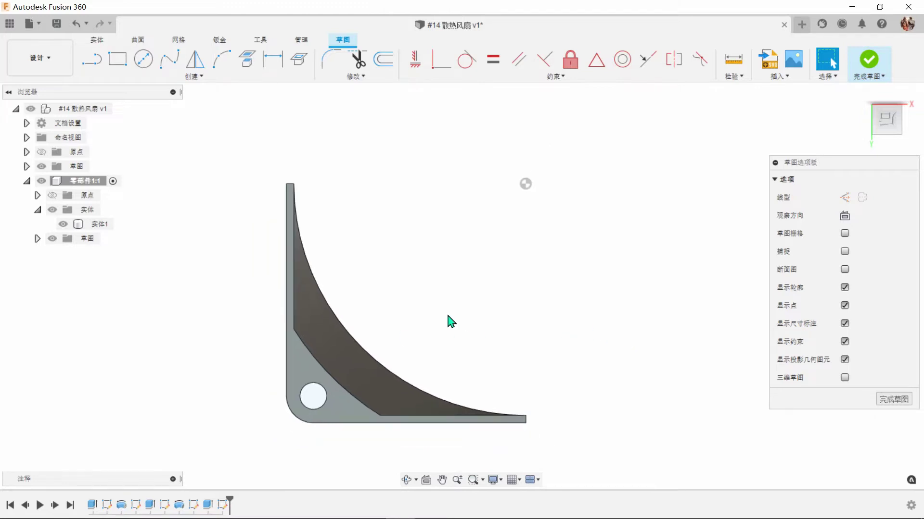
click(149, 69)
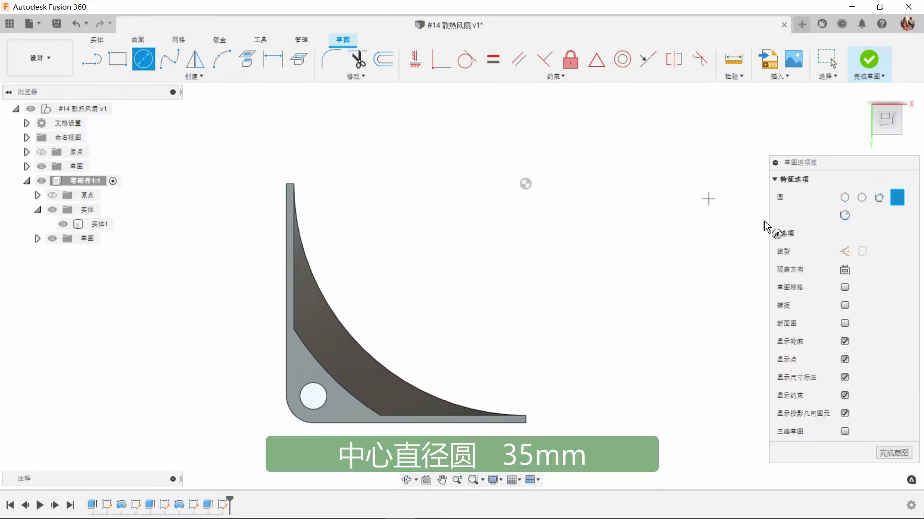
click(527, 185)
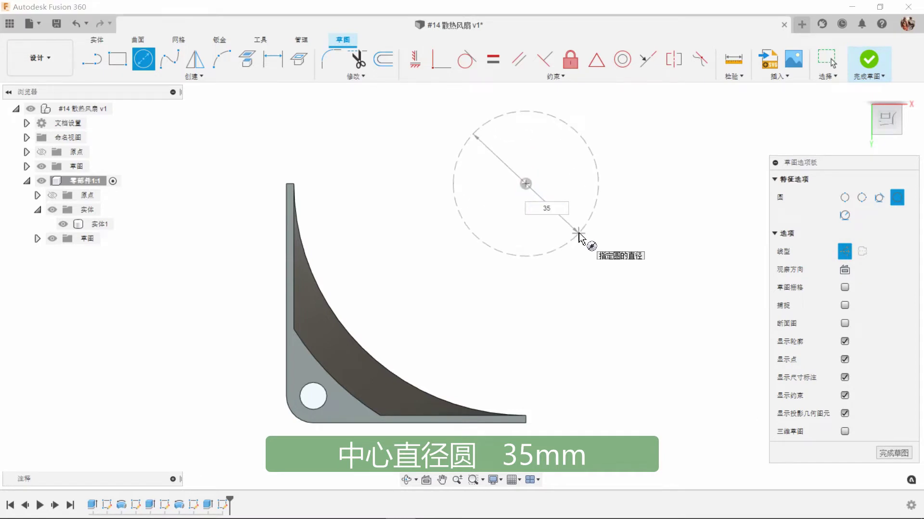
key(Return)
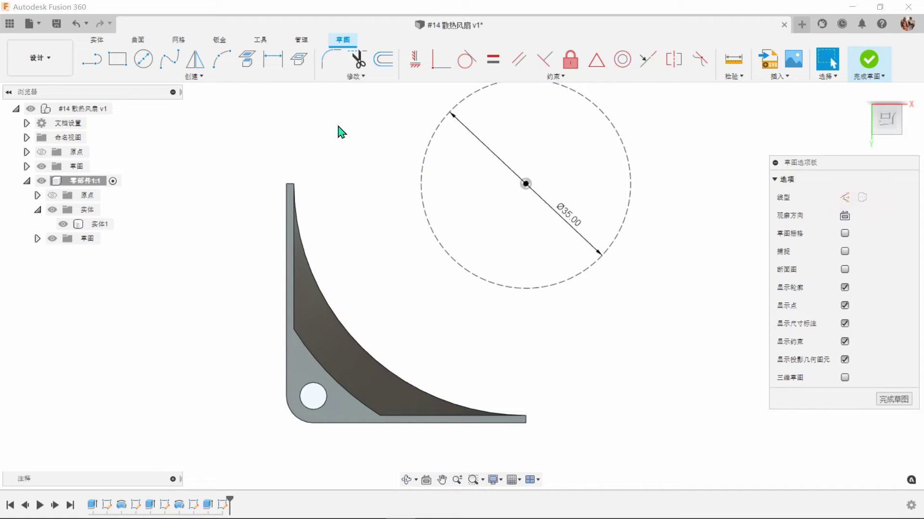
Step: Project the housing's curved inner edge into the sketch
click(251, 66)
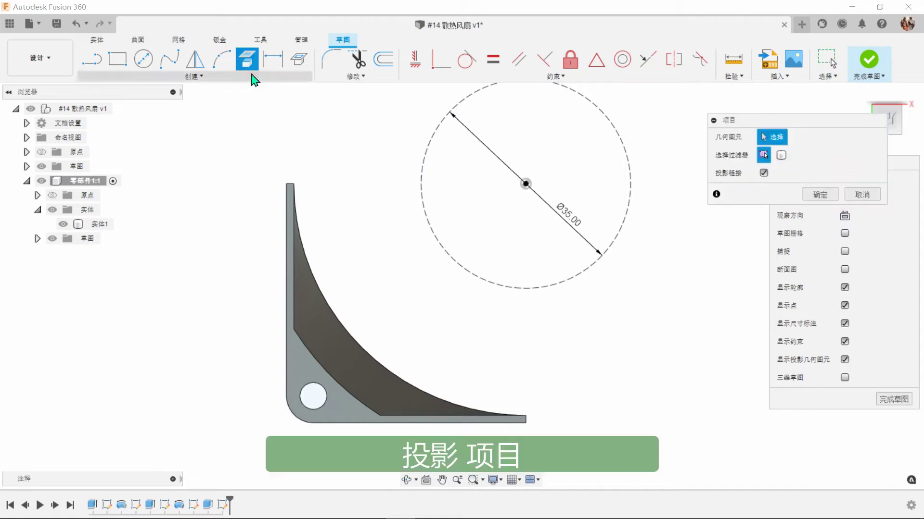
click(351, 336)
click(818, 197)
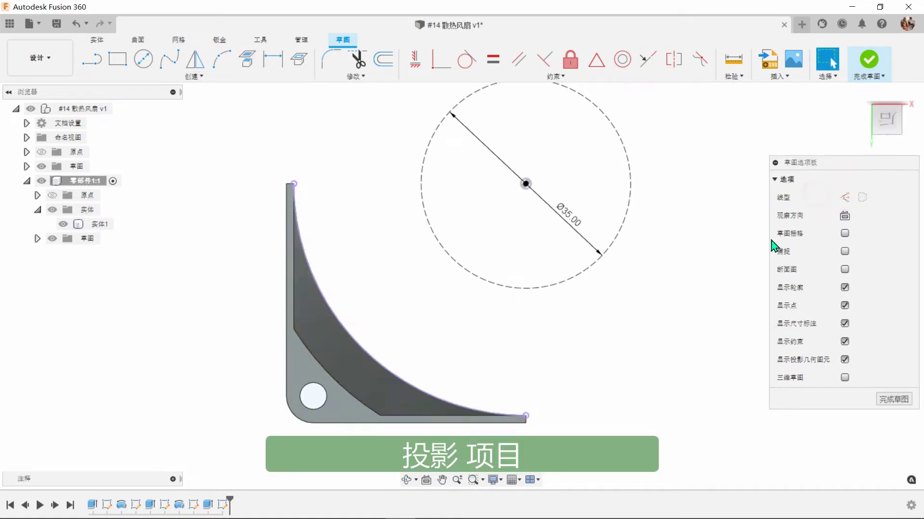
Step: Draw a long line from the corner flange's curved edge to the dashed circle, plus short parallel lines on either side ending on the projected arc
click(95, 62)
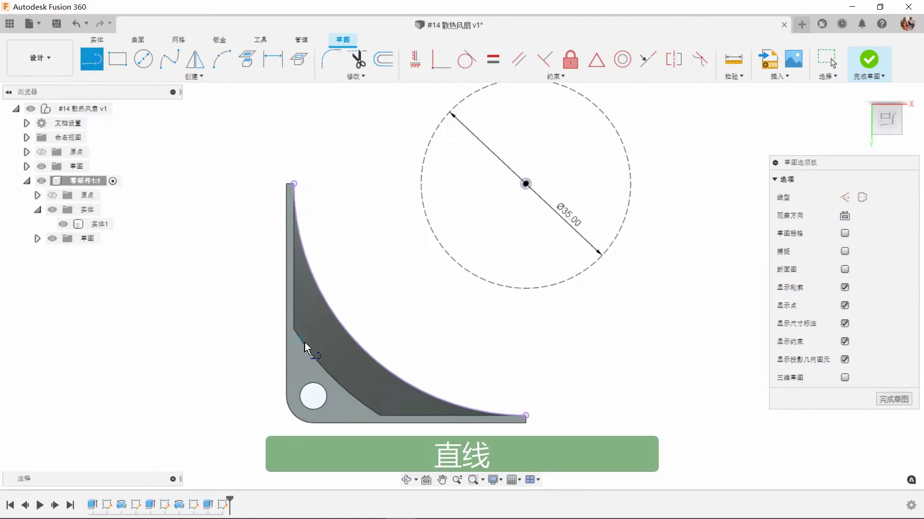
click(327, 373)
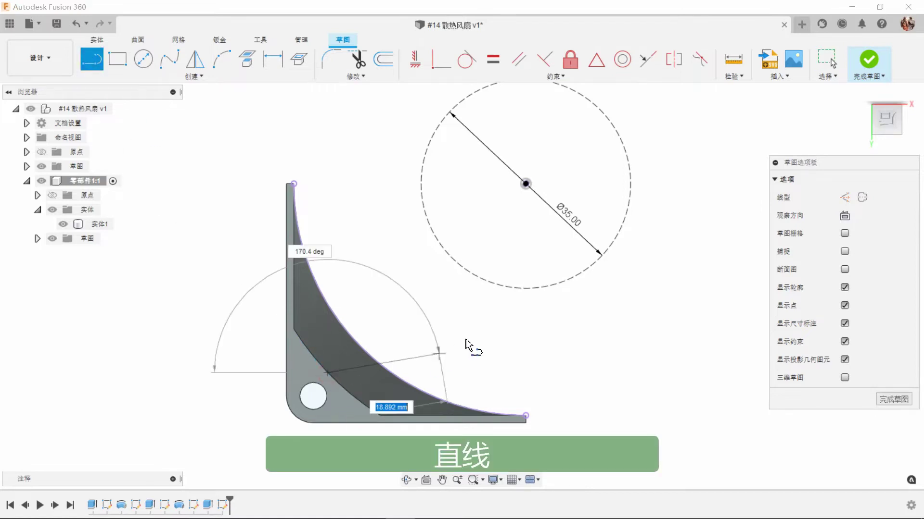
click(571, 278)
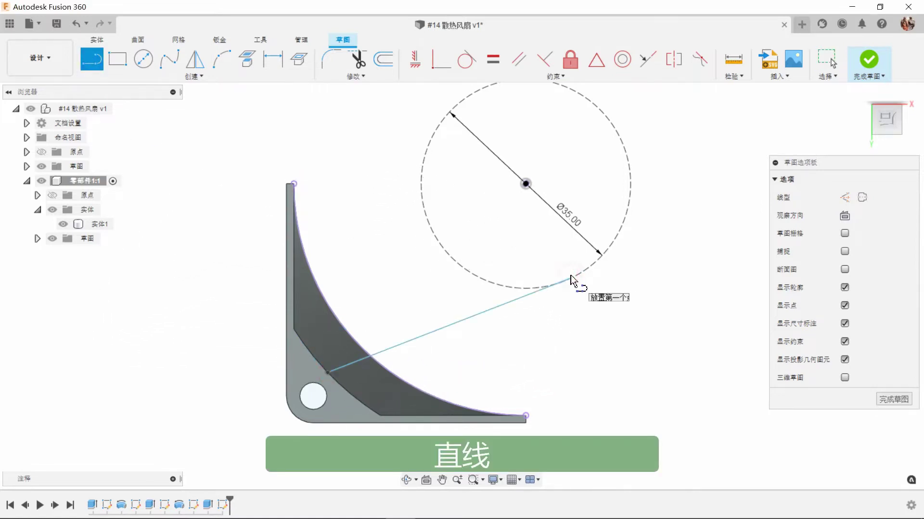
click(294, 330)
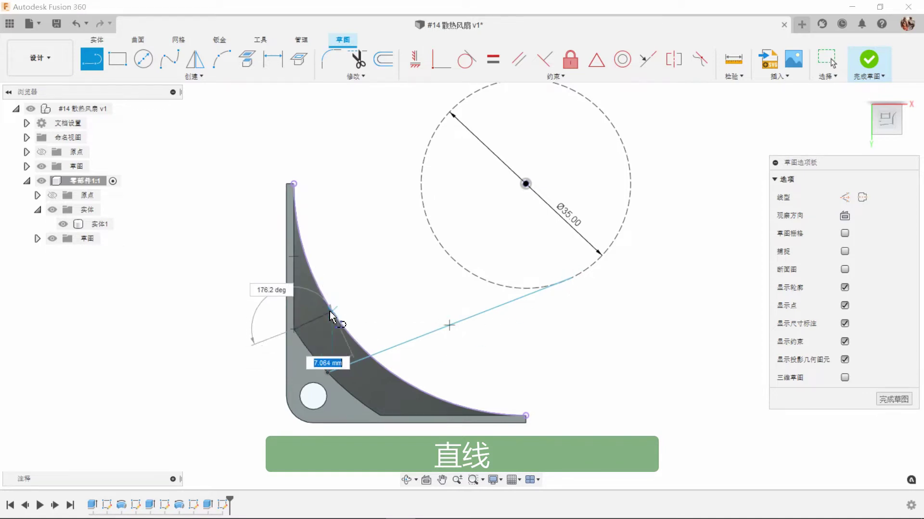
click(330, 312)
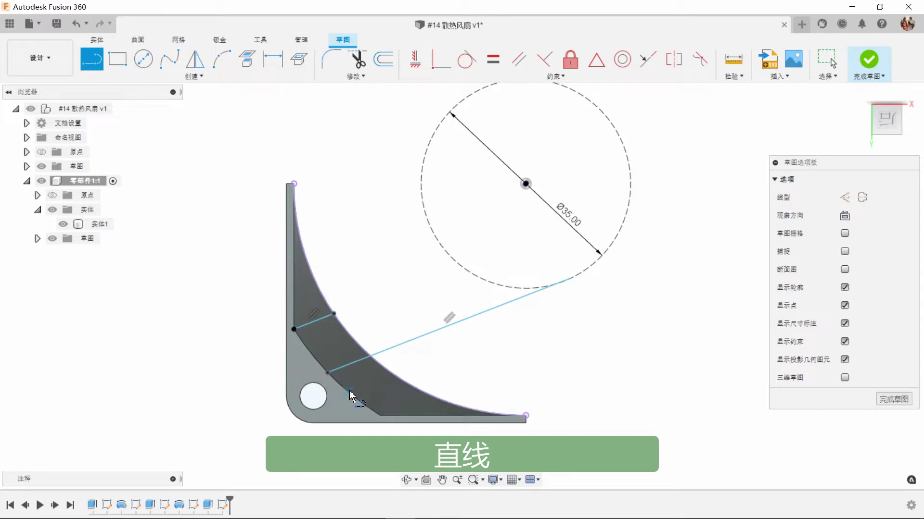
click(396, 375)
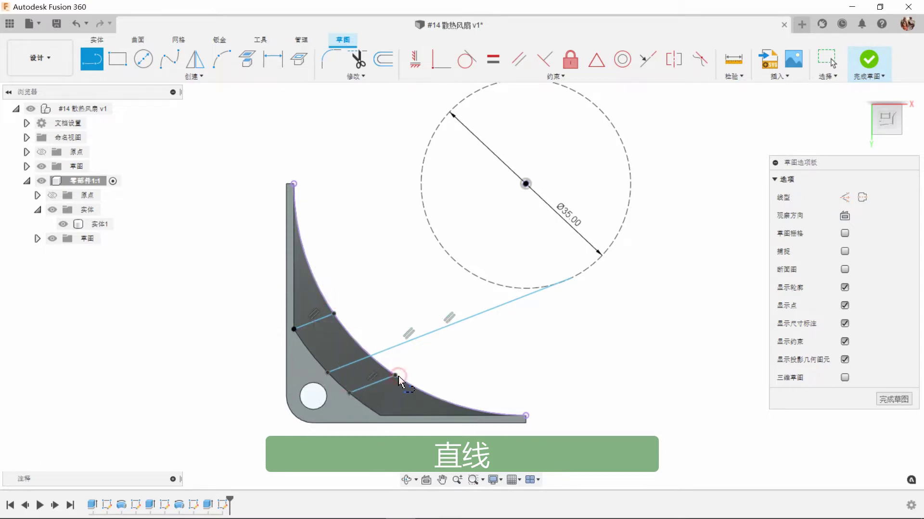
Step: Draw a second long parallel line from the flange's curved edge to the dashed circle, between the upper short line and the first long line
click(310, 354)
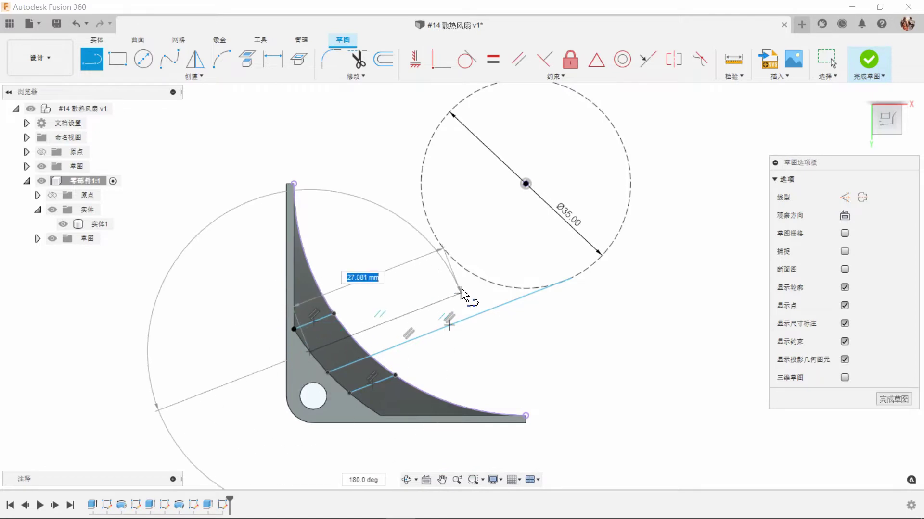
click(489, 281)
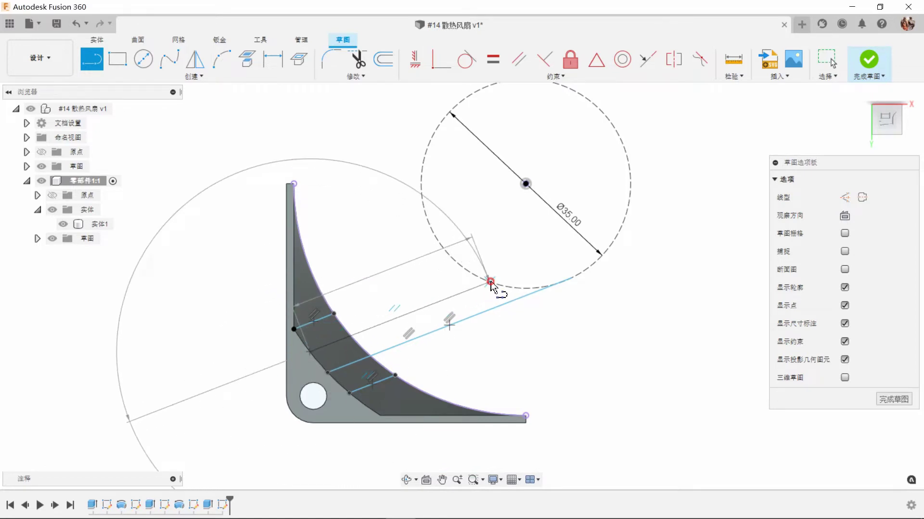
right_click(634, 336)
click(671, 339)
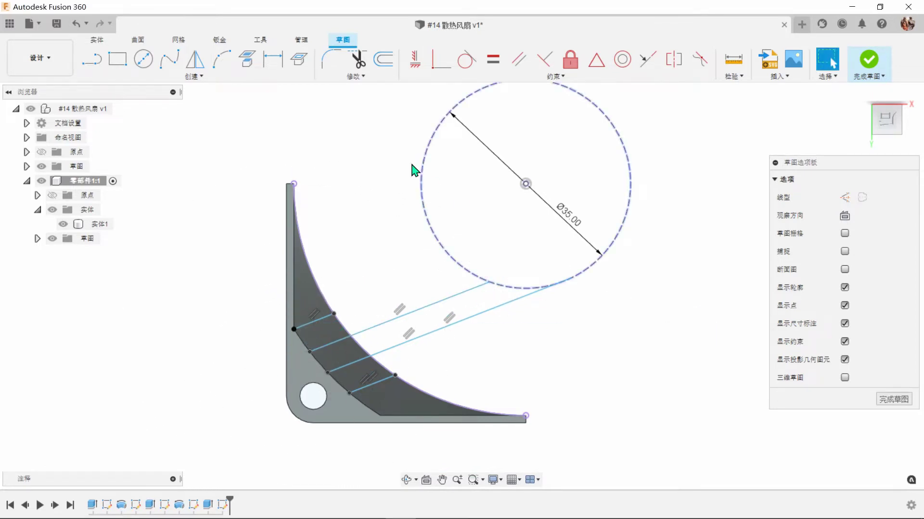
Step: Dimension the angle between the upper short line and the housing's straight lower edge as 18.3°
click(313, 323)
click(339, 424)
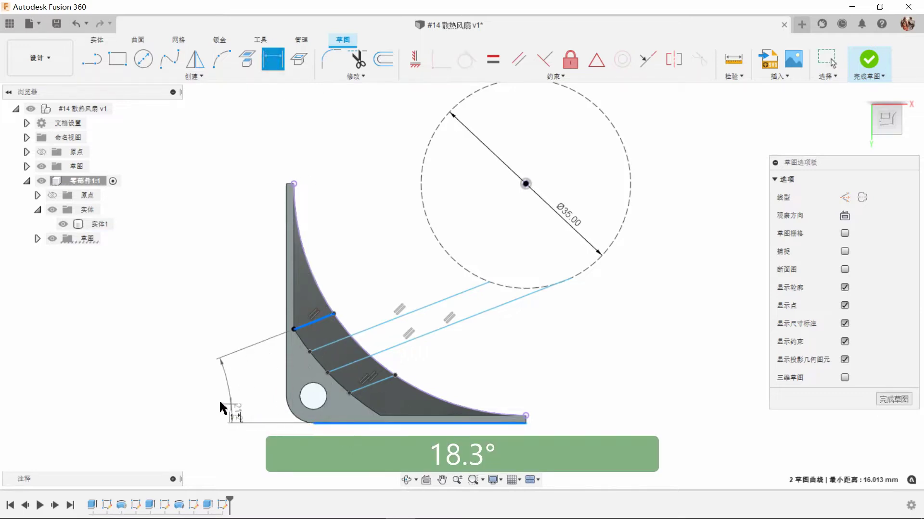
click(245, 398)
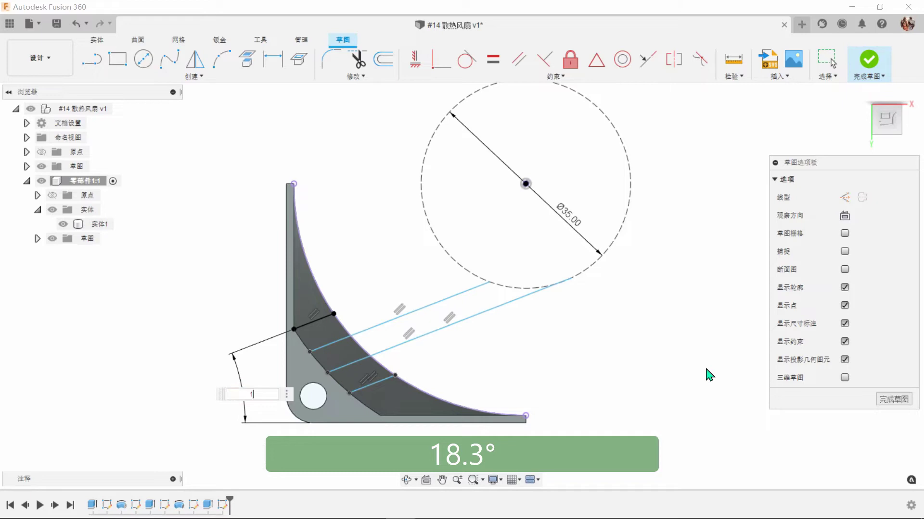
key(Return)
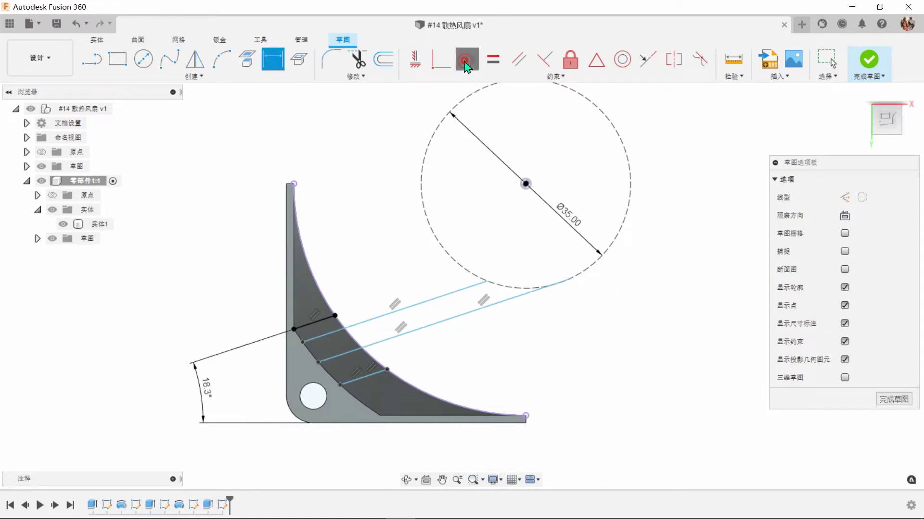
Step: Make the lower long line tangent to the 35 mm construction circle
click(465, 62)
click(502, 304)
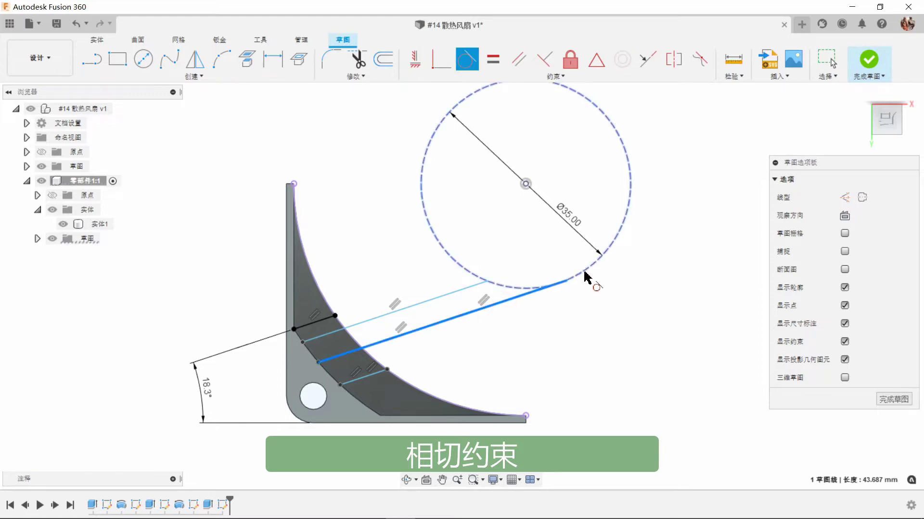
click(586, 275)
right_click(614, 302)
click(650, 311)
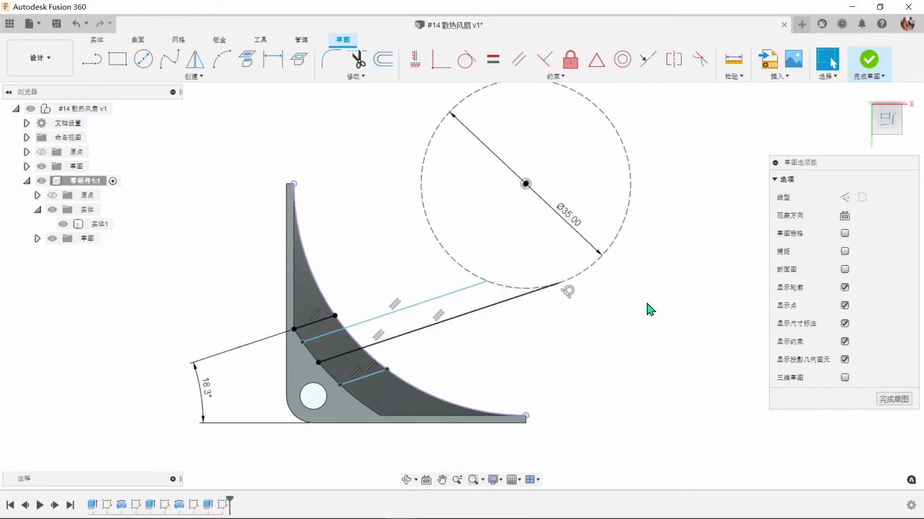
Step: Set the distance between the upper short line and the upper long line to 1.75 mm
click(283, 61)
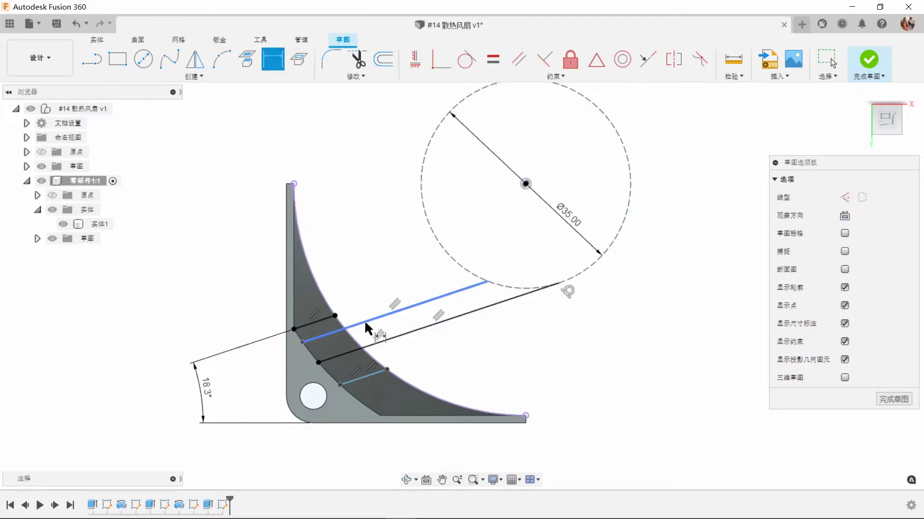
click(366, 328)
click(322, 321)
click(364, 257)
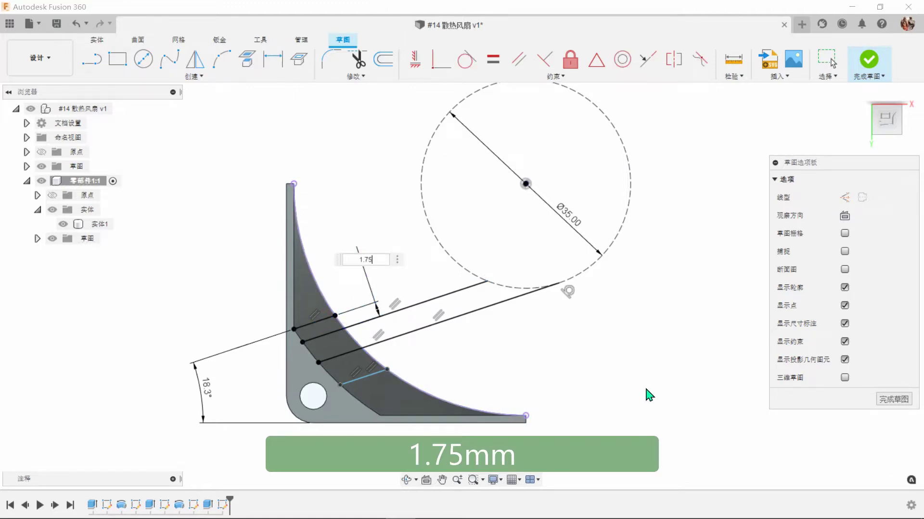
text(1.75)
key(Return)
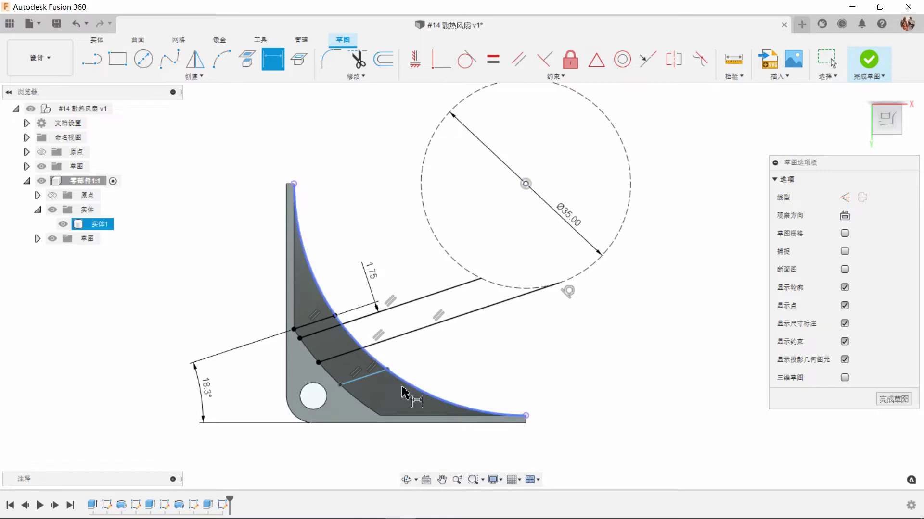
Step: Set the distance between the lower short line and the tangent long line to 1.75 mm
click(367, 378)
click(388, 340)
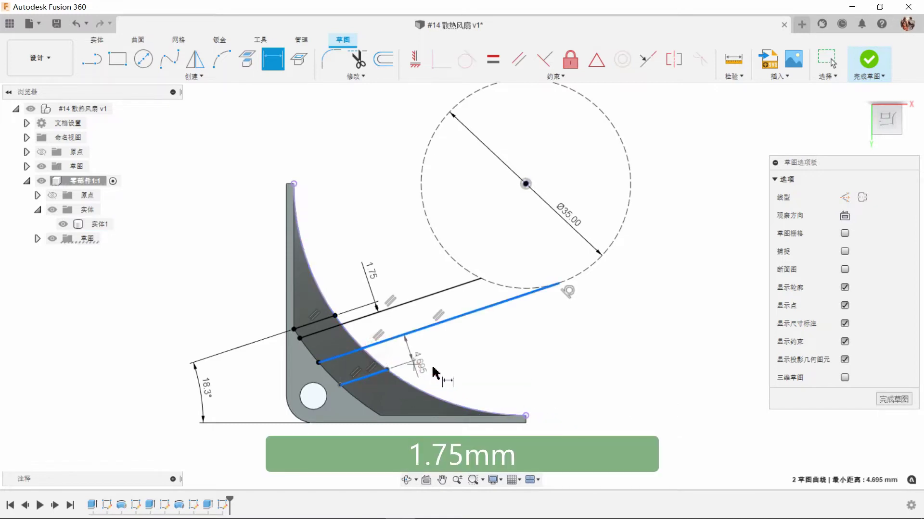
click(465, 368)
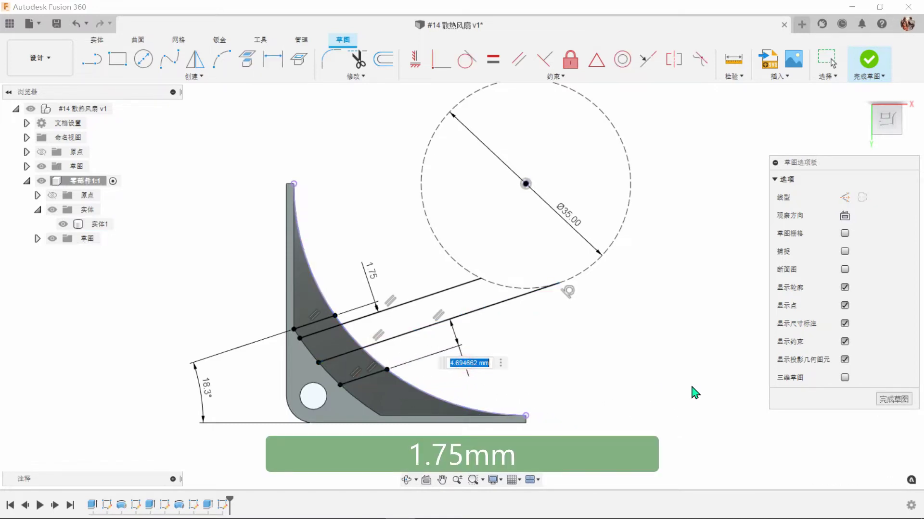
key(Return)
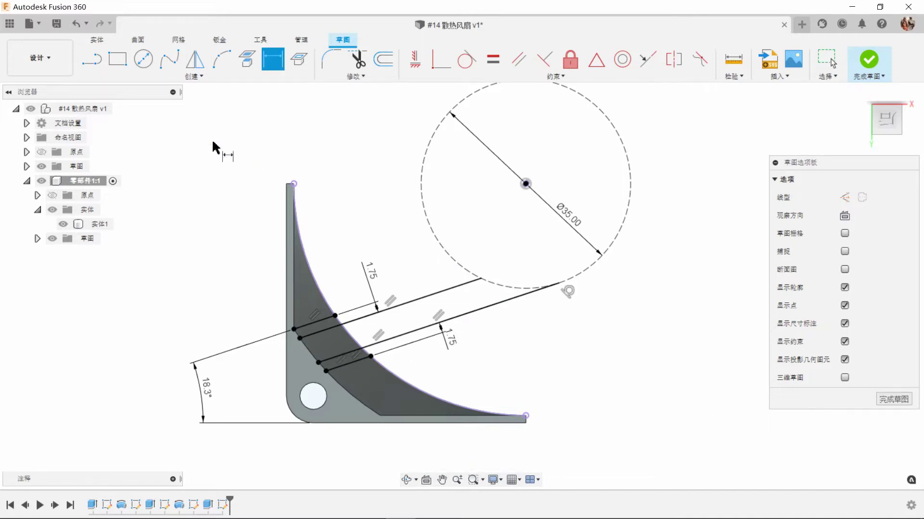
Step: Draw a line from the tangent line's end to the circle centre and a perpendicular line from there out to the dashed circle
key(l)
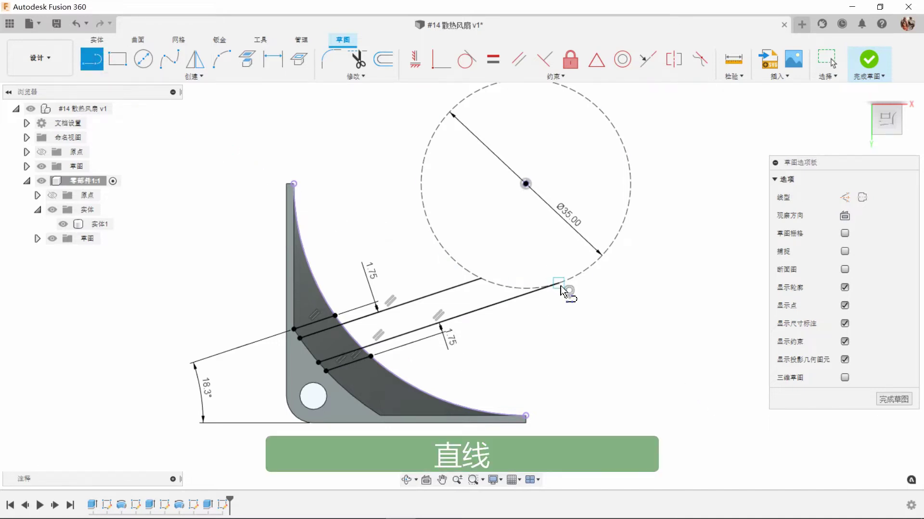
click(558, 284)
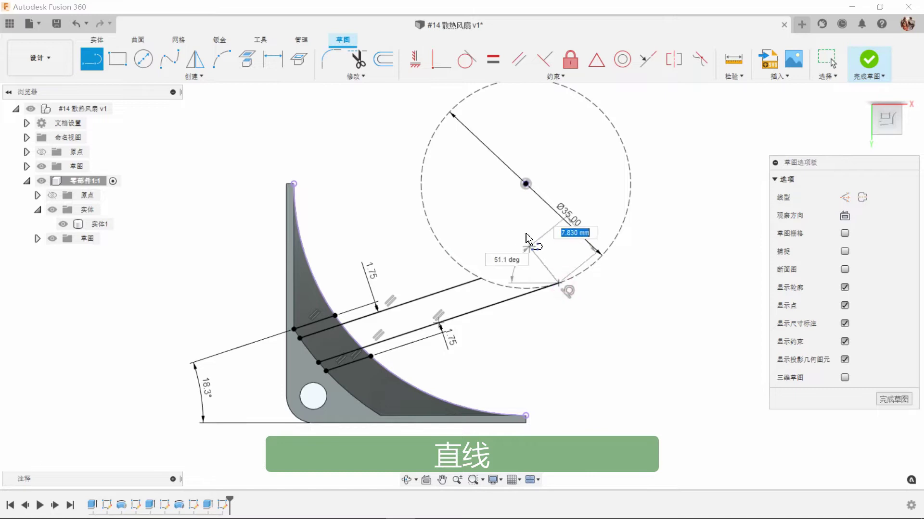
click(527, 184)
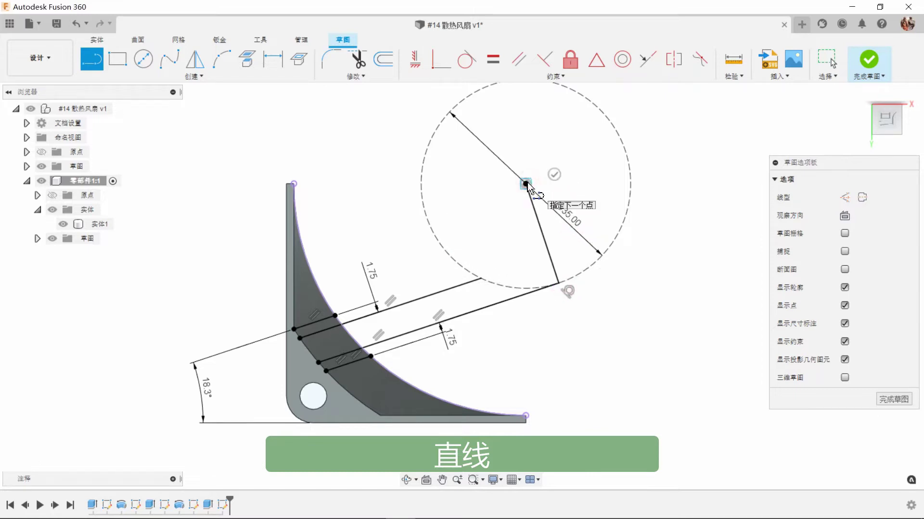
click(425, 215)
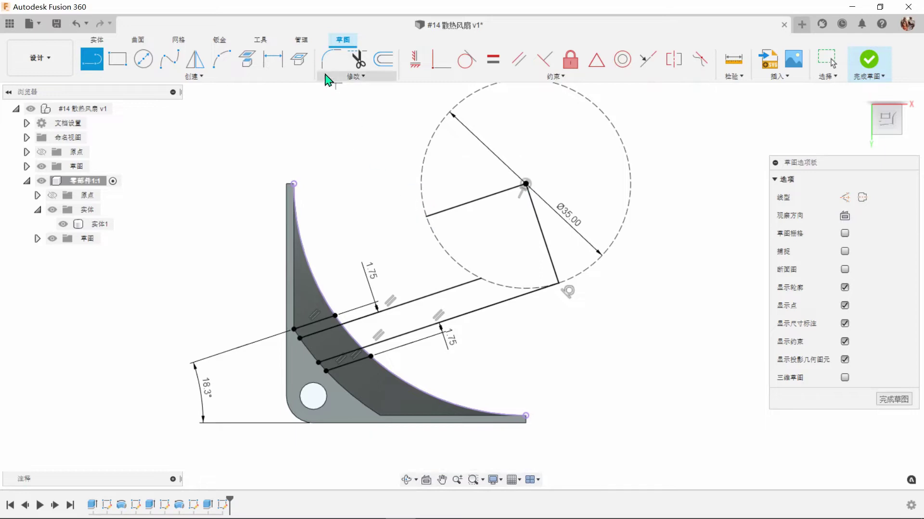
Step: Draw a three-point arc along the dashed circle from the perpendicular line's outer end to the upper long line's end
click(230, 64)
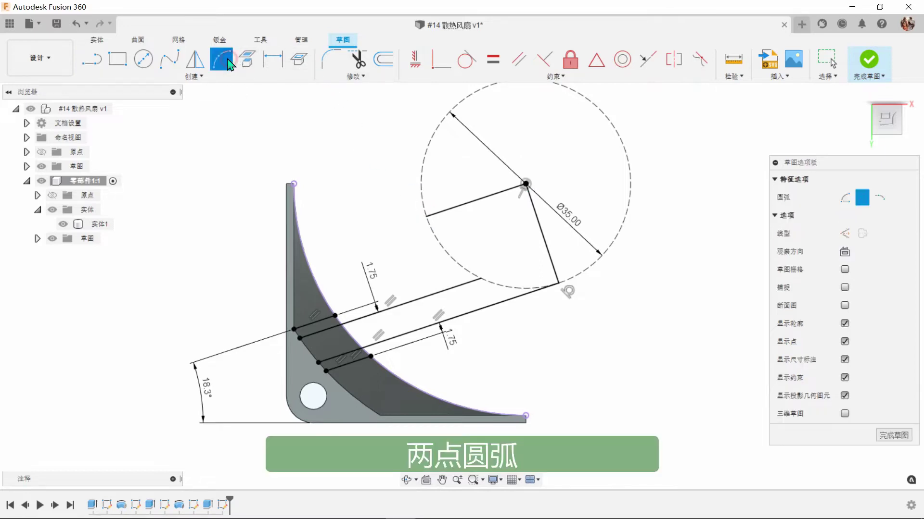
click(423, 216)
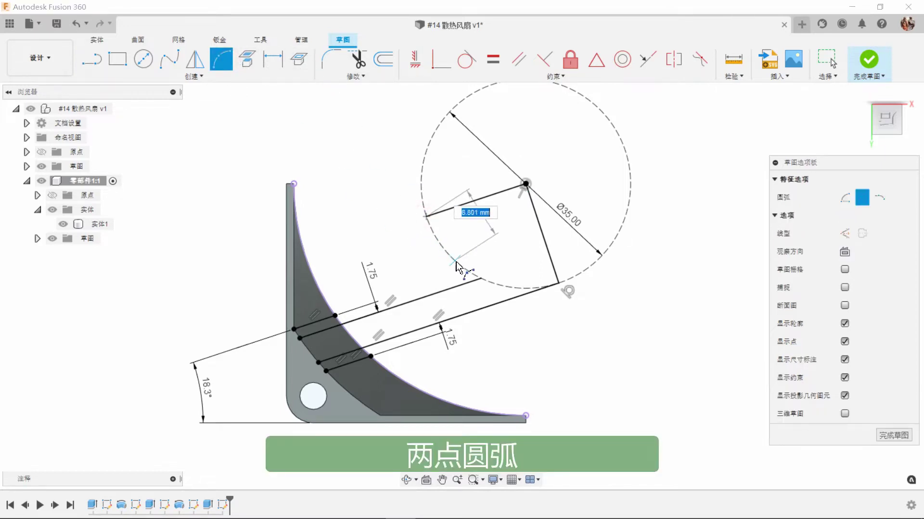
click(481, 278)
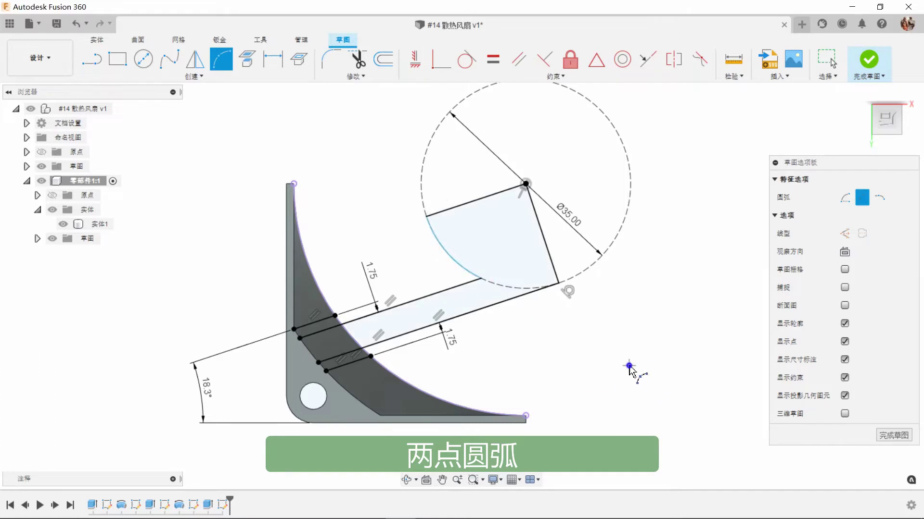
Step: Check that the hub-and-arm region and the strips on the flange are closed profiles, and finish the sketch
right_click(629, 367)
click(607, 356)
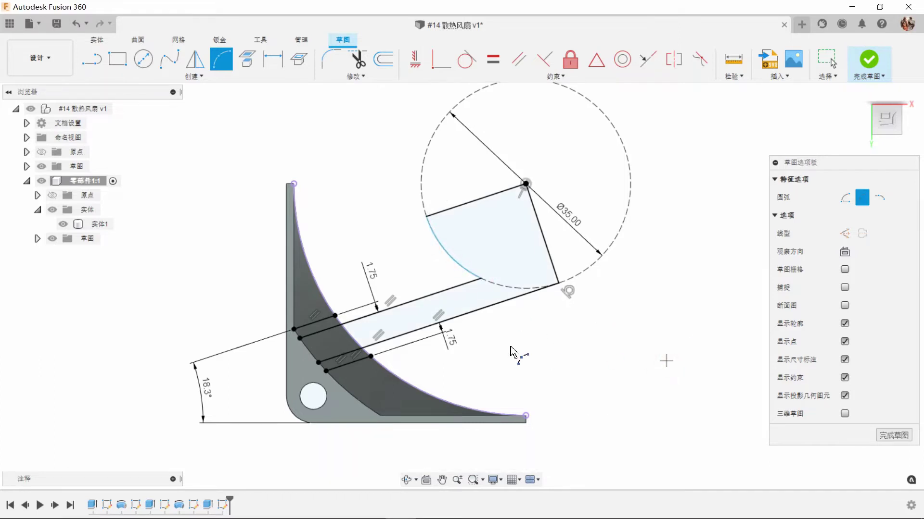
key(Escape)
scroll(513, 352, up, 3)
scroll(524, 351, down, 2)
click(501, 229)
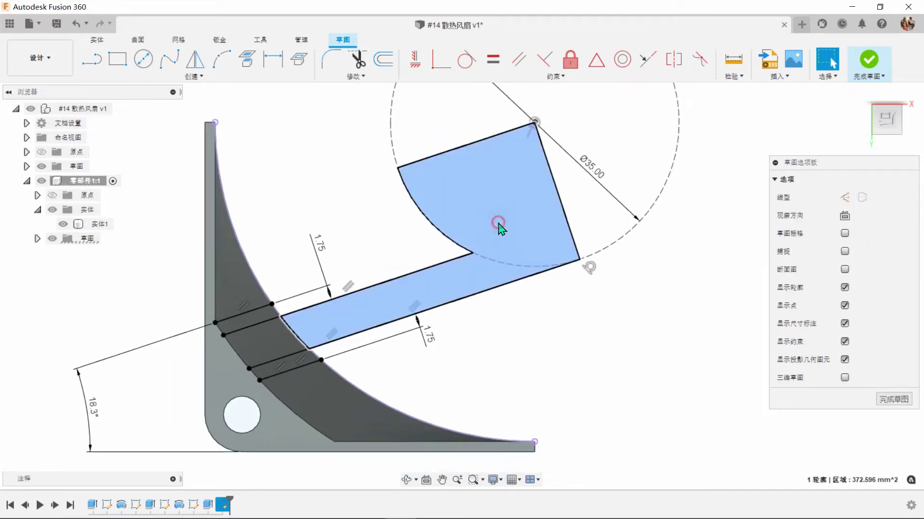
click(266, 319)
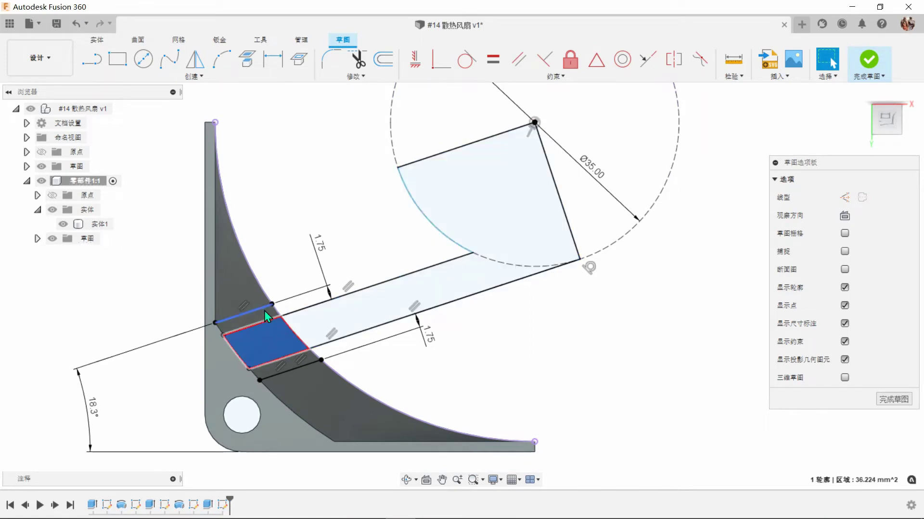
click(286, 370)
click(558, 370)
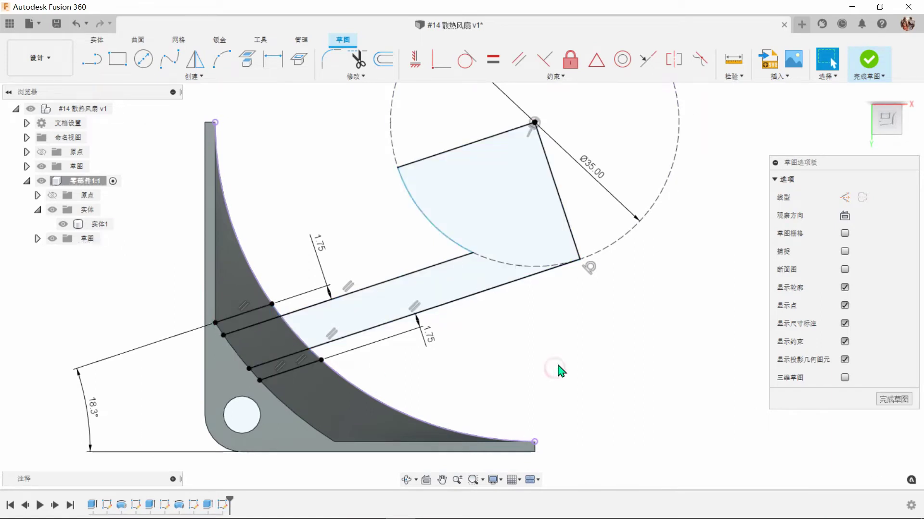
click(869, 60)
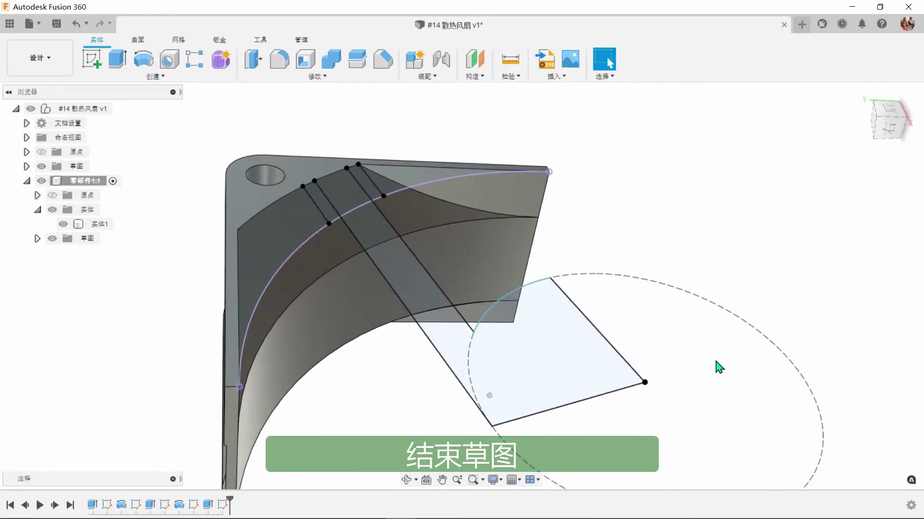
Step: Start extruding the three adjoining strip profiles at the arm's outer end on the flange, with the operation set to New Body
click(117, 59)
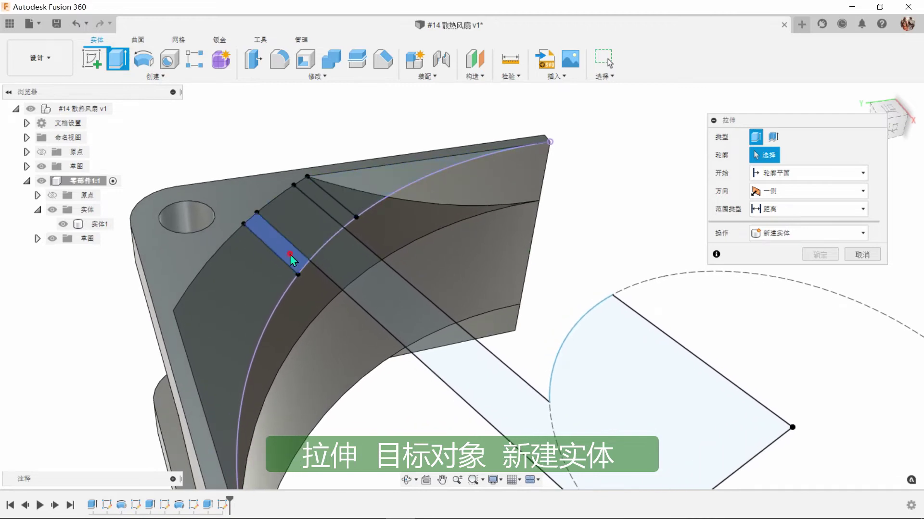
click(291, 255)
click(331, 218)
click(336, 215)
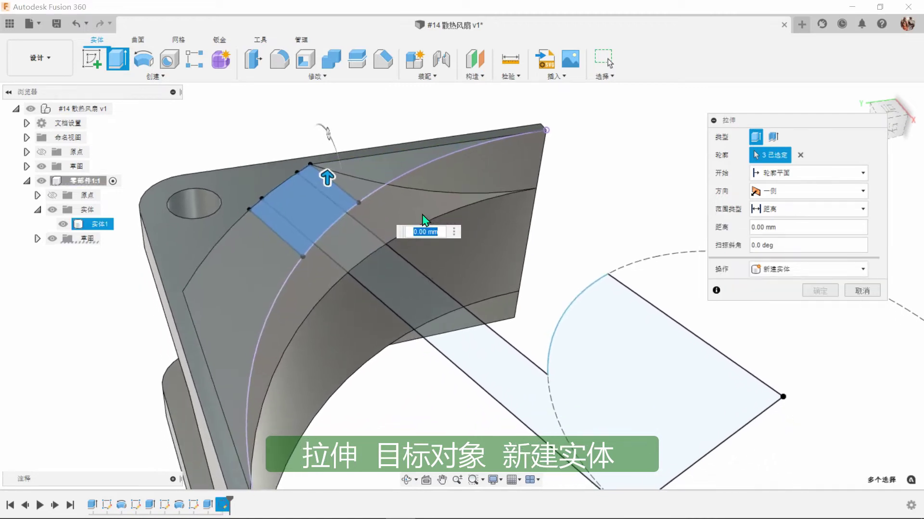
click(824, 269)
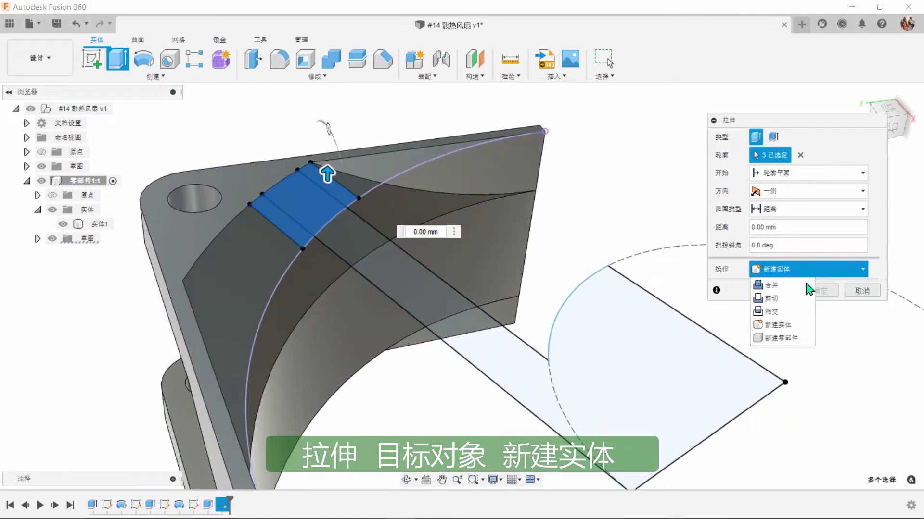
click(780, 331)
Step: Set the extrusion's extent to To Object, ending at the housing's curved inner surface below the strips, extending only the selected face
click(777, 212)
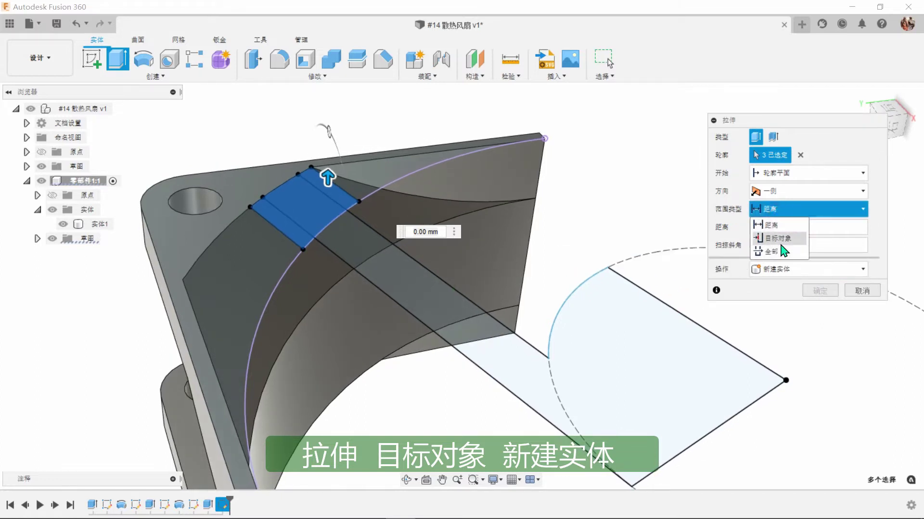
click(779, 239)
click(309, 282)
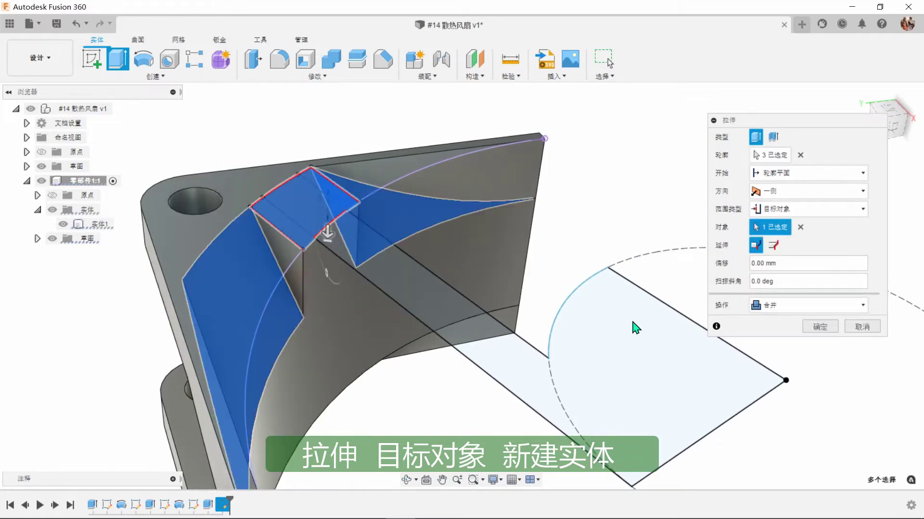
click(773, 246)
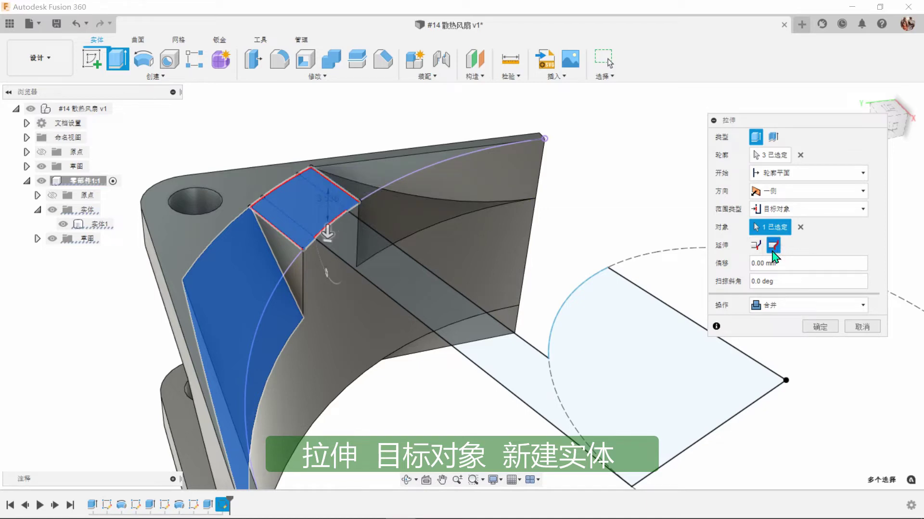
Step: Finish extruding the selected profiles to the target object with the operation set to New Body (新建实体)
click(799, 307)
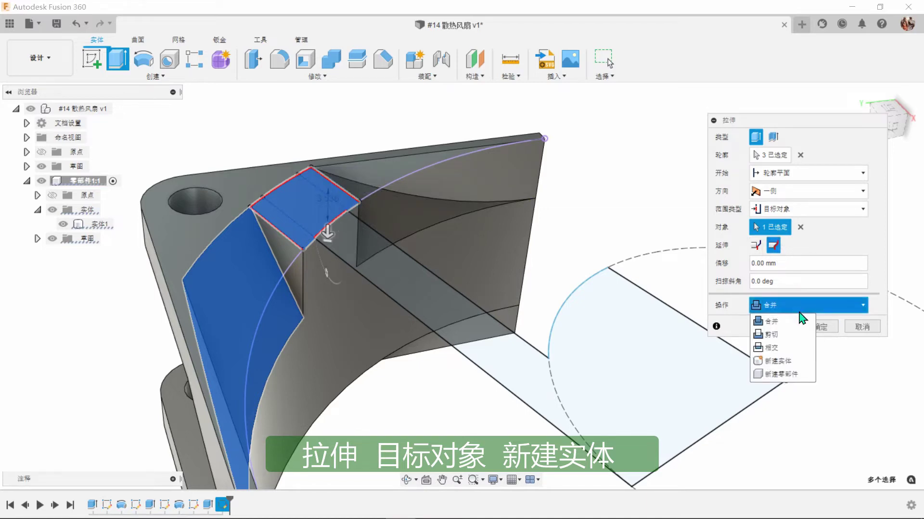
click(786, 362)
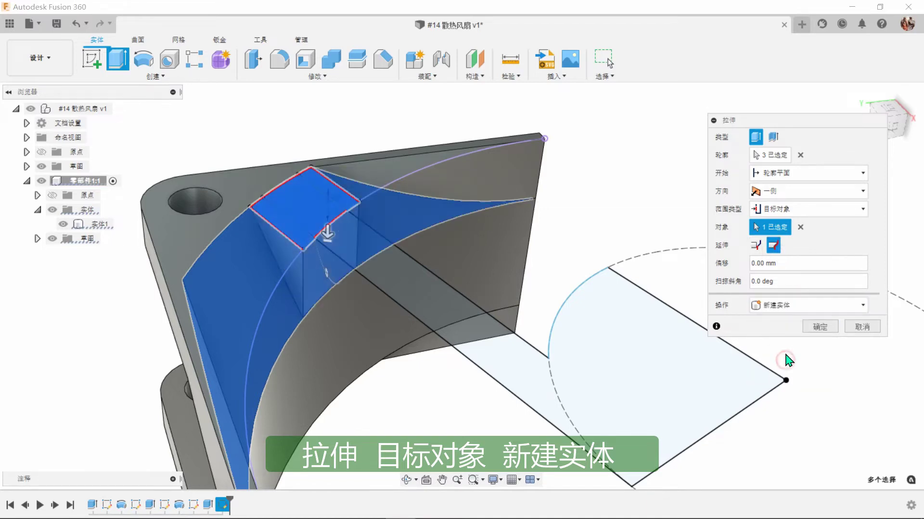
click(813, 328)
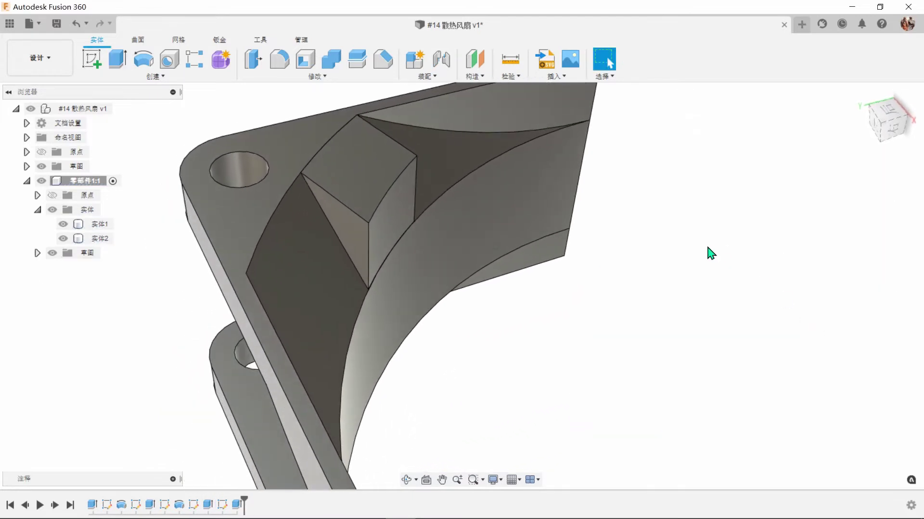
Step: Offset the top face of the new block in the bracket corner by -1 mm
click(250, 62)
click(366, 188)
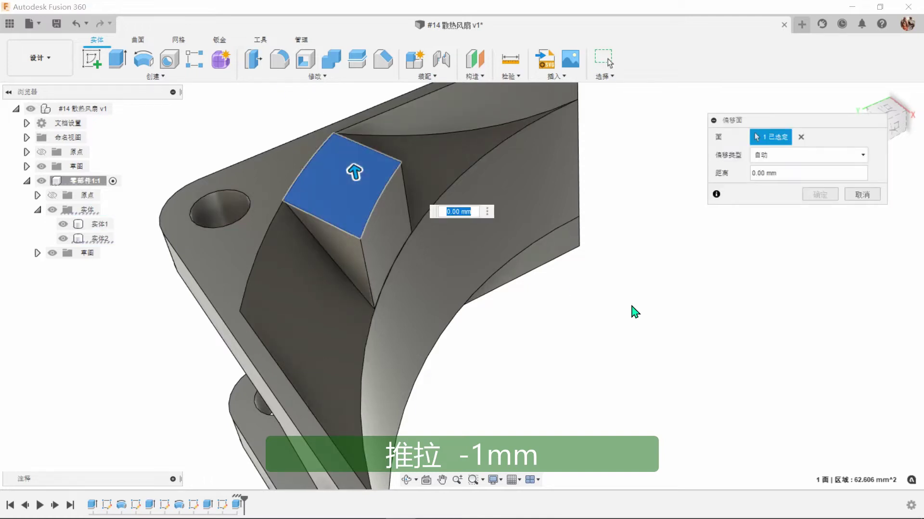
text(-1)
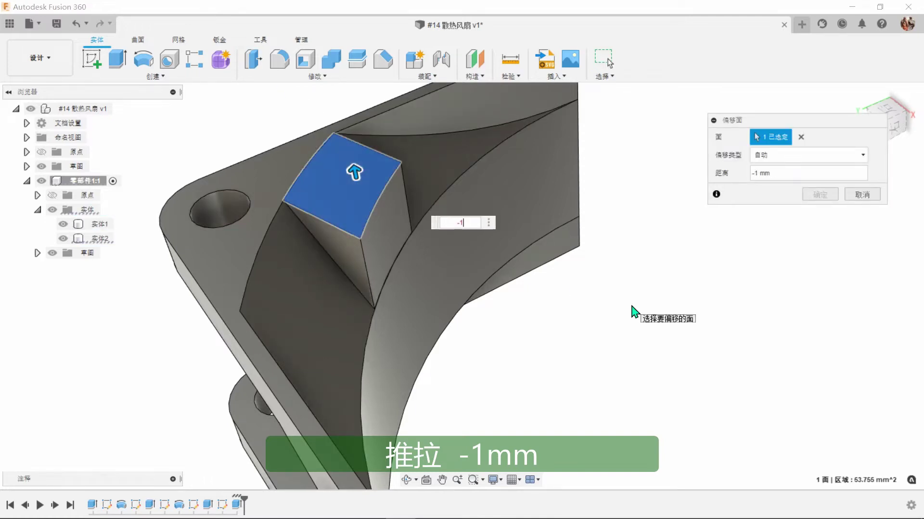
click(818, 196)
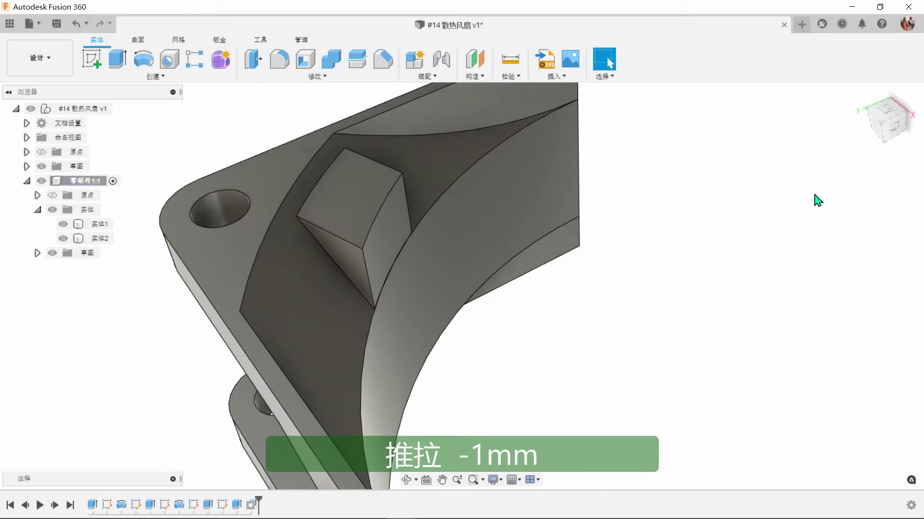
Step: Show sketch 草图5, extrude its arm and hub profiles by -3 mm with Join (合并), and hide the sketch
click(37, 253)
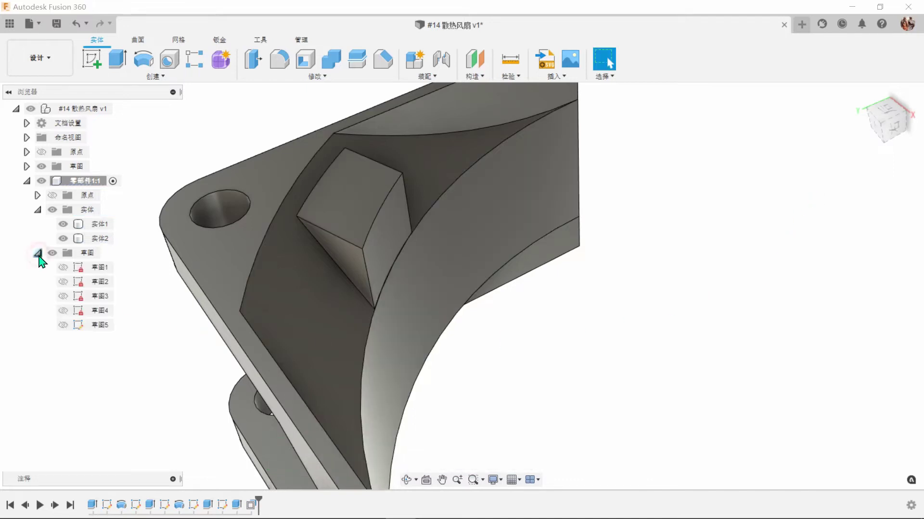
click(63, 324)
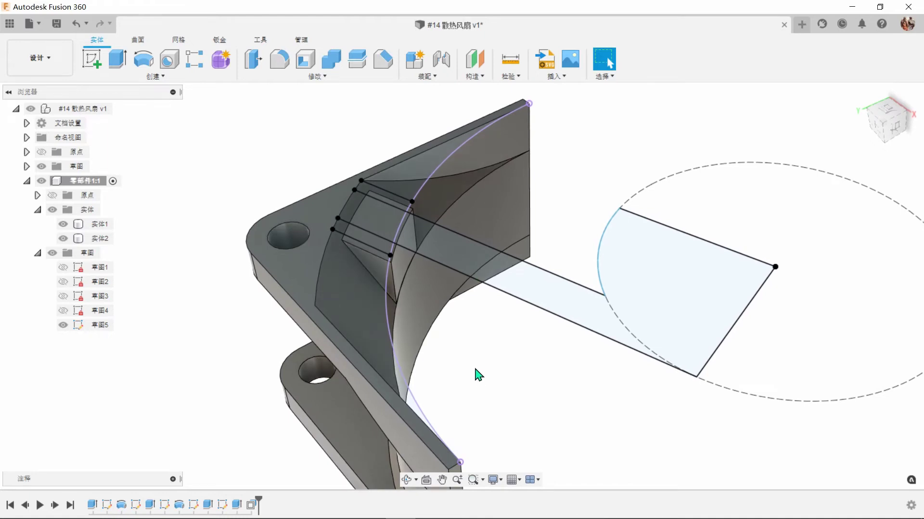
click(117, 59)
click(656, 309)
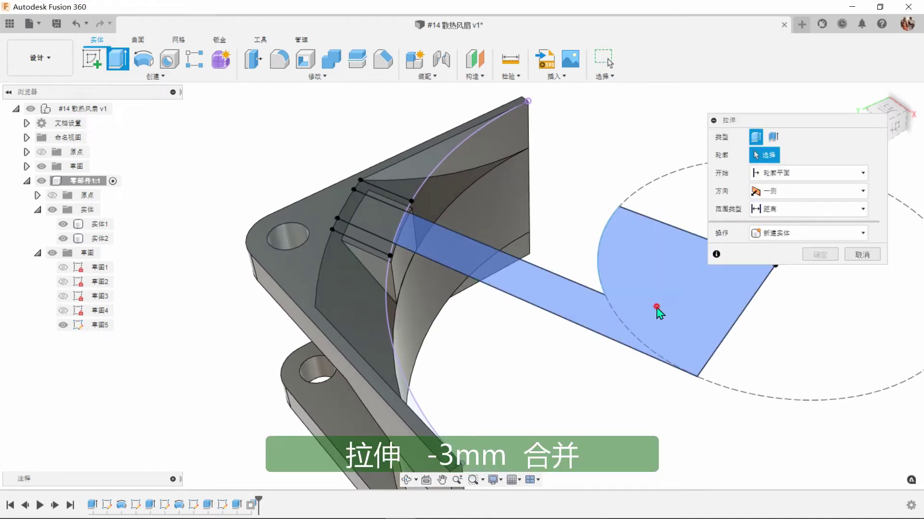
scroll(413, 289, up, 3)
click(351, 293)
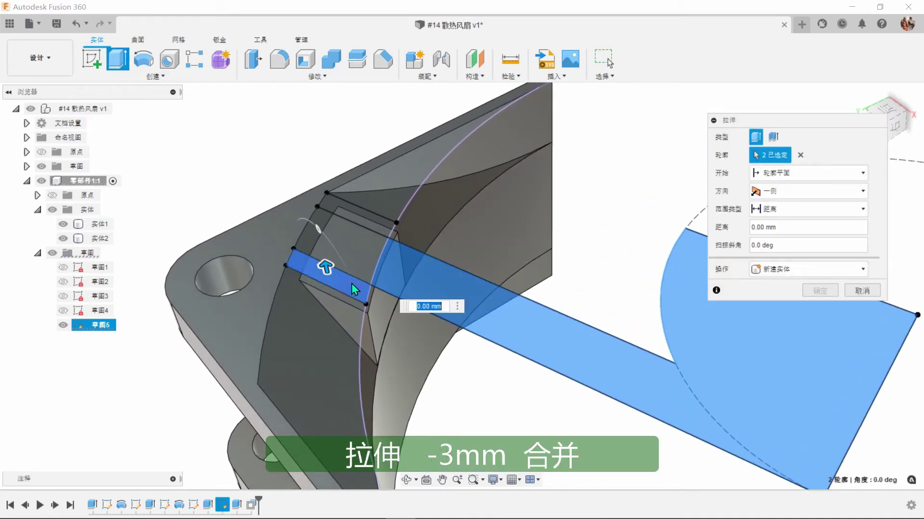
click(351, 290)
click(368, 244)
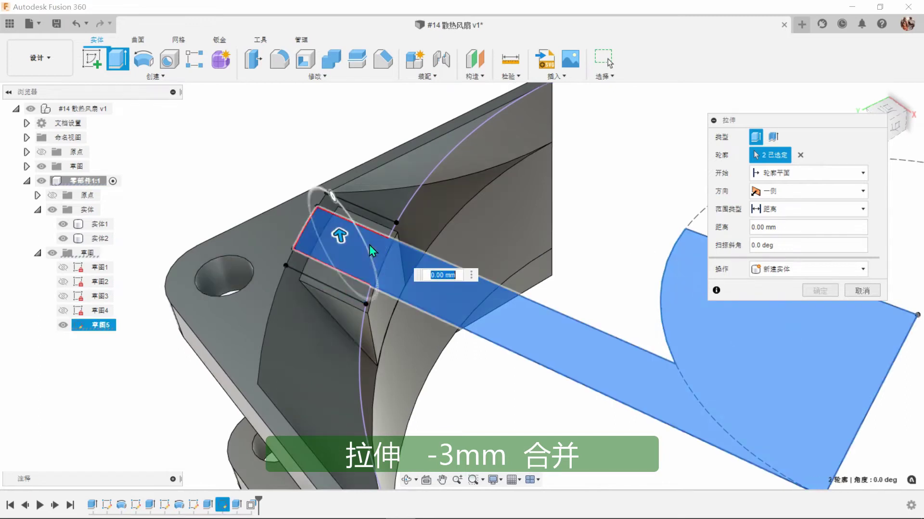
shift+middle_drag(367, 259, 498, 368)
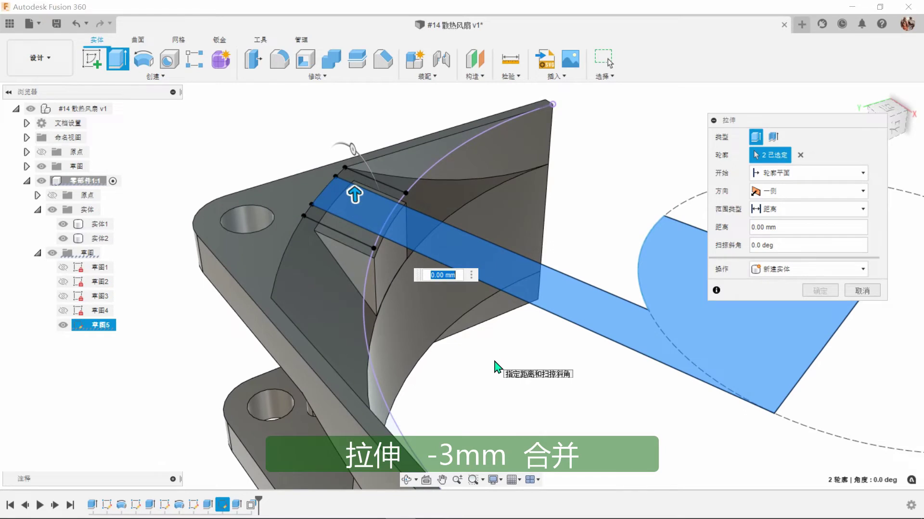
text(-3)
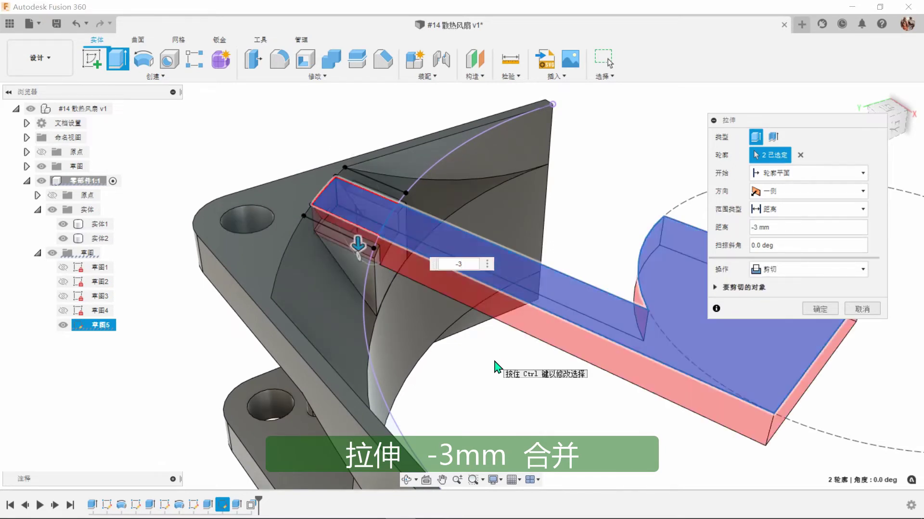
click(770, 270)
click(784, 288)
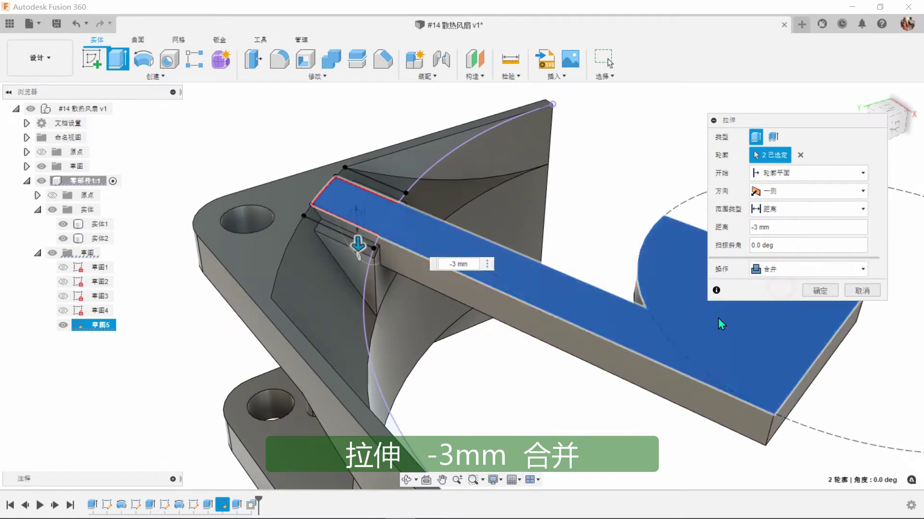
click(816, 292)
click(63, 311)
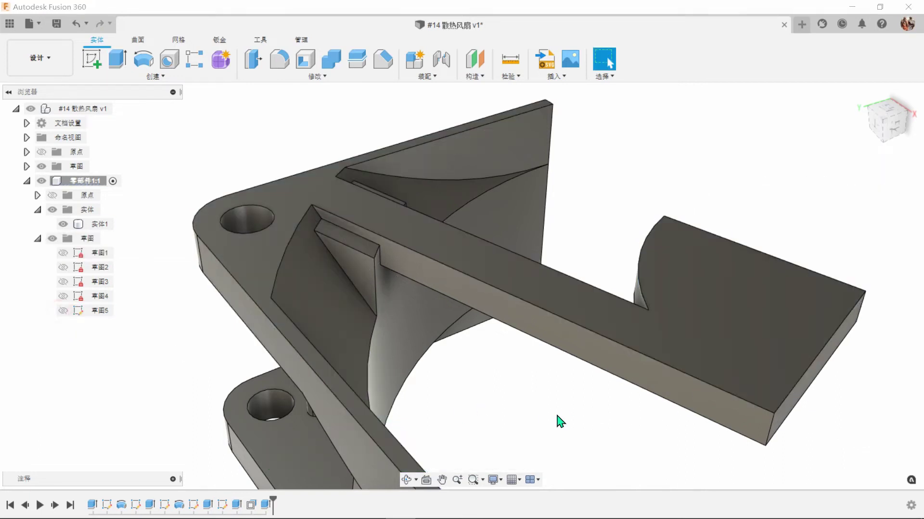
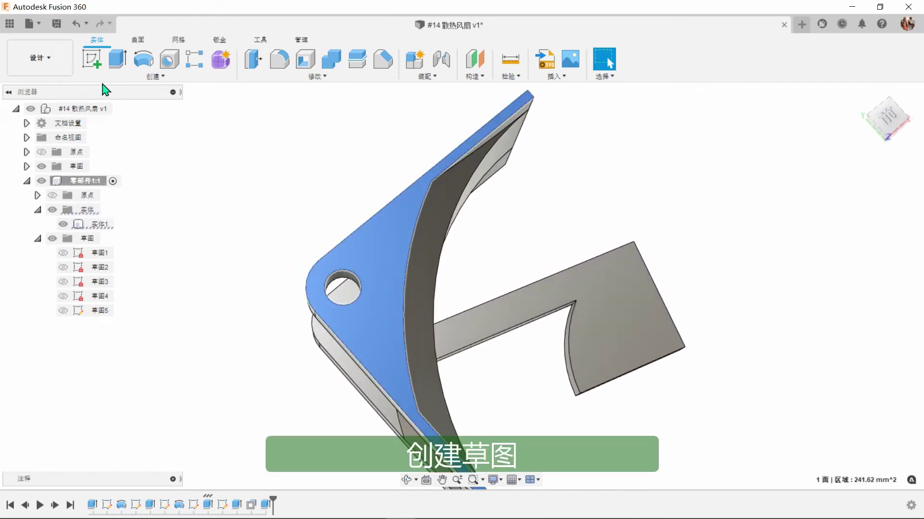
Step: Create a sketch on the corner plate's face and project its two straight outer edges, rounded corner, inner arc and hole edge
click(91, 58)
scroll(551, 274, up, 5)
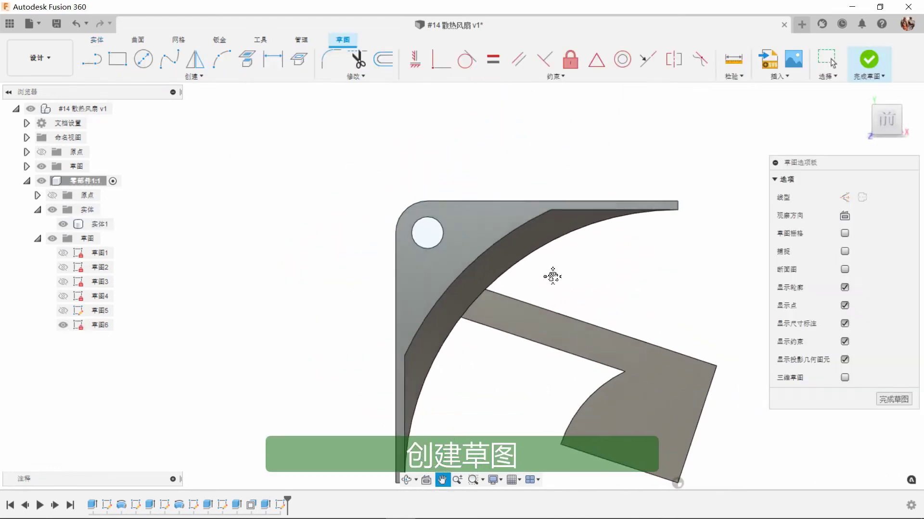
scroll(423, 181, down, 1)
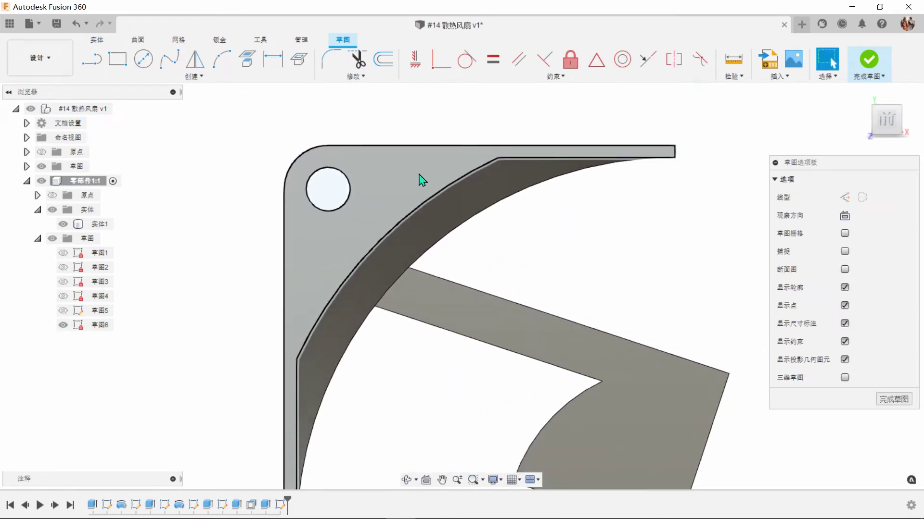
click(253, 68)
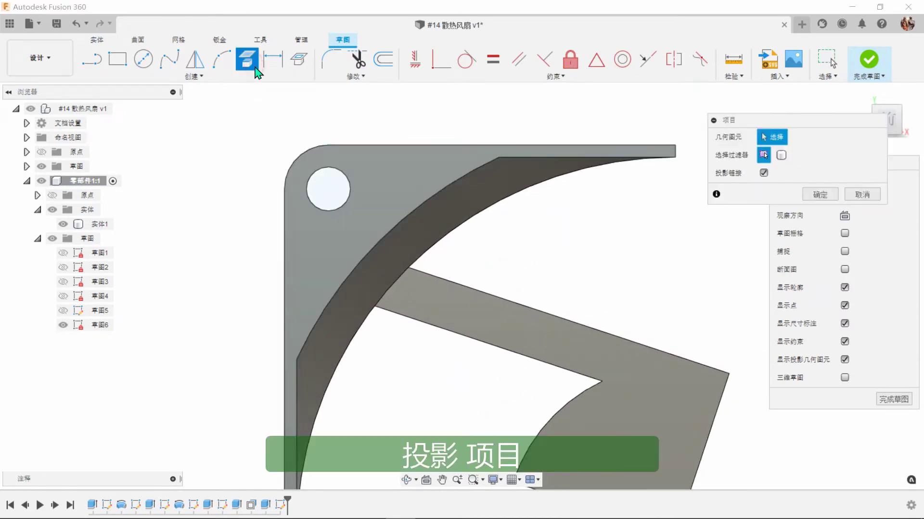
click(390, 147)
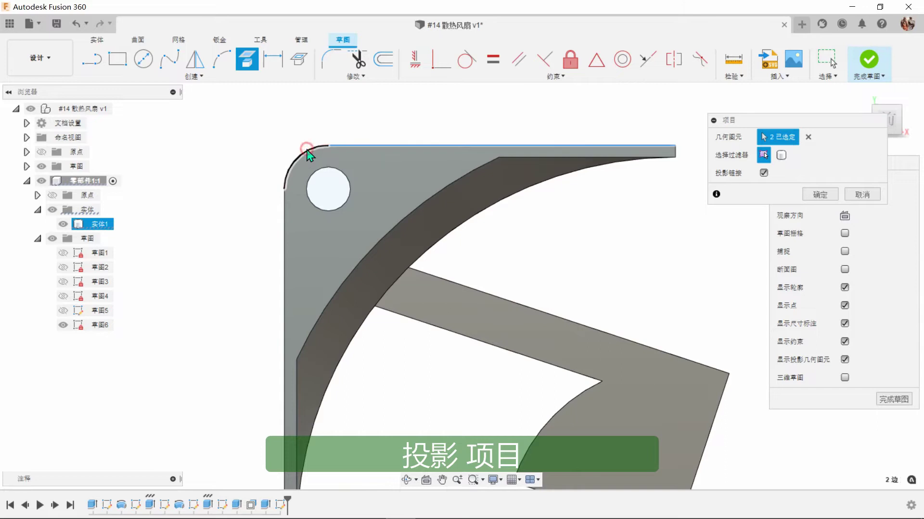
click(284, 254)
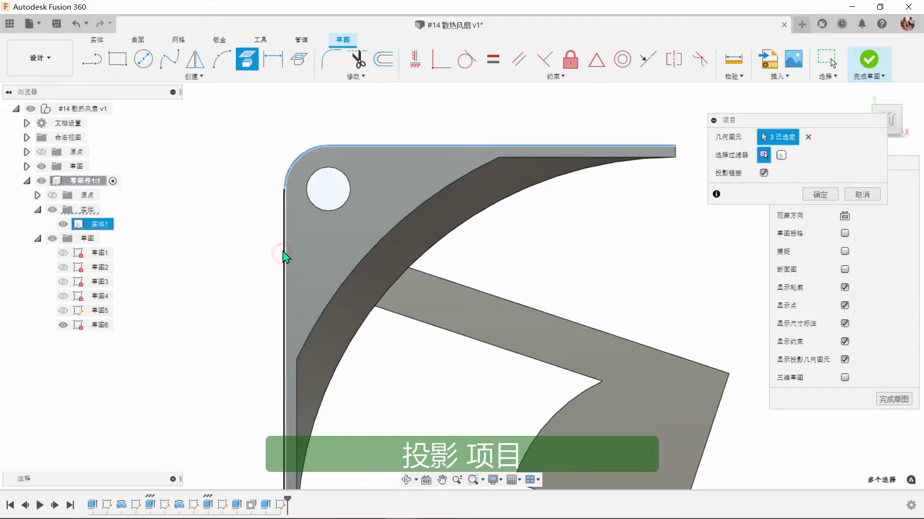
click(380, 244)
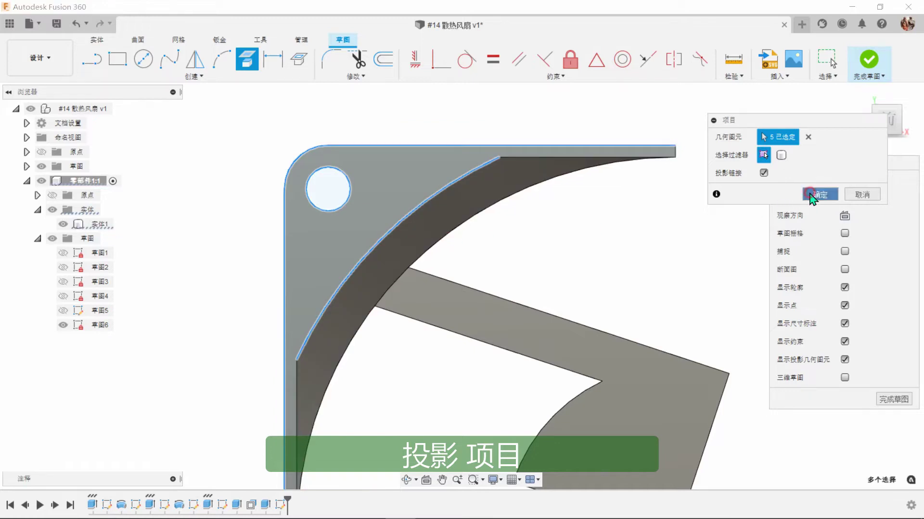
click(813, 195)
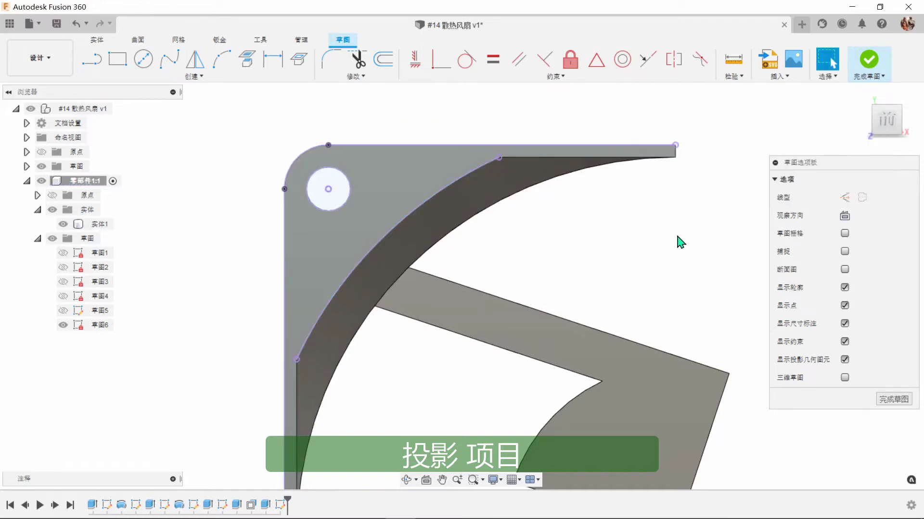
Step: Offset the projected outer edges and rounded corner 1.5 mm inward, with chain selection turned off
click(388, 61)
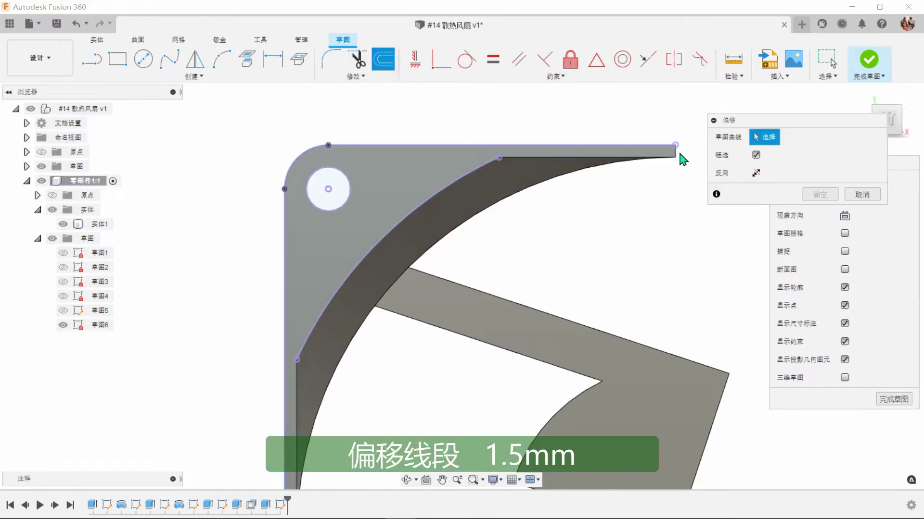
click(543, 146)
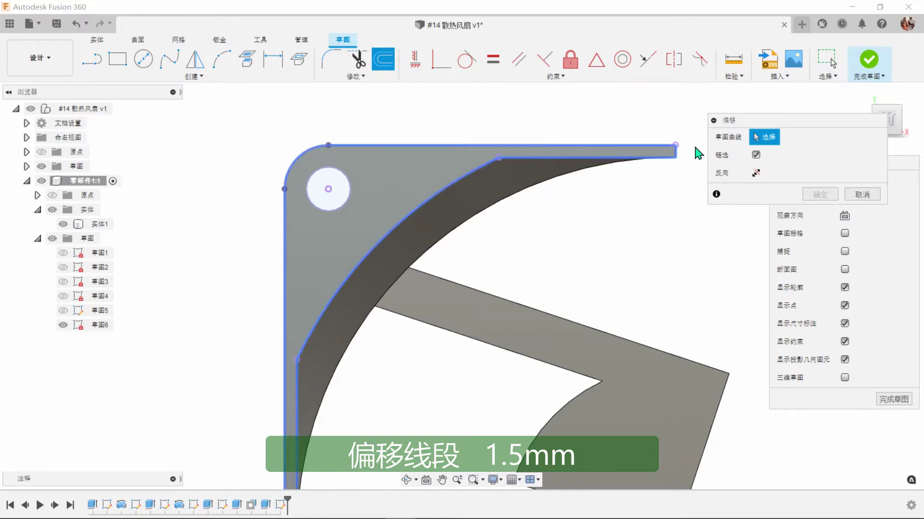
click(431, 145)
click(308, 155)
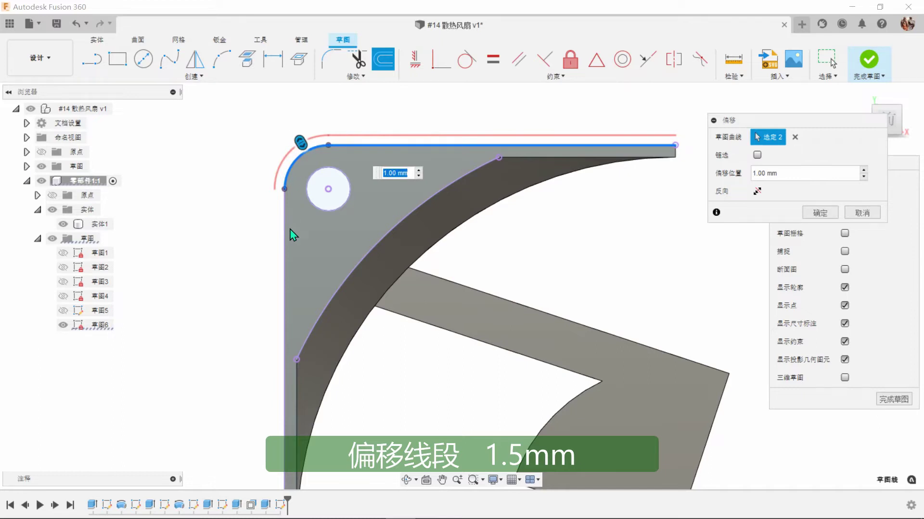
click(285, 246)
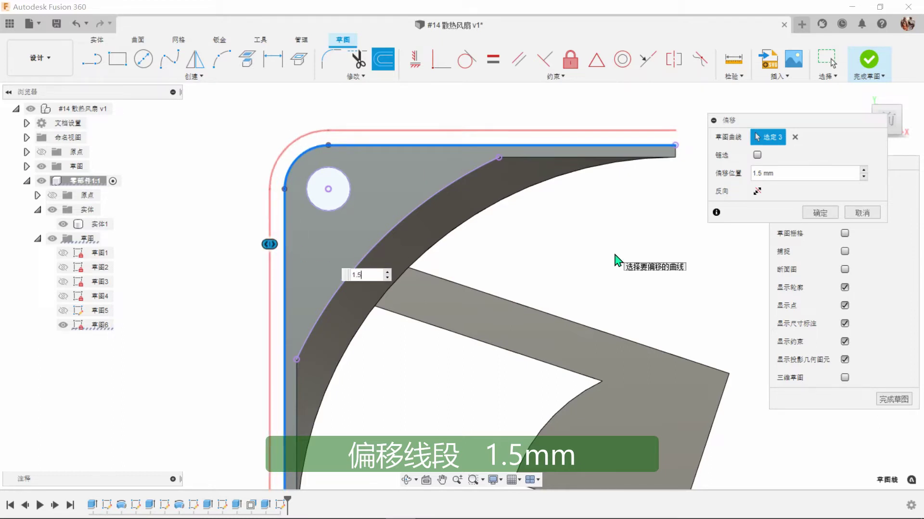
click(757, 193)
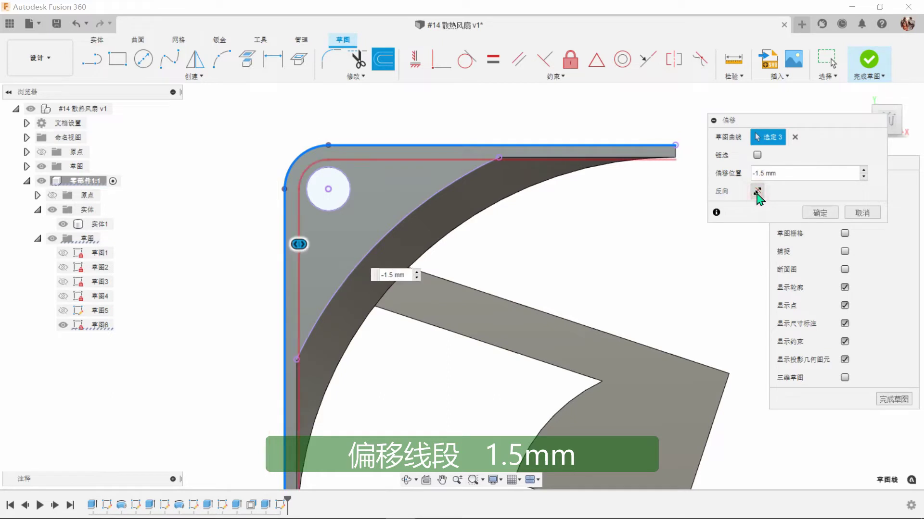
click(820, 214)
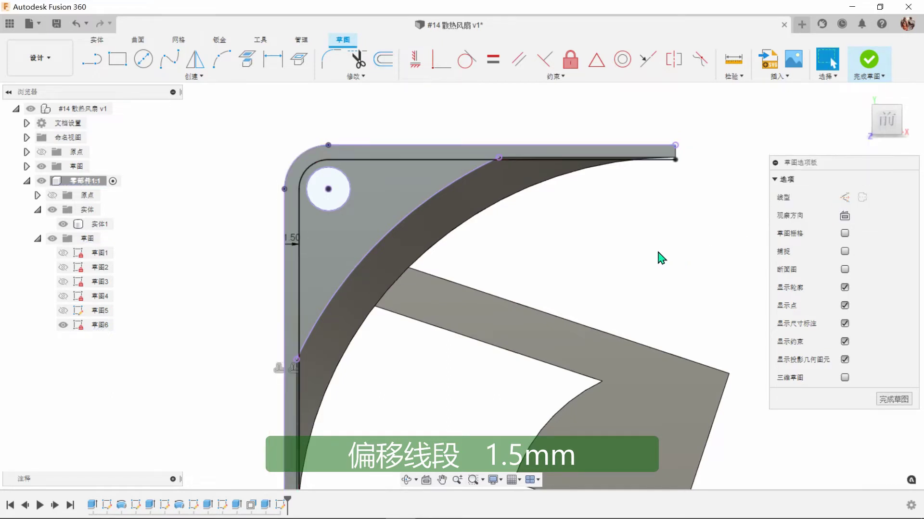
Step: Offset the projected hole circle 1.5 mm outward
click(388, 59)
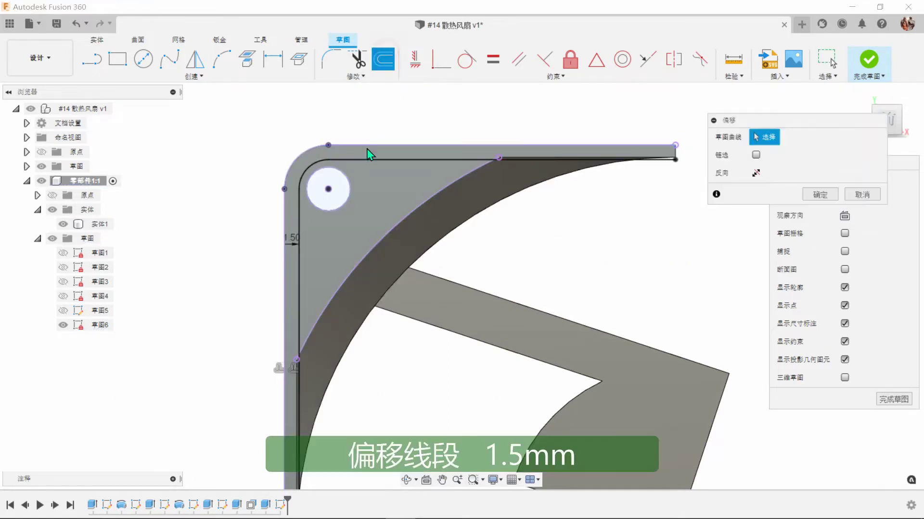
click(351, 195)
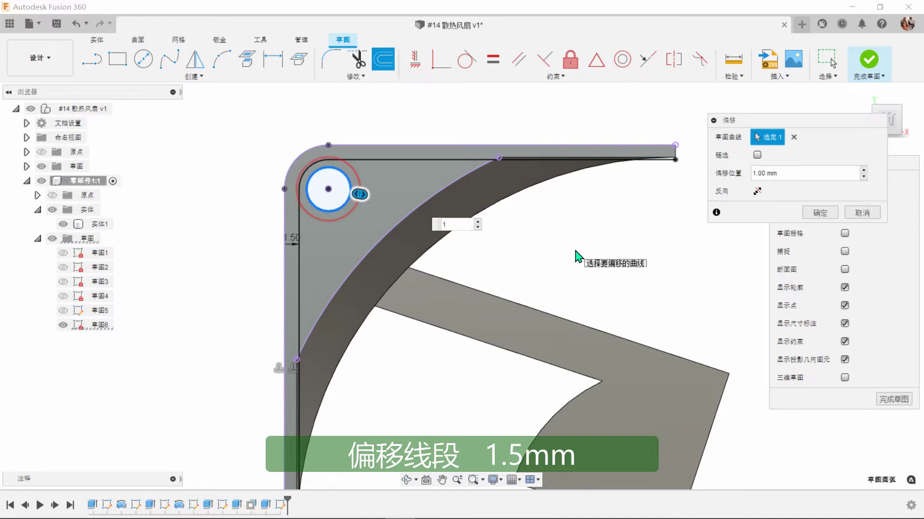
text(1.5)
key(Return)
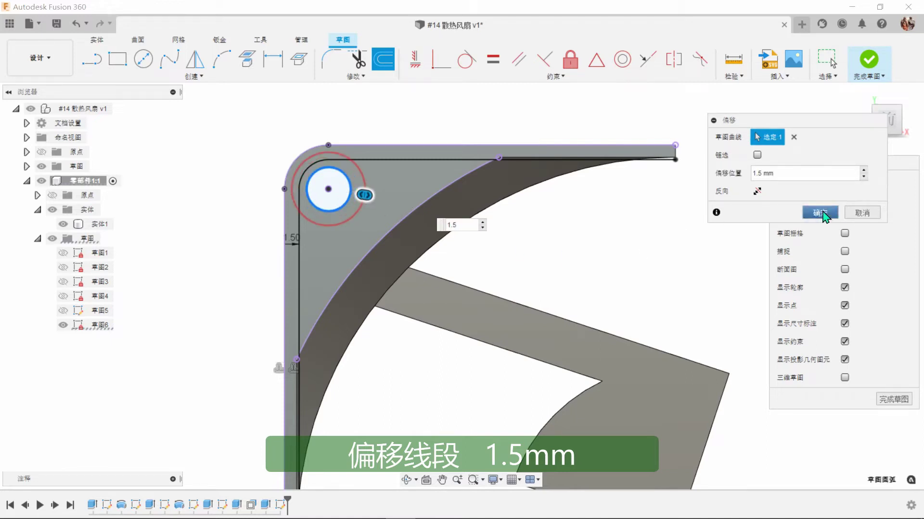
click(820, 213)
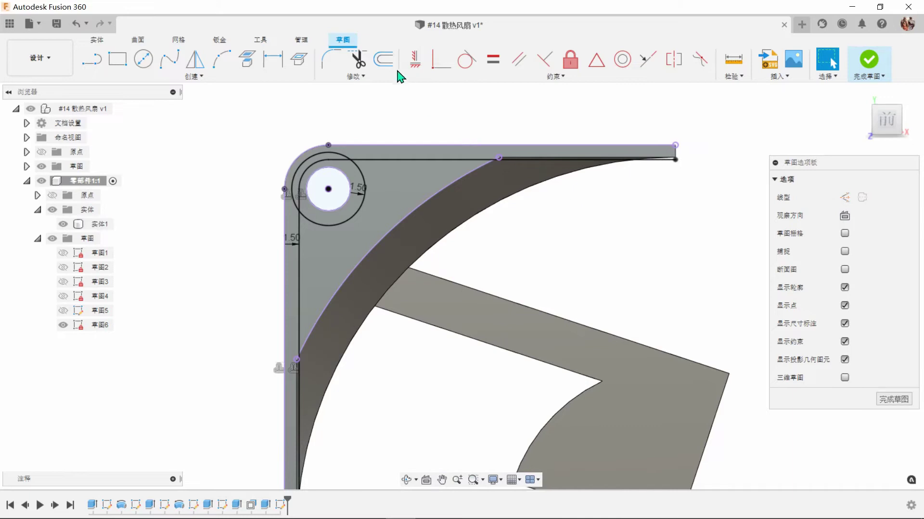
Step: Offset the projected inner arc 1.25 mm toward the screw hole
click(385, 59)
click(417, 203)
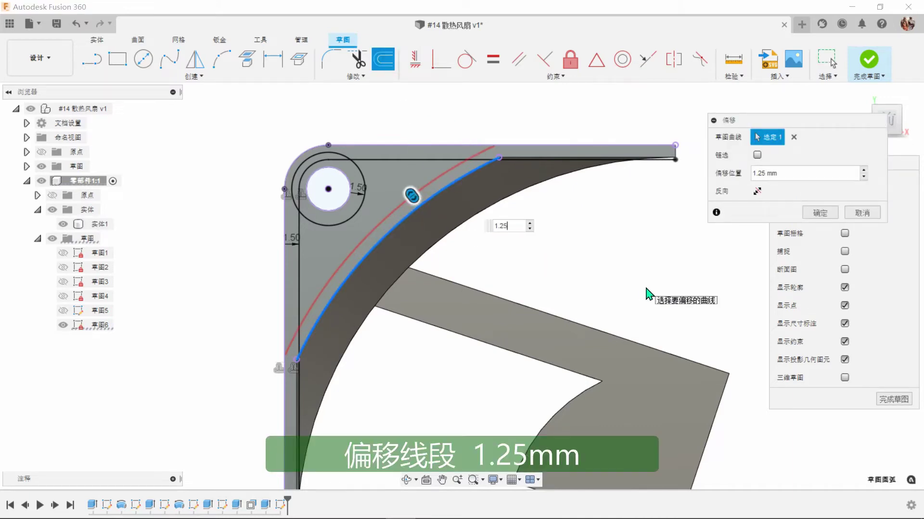
key(Return)
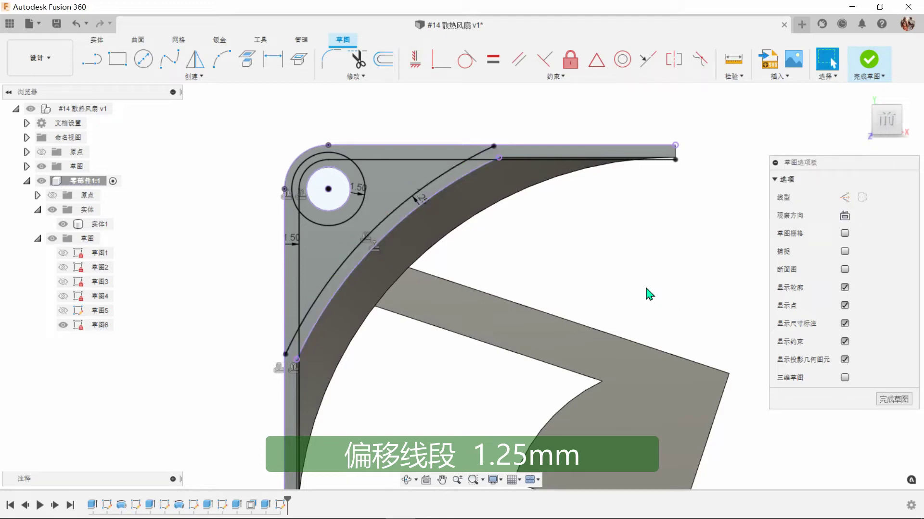
Step: Finish the sketch and cut the region between the offset outlines 0.75 mm deep into the corner plate
shift+middle_drag(655, 277, 651, 265)
click(867, 59)
scroll(831, 202, up, 3)
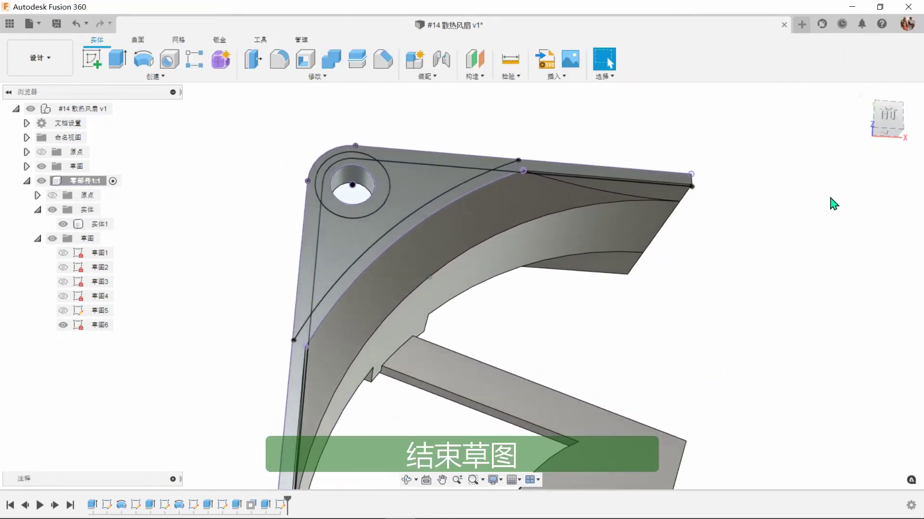
click(118, 60)
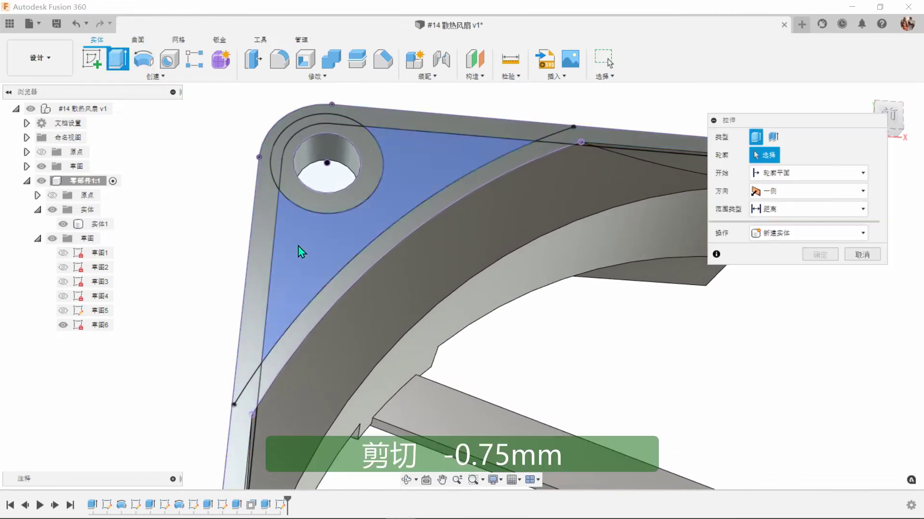
click(312, 250)
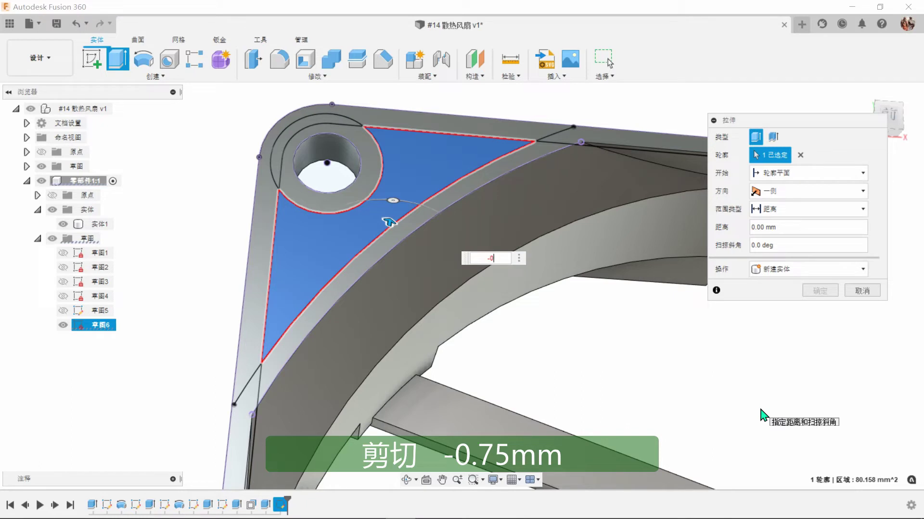
text(-0.75)
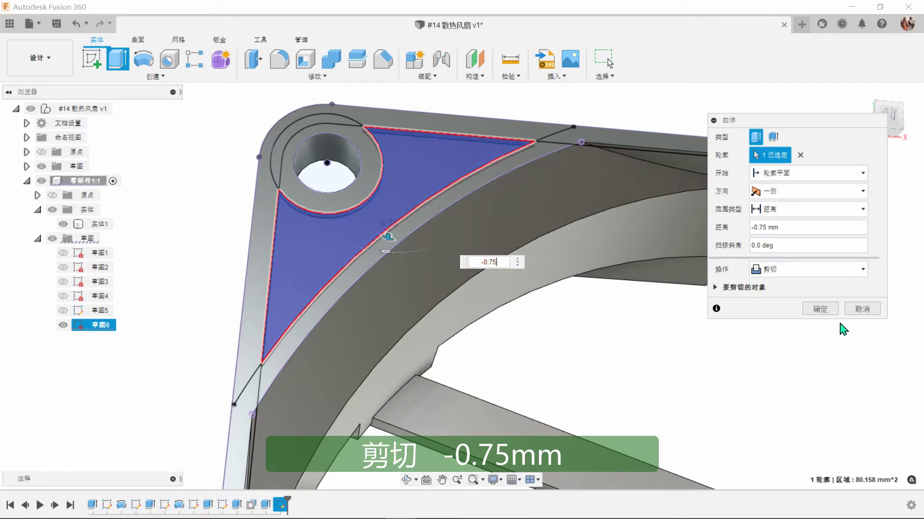
click(820, 309)
shift+middle_drag(821, 310, 735, 361)
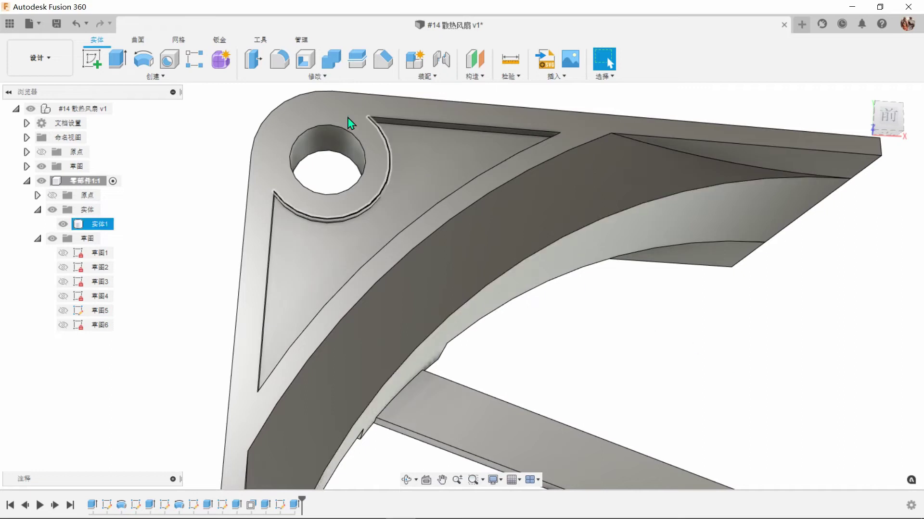
Step: Fillet the four corner edges of the corner plate's recessed pocket with a 0.75 mm radius
click(279, 59)
shift+middle_drag(282, 158, 283, 196)
scroll(282, 197, up, 5)
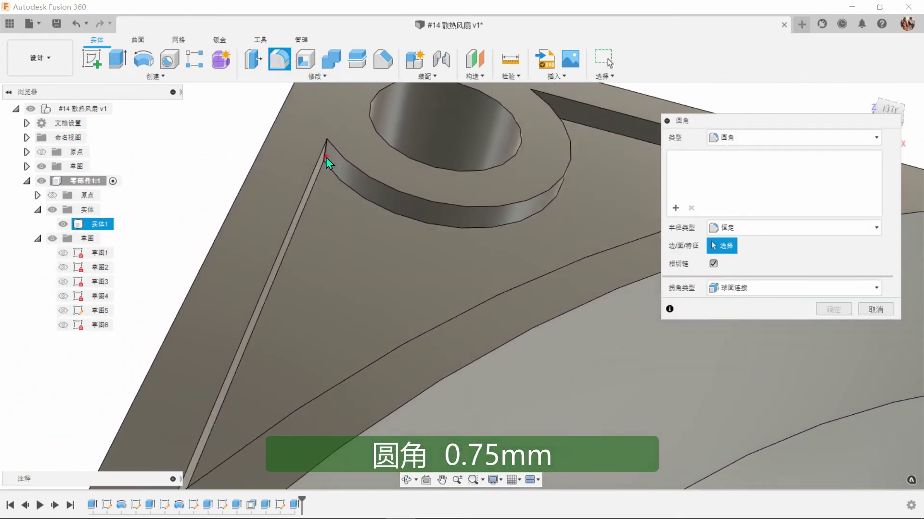
click(325, 158)
scroll(553, 163, down, 3)
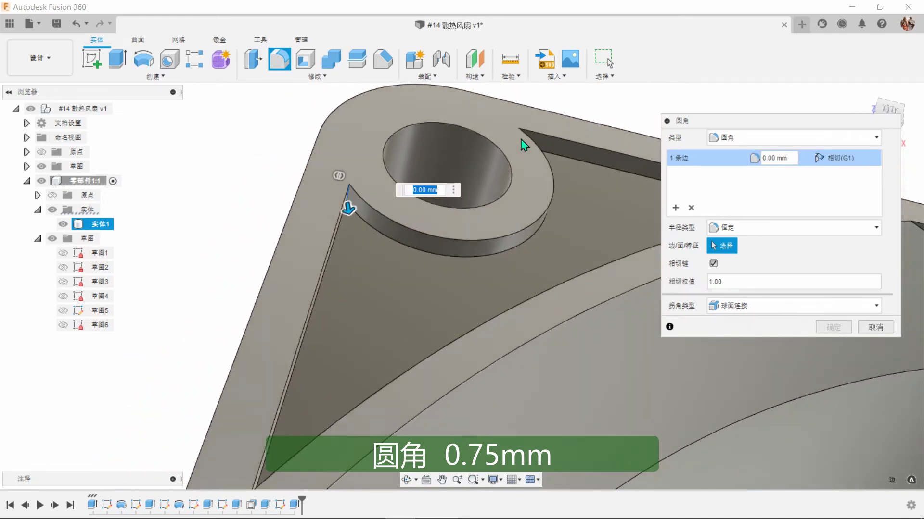
click(519, 140)
middle_drag(322, 384, 331, 344)
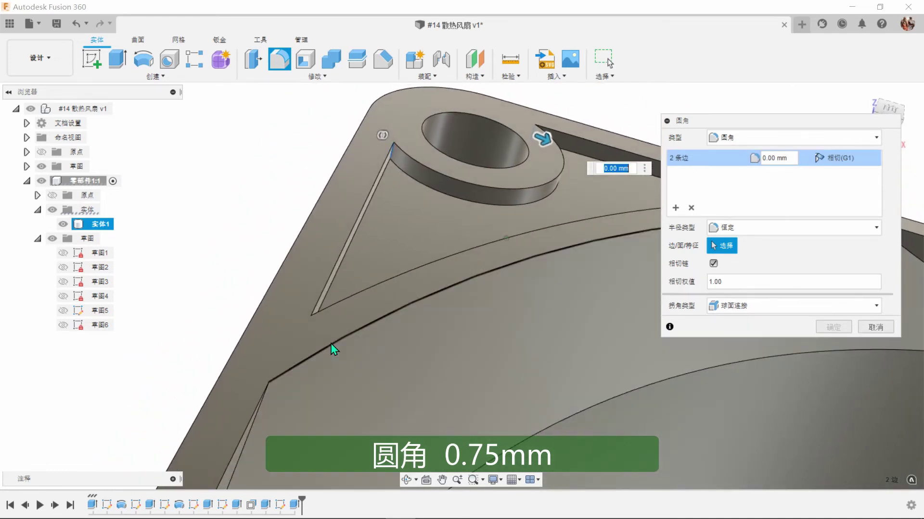
click(309, 323)
shift+middle_drag(452, 343, 624, 204)
click(624, 204)
scroll(625, 216, down, 2)
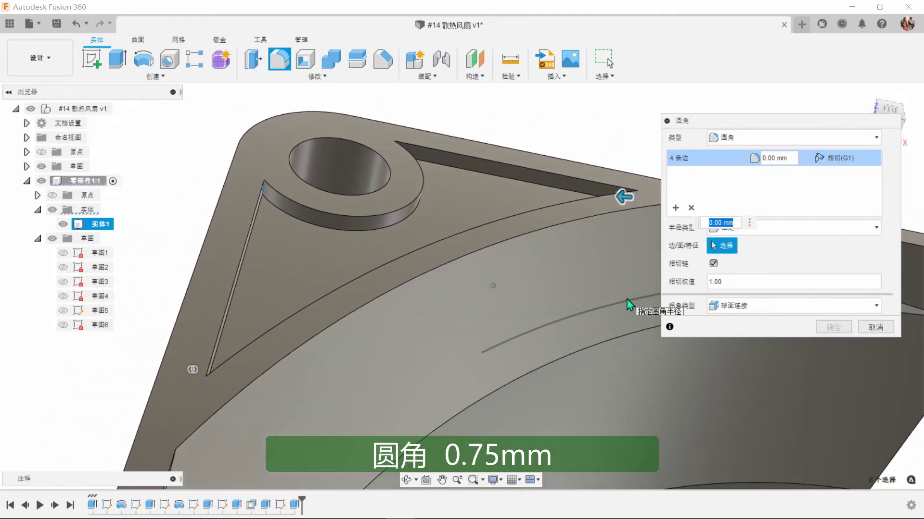
key(Return)
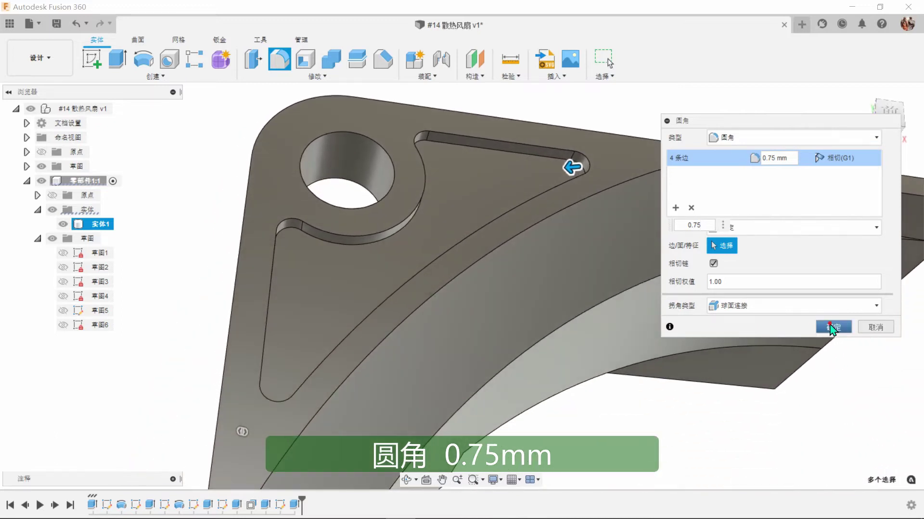
click(832, 327)
Step: Circular-pattern the quarter housing body around the Z axis over a full circle with a quantity of 4
key(shift+F6)
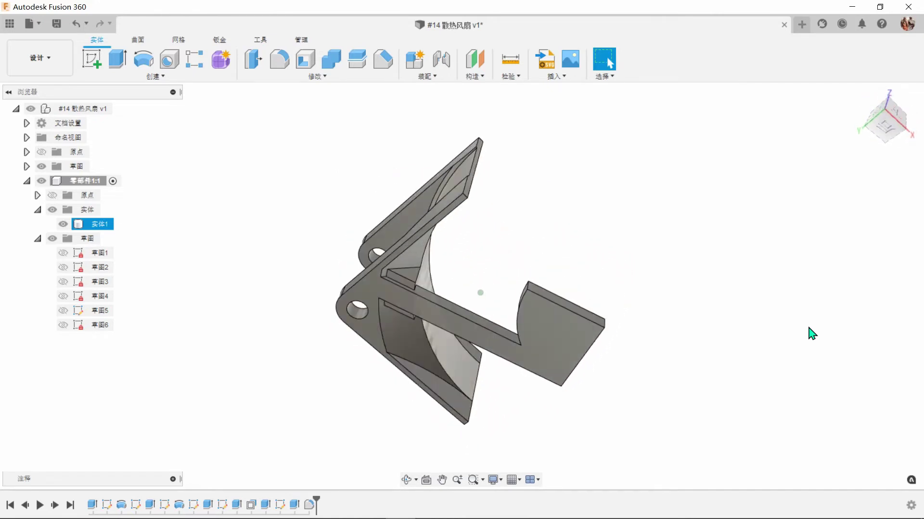
click(494, 226)
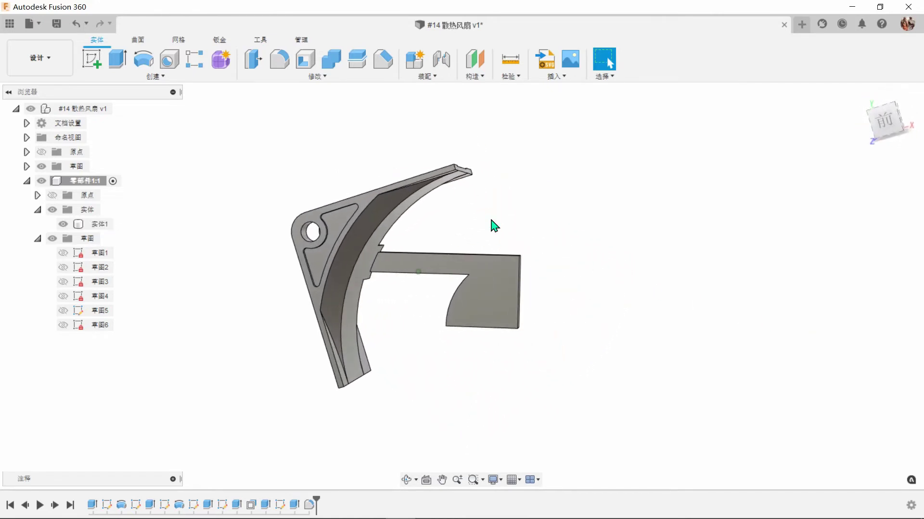
click(154, 77)
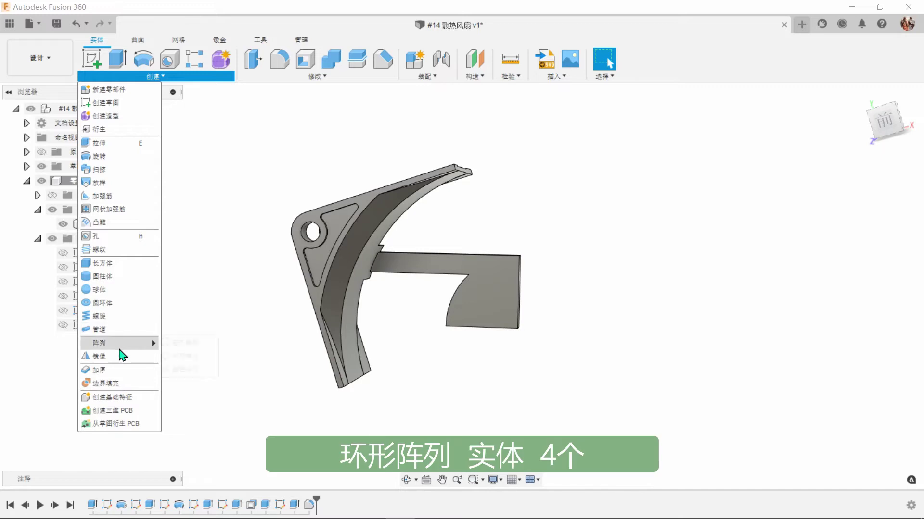
mouse_move(140, 343)
click(185, 356)
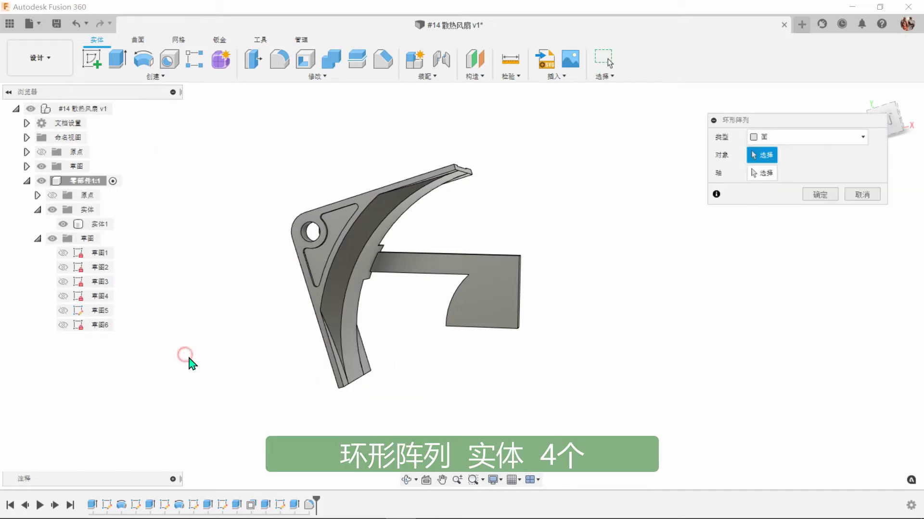
click(812, 140)
click(770, 168)
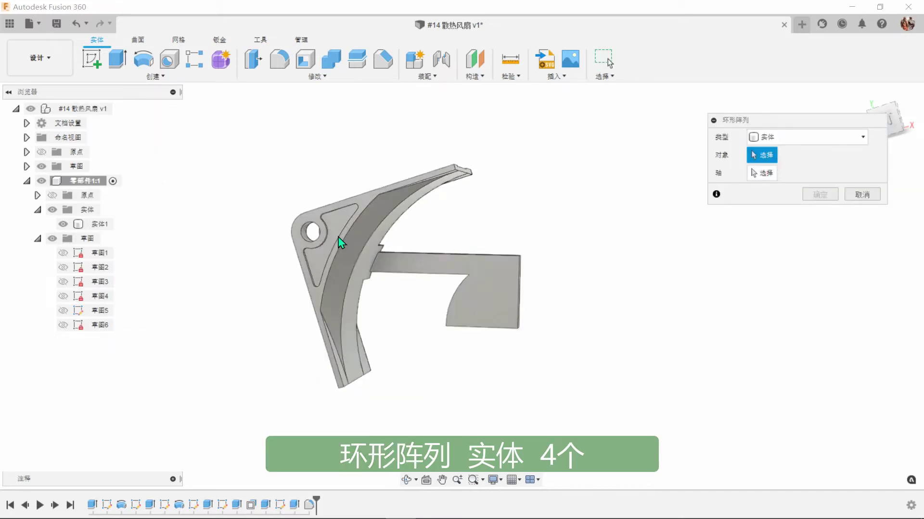
click(98, 225)
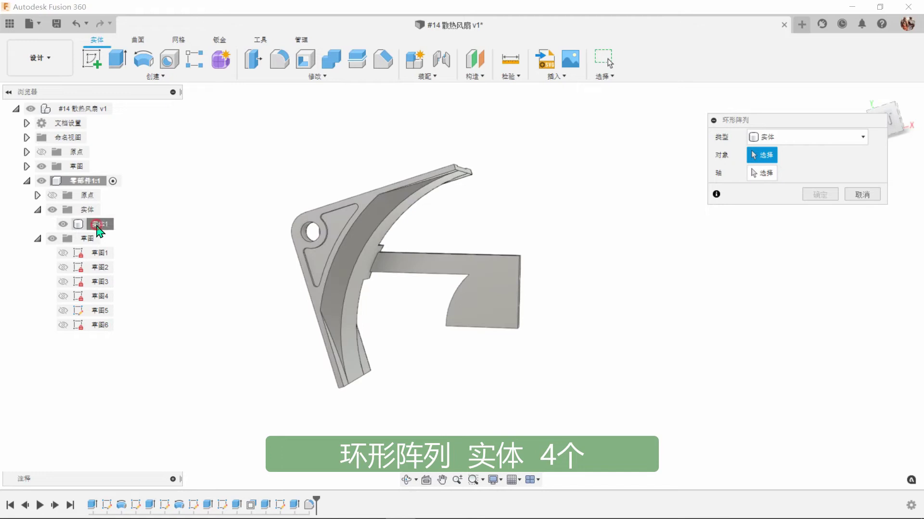
click(764, 174)
shift+middle_drag(674, 316, 526, 368)
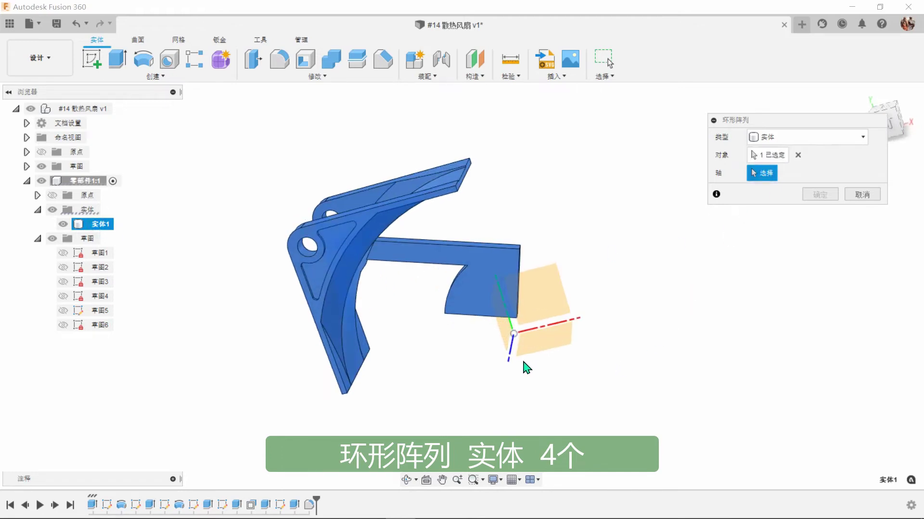
click(510, 363)
shift+middle_drag(773, 377, 824, 265)
click(864, 225)
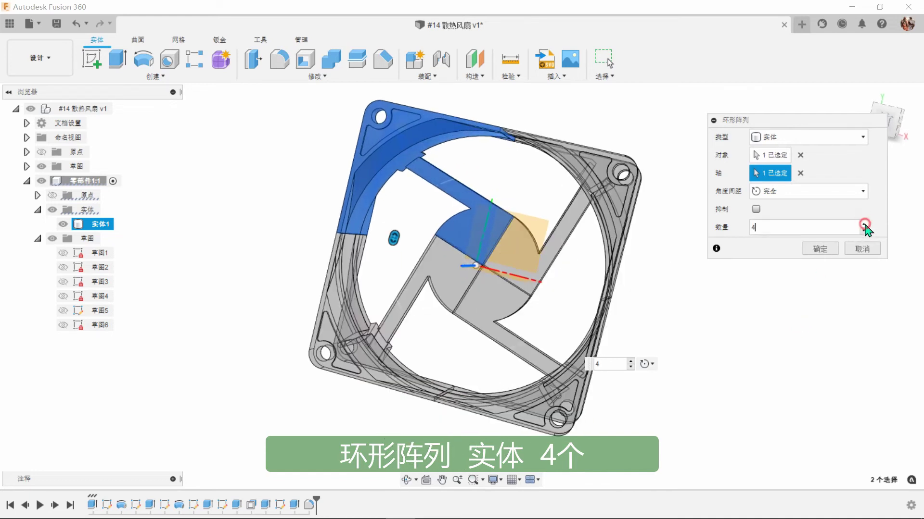
shift+middle_drag(864, 231, 823, 250)
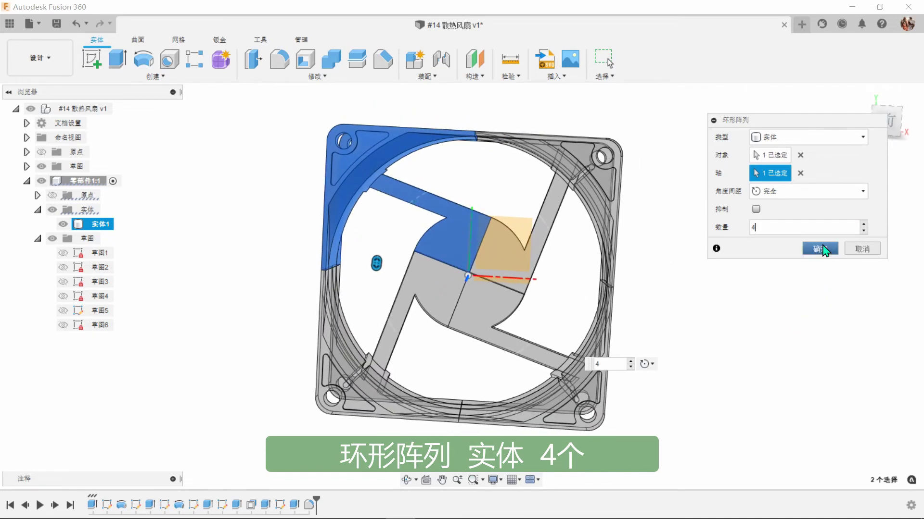
click(823, 249)
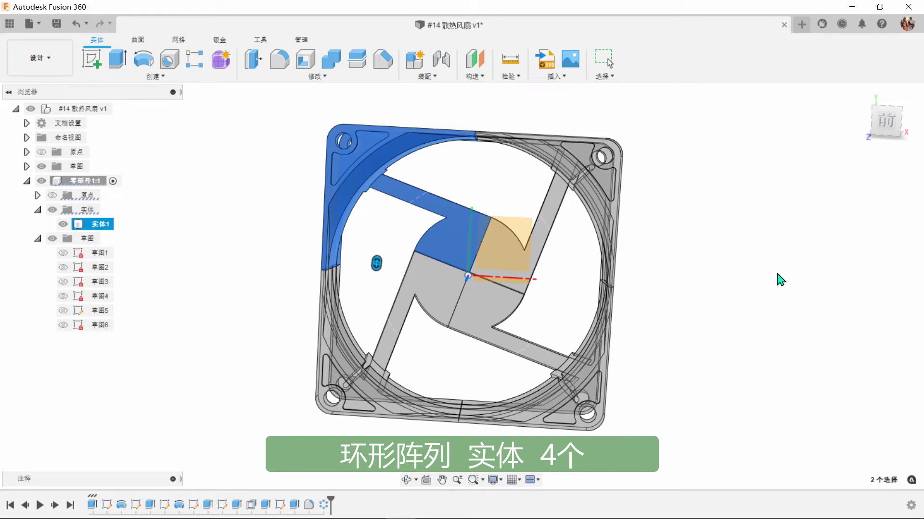
Step: Combine the four quarter bodies into one with Join, using the original quarter as the target and the three copies as tools
shift+middle_drag(777, 274, 779, 280)
click(331, 60)
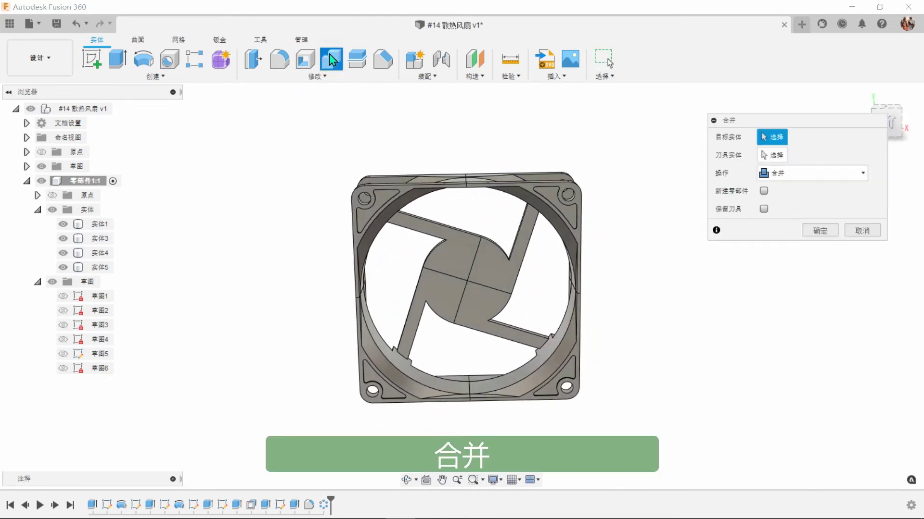
click(94, 224)
click(96, 238)
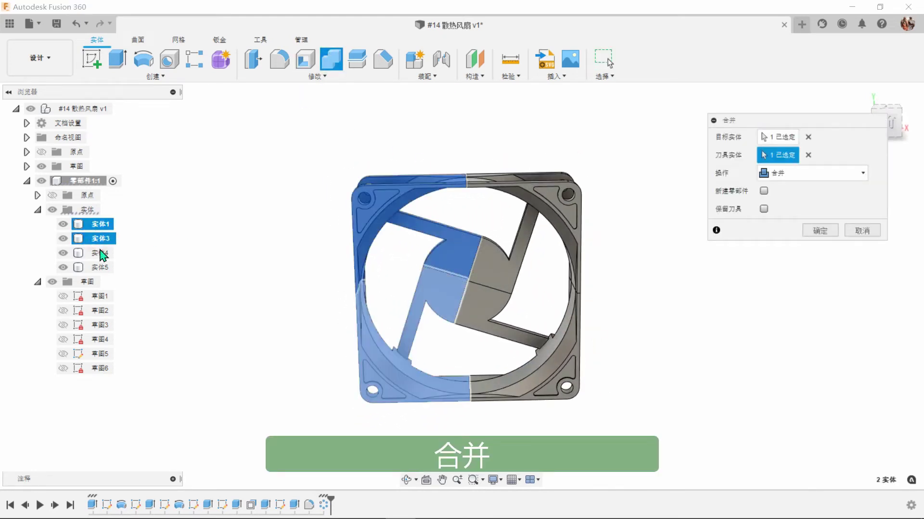
click(98, 253)
click(105, 267)
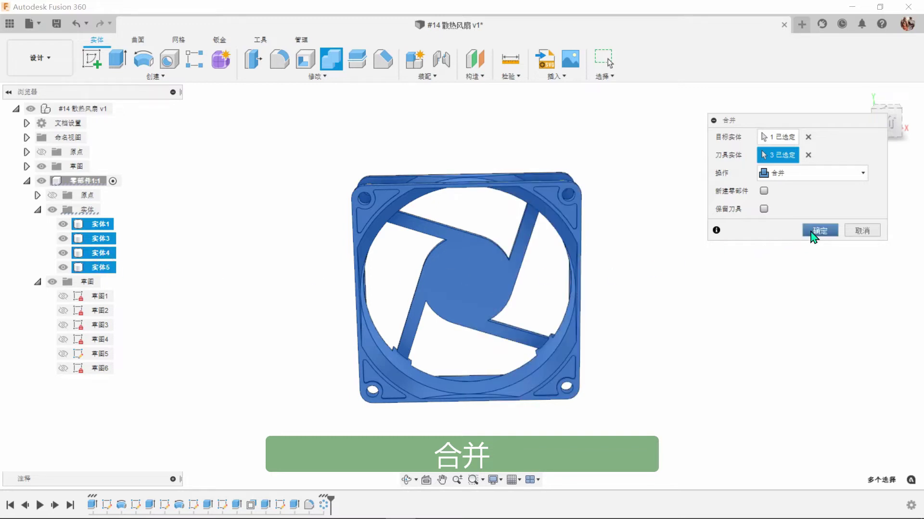
click(813, 232)
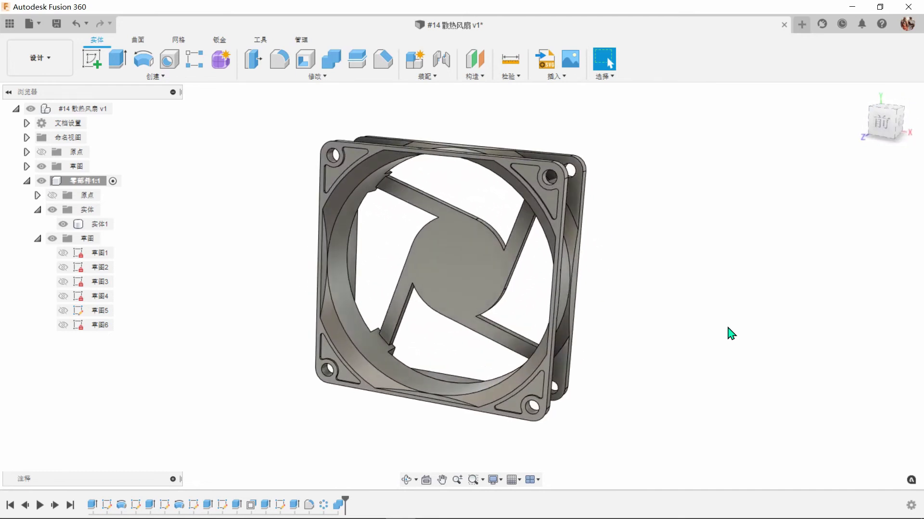
Step: Fillet all faces and edges of the housing by 0.25 mm, with the corner type set to Setback (过渡)
click(279, 62)
drag(237, 116, 582, 430)
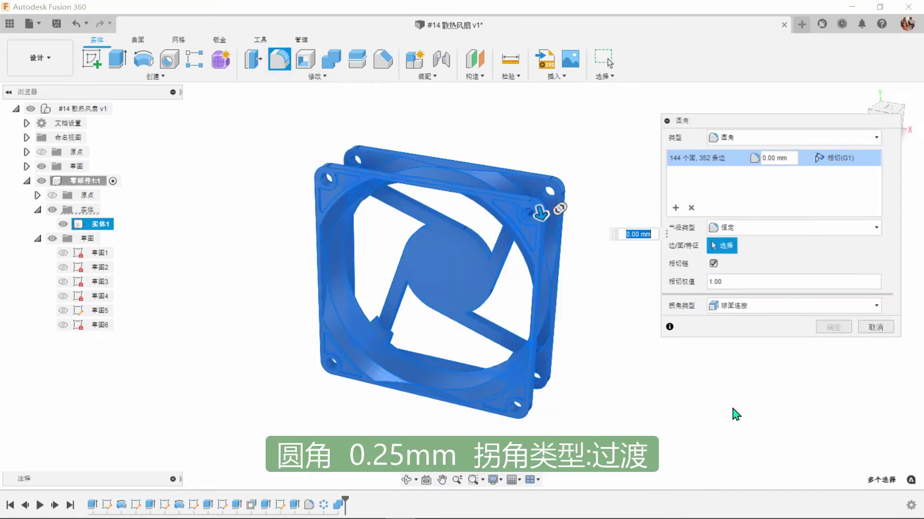
click(873, 308)
click(743, 339)
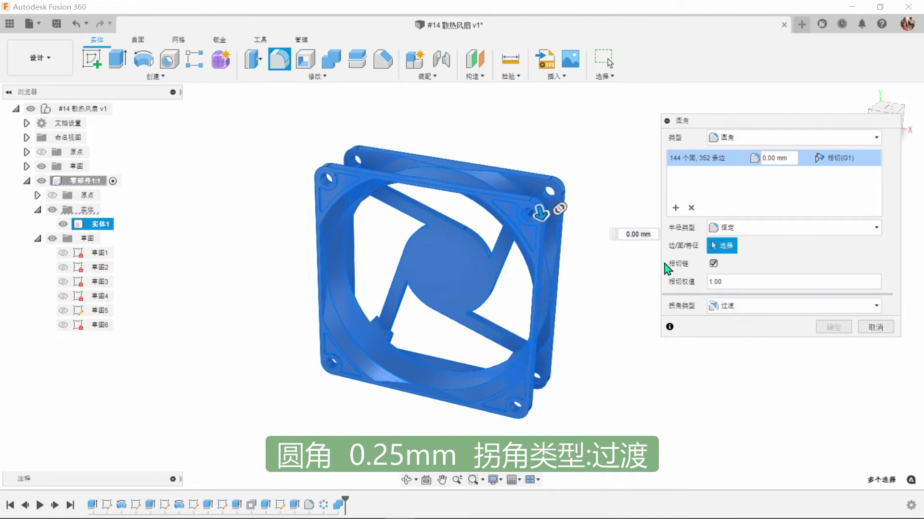
click(654, 234)
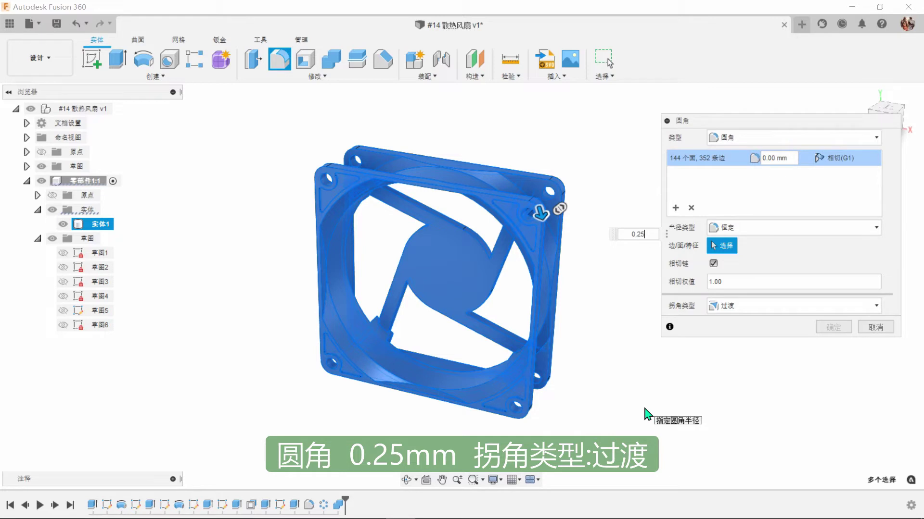
click(833, 329)
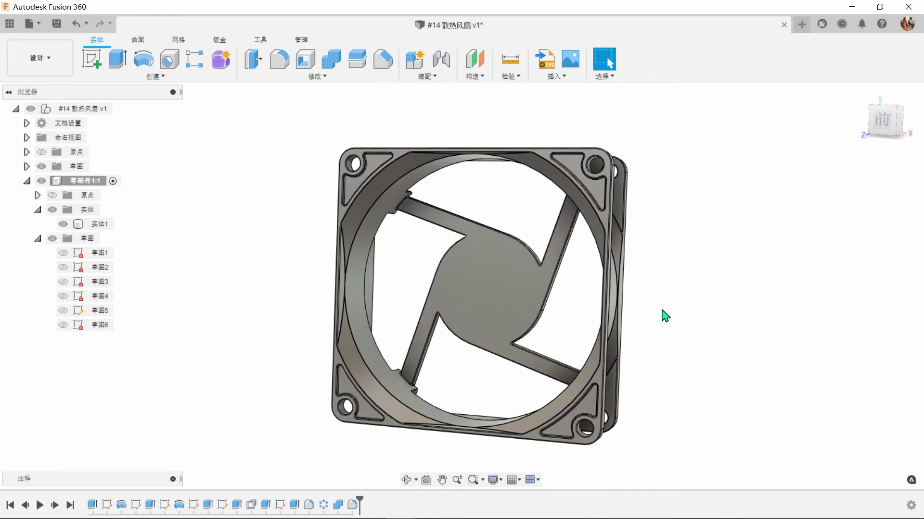
Step: Create a sketch on the central hub's front face and draw a center-diameter circle about 29 mm across, centred on the origin
click(491, 286)
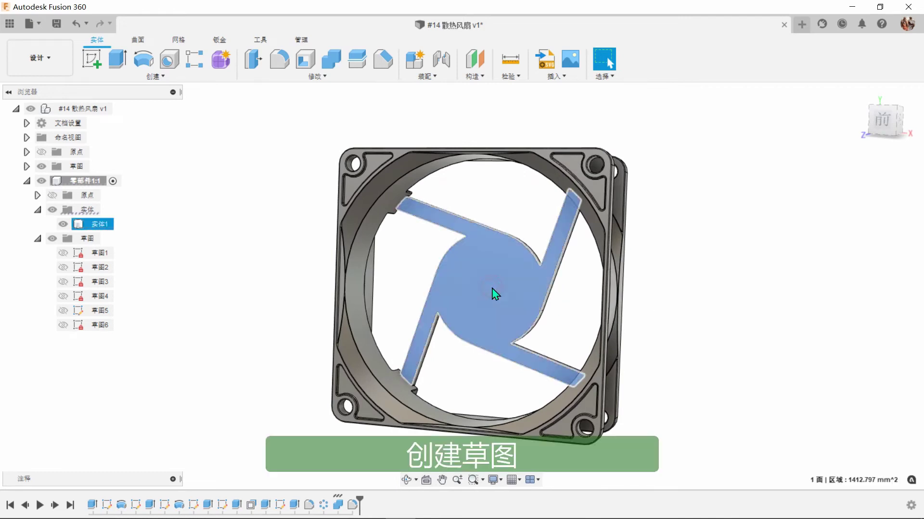
click(95, 61)
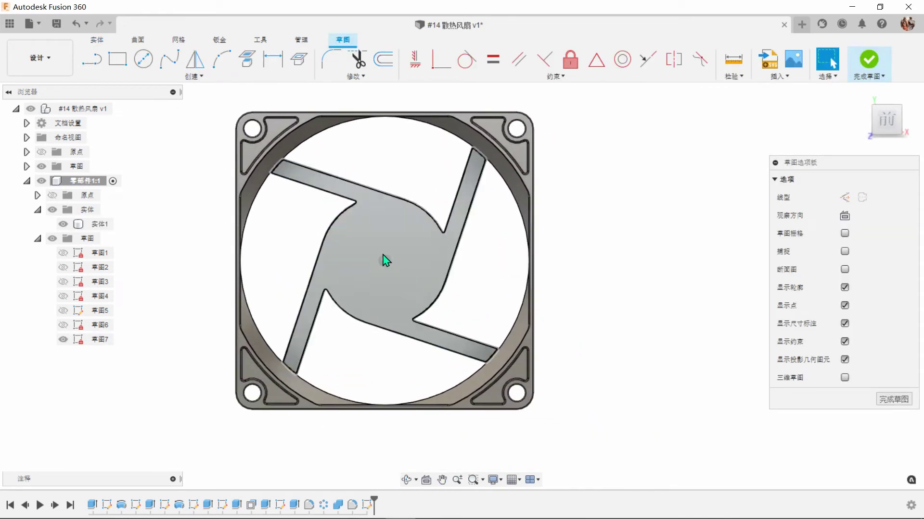
scroll(385, 260, up, 3)
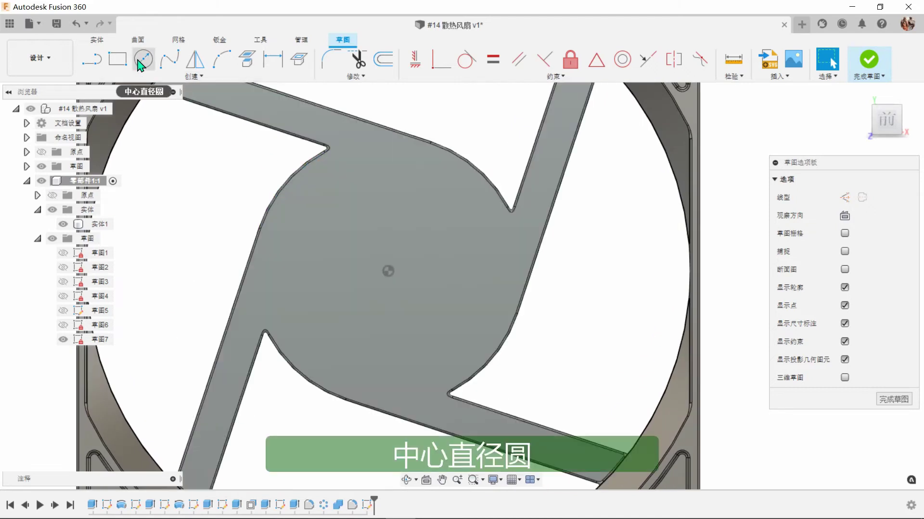
click(142, 59)
click(388, 271)
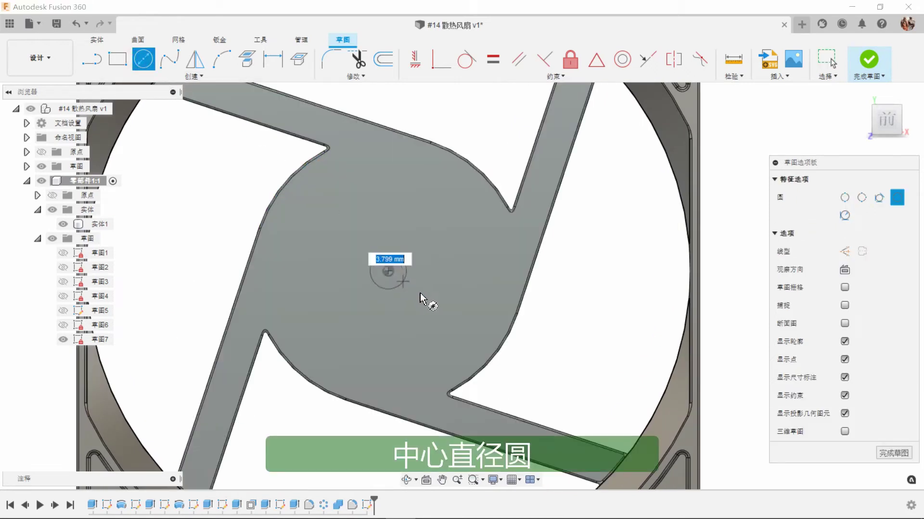
click(473, 346)
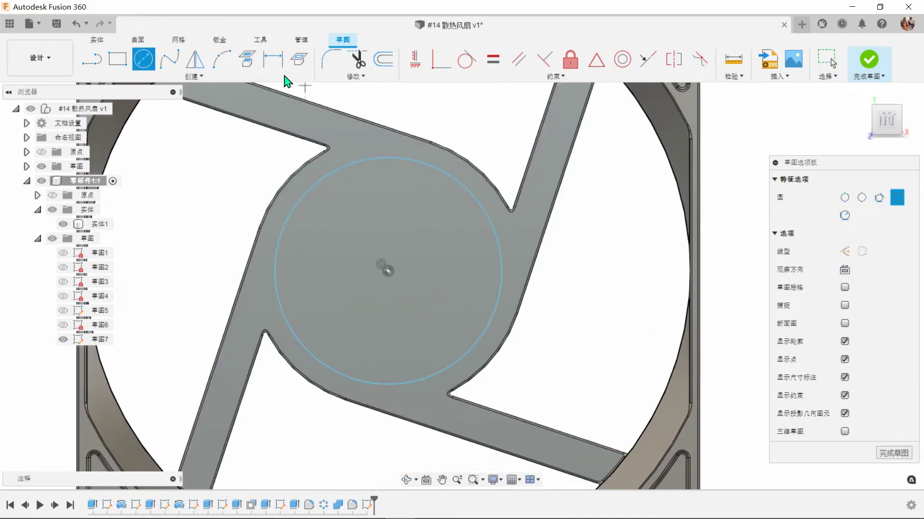
Step: Dimension the gap between the sketch circle and the hub's outer arc edge to 1.5 mm
click(272, 59)
scroll(268, 128, up, 2)
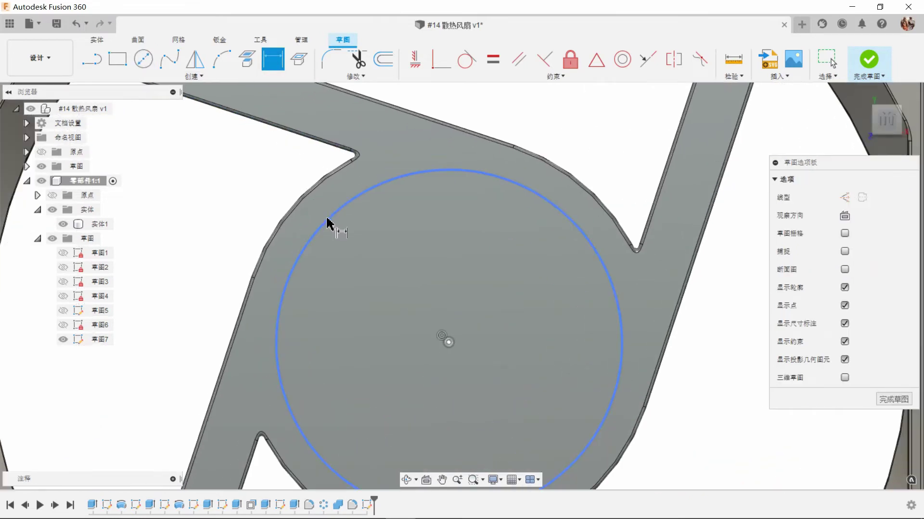
click(327, 223)
scroll(310, 197, up, 2)
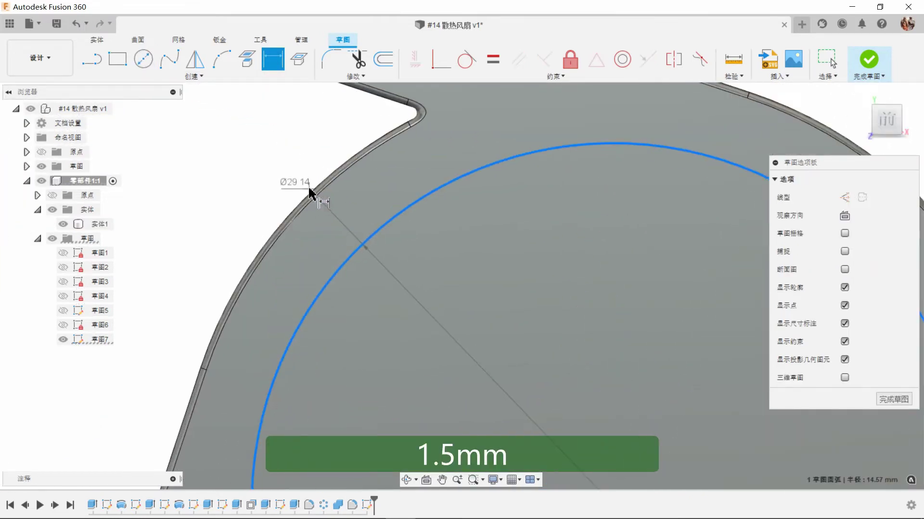
key(Escape)
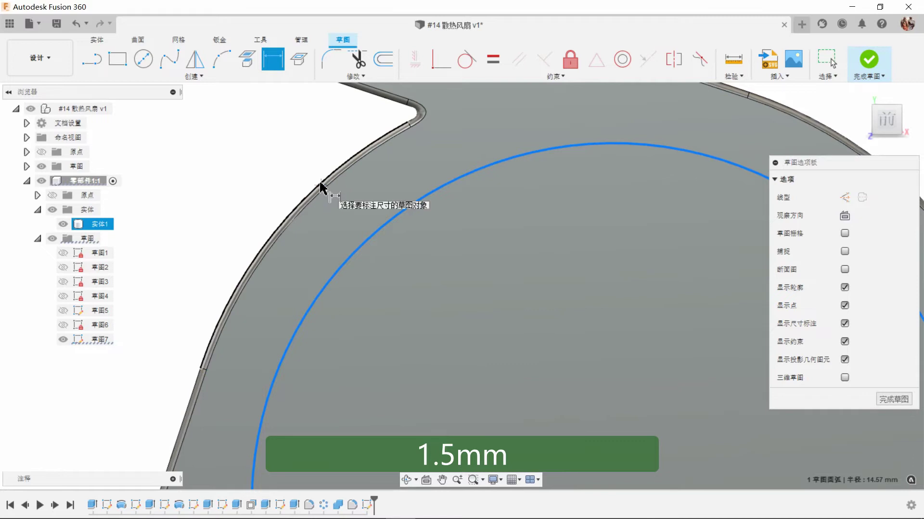
click(321, 187)
click(260, 165)
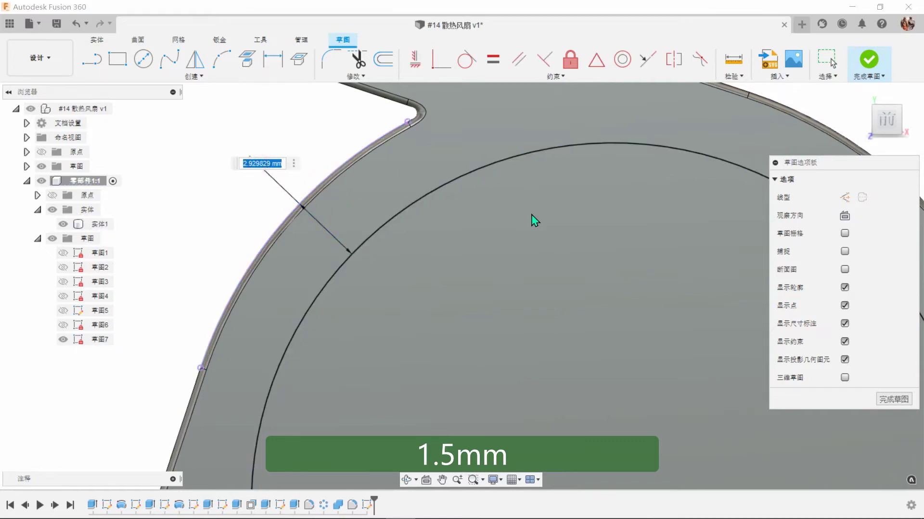
key(Return)
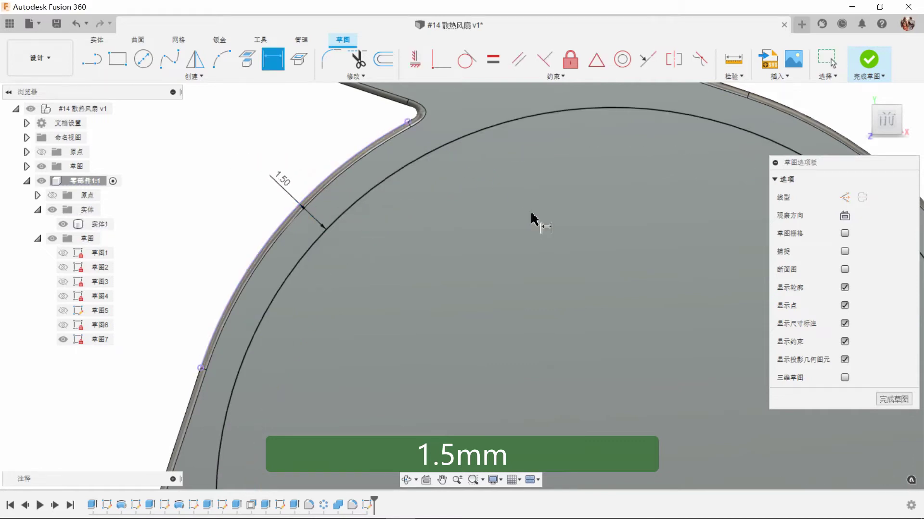
Step: Draw a three-point rectangle about 2.7 mm wide, running from the circle's lower edge along the lower-right arm
scroll(286, 161, down, 5)
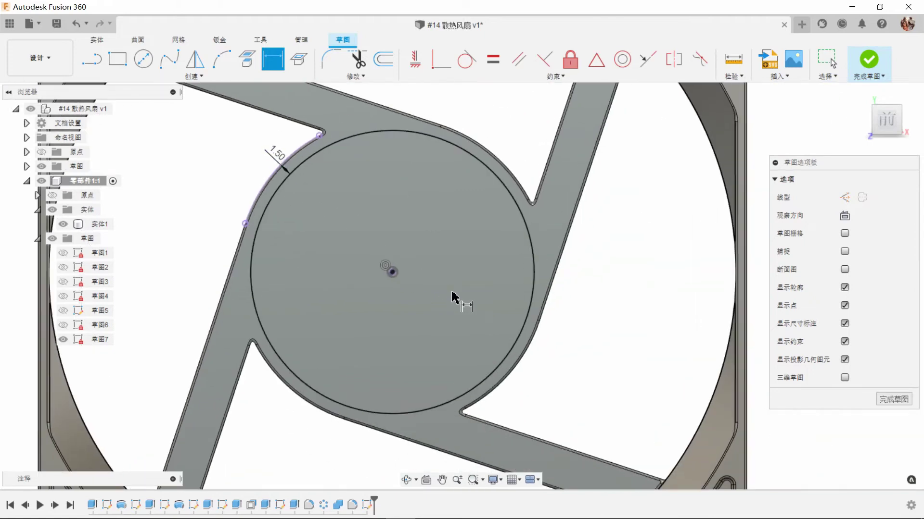
click(119, 67)
click(862, 197)
scroll(407, 456, up, 2)
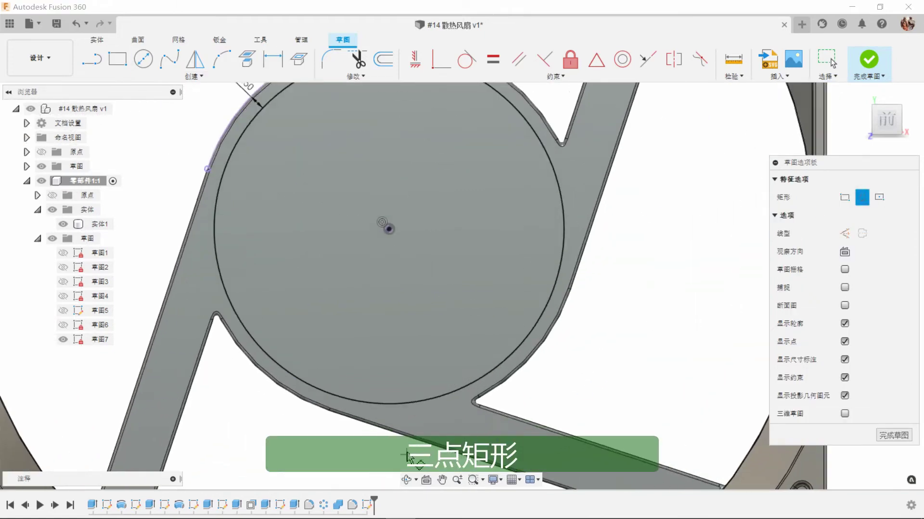
scroll(407, 456, up, 2)
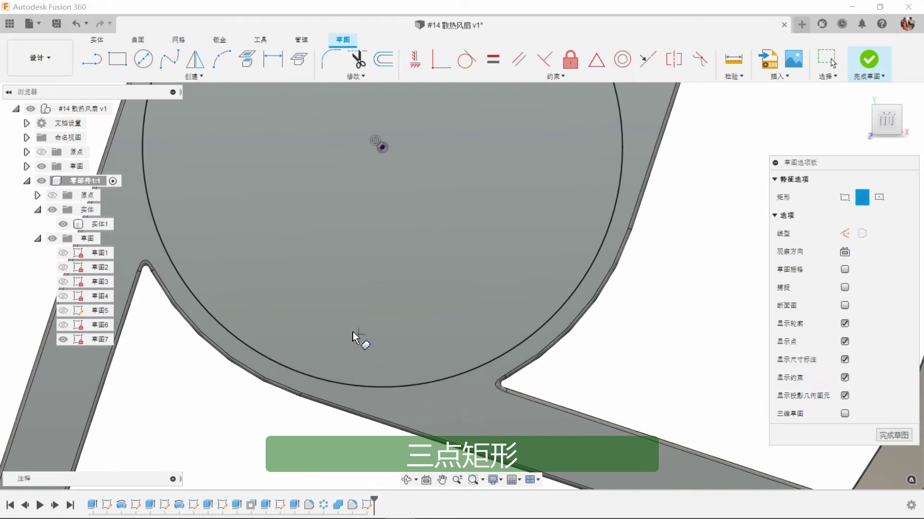
click(354, 357)
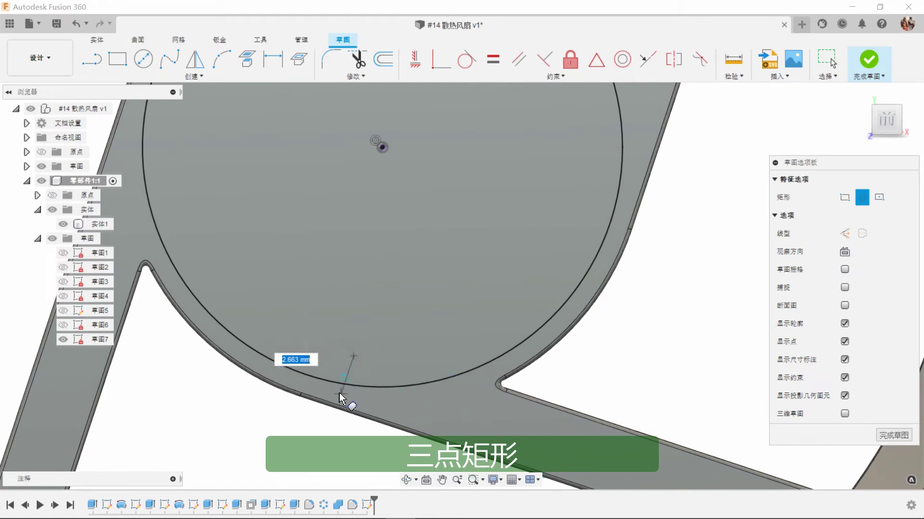
click(341, 394)
click(593, 455)
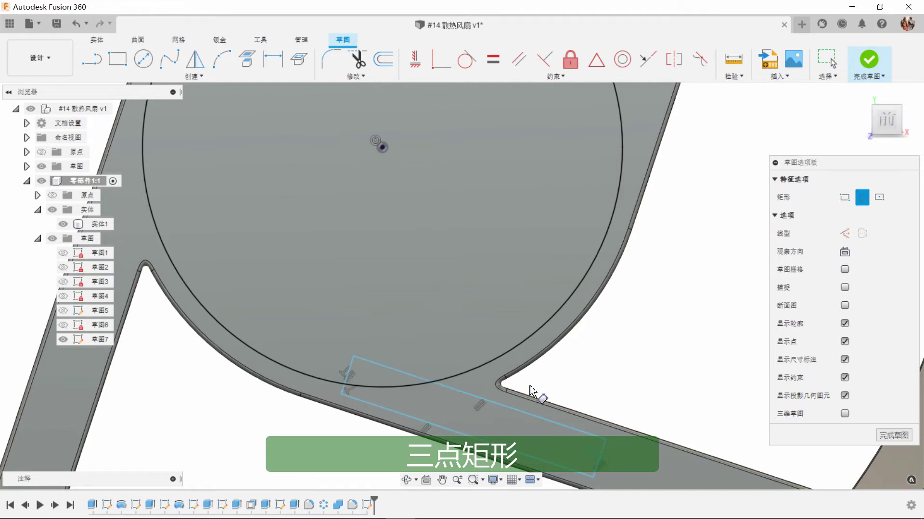
scroll(525, 409, down, 2)
scroll(524, 425, up, 4)
scroll(517, 409, up, 1)
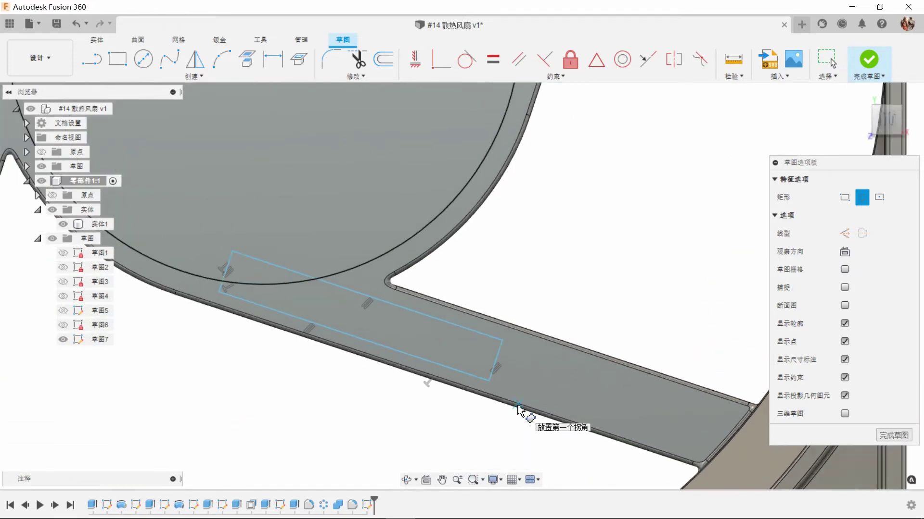
right_click(602, 287)
click(637, 291)
Step: Constrain the rectangle's lower inner corner coincident to the circle and make its lower long edge tangent to the circle
click(440, 59)
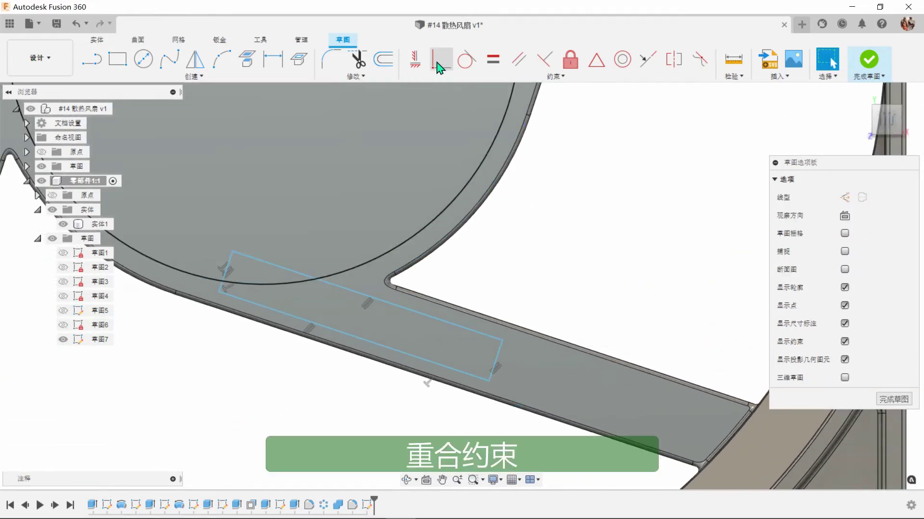
click(218, 291)
click(217, 284)
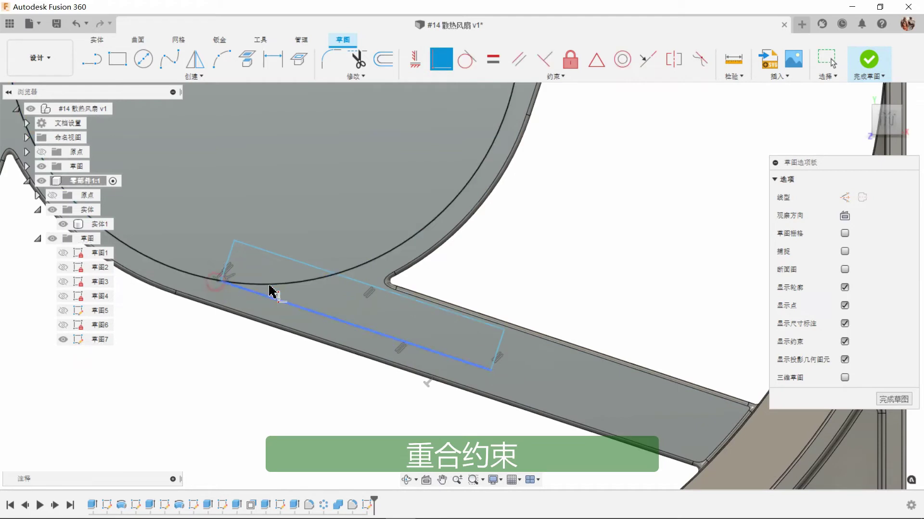
click(466, 60)
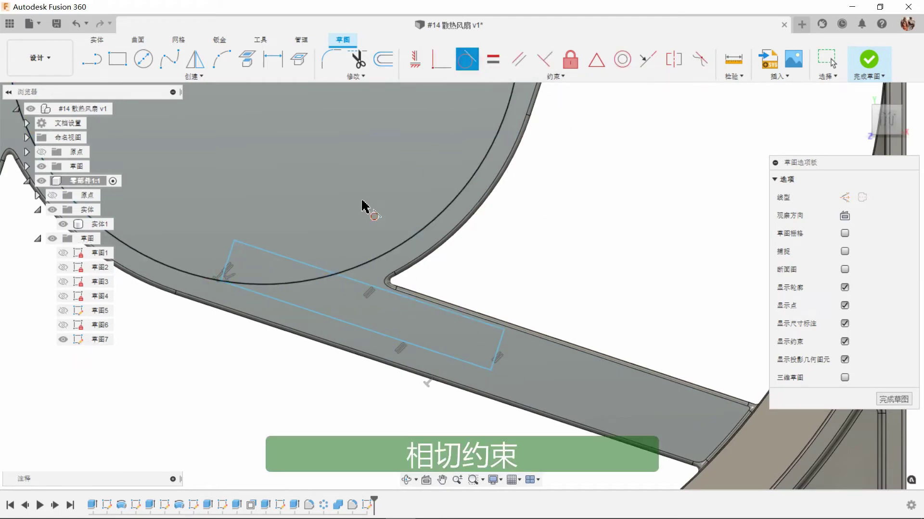
click(268, 284)
click(250, 292)
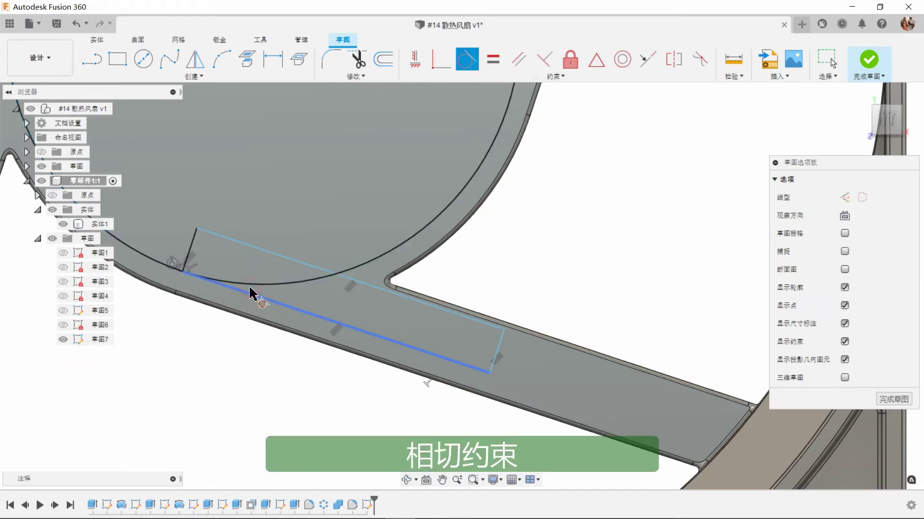
Step: Apply a tangent constraint between the rectangle's outer short edge and the hub's lower-right outer arc
scroll(486, 336, down, 2)
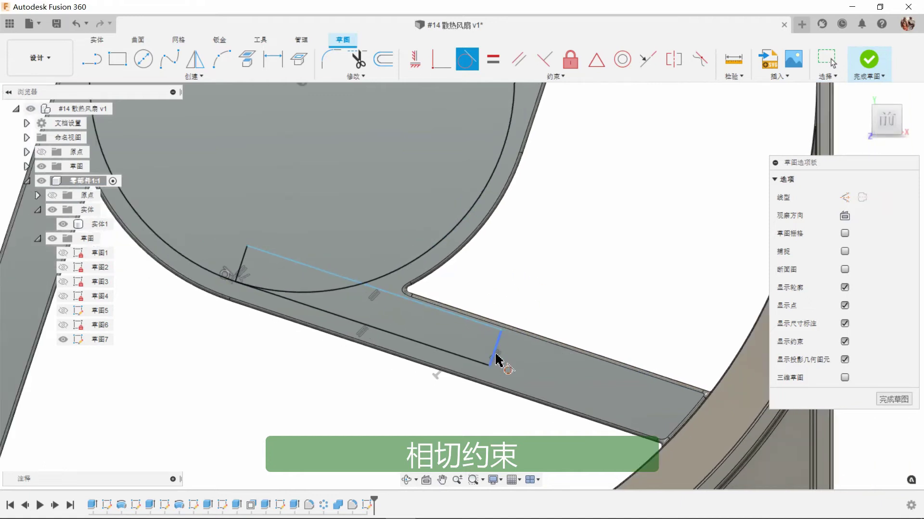
click(501, 344)
scroll(492, 239, down, 1)
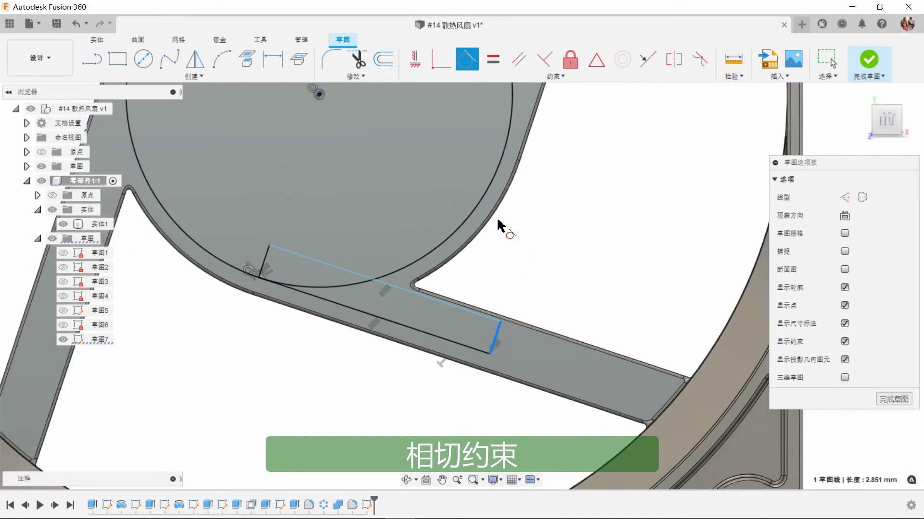
click(518, 181)
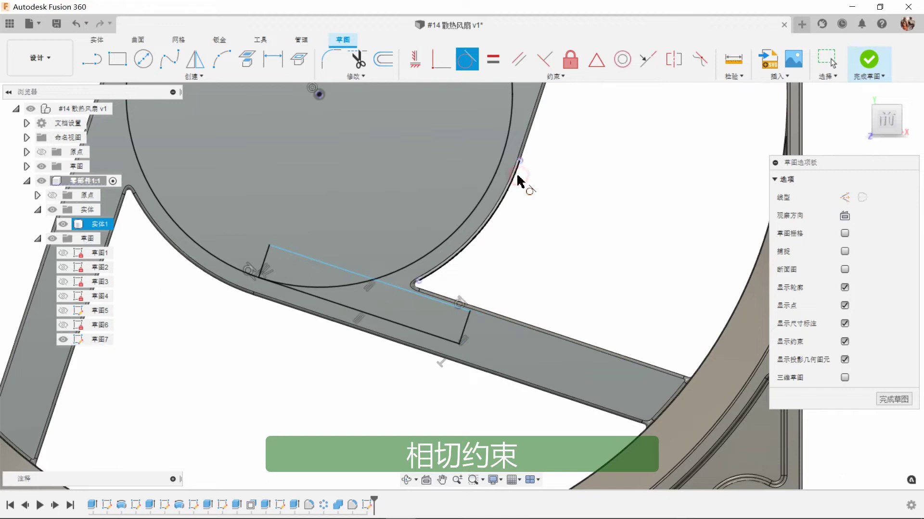
right_click(607, 213)
key(Escape)
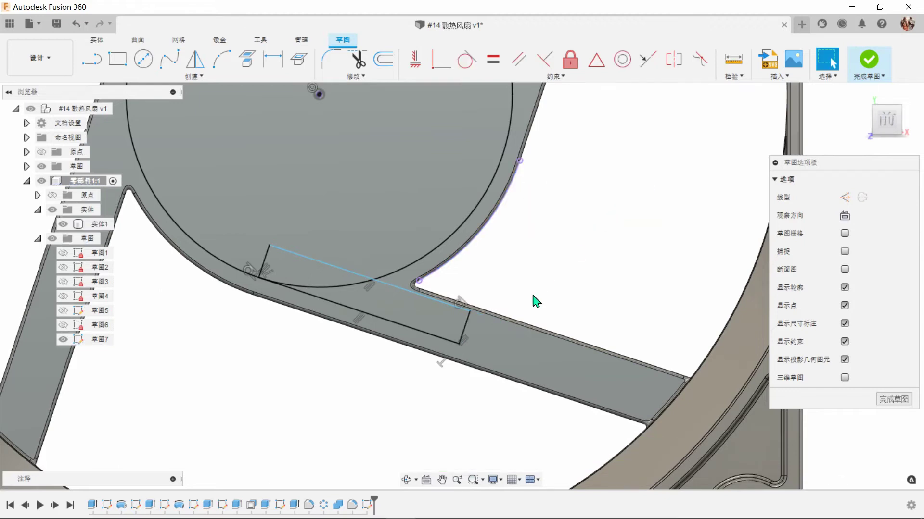
Step: Dimension the distance between the rectangle's upper long edge and the arm's upper edge to 1.25 mm
scroll(526, 302, up, 2)
click(278, 60)
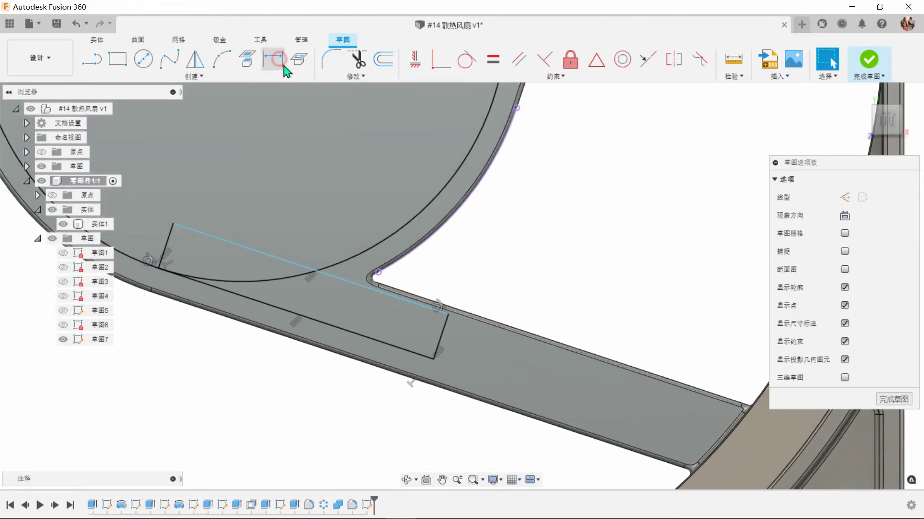
click(448, 312)
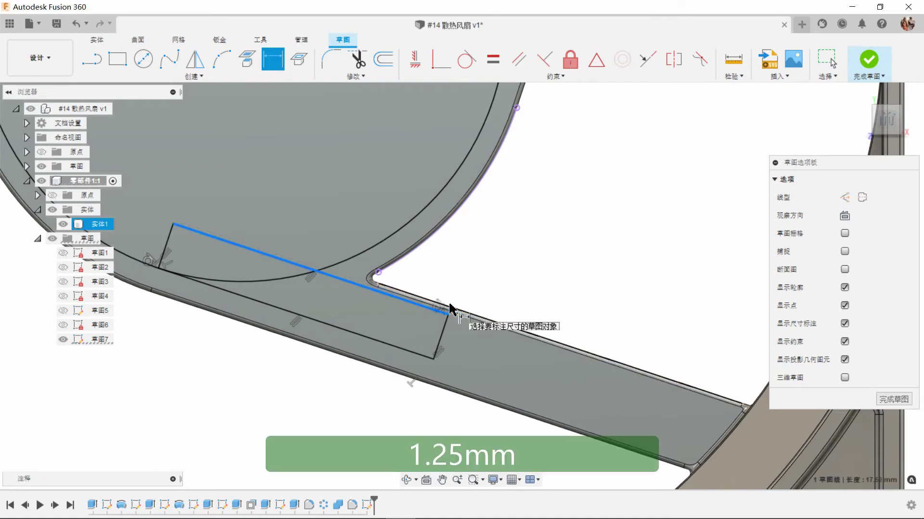
click(450, 309)
click(478, 280)
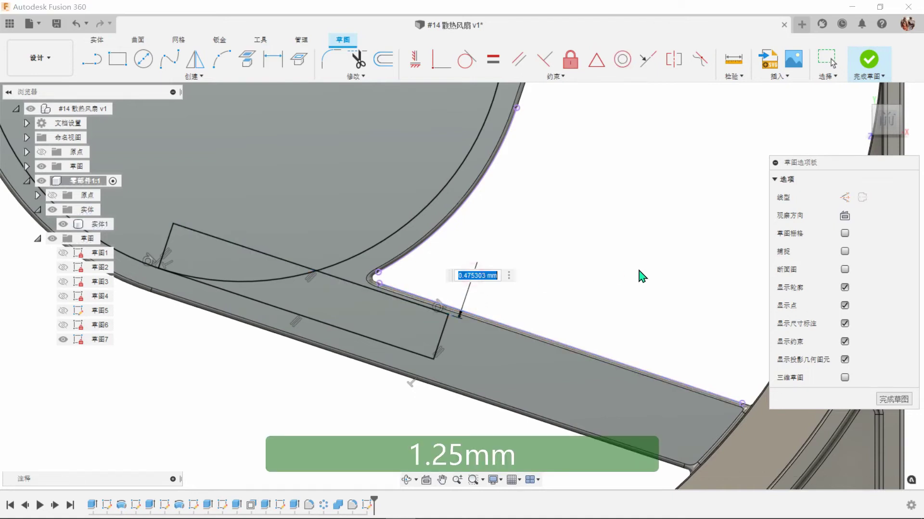
text(1.25)
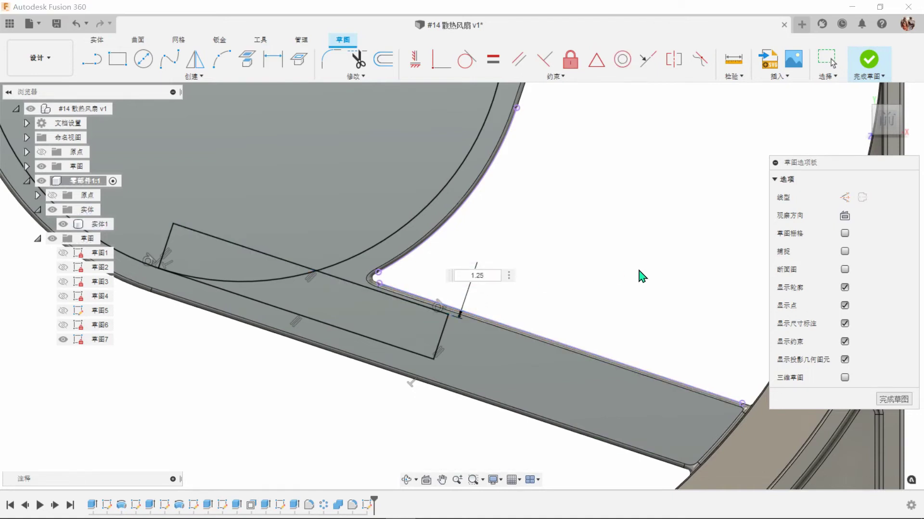
key(Return)
scroll(639, 274, down, 5)
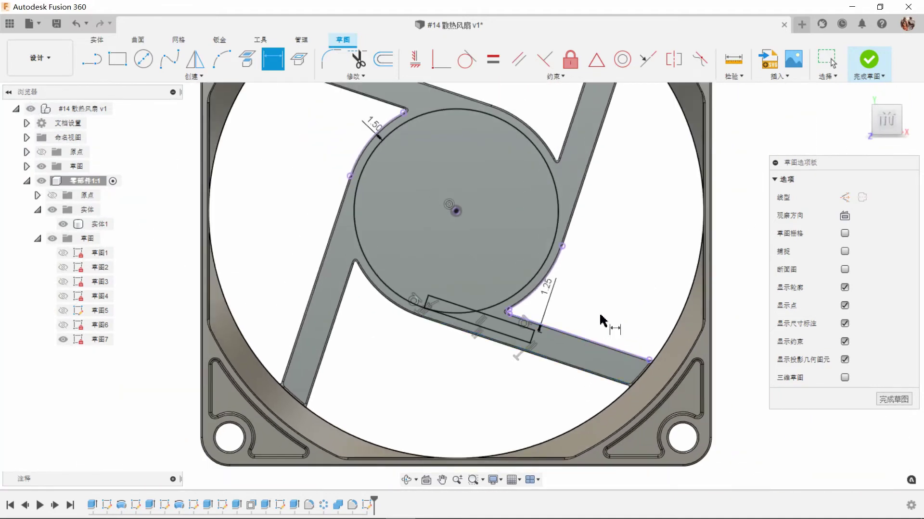
Step: Trim the overlapping circle and rectangle segments so the circle and arm channel form one open-through profile
click(361, 61)
scroll(476, 330, up, 5)
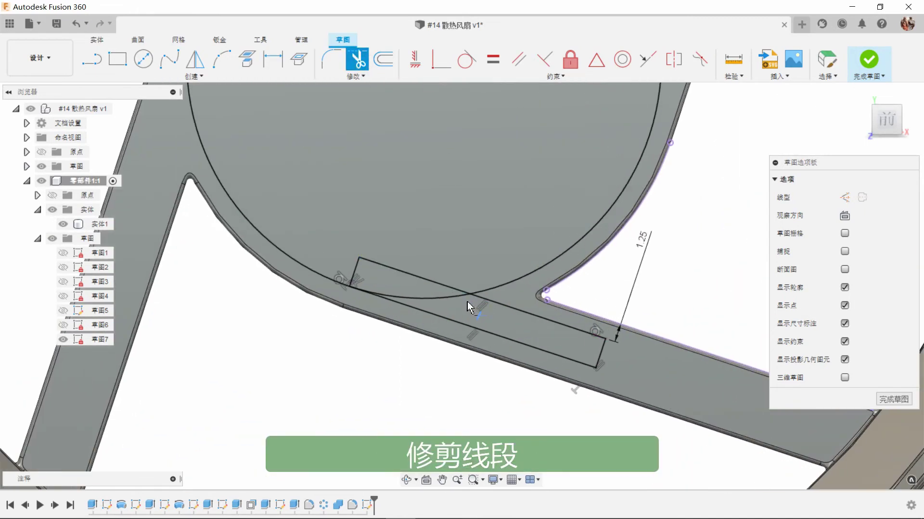
click(436, 283)
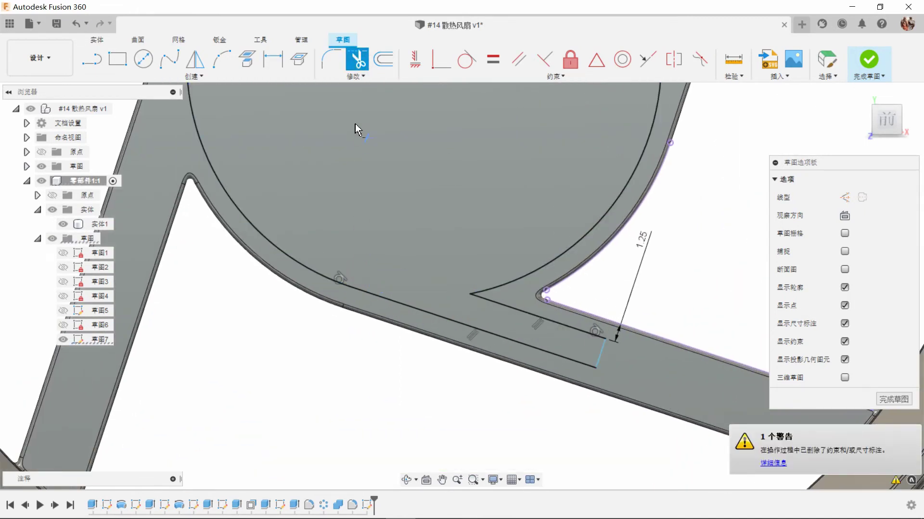
Step: Fillet the sharp corner between the circle and the channel's upper line with a 1 mm radius, and finish the sketch
click(331, 59)
click(471, 296)
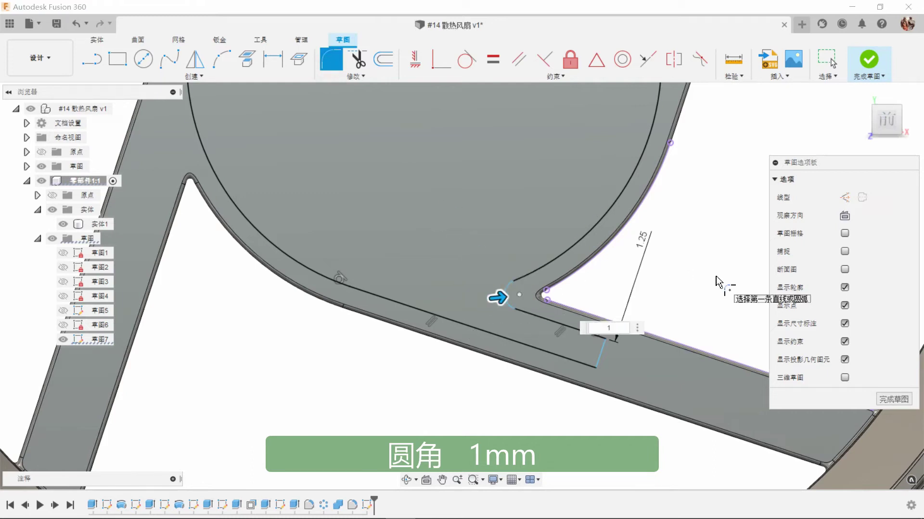
text(1)
key(Return)
key(Escape)
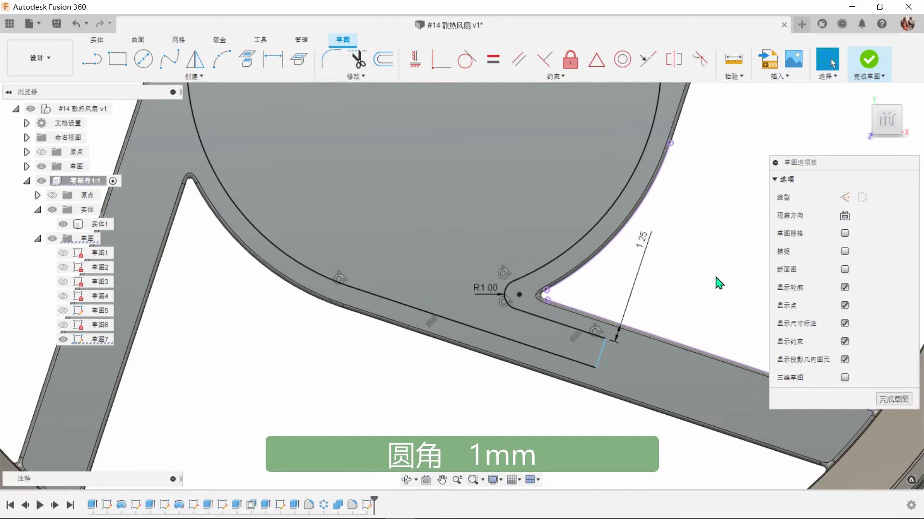
scroll(475, 406, down, 3)
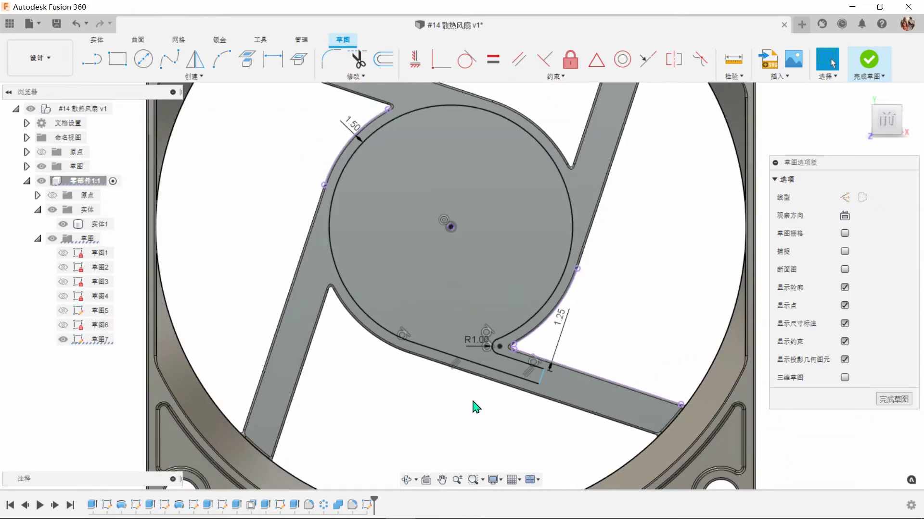
click(869, 60)
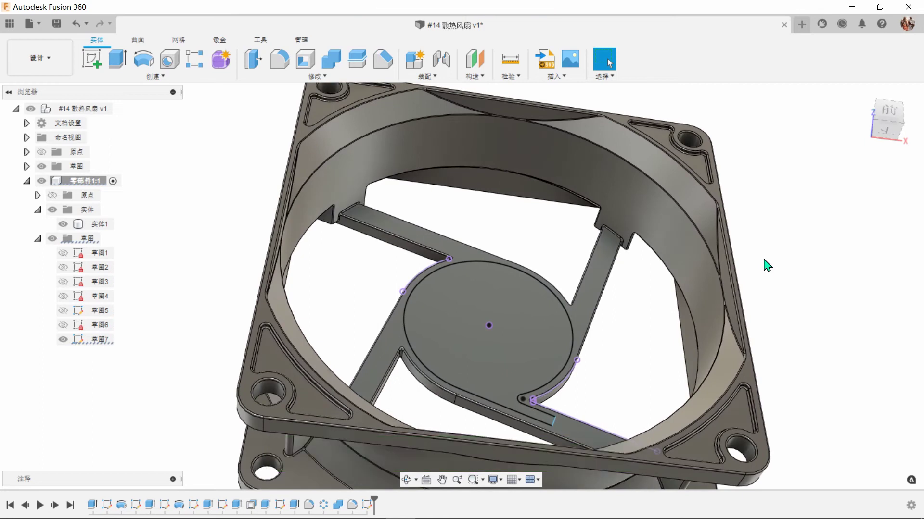
Step: Extrude the hub and channel profile by -1.25 mm as a cut to recess the hub's front face
key(e)
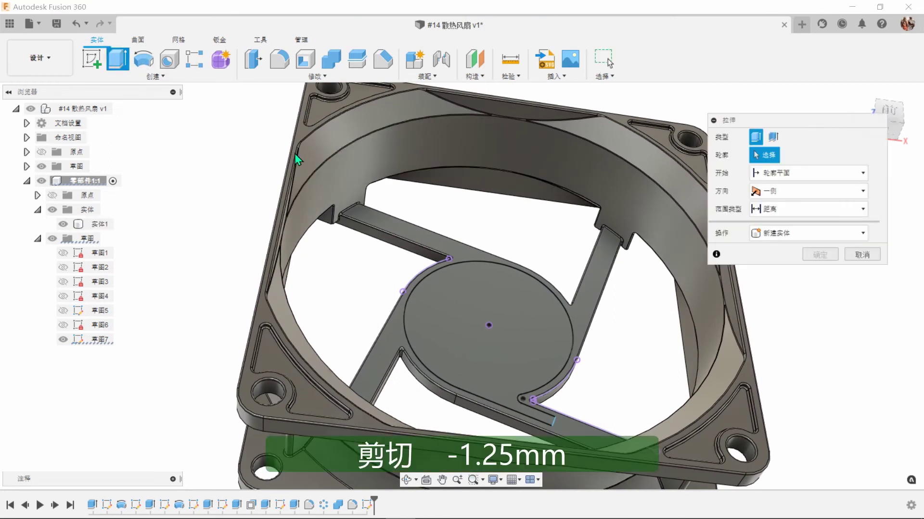
click(511, 364)
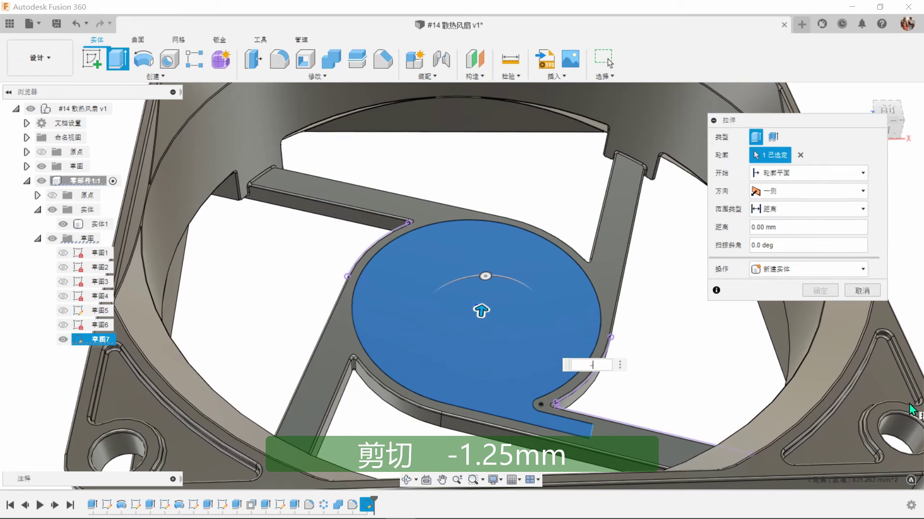
text(-1.25)
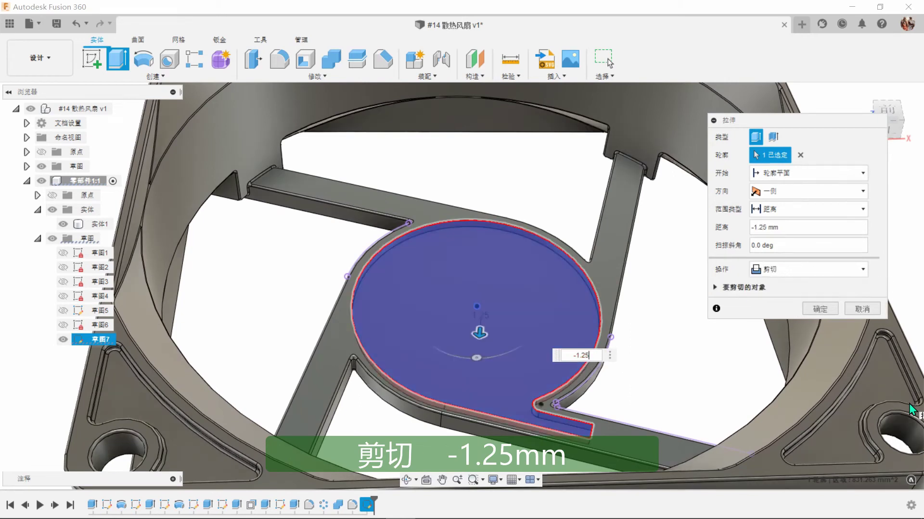
click(819, 309)
Step: Start a sketch on the arms' front face and draw a three-point rectangle about 3.6 by 7.7 mm from the channel end's lower corner
click(693, 332)
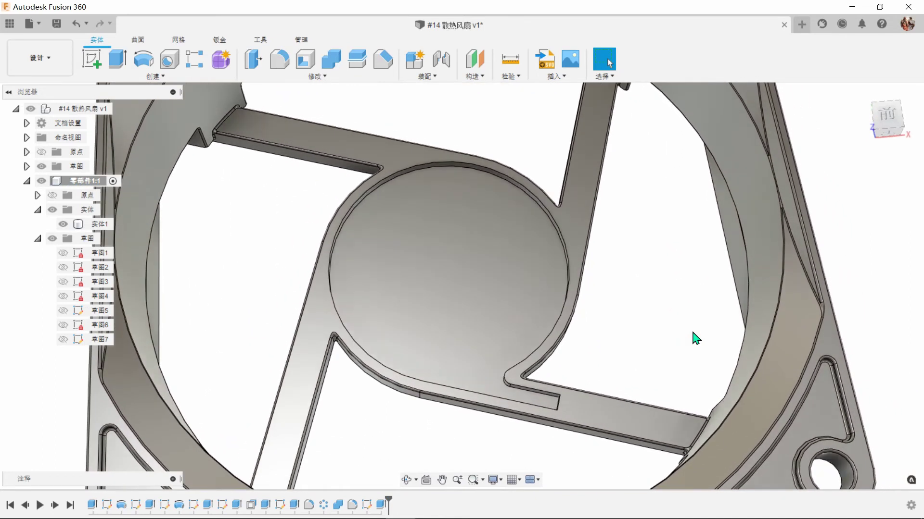
click(620, 425)
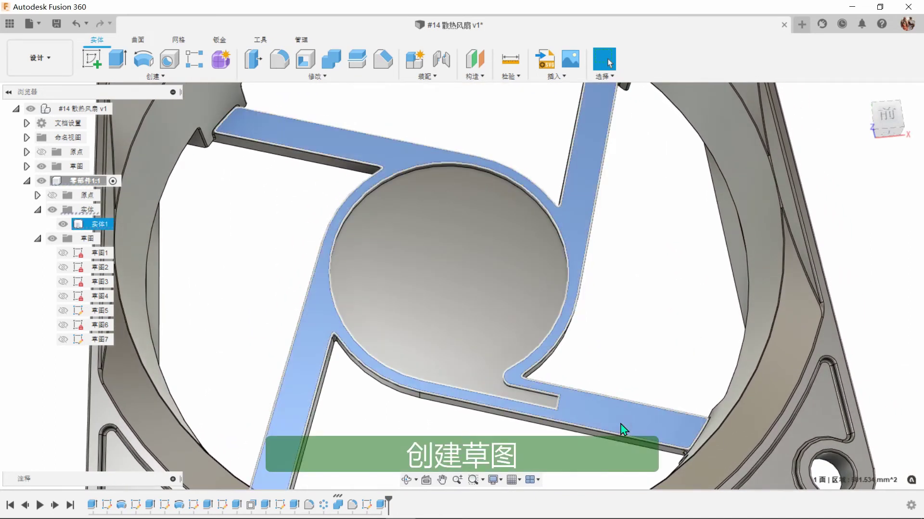
click(91, 60)
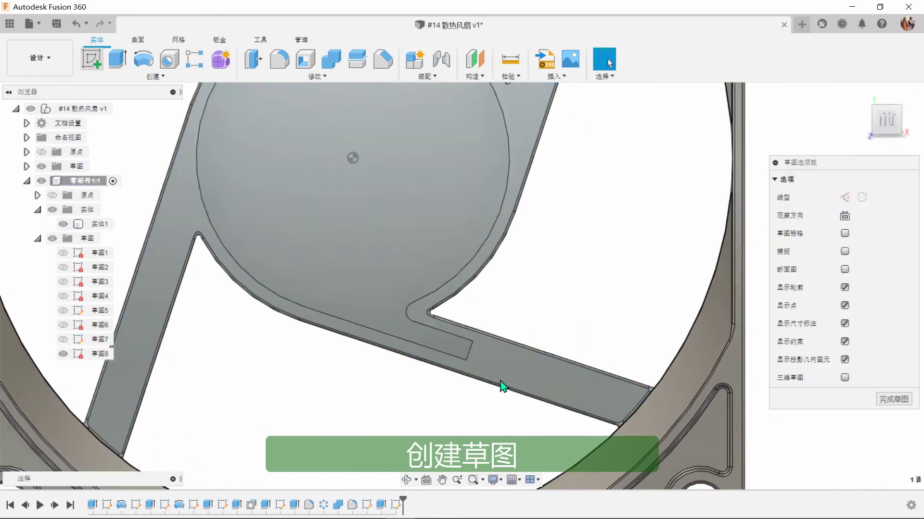
click(124, 66)
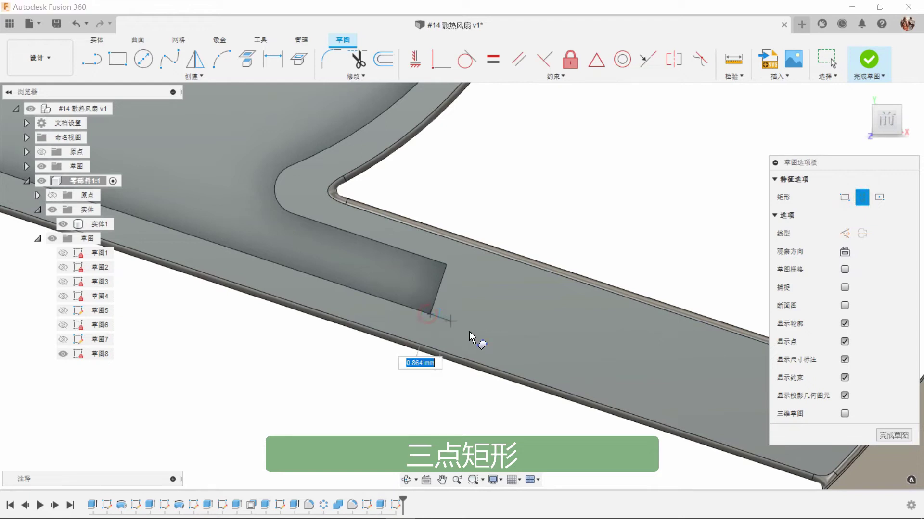
click(518, 343)
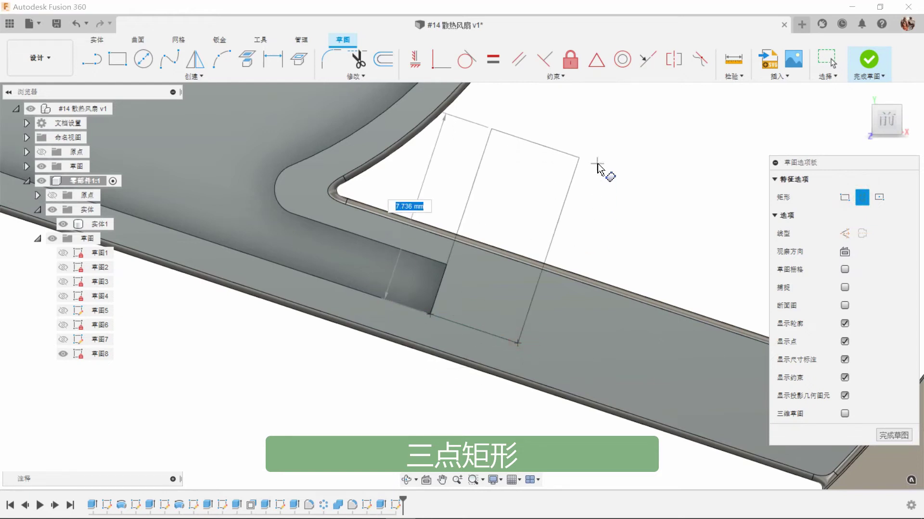
click(565, 195)
Step: Dimension the rectangle to 2.5 mm wide and 5 mm long
key(d)
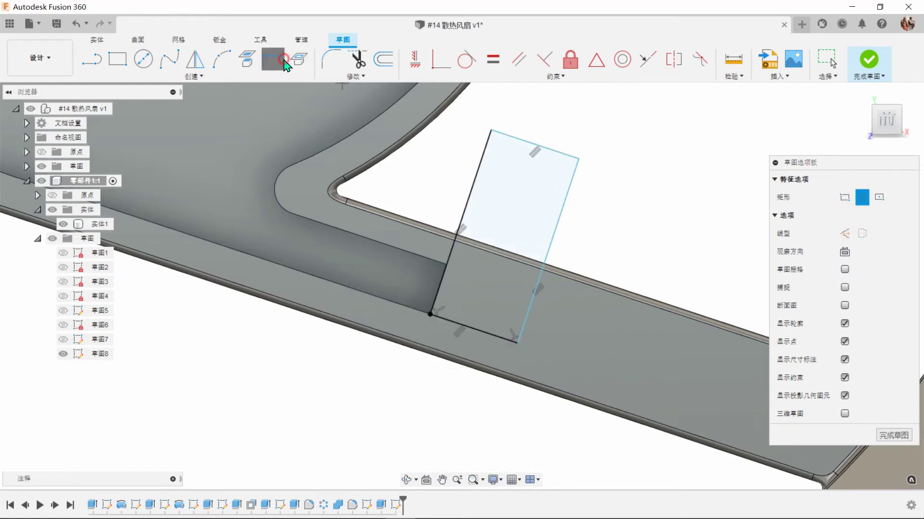
click(542, 150)
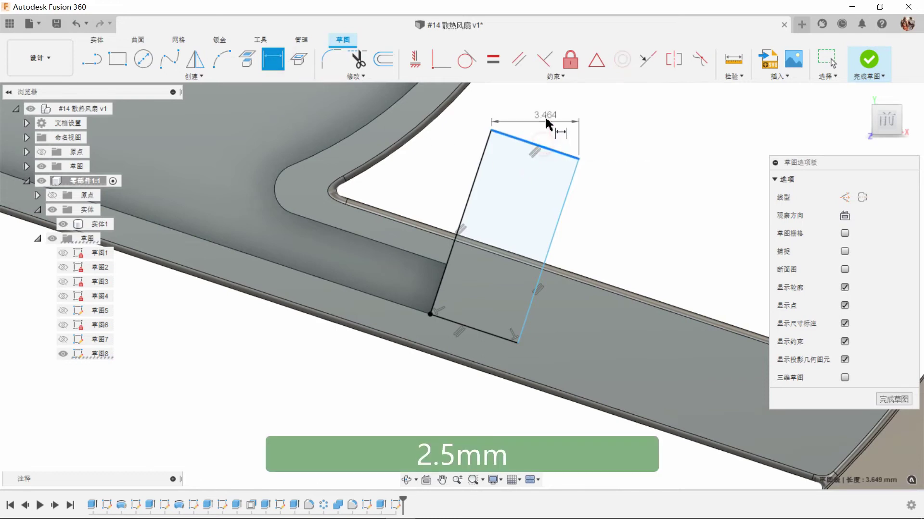
click(593, 118)
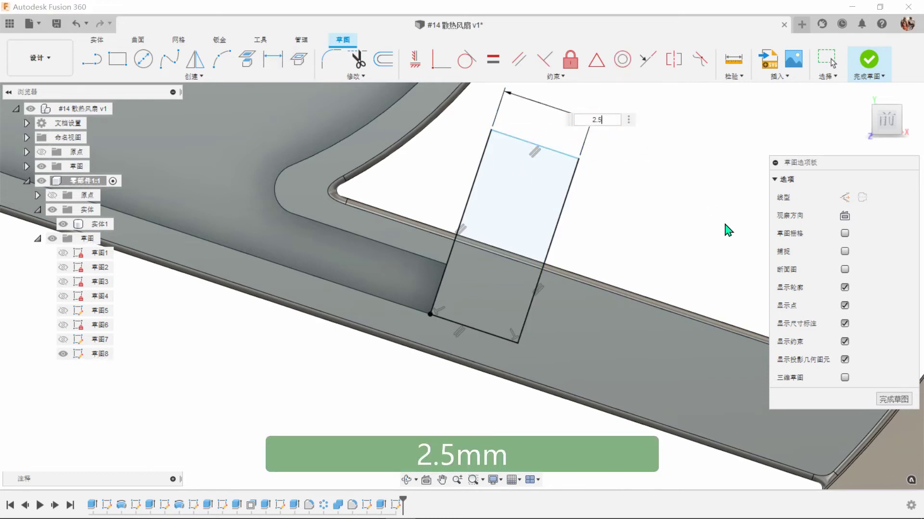
key(Return)
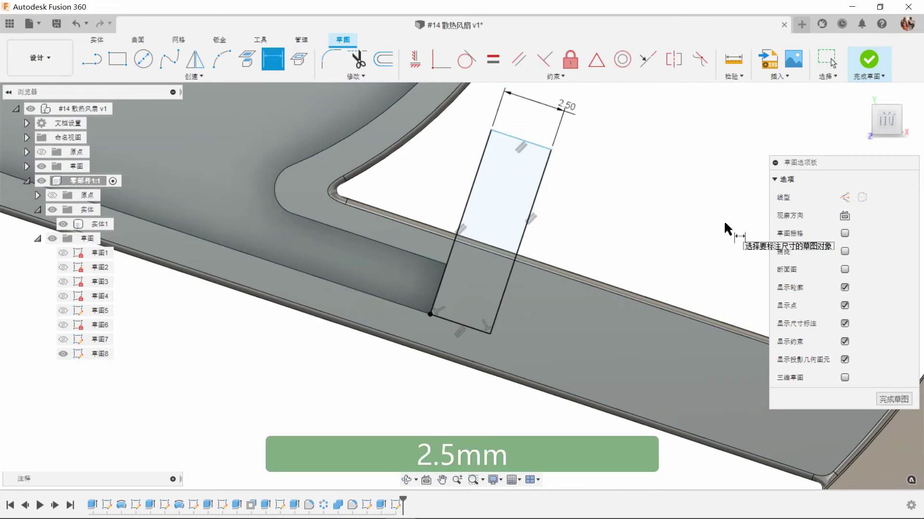
click(524, 235)
click(599, 366)
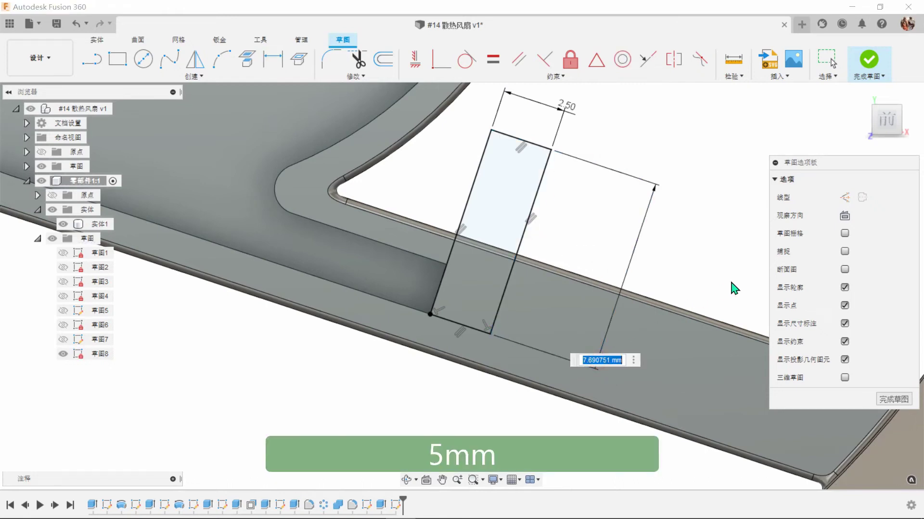
text(5)
key(Return)
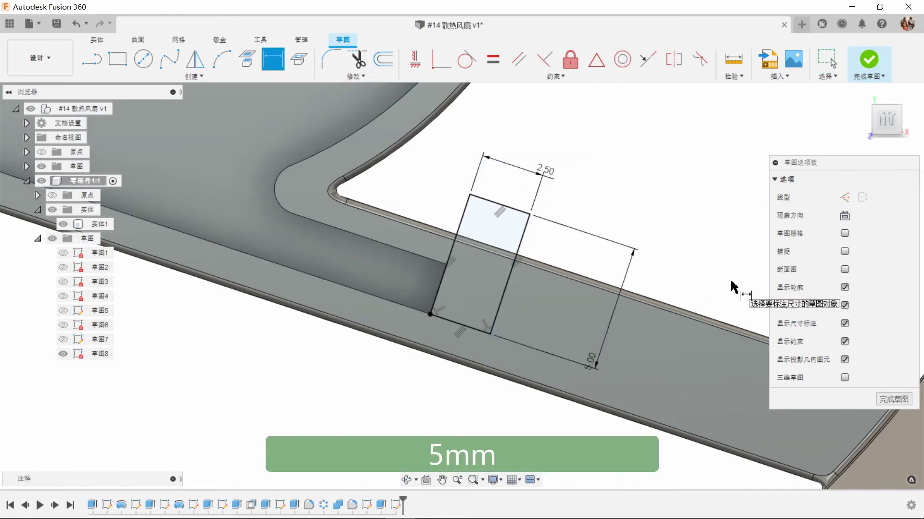
Step: Fillet the rectangle's lower corner farthest from the channel with a 1 mm radius, and finish the sketch
click(337, 69)
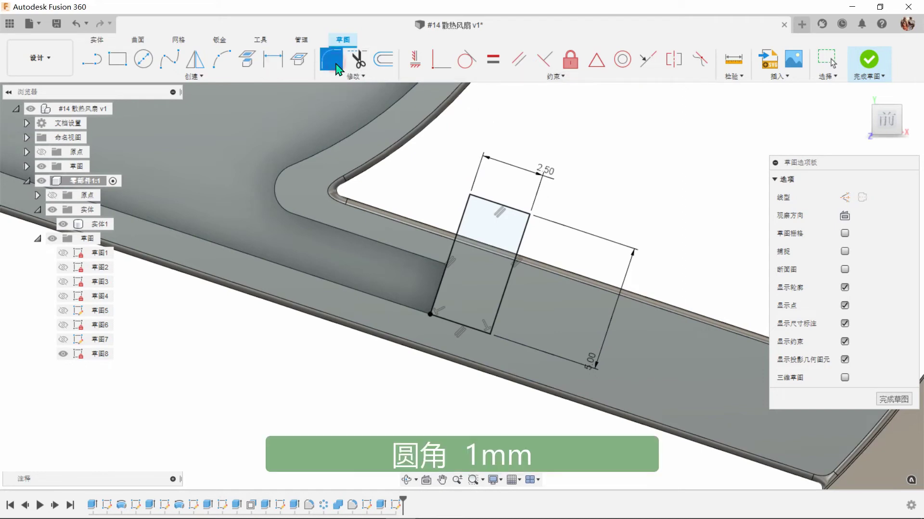
click(492, 331)
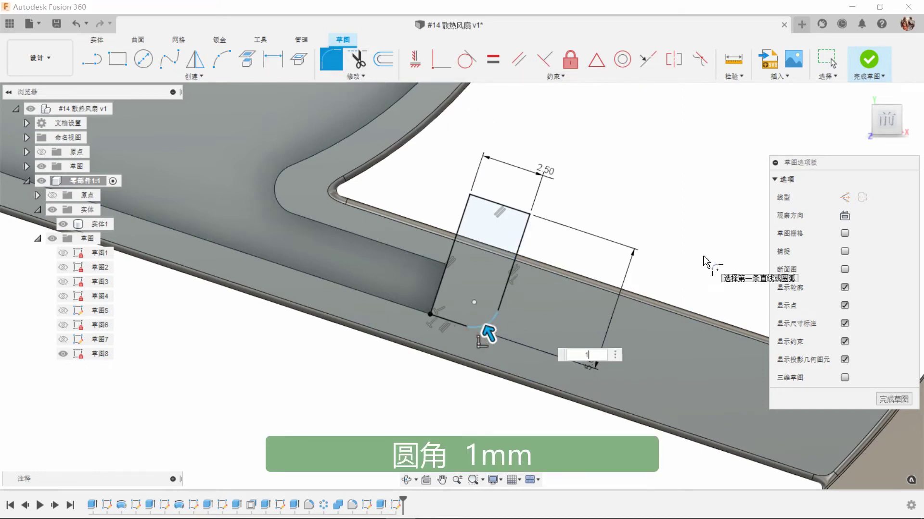
text(1)
key(Return)
key(Escape)
scroll(592, 262, up, 2)
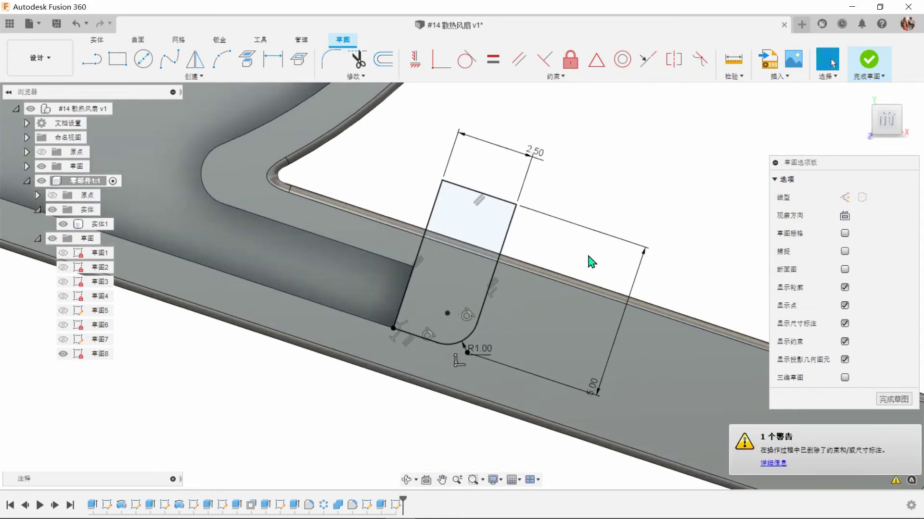
click(876, 67)
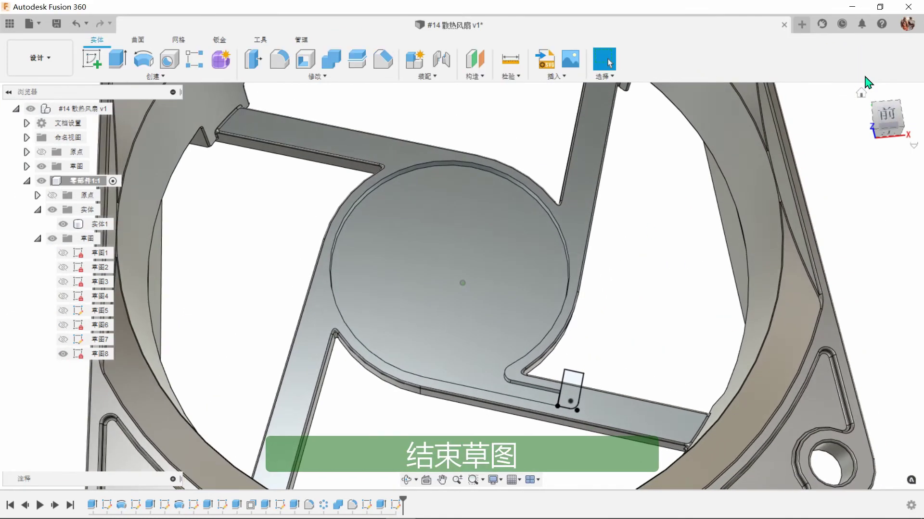
Step: Extrude both parts of the rounded rectangle as a cut all the way through the arm to form an open wire notch
key(e)
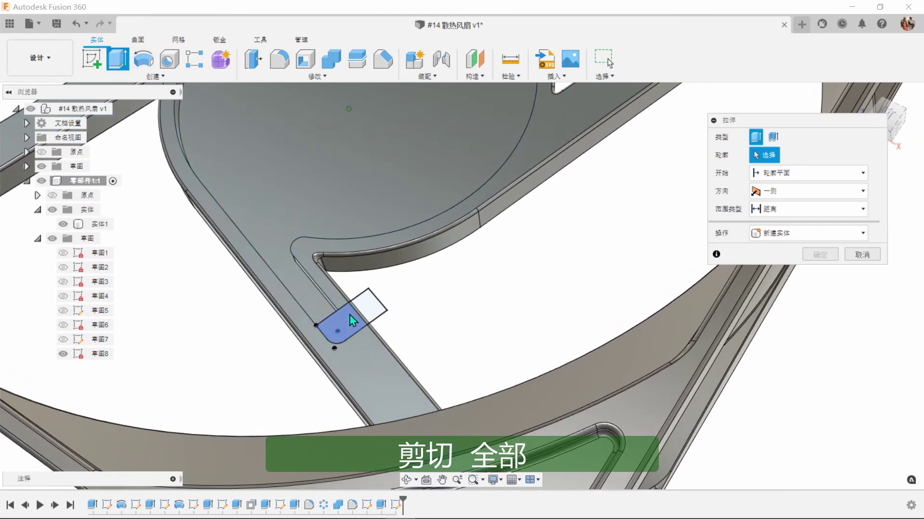
click(350, 332)
click(350, 332)
mouse_move(452, 337)
shift+middle_down()
mouse_move(645, 352)
mouse_move(589, 348)
shift+middle_up()
drag(454, 325, 483, 310)
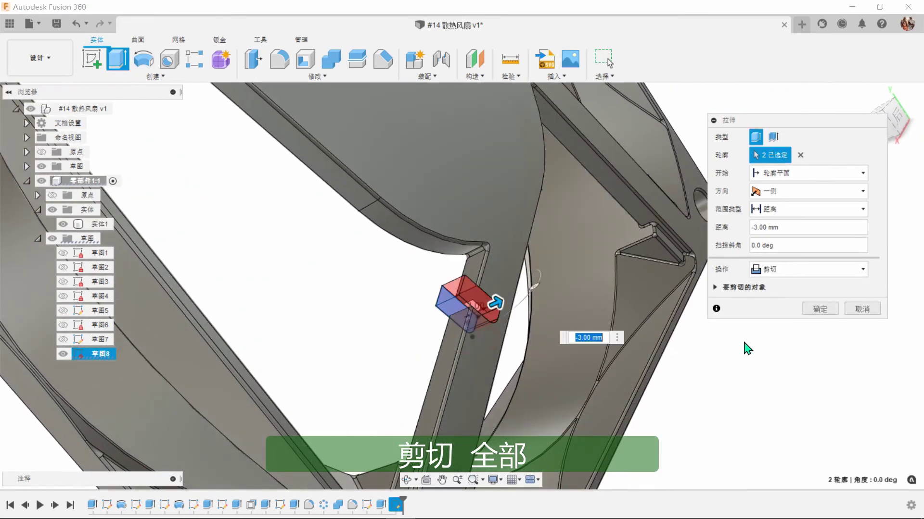
click(820, 309)
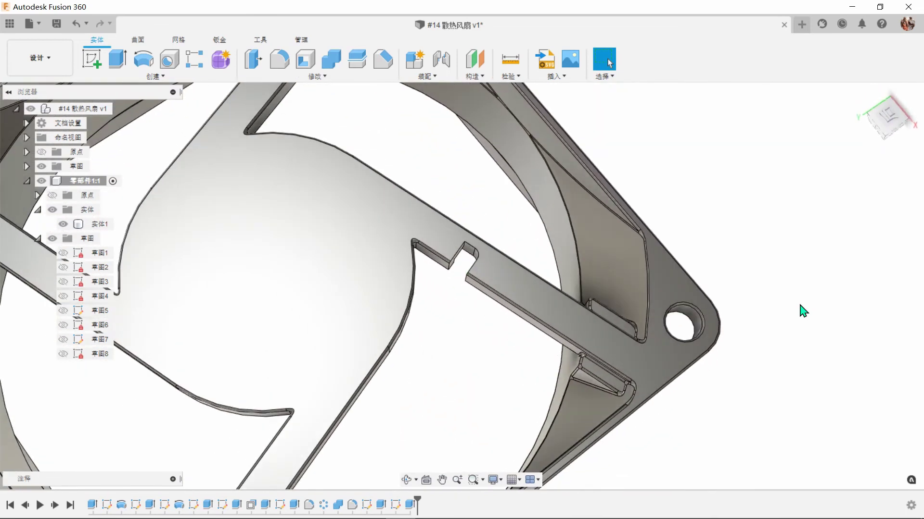
Step: Create a sketch on the back face of the hub and arms
click(555, 318)
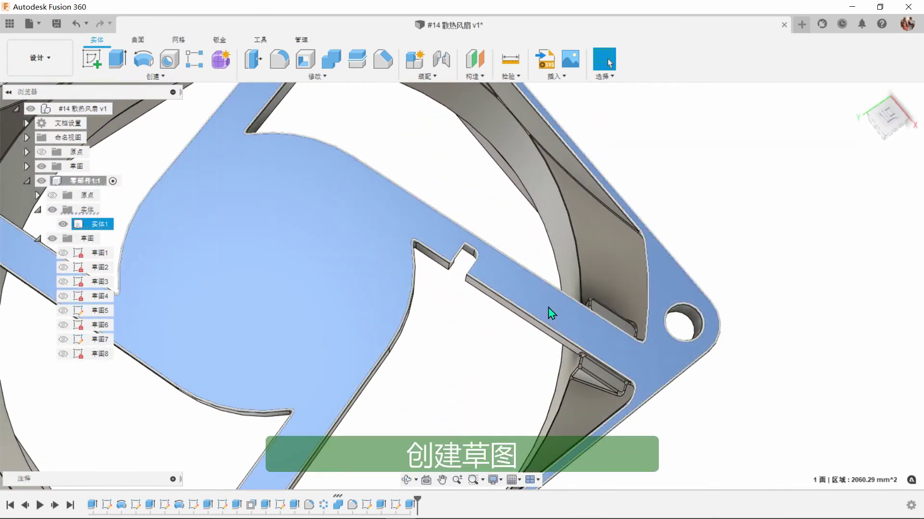
click(92, 59)
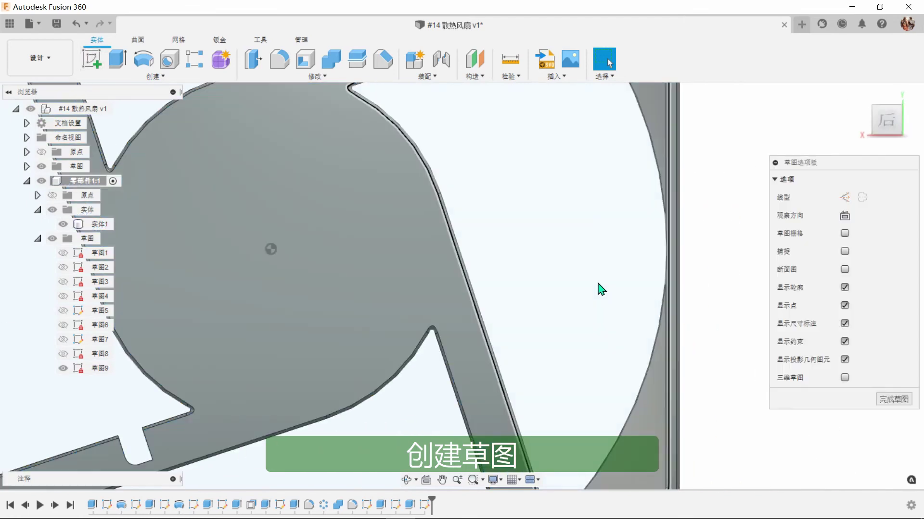
scroll(682, 240, down, 3)
scroll(355, 389, up, 3)
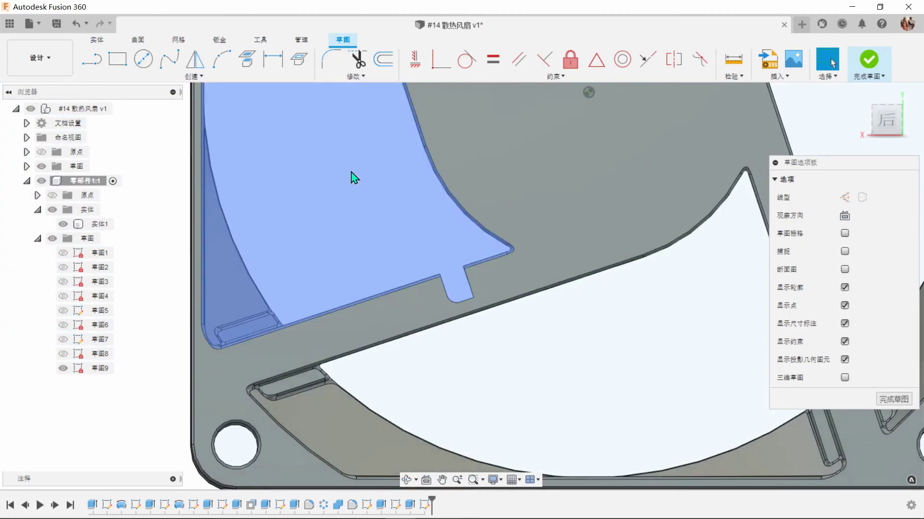
Step: Project the wire channel's two long edges and the corner pocket's straight outer edge into the sketch
click(247, 59)
shift+middle_drag(749, 305, 726, 306)
scroll(727, 308, up, 6)
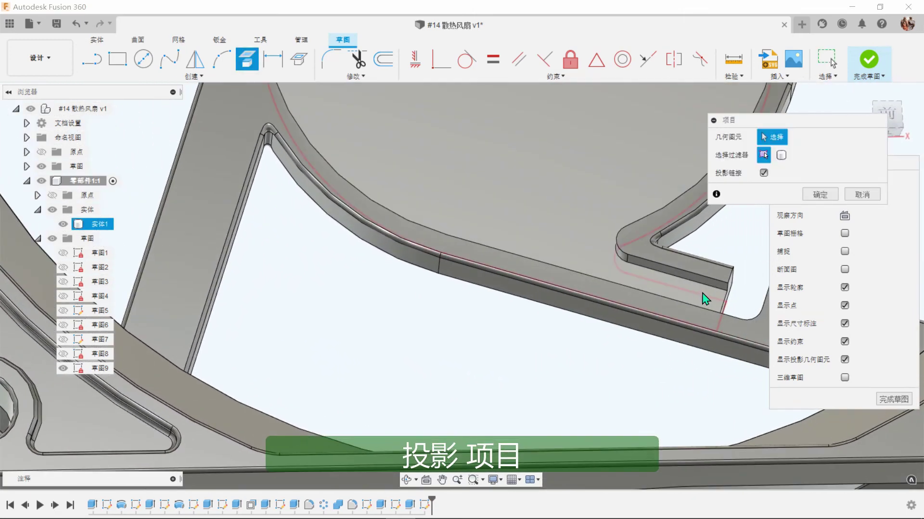
click(699, 286)
shift+middle_drag(697, 301, 699, 335)
click(709, 244)
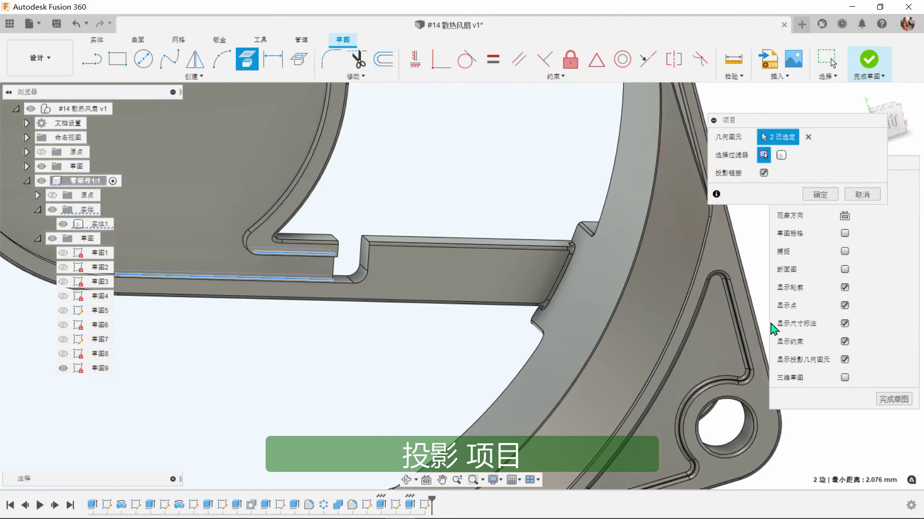
shift+middle_drag(773, 329, 741, 267)
click(741, 266)
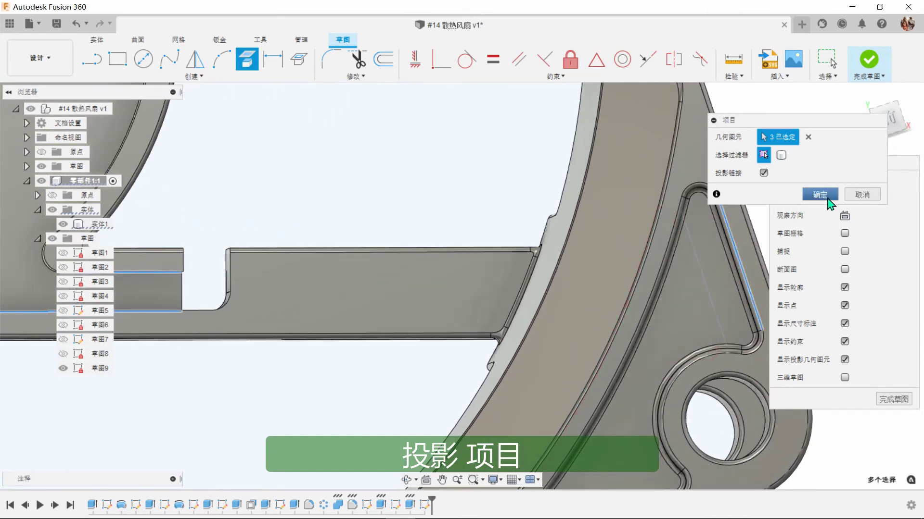
click(827, 199)
Step: Draw two lines along the arm from the ends of the projected channel edges to the projected vertical edge at the frame's corner
shift+middle_drag(835, 200, 769, 261)
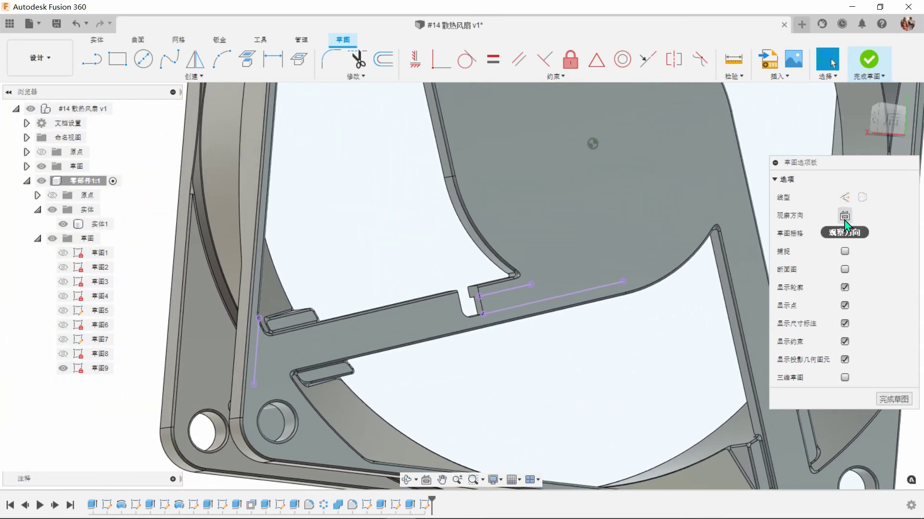
click(844, 216)
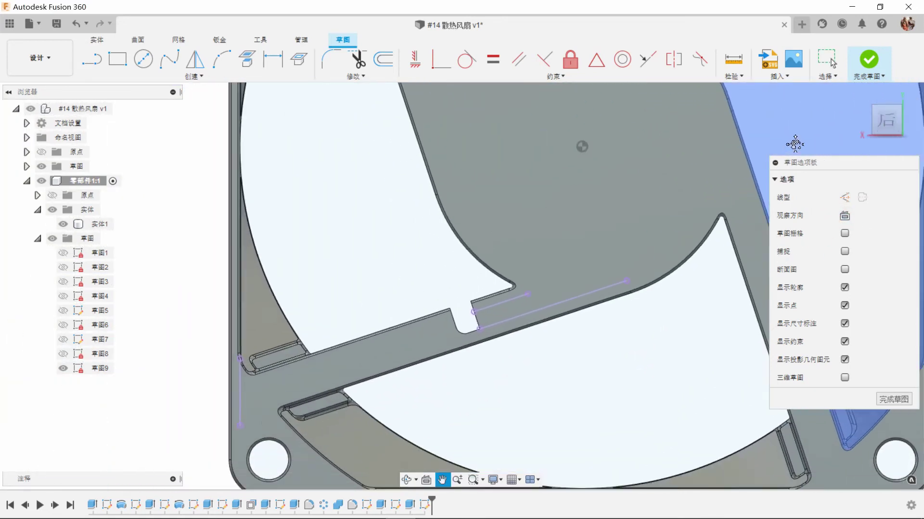
middle_drag(675, 315, 727, 239)
scroll(462, 334, up, 2)
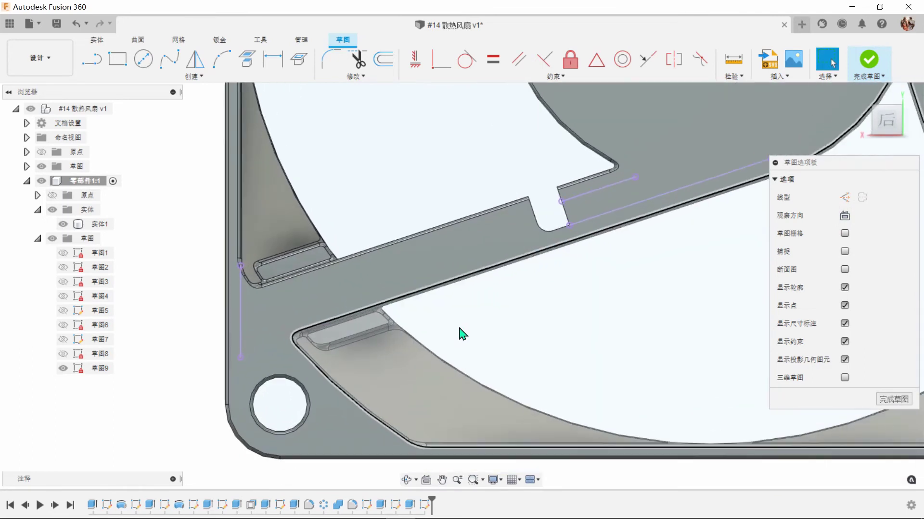
click(91, 62)
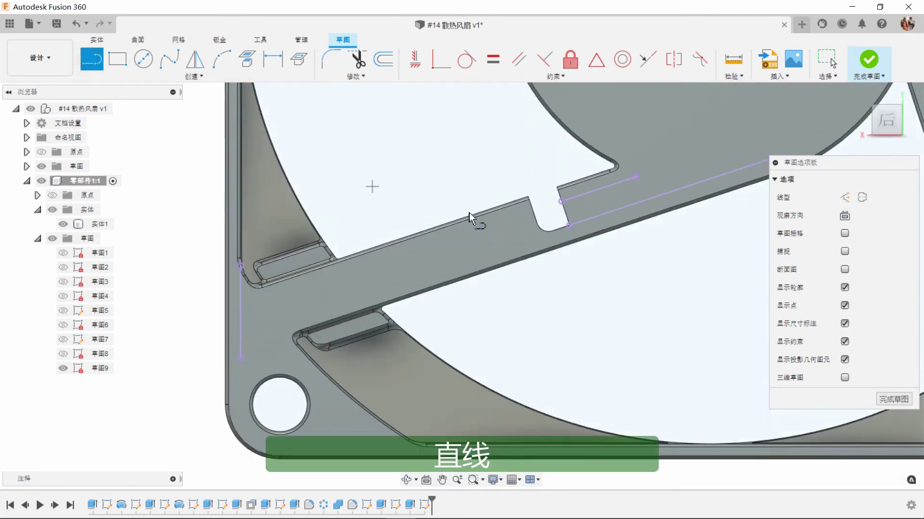
click(566, 227)
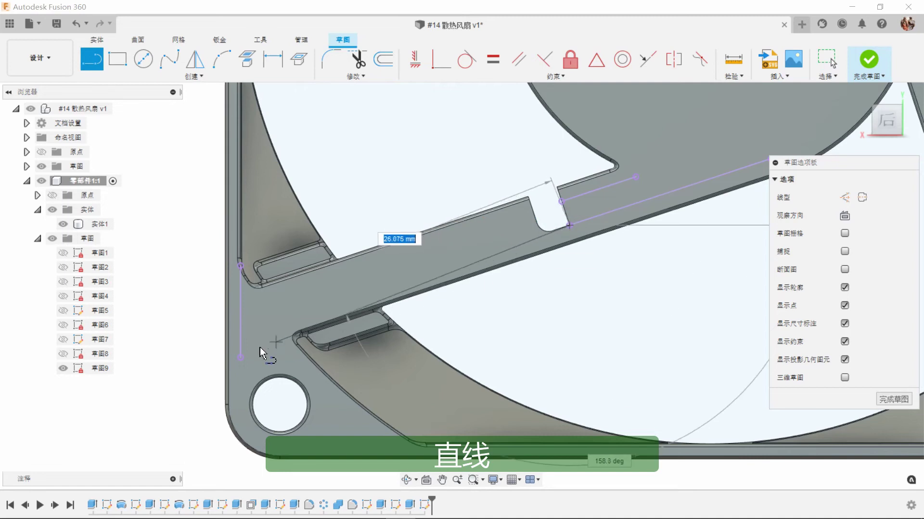
click(239, 334)
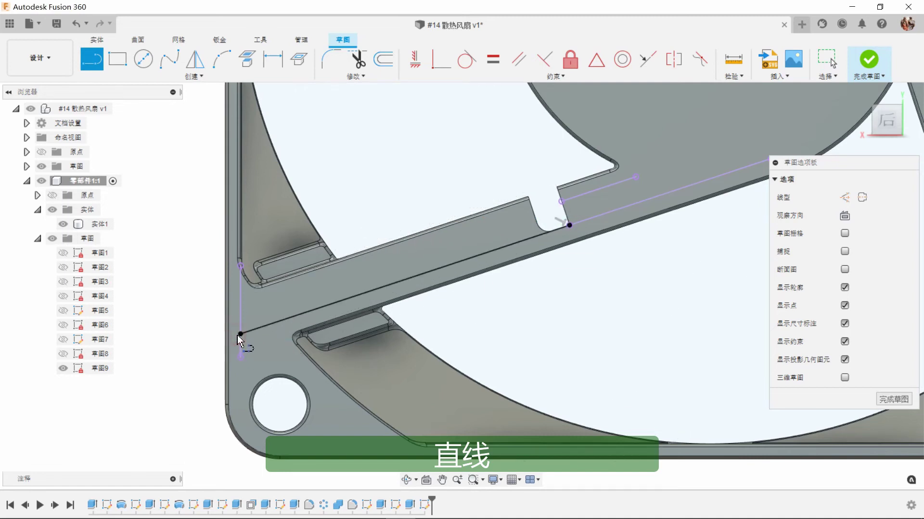
click(563, 203)
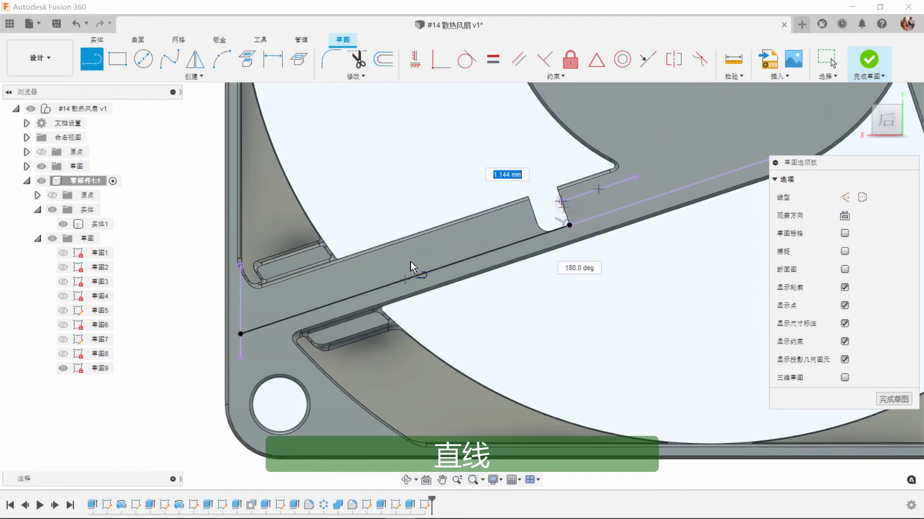
click(242, 304)
right_click(597, 310)
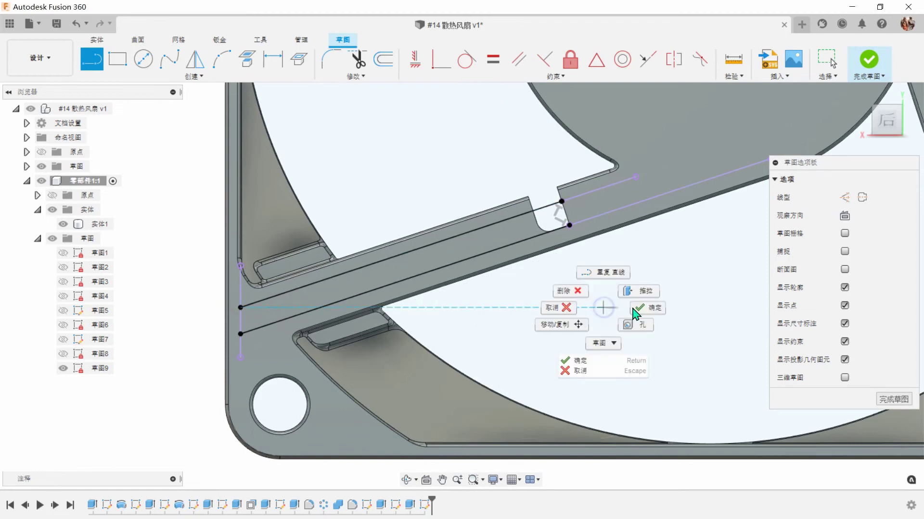
click(643, 311)
Step: Draw a line along the notch's straight edge, connecting the upper channel line to the lower one
scroll(529, 283, up, 2)
scroll(529, 281, up, 3)
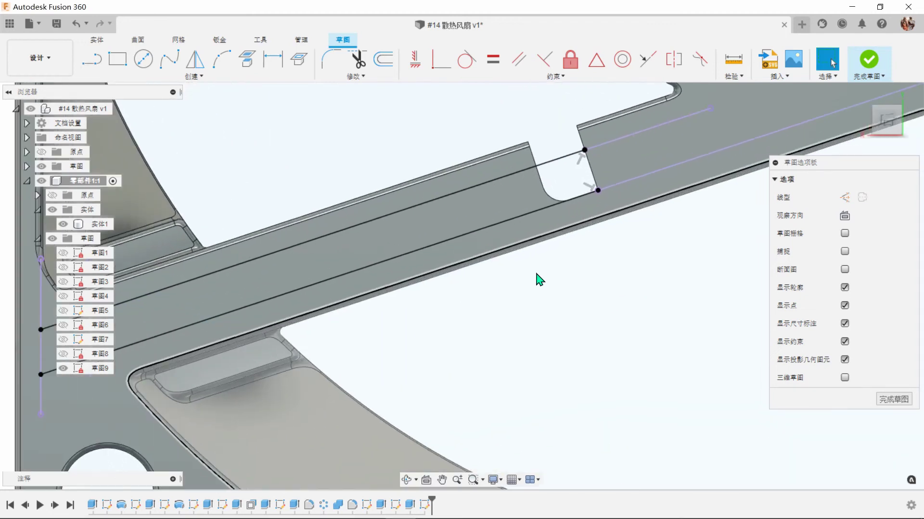
click(93, 60)
scroll(593, 141, up, 3)
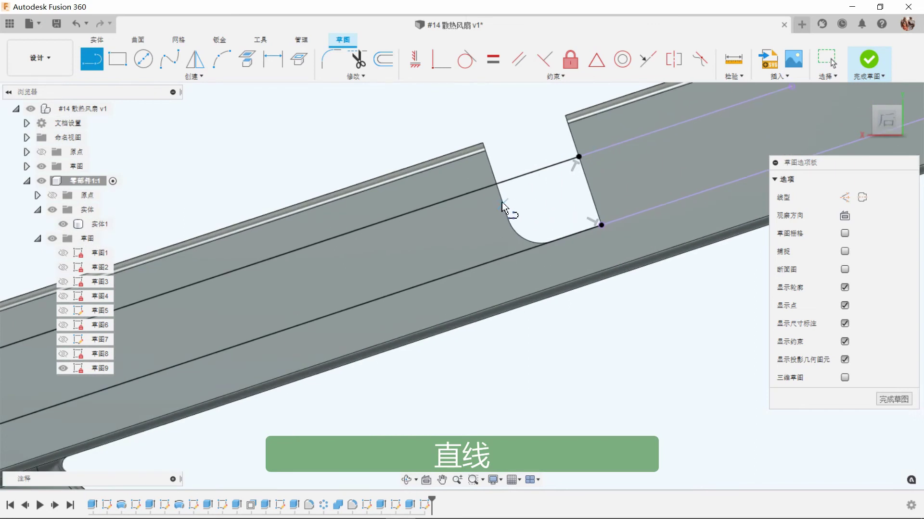
click(497, 186)
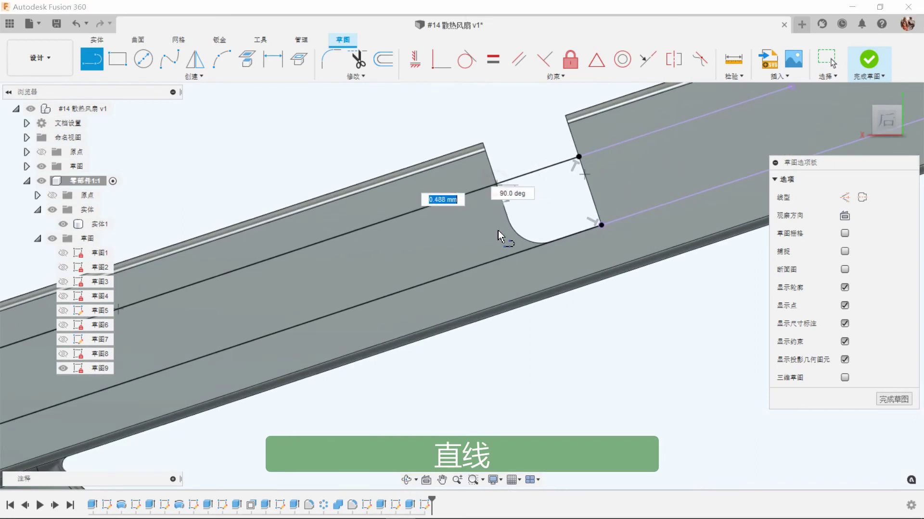
double_click(521, 253)
scroll(568, 255, down, 3)
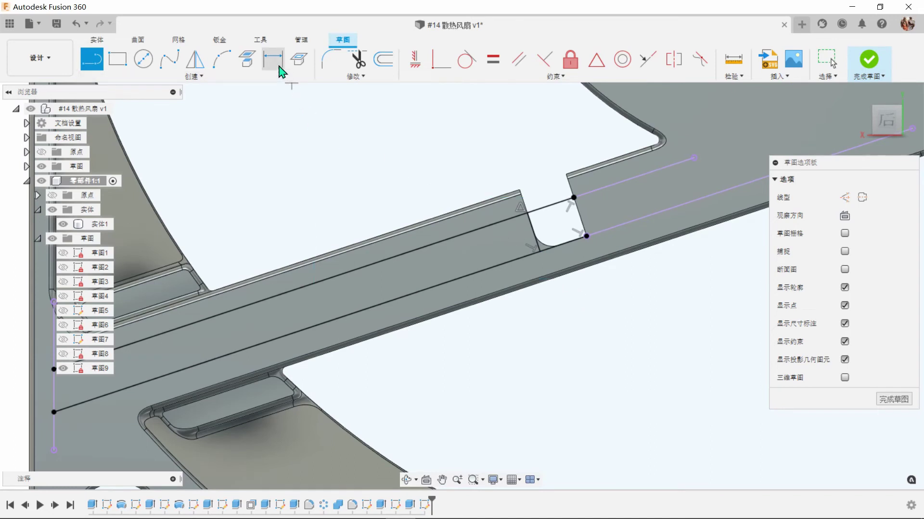
Step: Trim the upper channel line's segment that spans the open notch, and finish the sketch
click(355, 61)
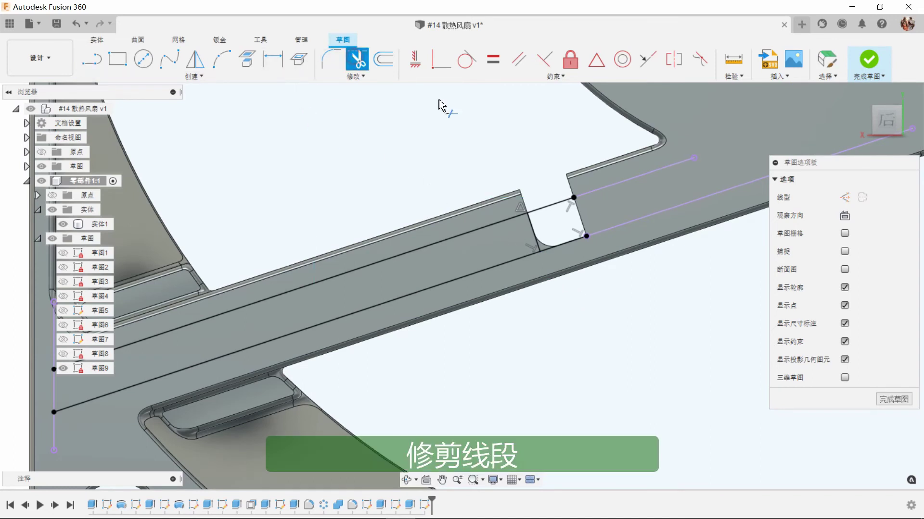
click(548, 213)
scroll(532, 178, down, 3)
scroll(543, 207, up, 2)
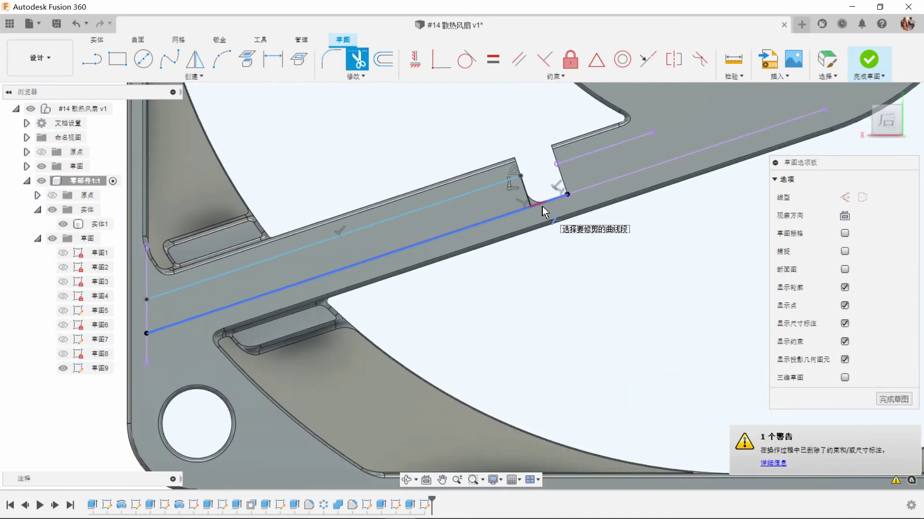
scroll(542, 212, down, 4)
right_click(182, 275)
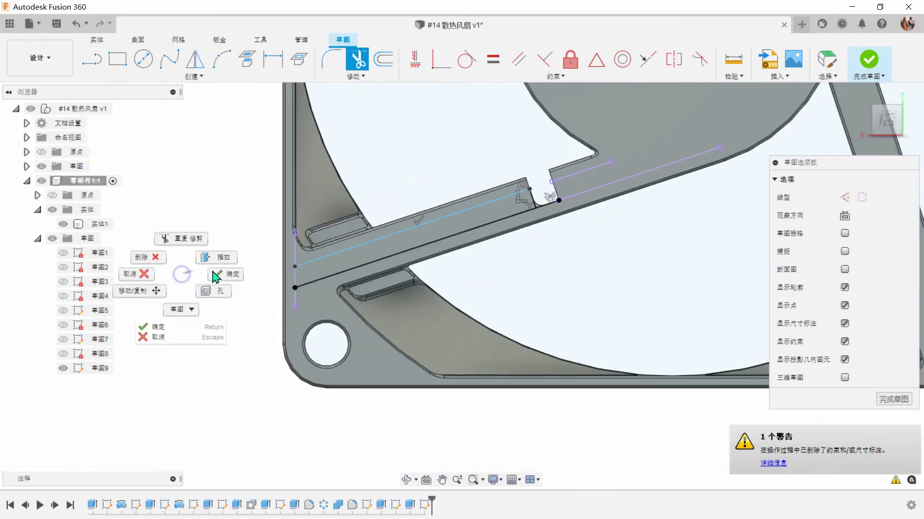
click(236, 277)
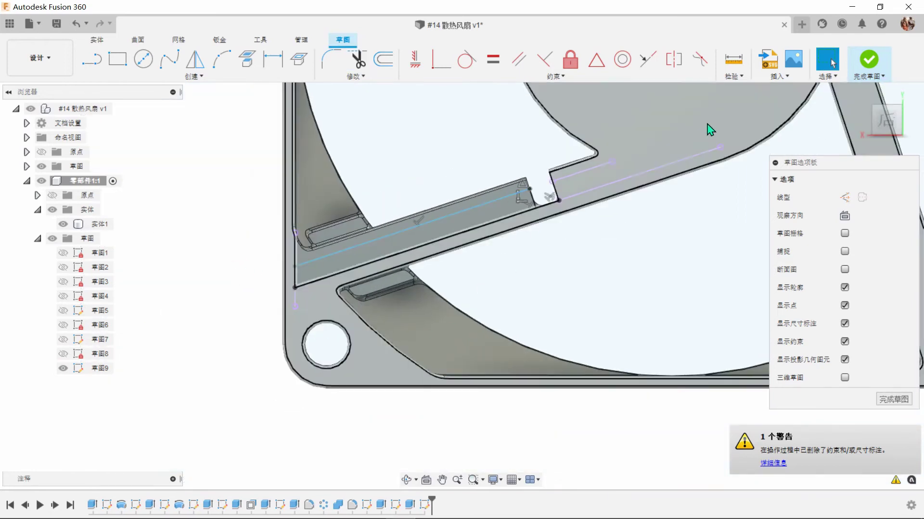
click(869, 60)
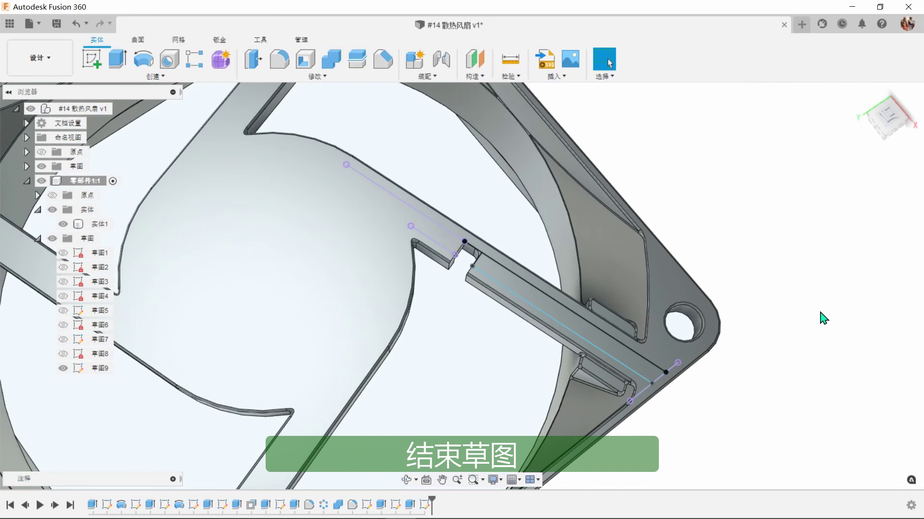
Step: Examine the long channel profile and the small corner profile beside the notch to see whether they are closed regions
scroll(821, 319, up, 4)
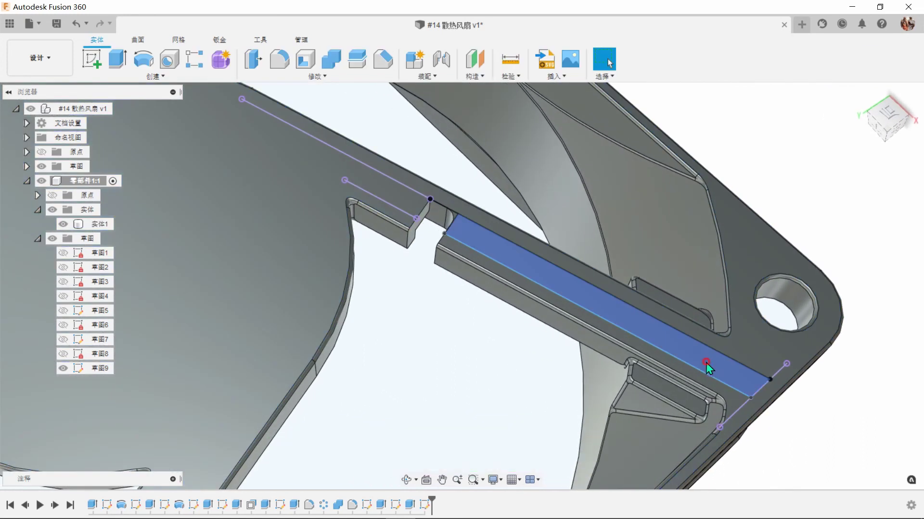
click(706, 362)
scroll(472, 244, up, 3)
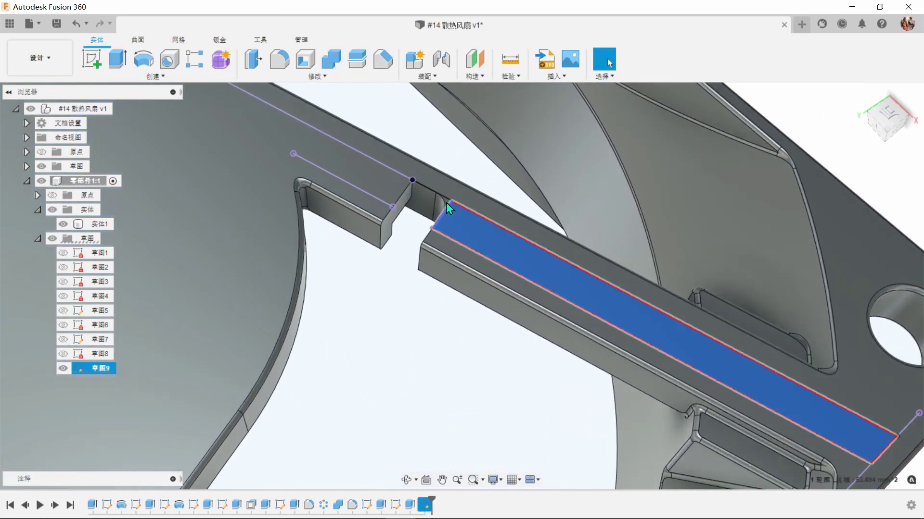
scroll(446, 202, up, 2)
scroll(449, 201, up, 3)
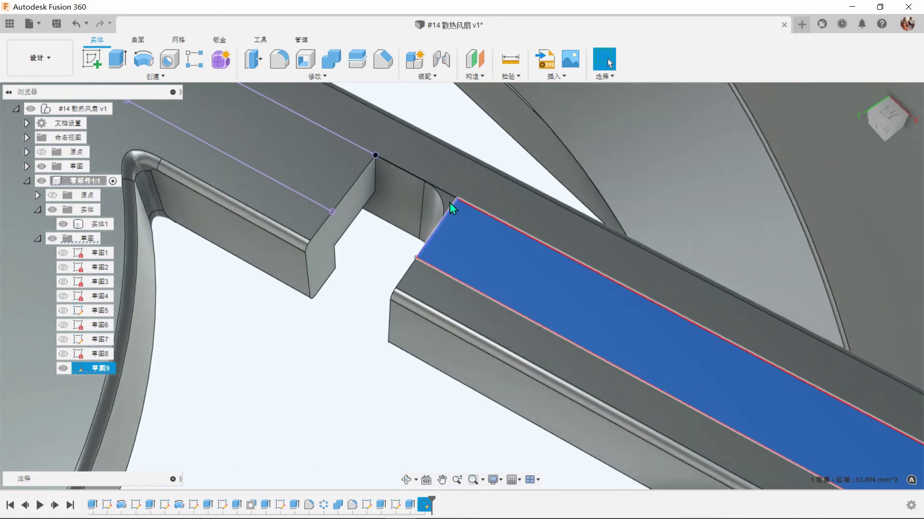
click(446, 195)
scroll(402, 208, down, 5)
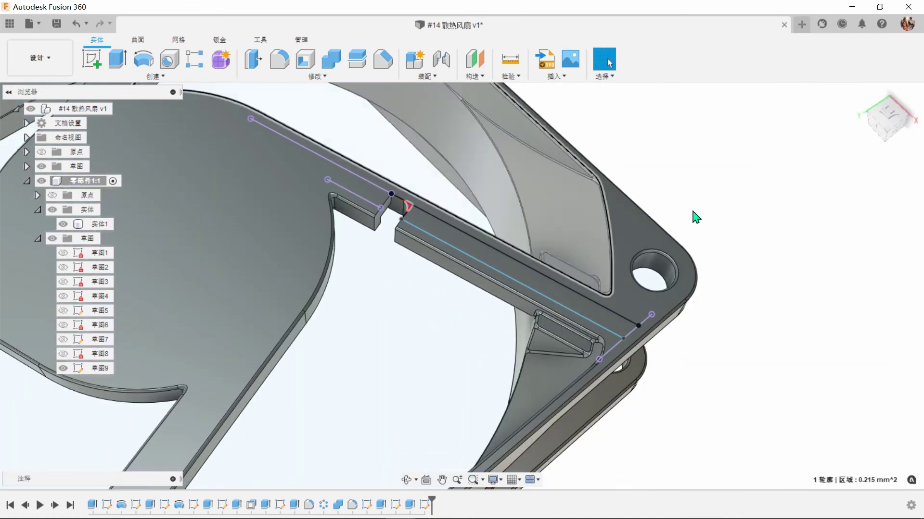
click(783, 188)
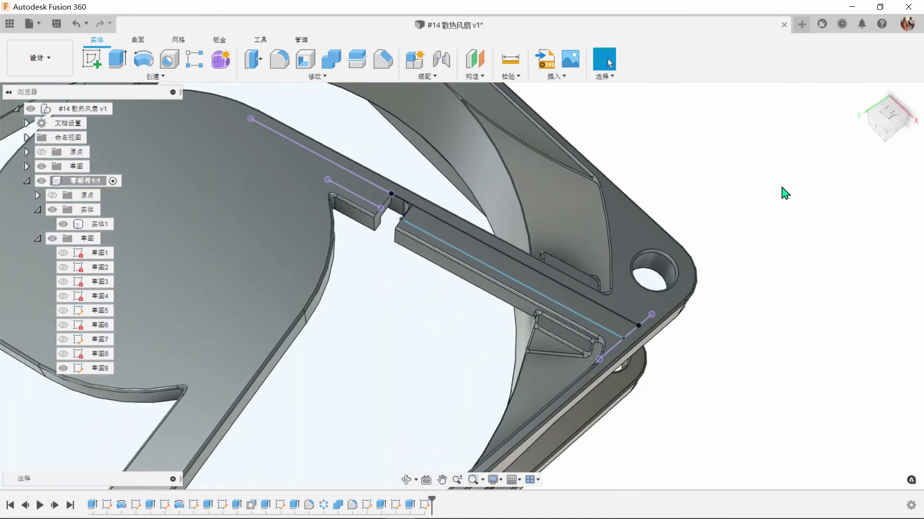
Step: Extrude the long channel profile and the small corner profile by the notch as a cut of -1.5 mm
click(118, 60)
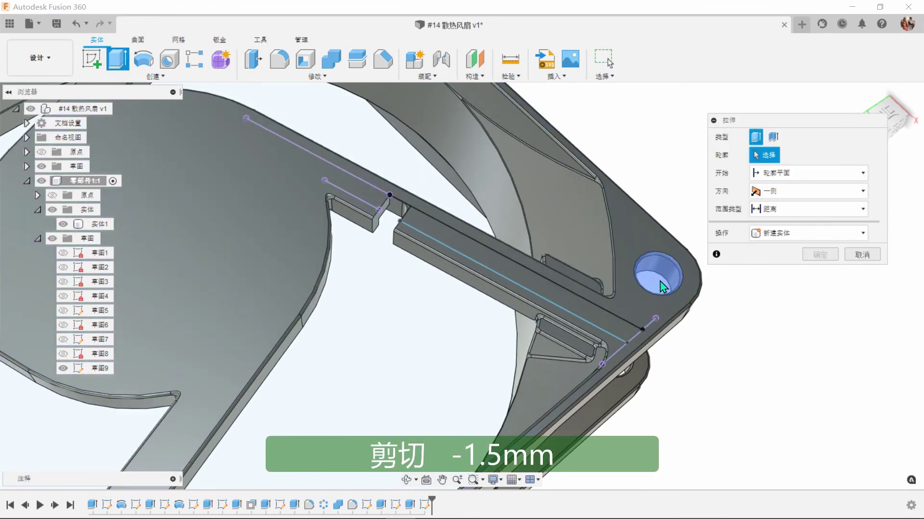
scroll(688, 344, up, 2)
click(677, 401)
scroll(446, 324, up, 3)
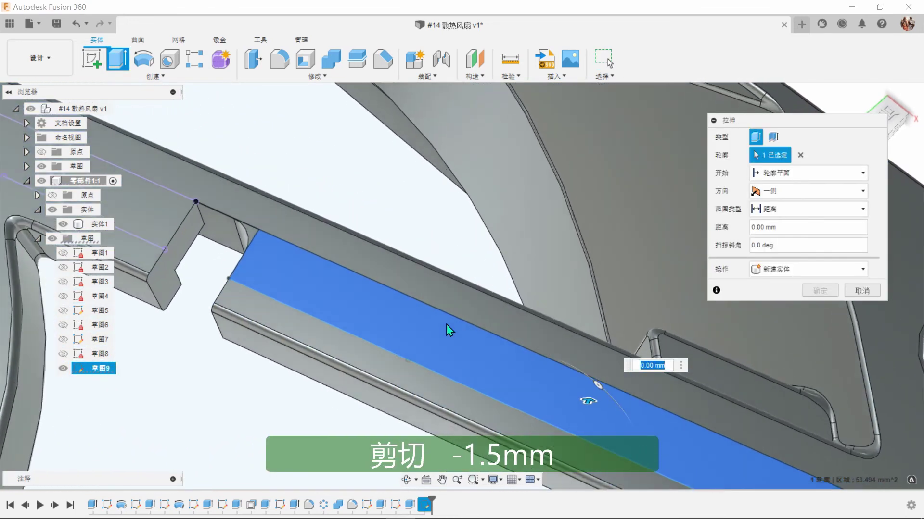
click(216, 263)
scroll(413, 252, down, 5)
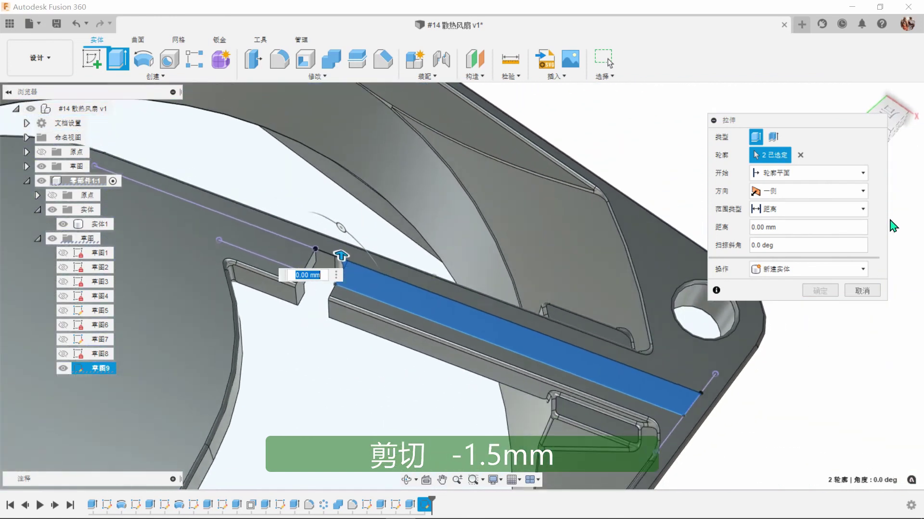
shift+middle_drag(889, 219, 900, 224)
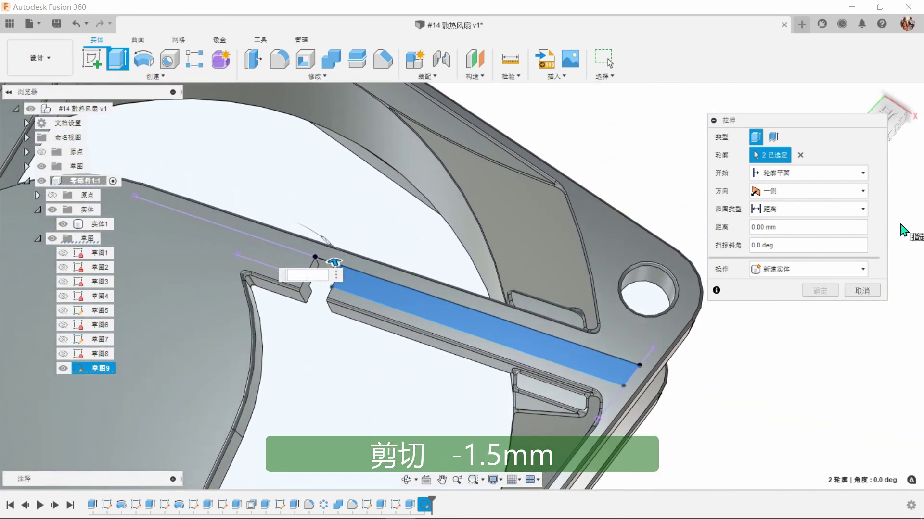
text(-1.5)
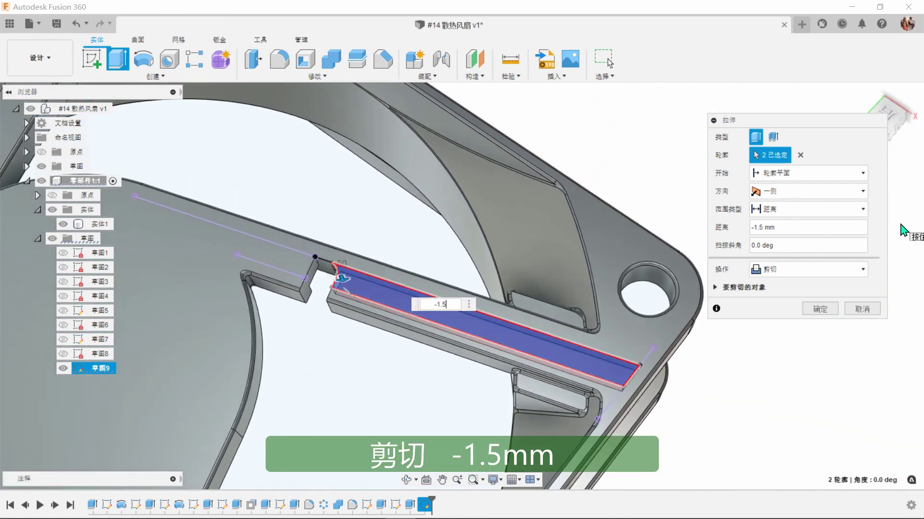
click(833, 315)
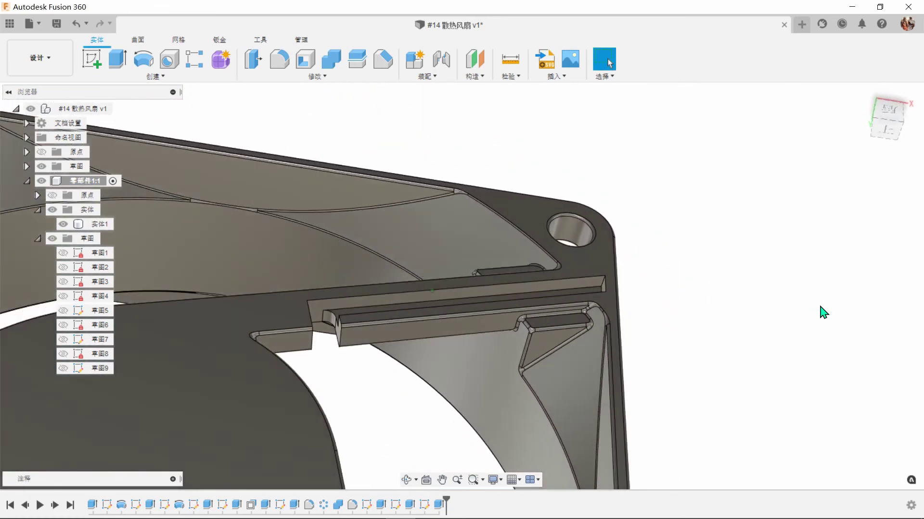
Step: Create a sketch on the frame's back face and draw a two-point rectangle starting at the midpoint of the channel's vertical end edge
click(567, 198)
click(98, 62)
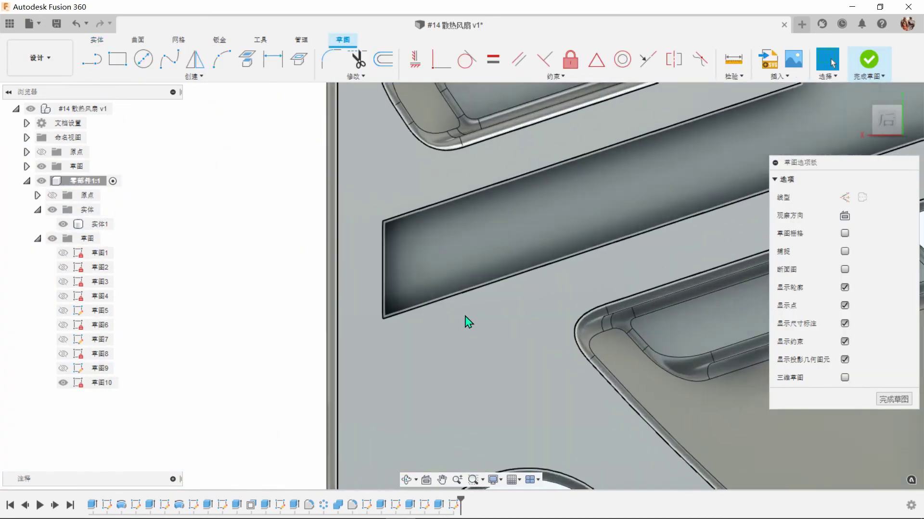
click(115, 60)
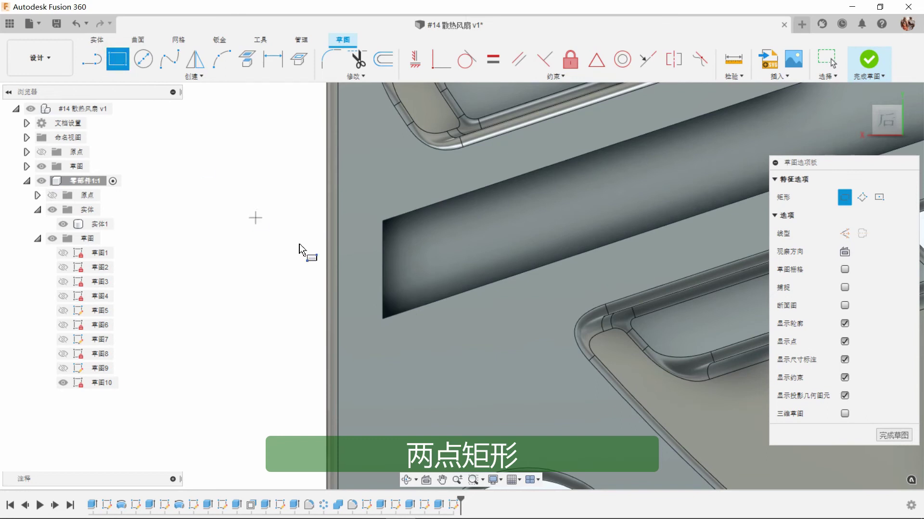
click(383, 221)
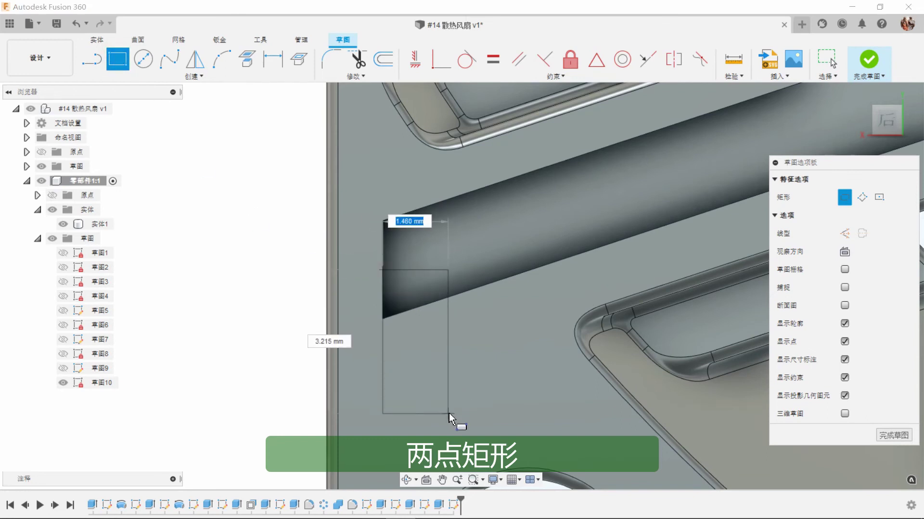
click(472, 406)
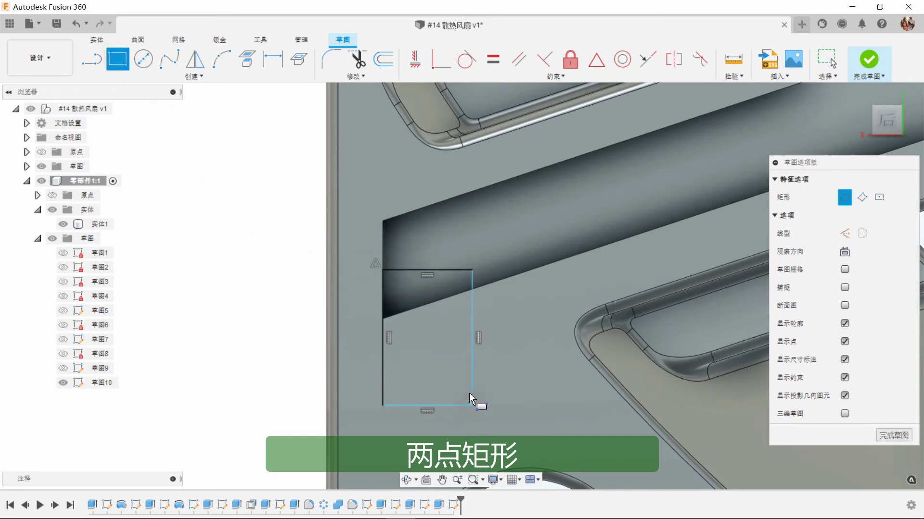
Step: Draw a second rectangle about 3.4 mm wide from the first one's outer vertical side outward past the frame's edge
click(380, 366)
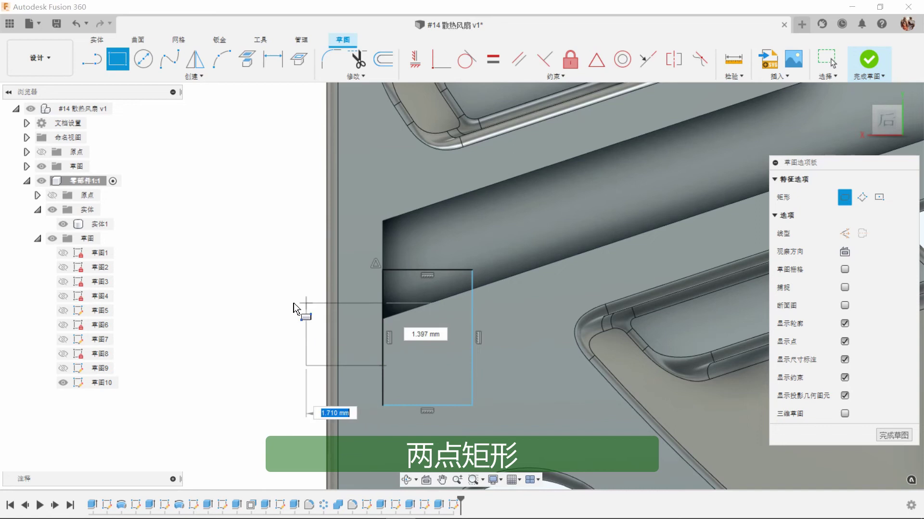
click(230, 302)
right_click(232, 228)
click(273, 228)
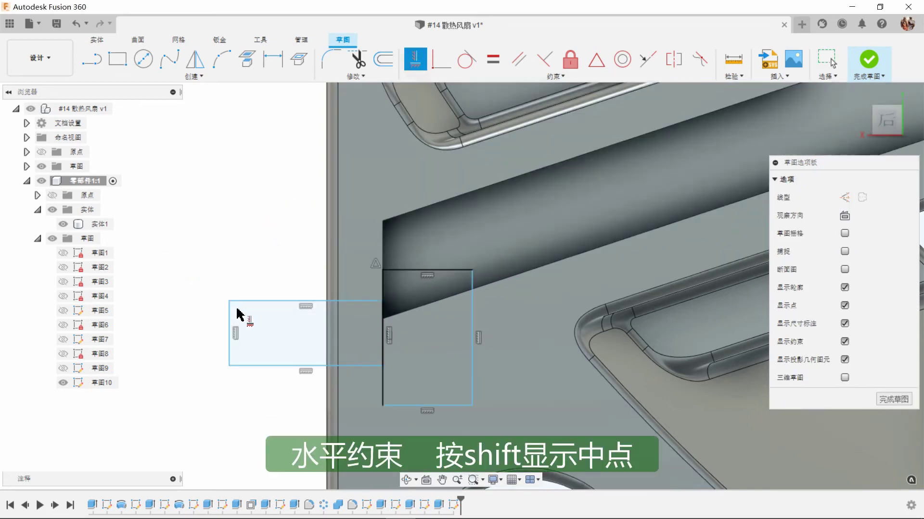
Step: Align the midpoints of the two rectangles' far vertical sides with a horizontal constraint
shift+click(472, 337)
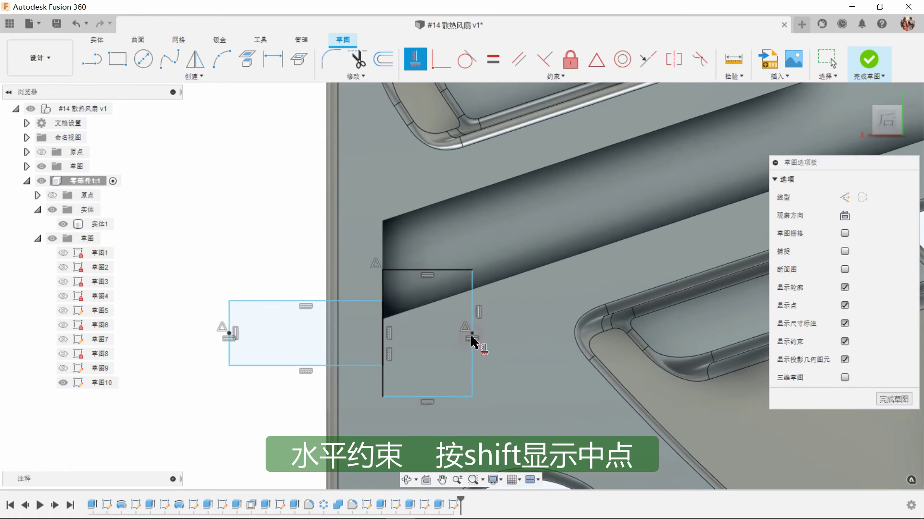
right_click(241, 218)
click(279, 221)
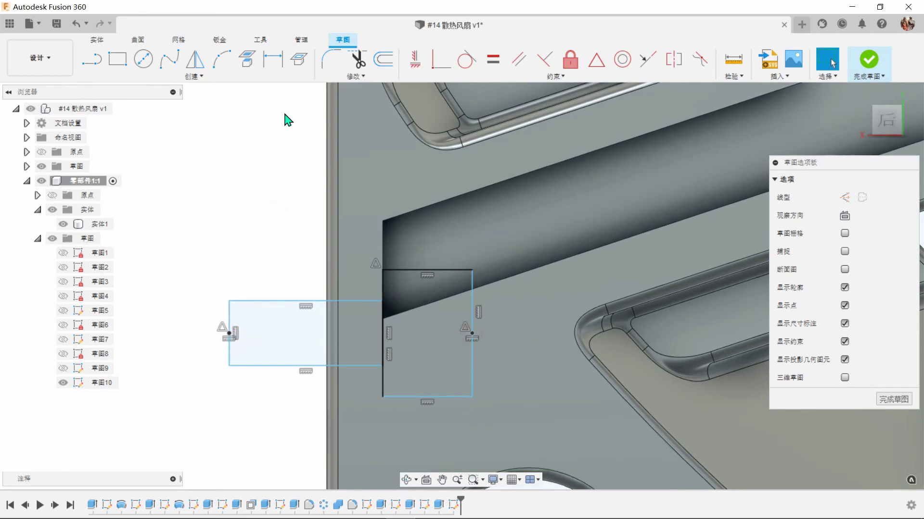
Step: Dimension the inner rectangle at the channel's end to 1.5 mm wide and 2 mm high
click(441, 268)
click(441, 233)
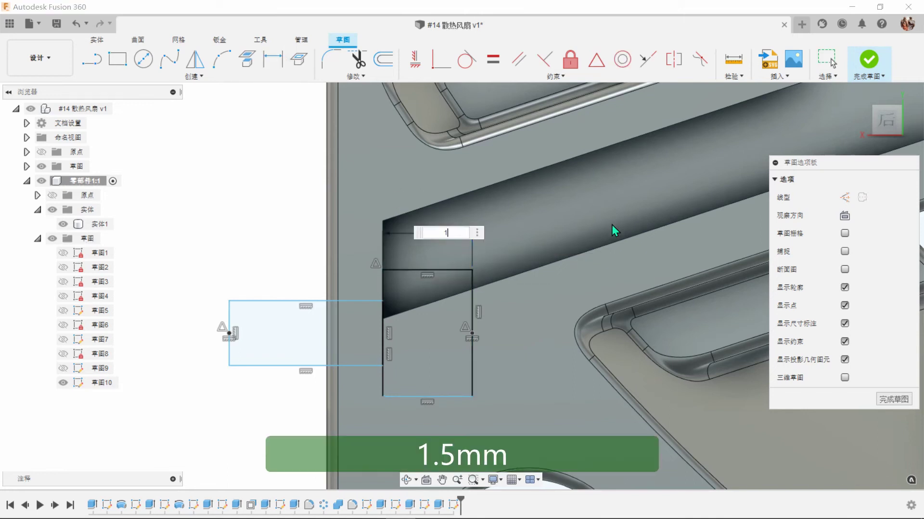
key(Return)
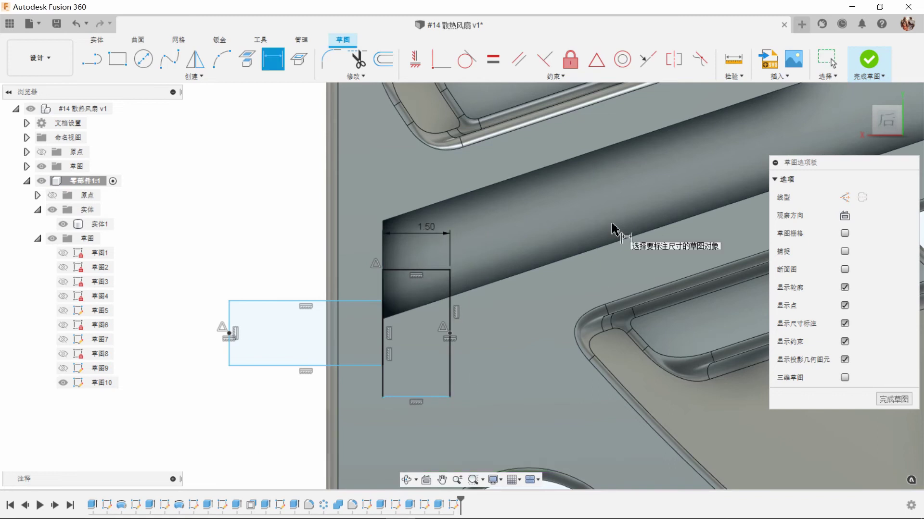
click(450, 360)
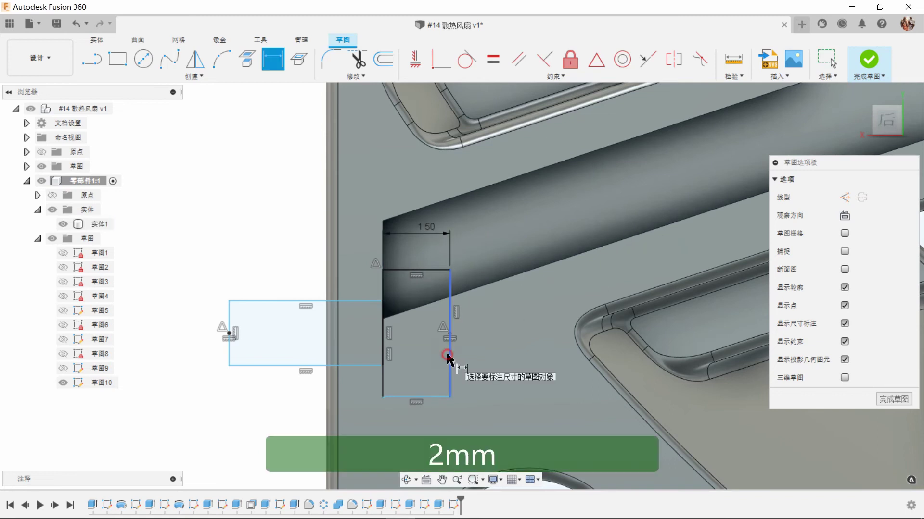
click(485, 346)
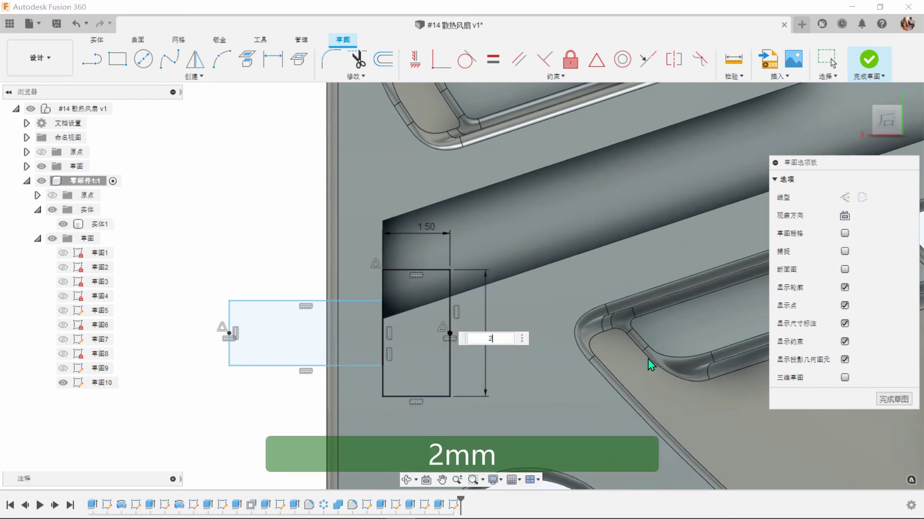
key(Return)
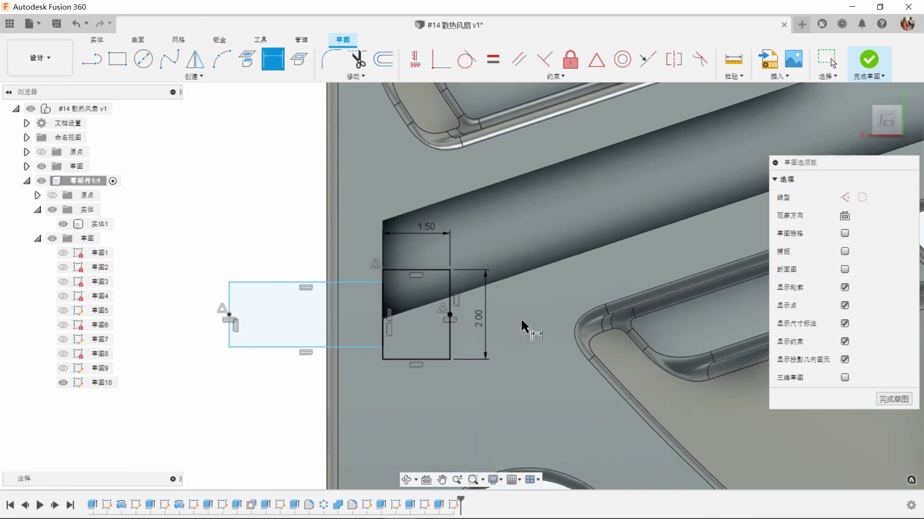
Step: Dimension the outer rectangle's width to 2 mm
click(267, 283)
click(286, 250)
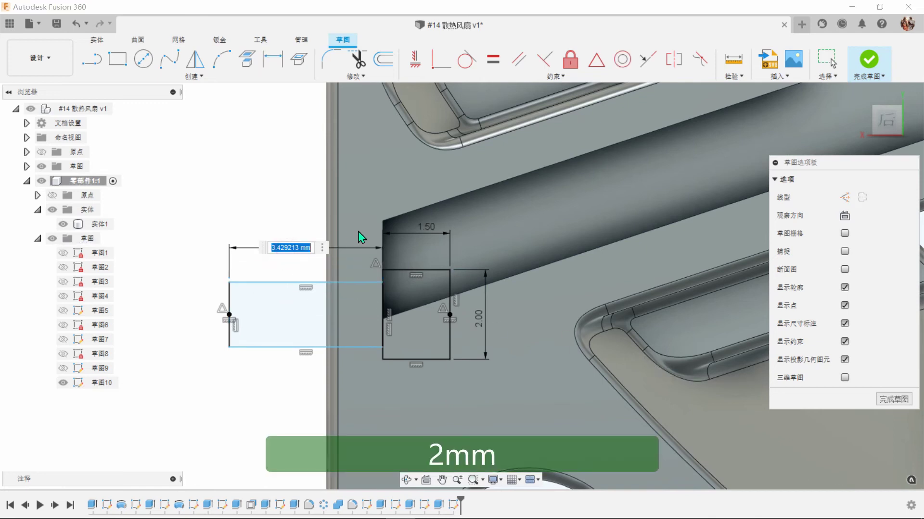
key(Return)
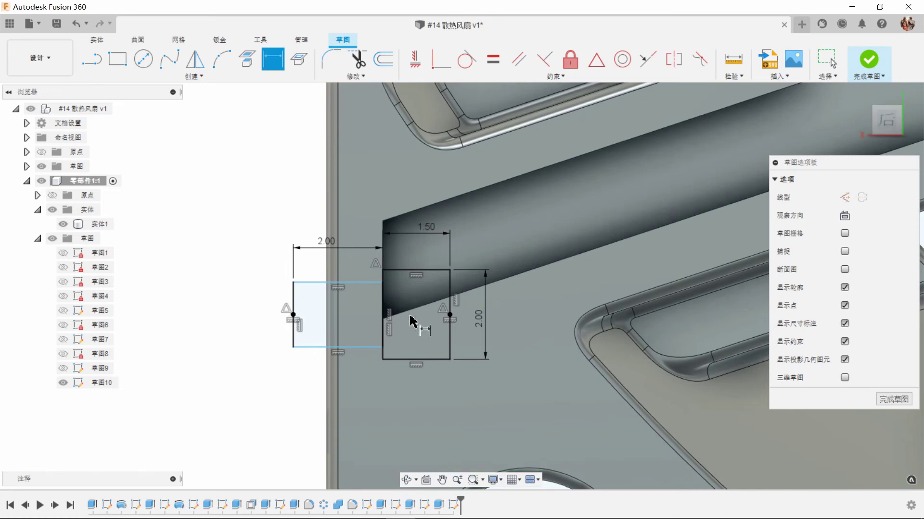
Step: Dimension the outer rectangle's height to 0.75 mm and finish the sketch
click(294, 340)
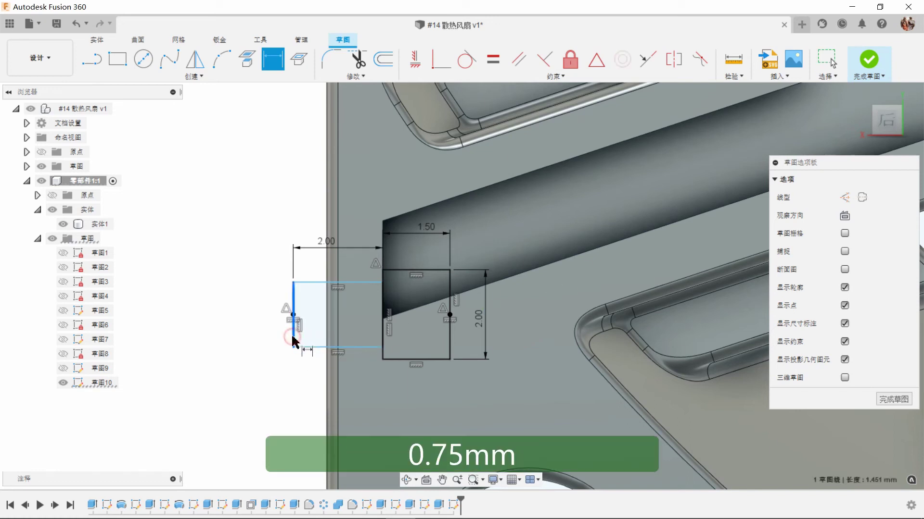
click(236, 319)
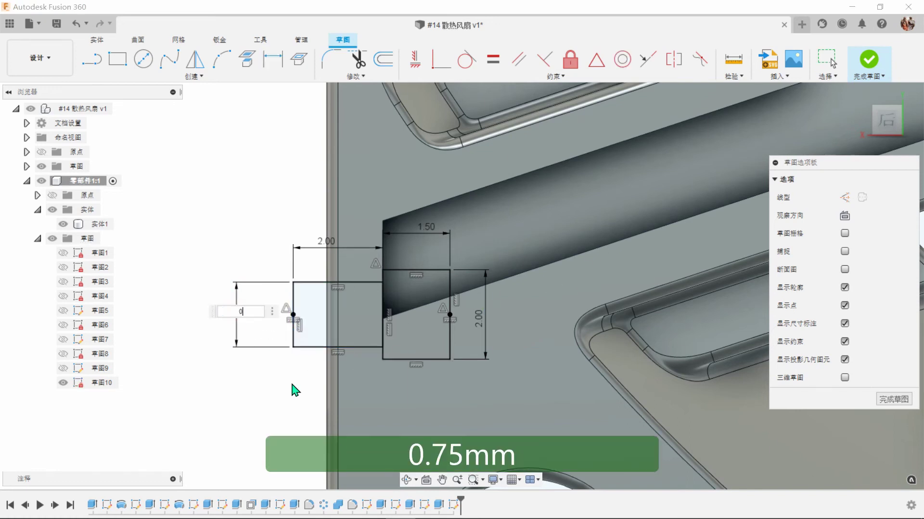
text(0.75)
key(Return)
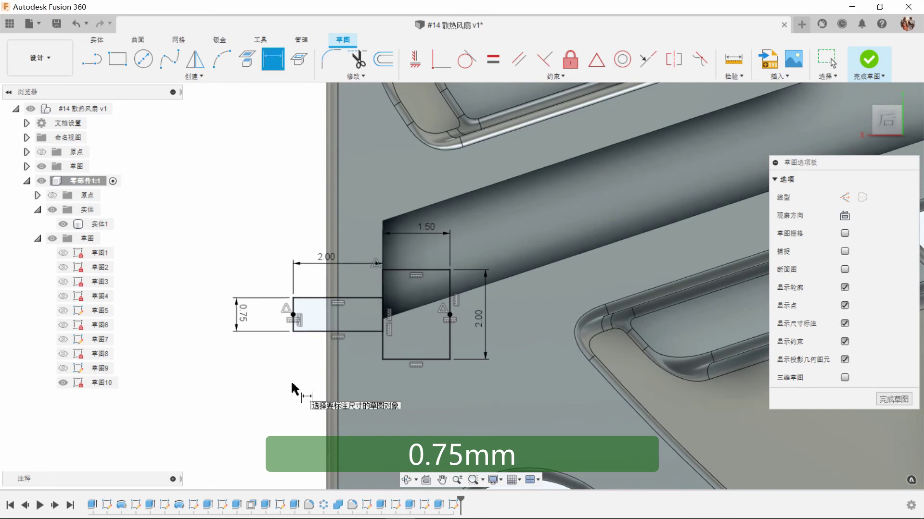
click(869, 60)
Step: Extrude all the wire outlet's rectangle profiles into the frame as a cut with the extent set to All
scroll(721, 207, up, 5)
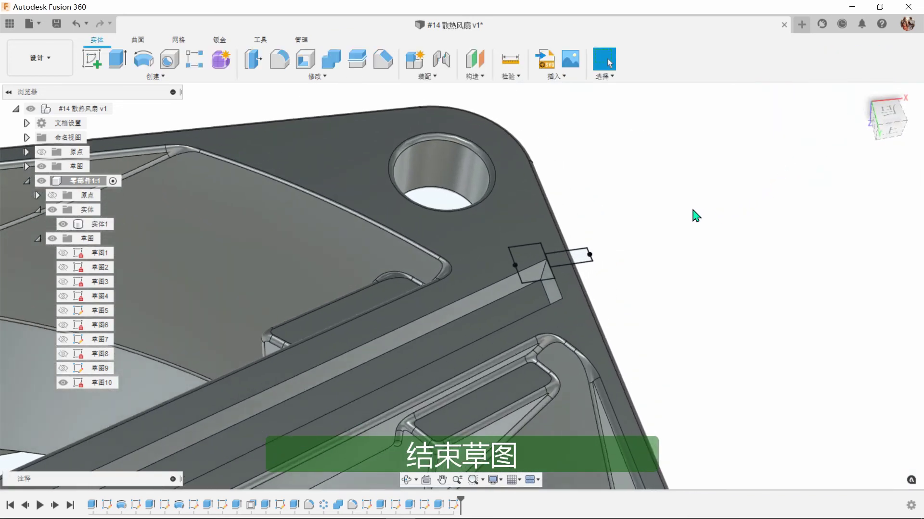
click(117, 58)
scroll(504, 253, up, 3)
click(486, 263)
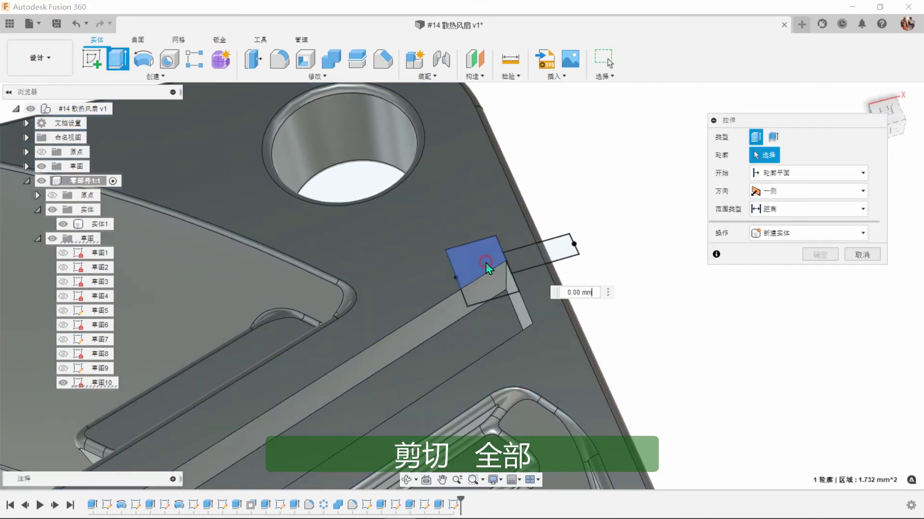
click(524, 261)
click(561, 248)
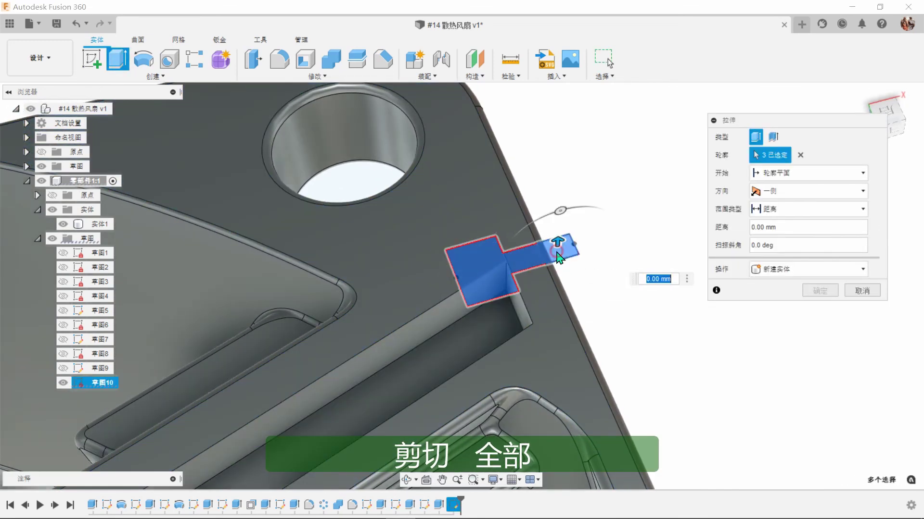
shift+middle_drag(560, 248, 570, 232)
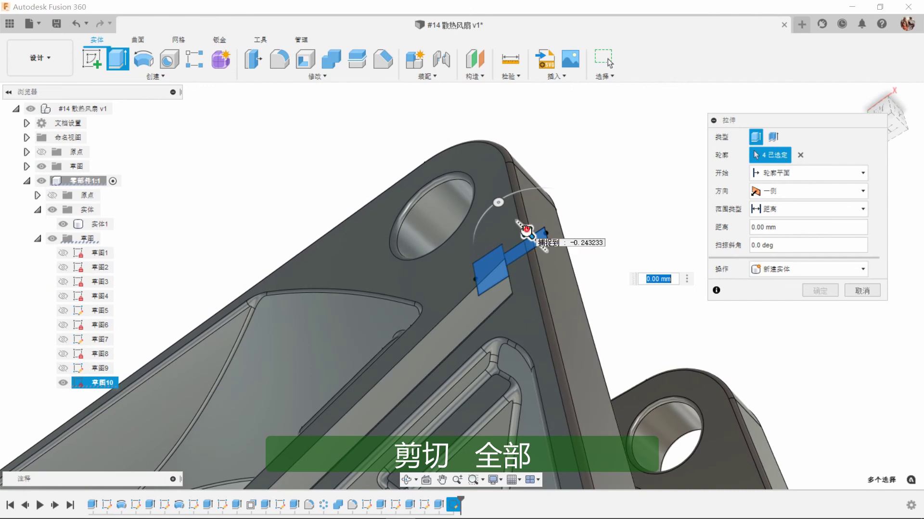
drag(528, 234, 583, 256)
shift+middle_drag(584, 255, 833, 271)
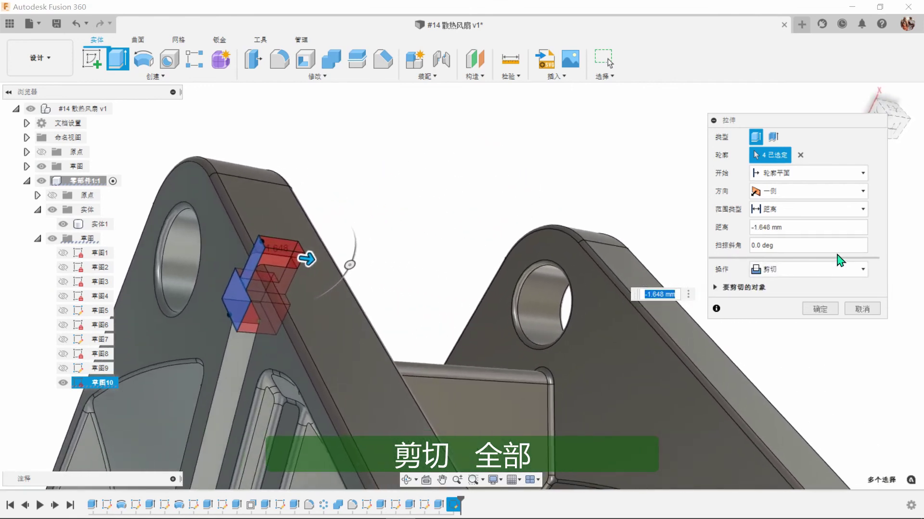
click(817, 210)
click(794, 253)
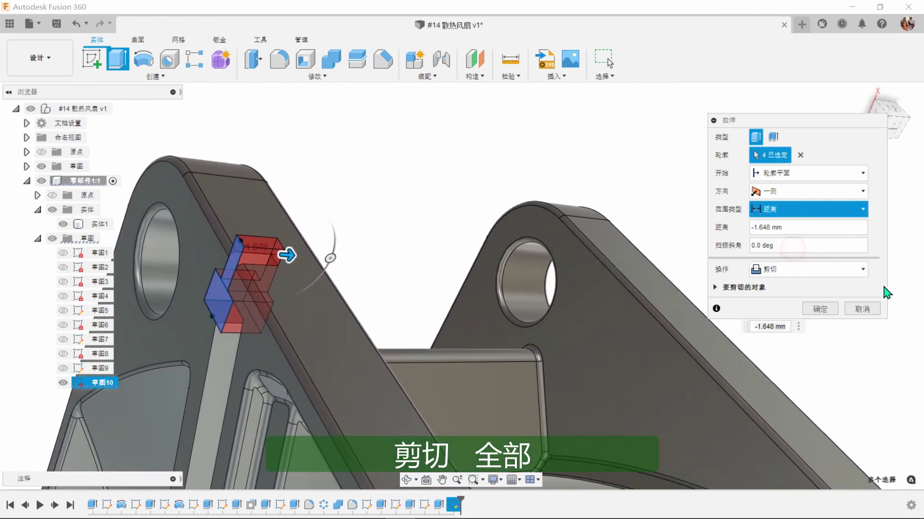
click(821, 310)
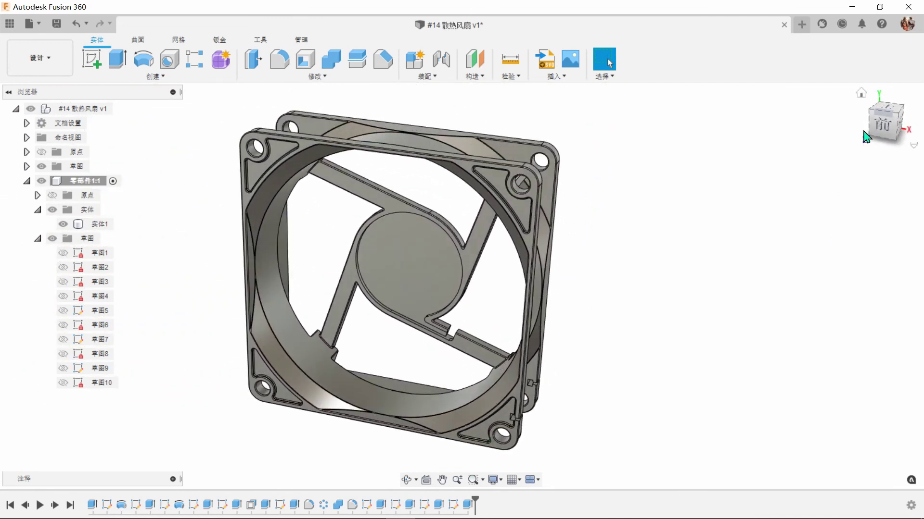
Step: On the hub's front face, sketch three concentric circles around the centre, the largest about 10.3 mm in diameter
click(866, 137)
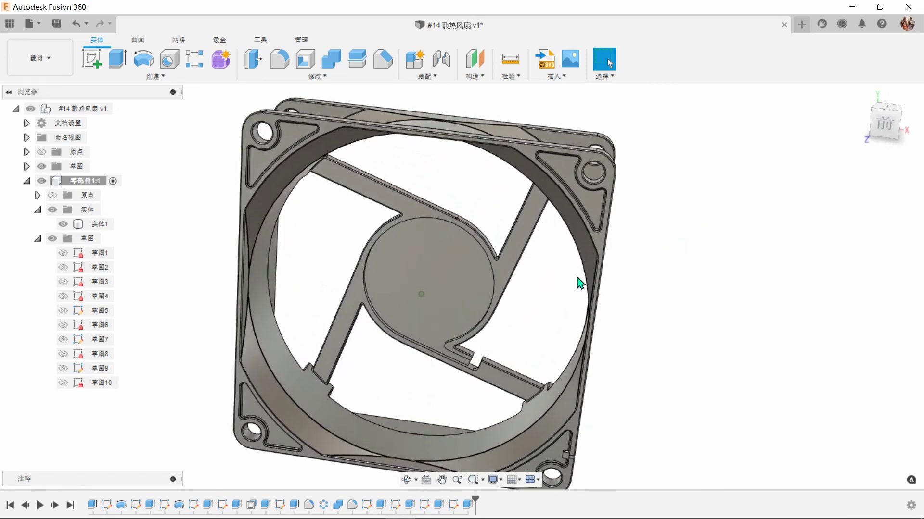
click(443, 289)
click(91, 60)
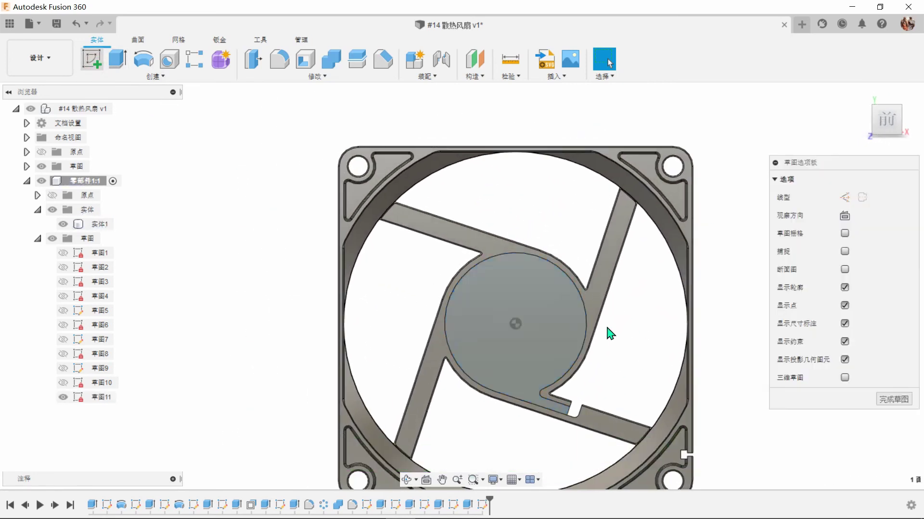
mouse_move(608, 330)
middle_down()
mouse_move(596, 326)
mouse_move(664, 377)
middle_up()
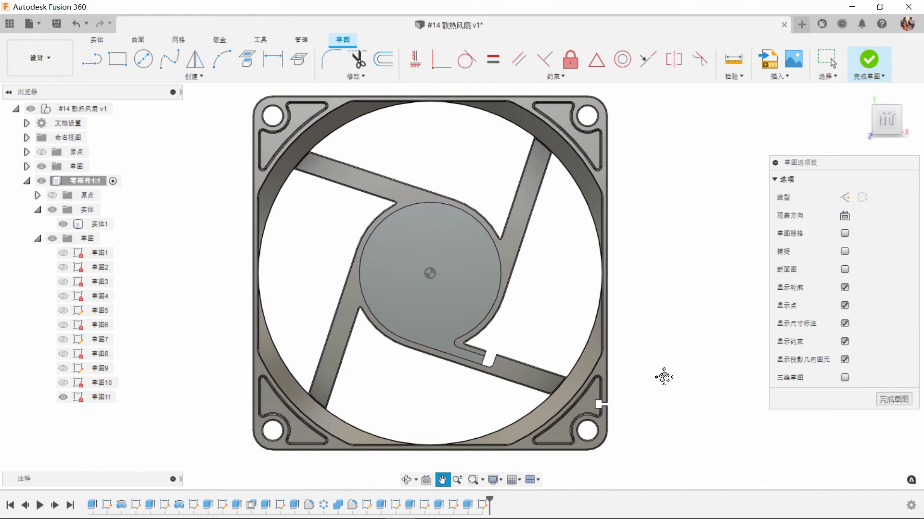
click(143, 59)
scroll(425, 282, up, 4)
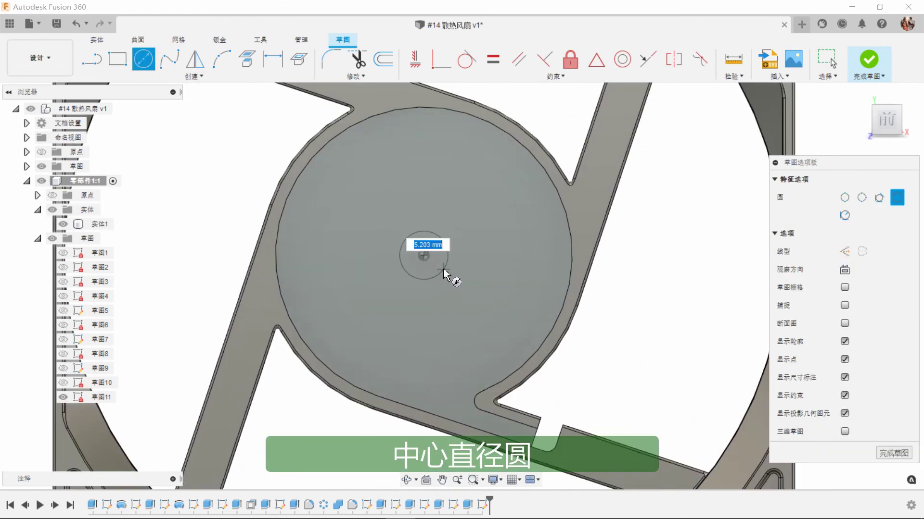
click(424, 257)
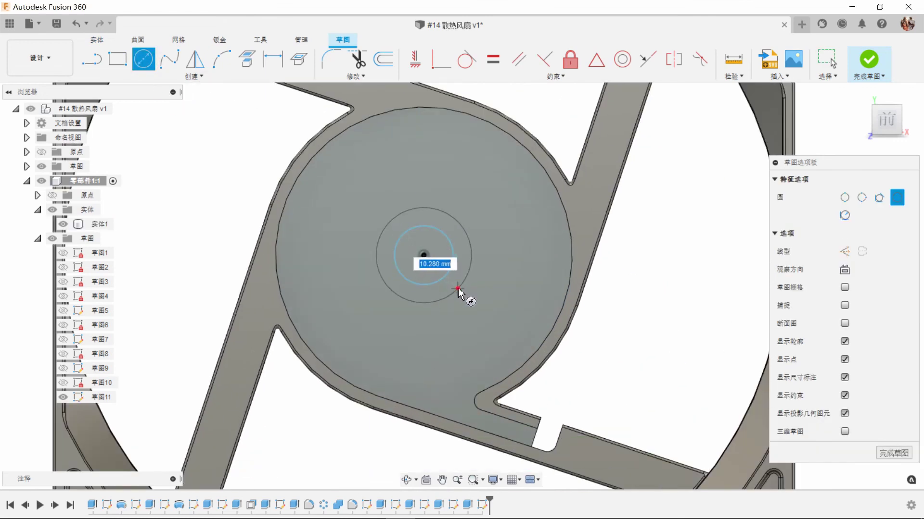
click(457, 289)
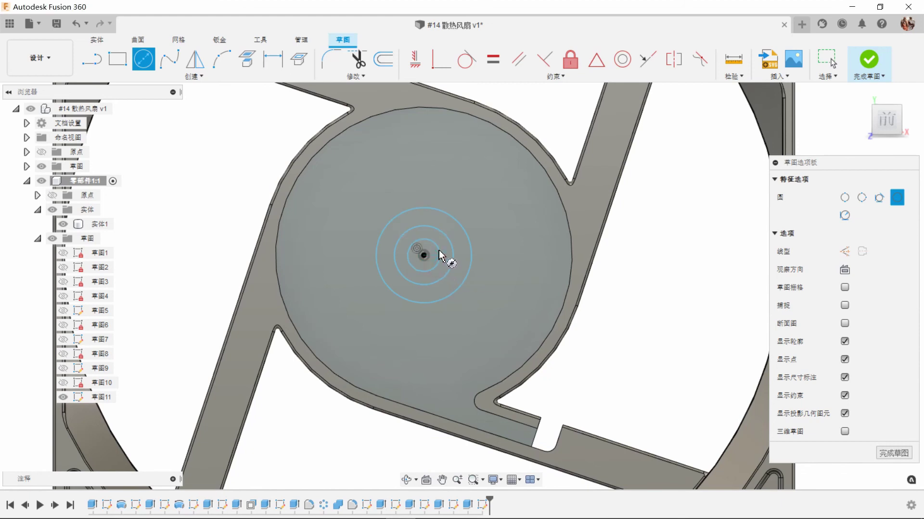
Step: Dimension the smallest circle's diameter to 4.1 mm and the middle circle's diameter to 2.1 mm
scroll(439, 254, up, 3)
click(273, 59)
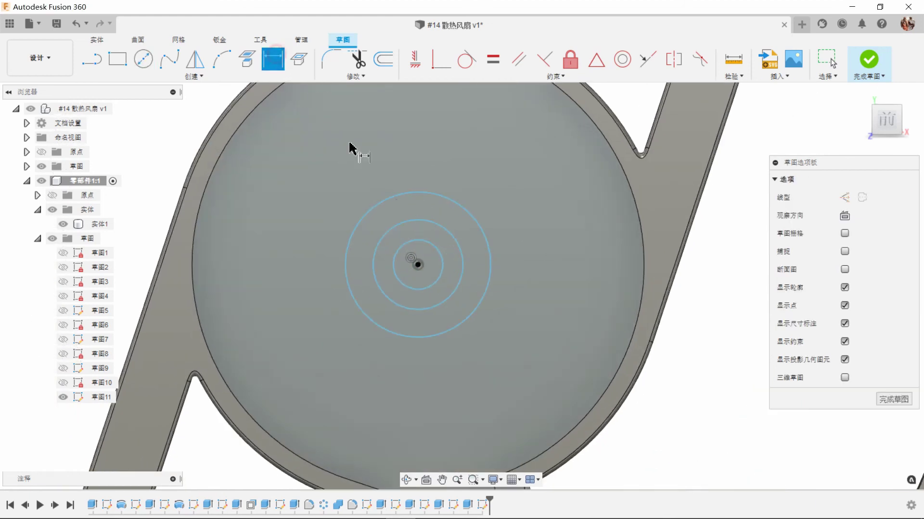
click(441, 256)
click(475, 183)
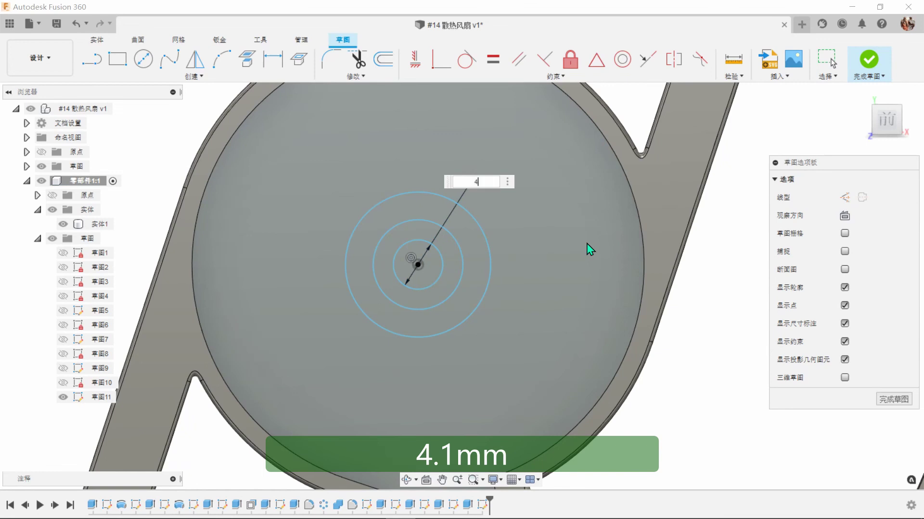
key(Return)
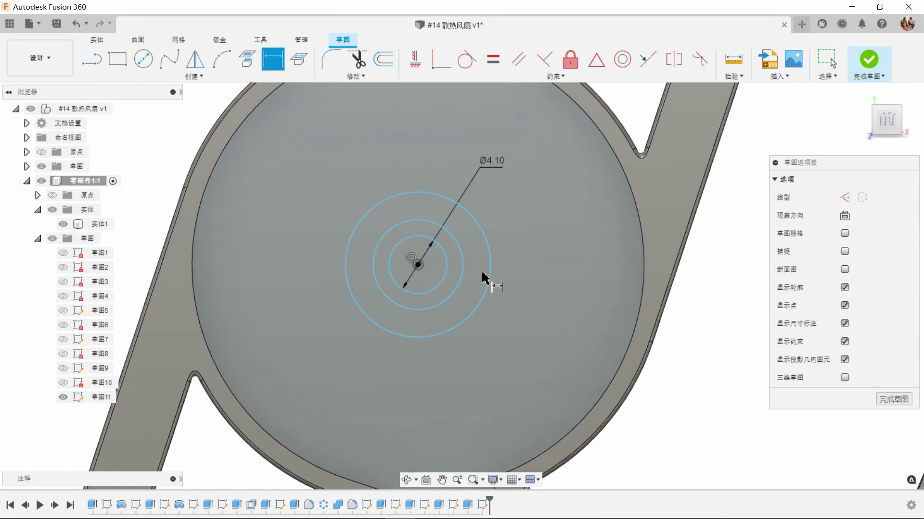
click(464, 263)
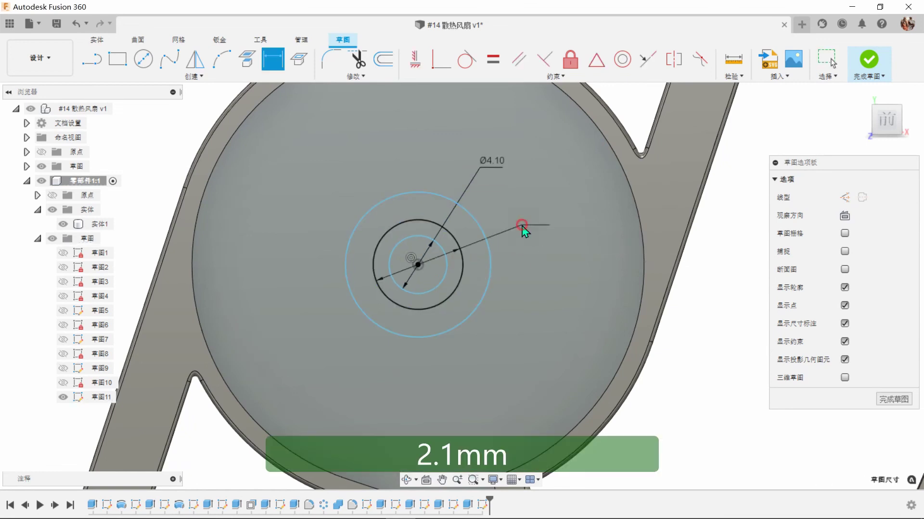
click(523, 227)
text(2.1)
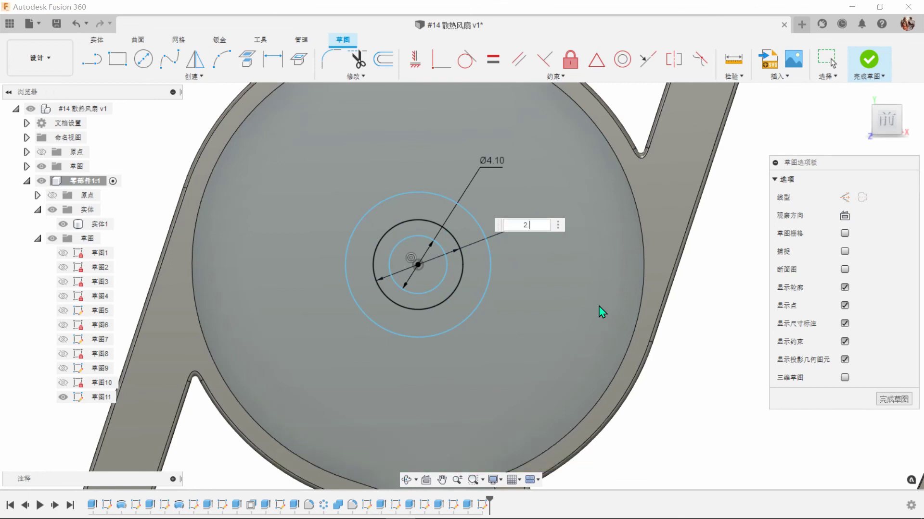
key(Return)
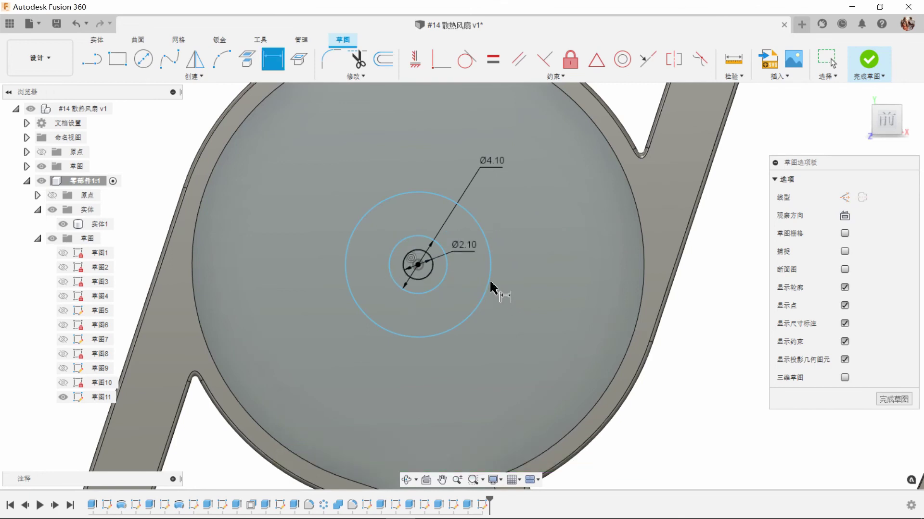
Step: Dimension the largest circle's diameter to 5.5 mm and finish the sketch
click(491, 282)
click(533, 264)
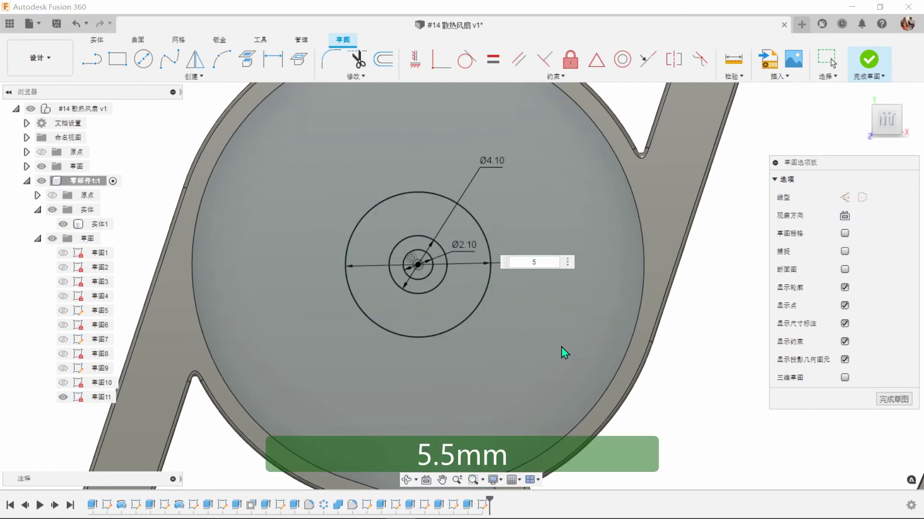
text(5.5)
key(Return)
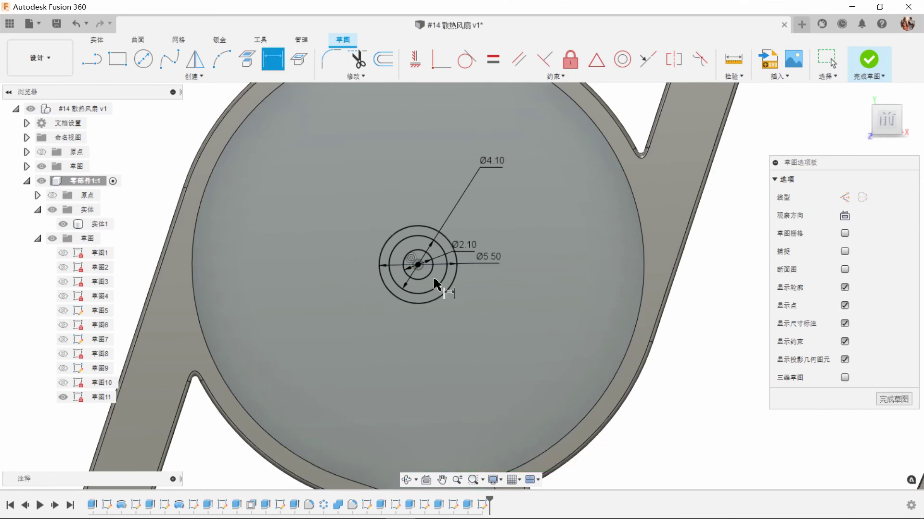
click(868, 59)
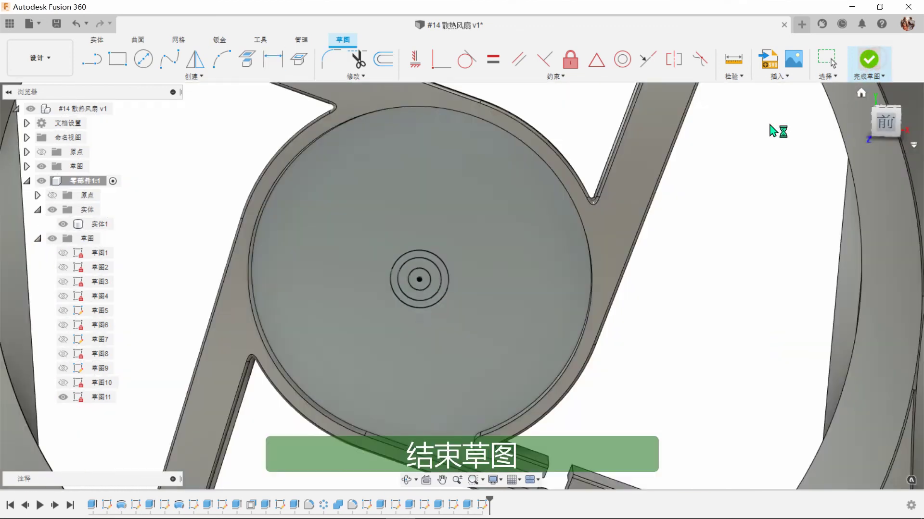
Step: Extrude the innermost 2.1 mm circle through the hub as a cut with the extent set to All
shift+middle_drag(681, 221, 529, 240)
key(e)
scroll(489, 247, up, 5)
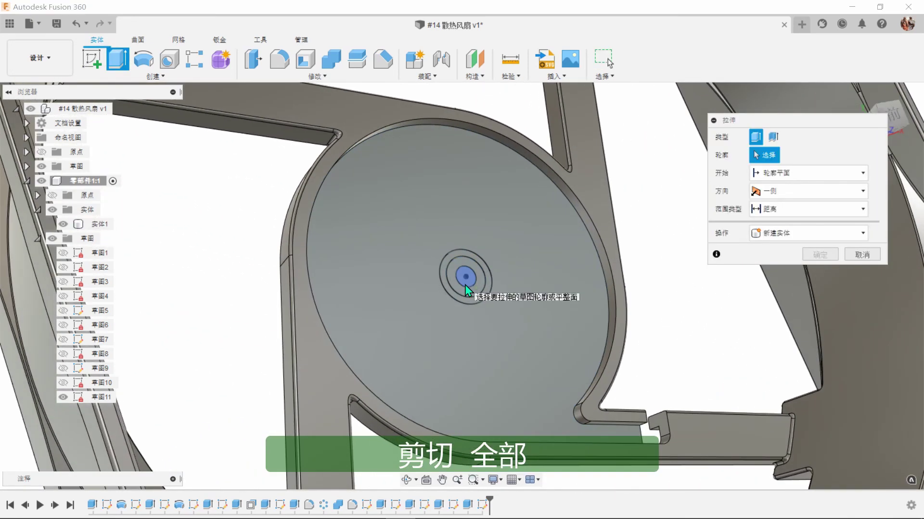
click(466, 288)
shift+middle_drag(469, 274, 533, 307)
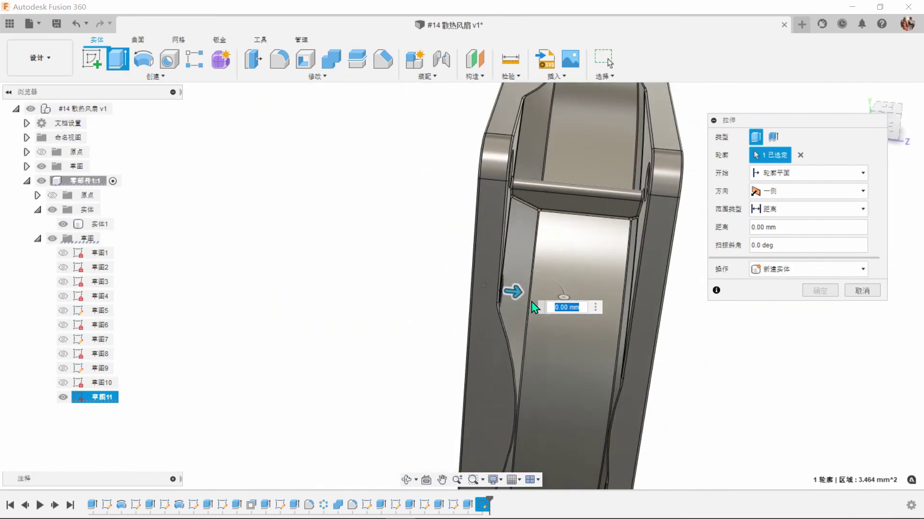
drag(505, 288, 449, 288)
shift+middle_drag(449, 287, 782, 219)
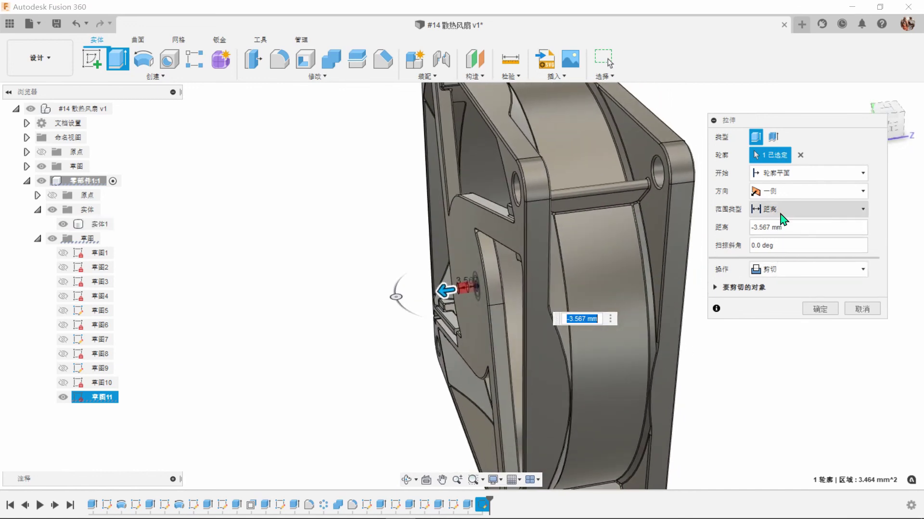
click(783, 219)
click(818, 250)
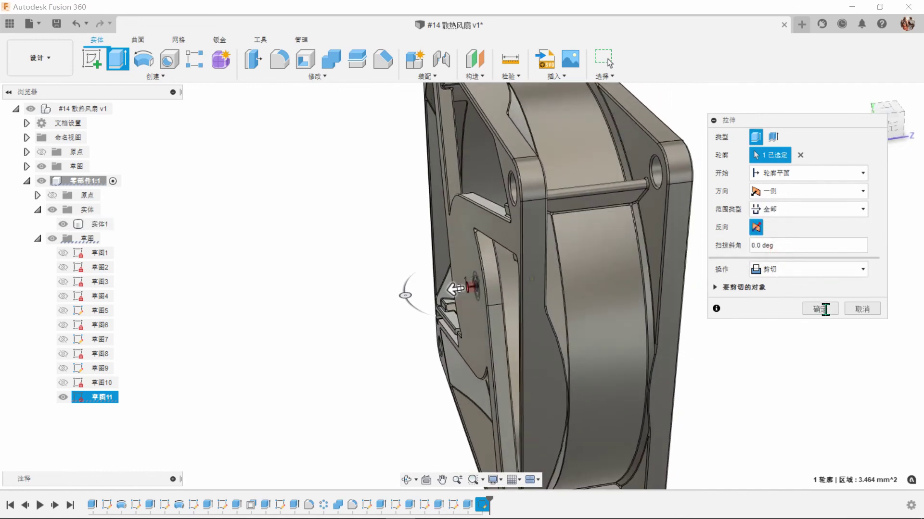
click(822, 307)
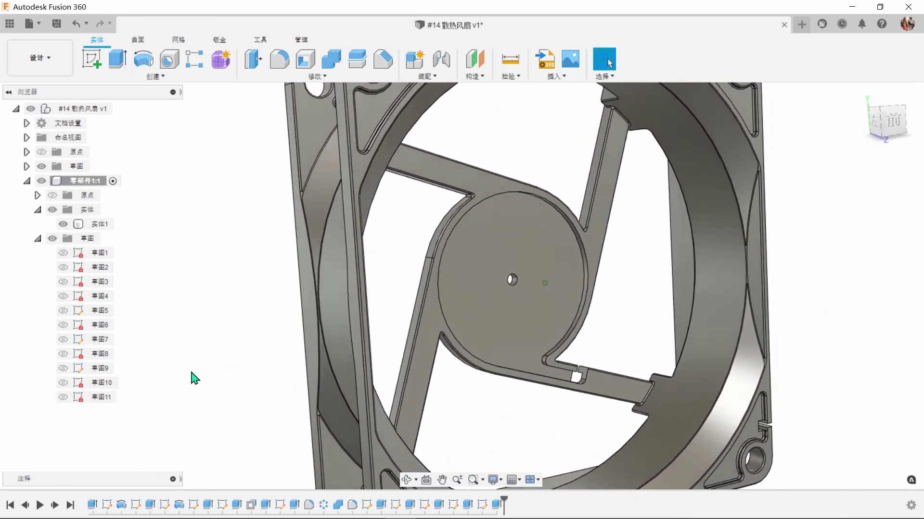
Step: Show the hub's circle sketch again and extrude the ring between the 2.1 mm and 4.1 mm circles 1 mm, joined to the body
click(63, 397)
shift+middle_drag(486, 377, 699, 325)
scroll(697, 327, up, 3)
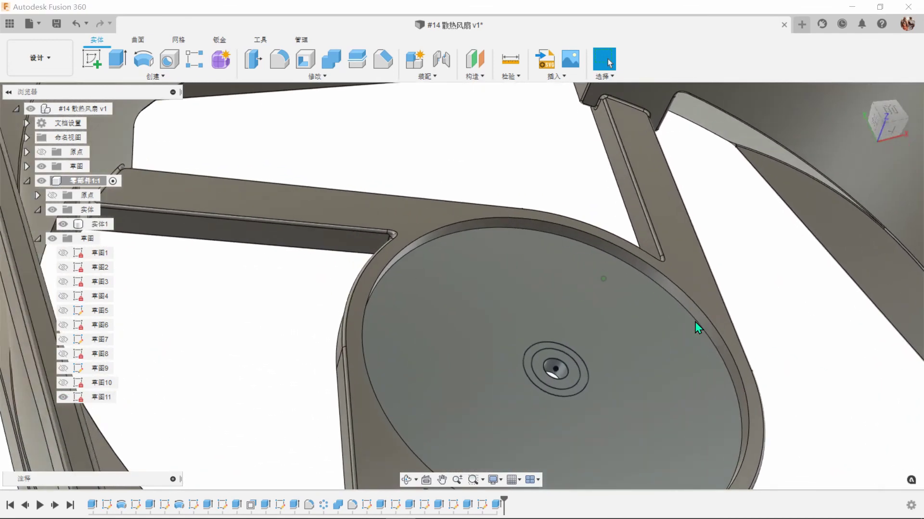
scroll(695, 322, up, 4)
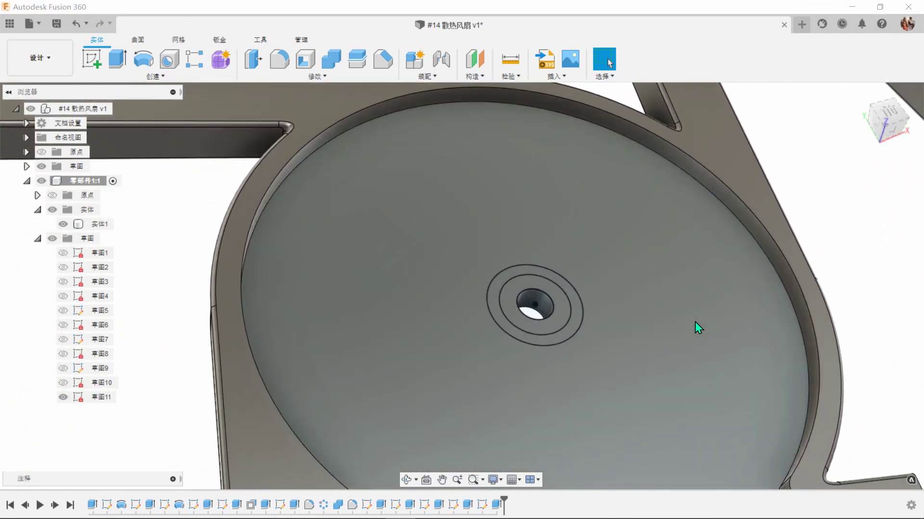
key(e)
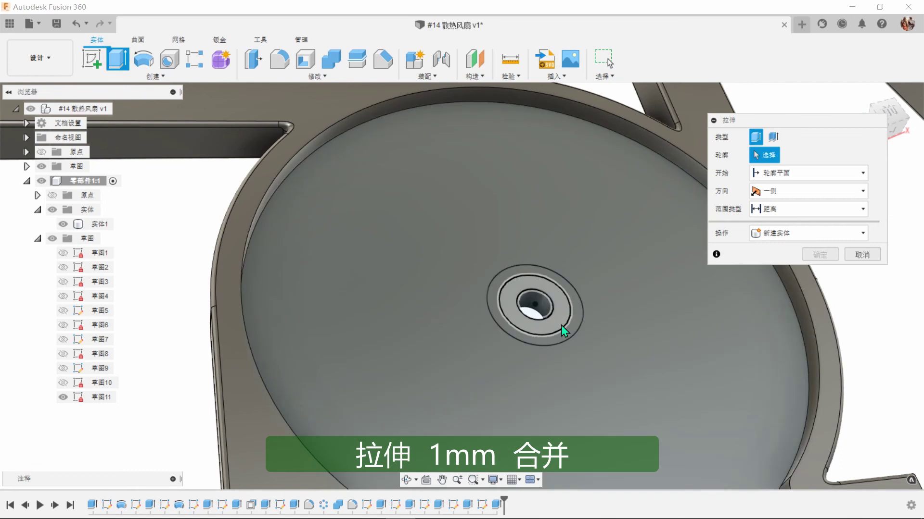
click(563, 331)
text(1)
key(Return)
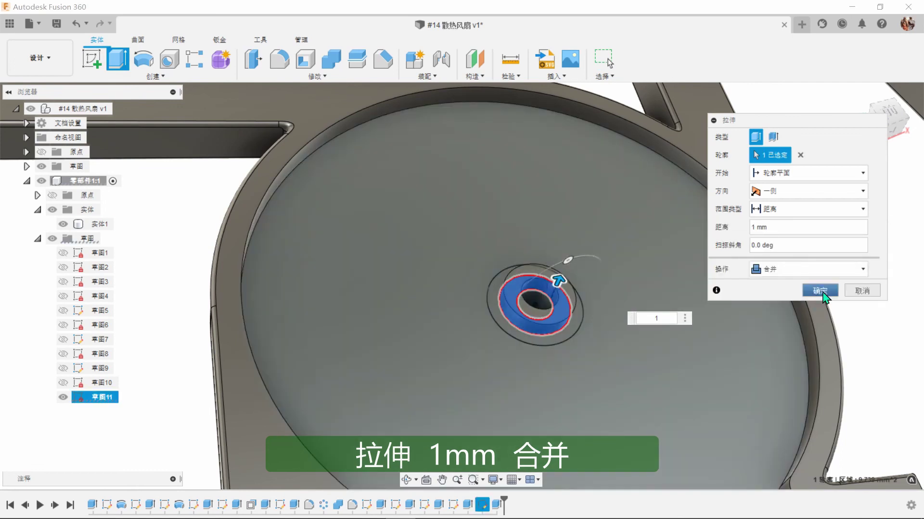
click(819, 290)
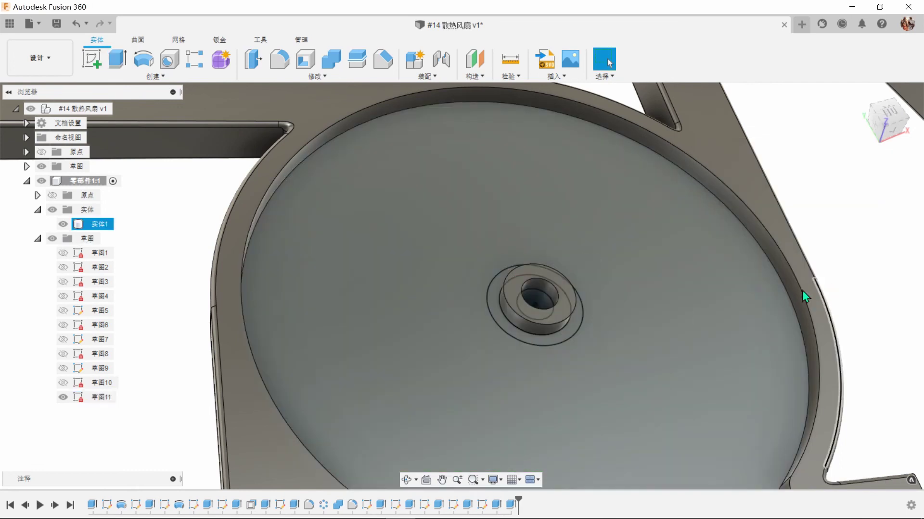
Step: Extrude the outer ring between the 4.1 mm and 5.5 mm circles 2 mm, joined to the body, and hide the circle sketch
click(117, 58)
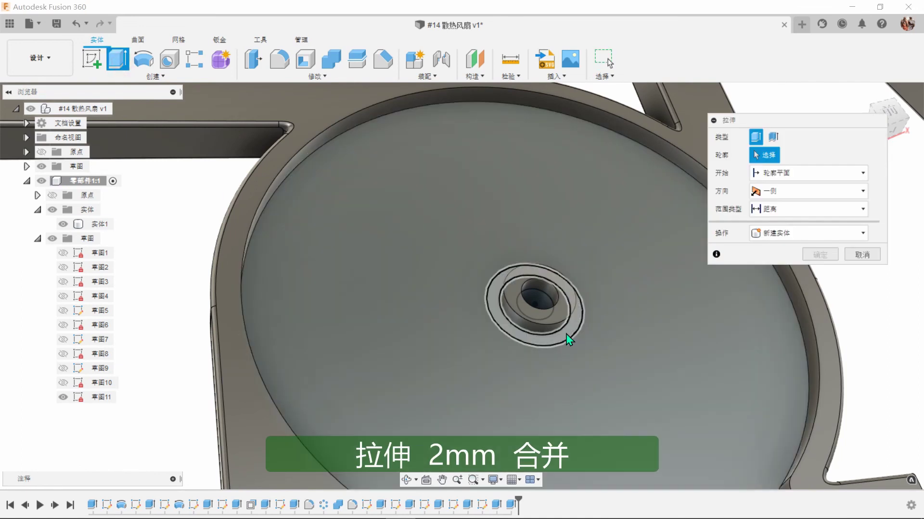
click(566, 337)
text(2)
key(Return)
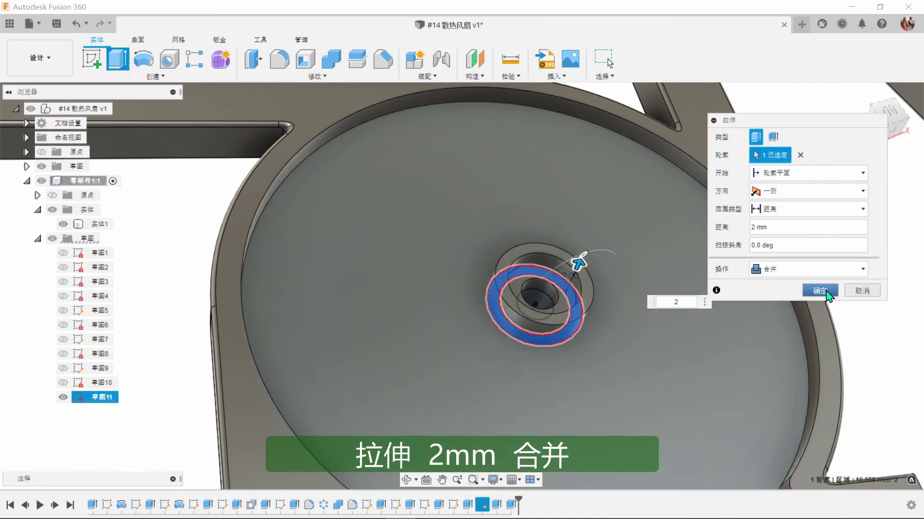
click(827, 291)
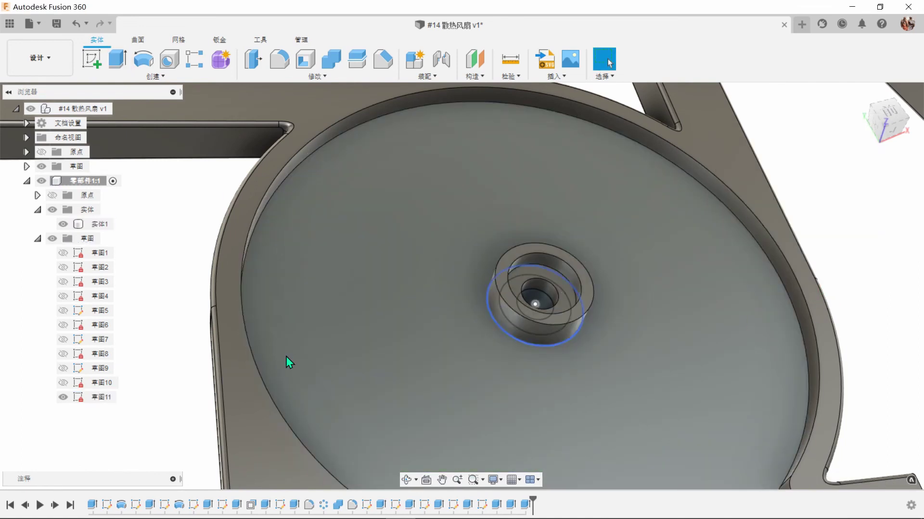
click(63, 397)
Step: Fillet all faces and edges of the fan housing body with a 0.1 mm radius and the corner type 过渡 (Setback)
scroll(747, 277, down, 6)
shift+middle_drag(747, 277, 821, 270)
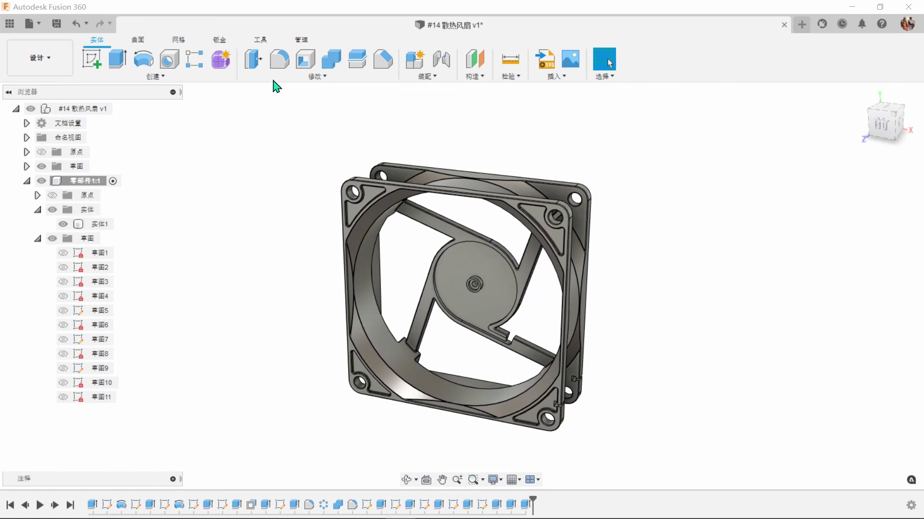
click(278, 61)
drag(292, 157, 623, 450)
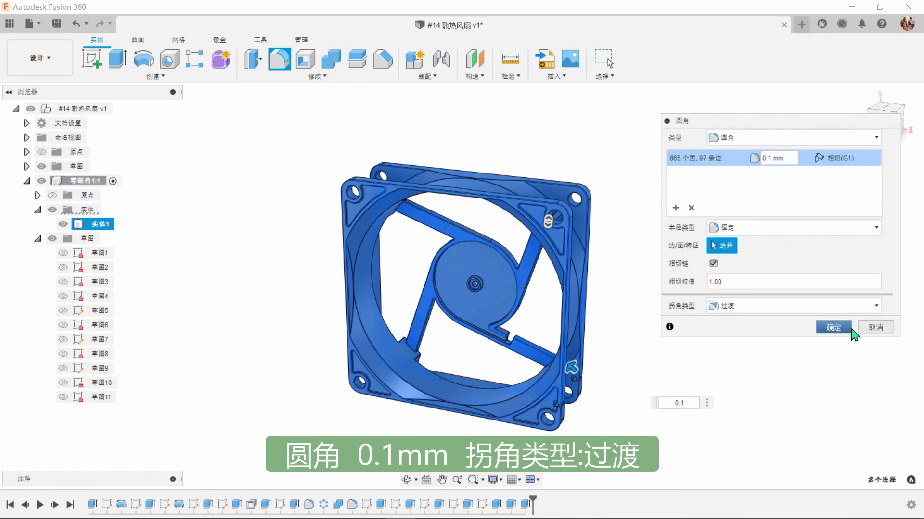
click(847, 329)
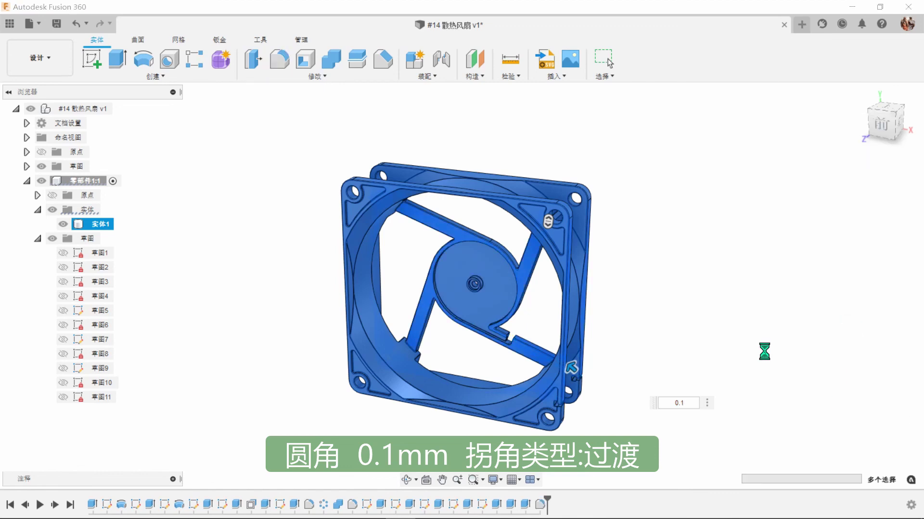
click(802, 362)
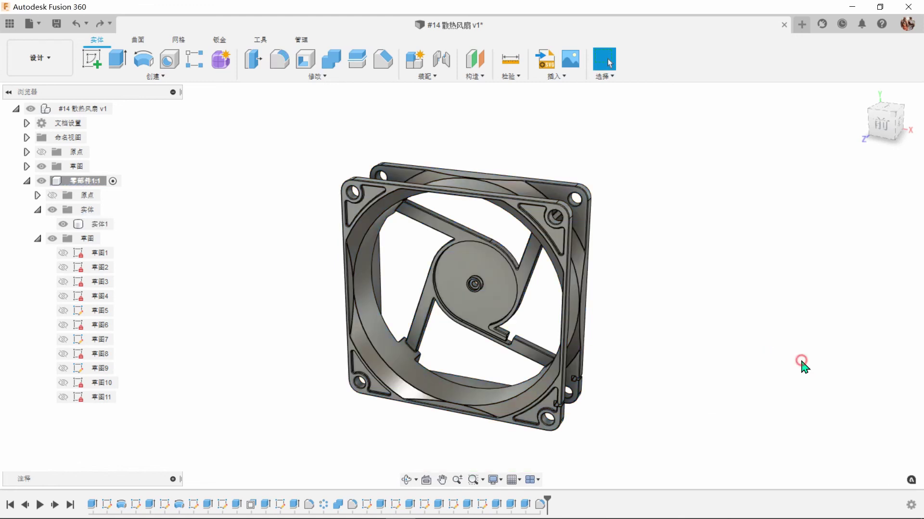
Step: Apply the blue-purple appearance already in this design to the whole fan housing body and close the appearance settings
key(a)
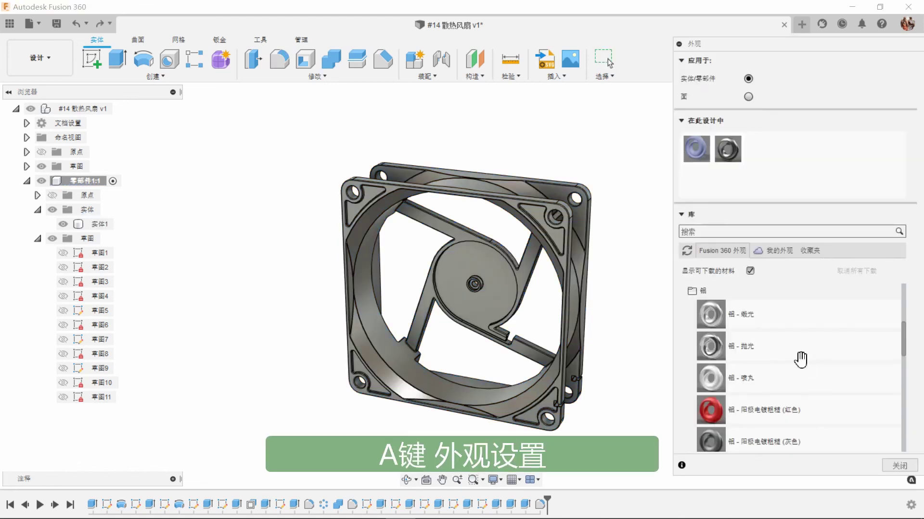
drag(696, 150, 597, 301)
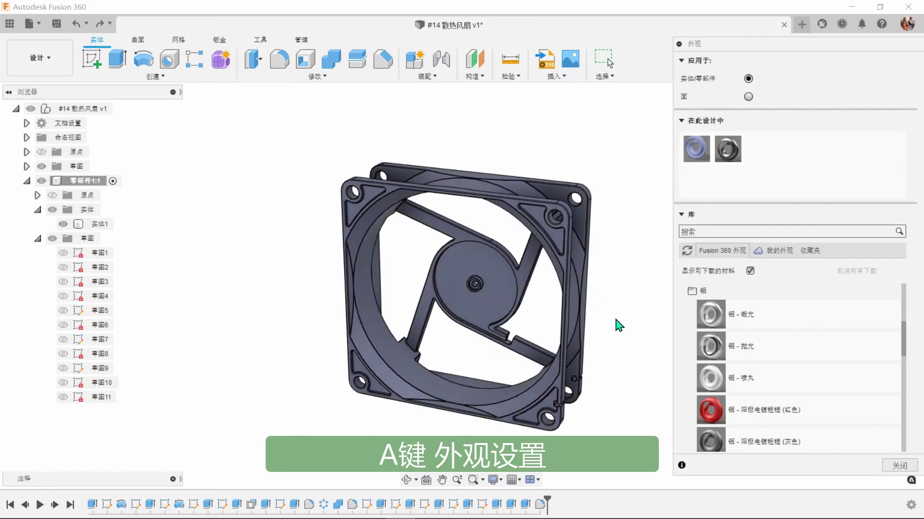
click(906, 471)
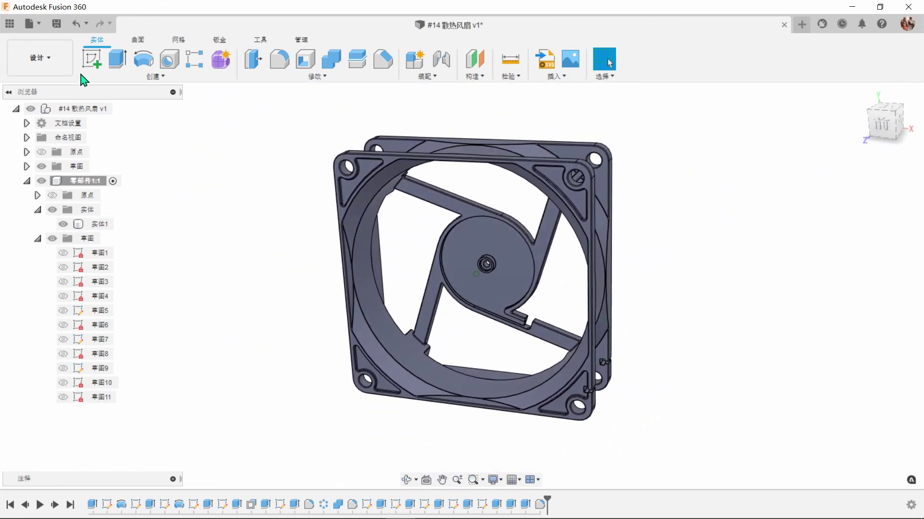
Step: Switch to the Render workspace and start an in-canvas render of the fan housing
click(48, 57)
click(73, 128)
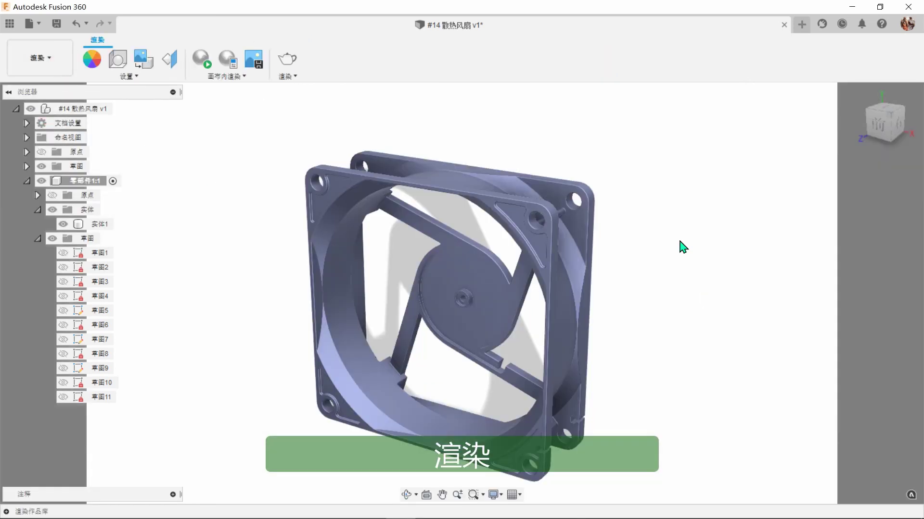
click(208, 67)
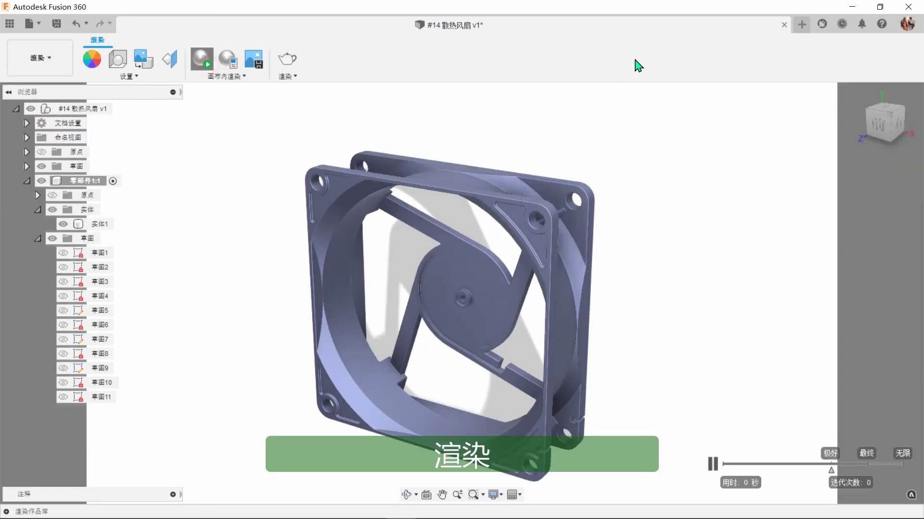